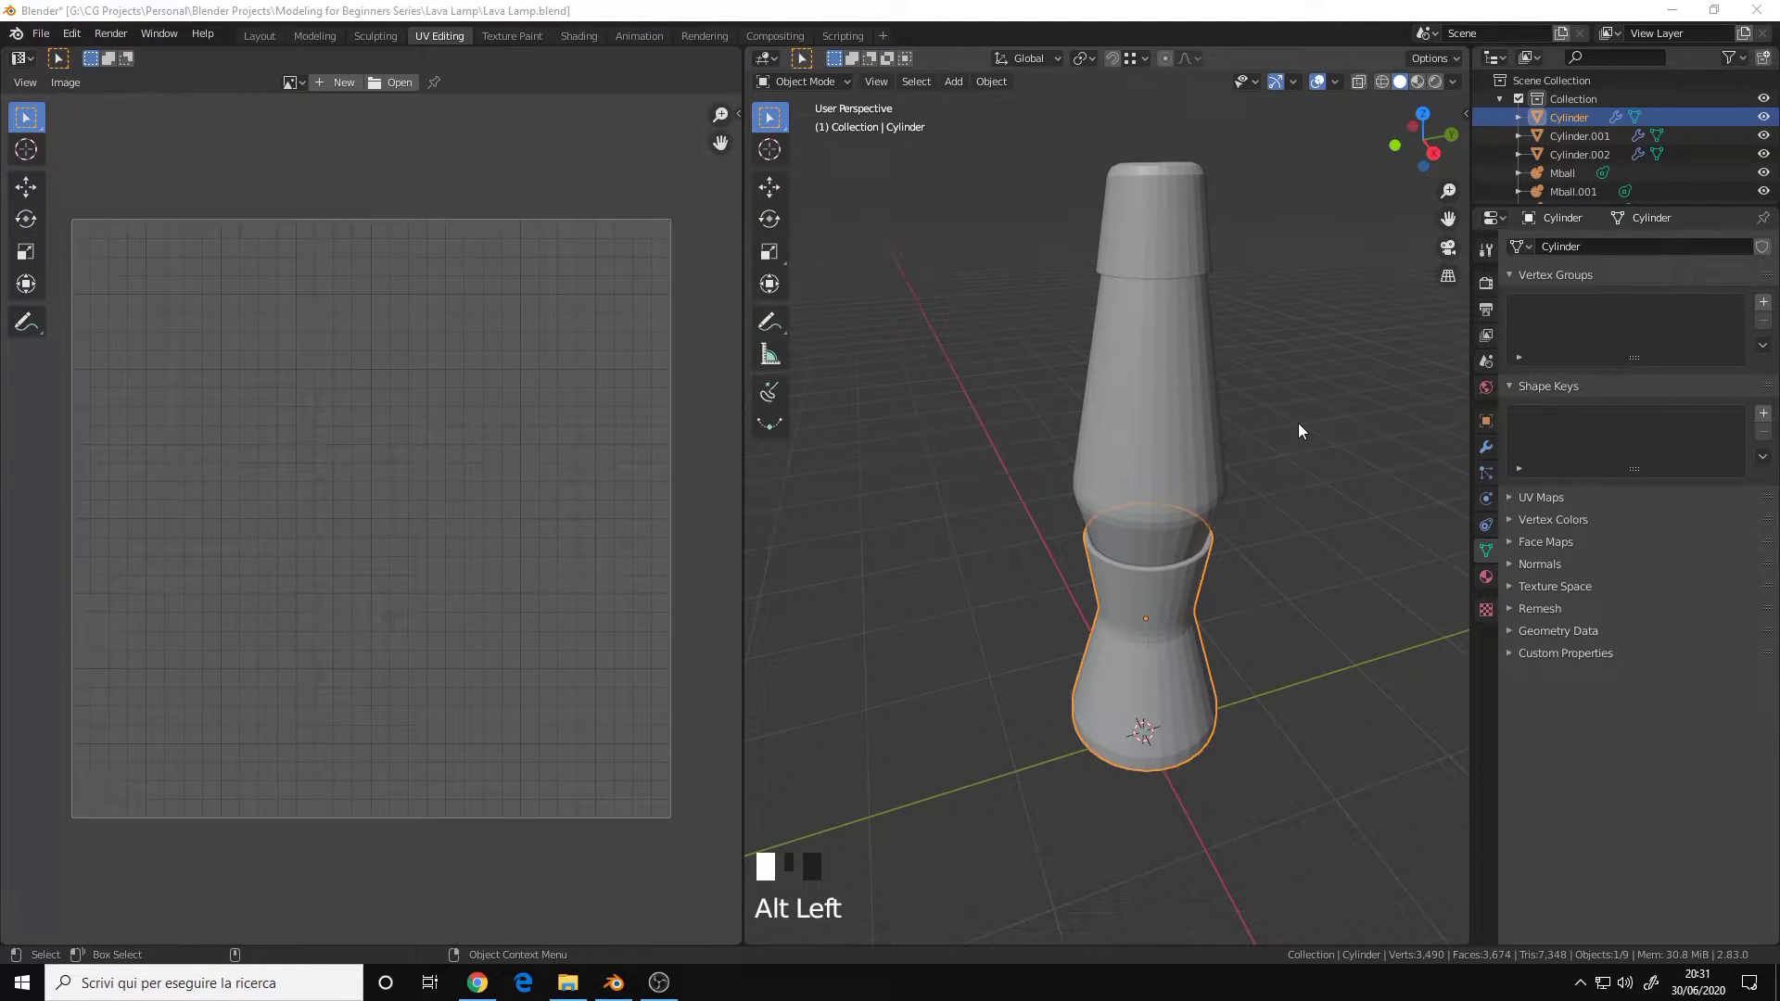
Step: Create a new material on the Lamp_Base_Low object and name it Base
click(1270, 449)
alt+middle_drag(1270, 449, 1254, 404)
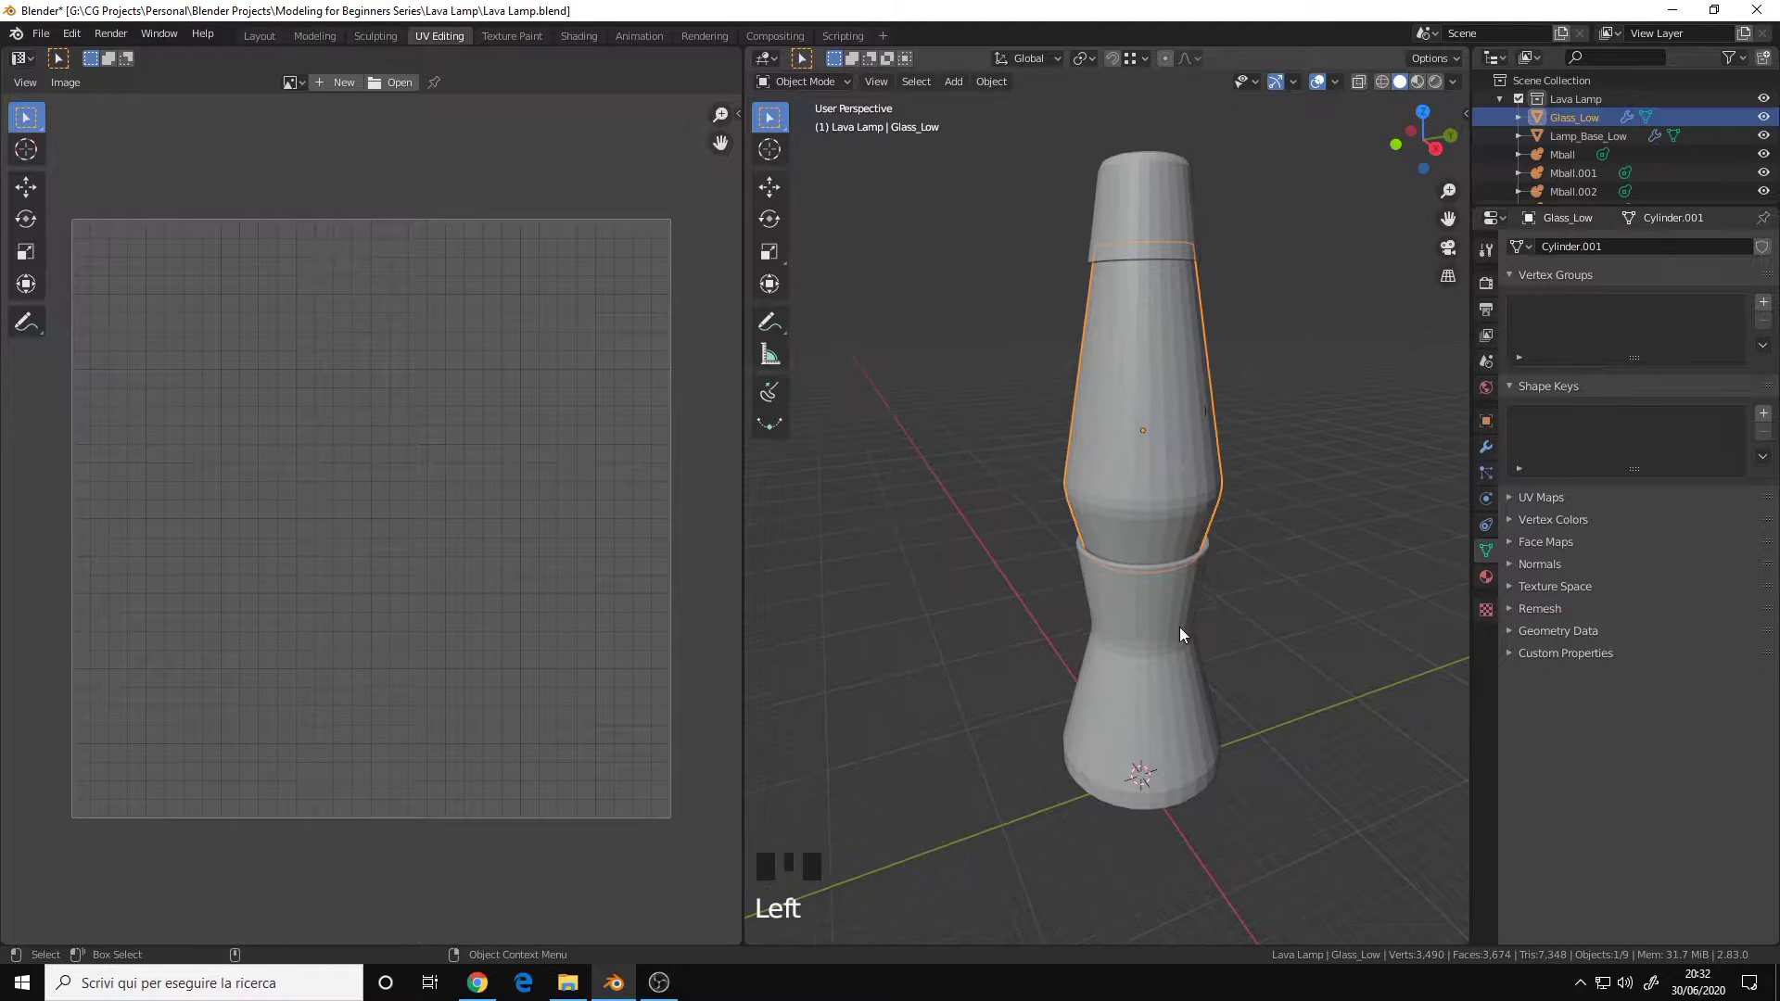
click(1173, 632)
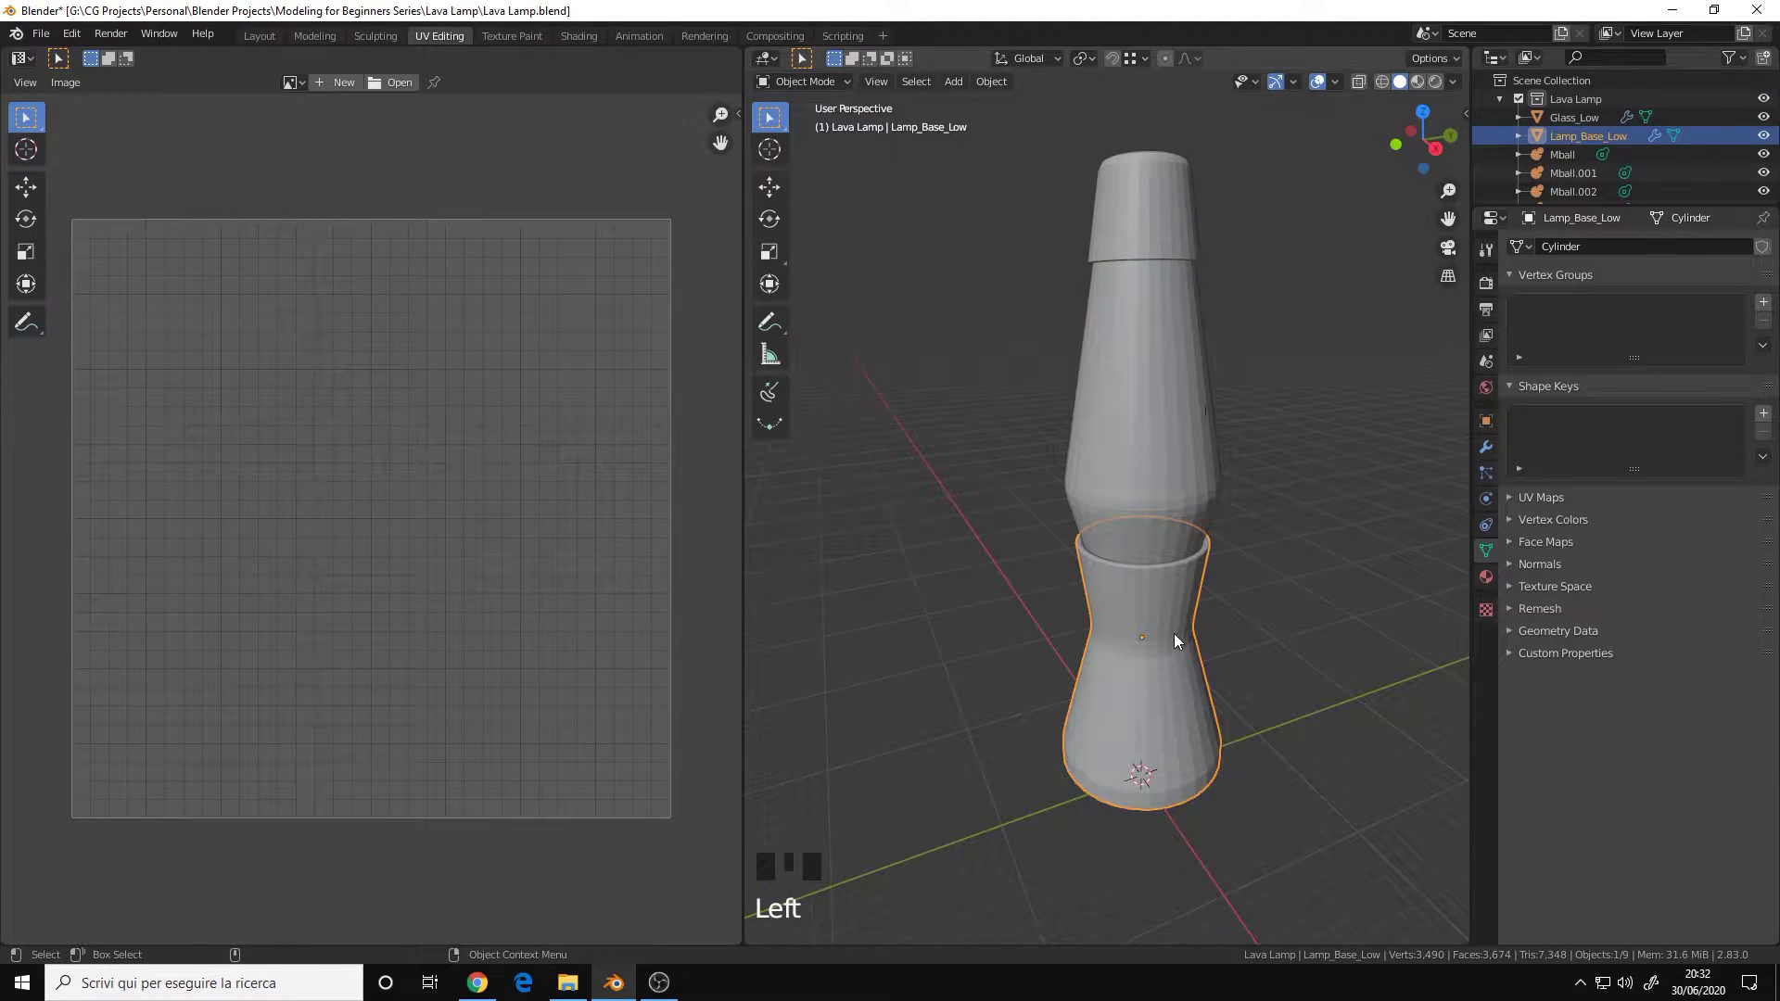
click(1486, 579)
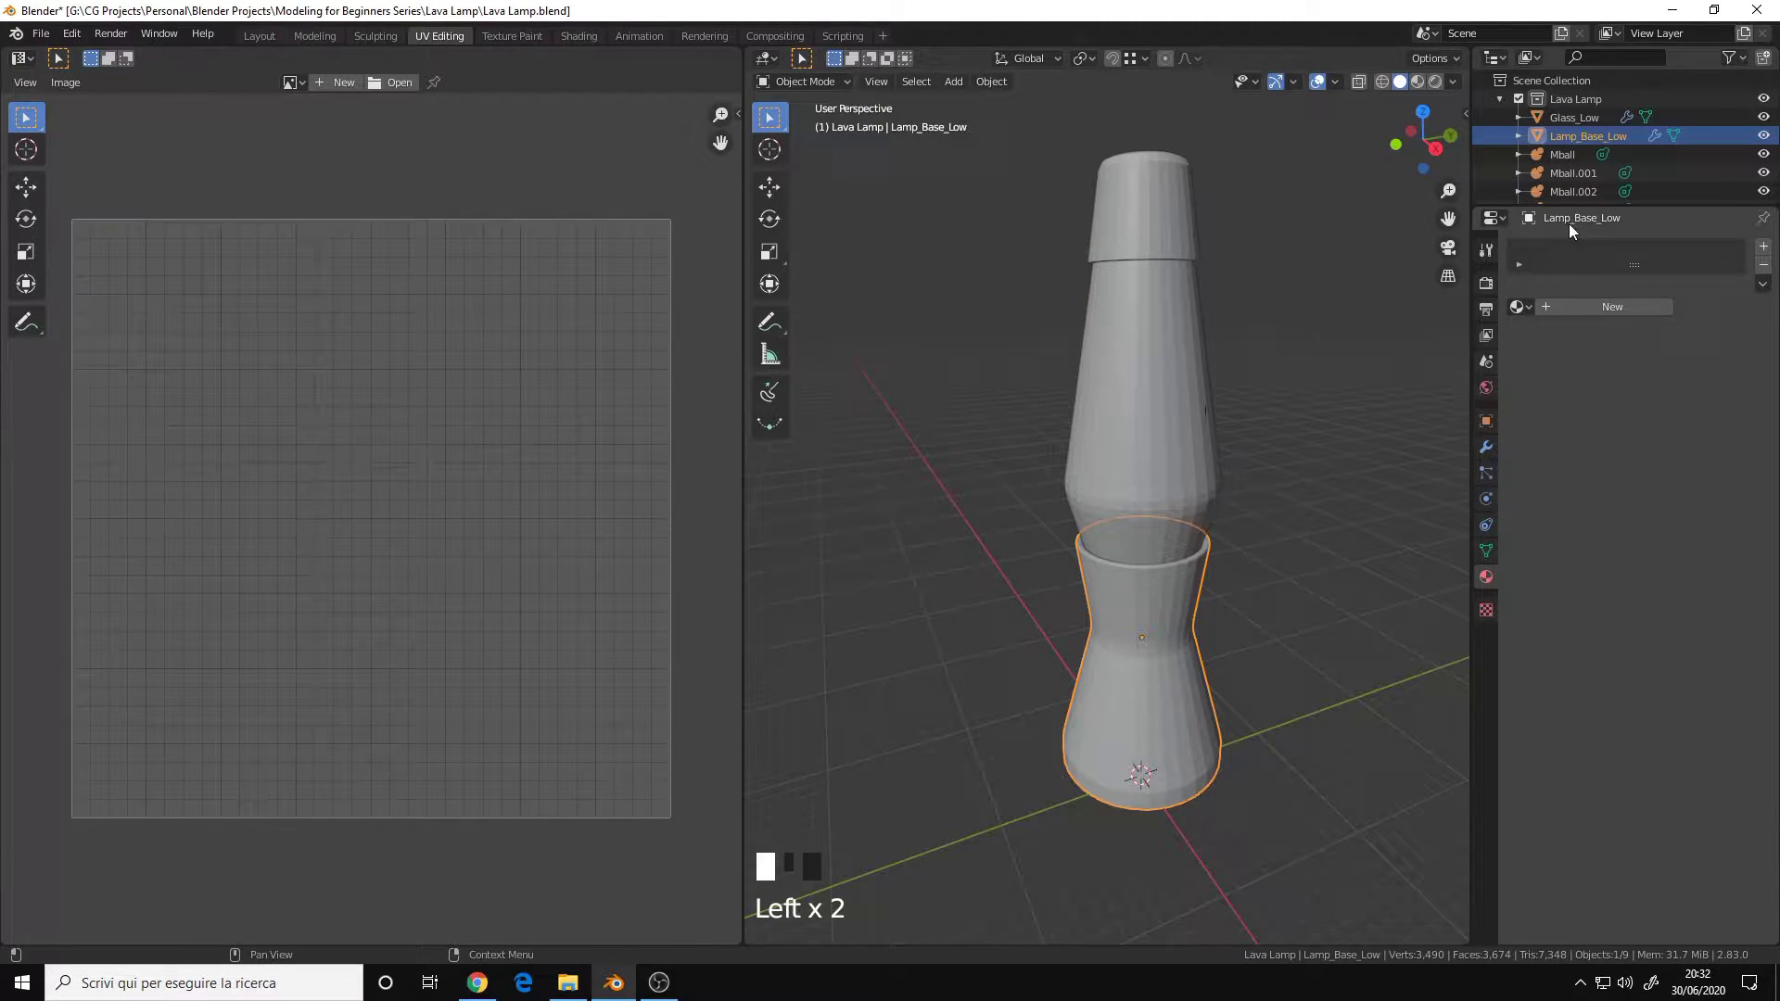
click(1609, 311)
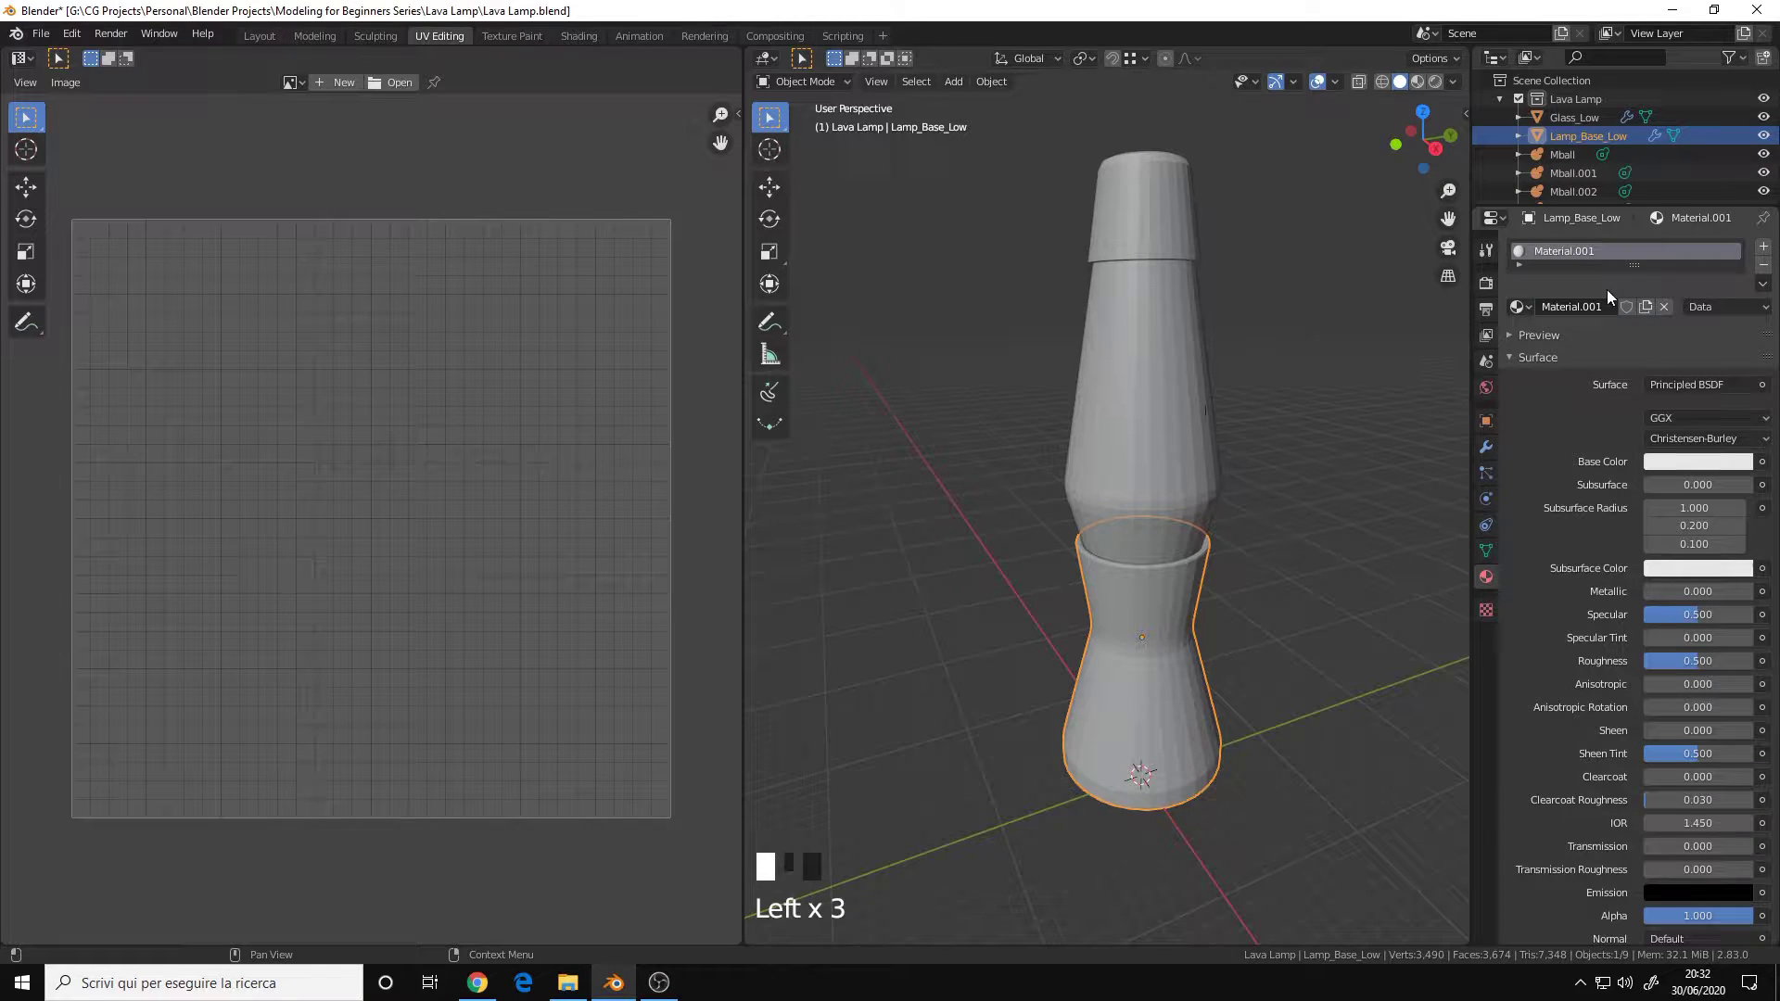
double_click(1592, 251)
text(Base)
key(Return)
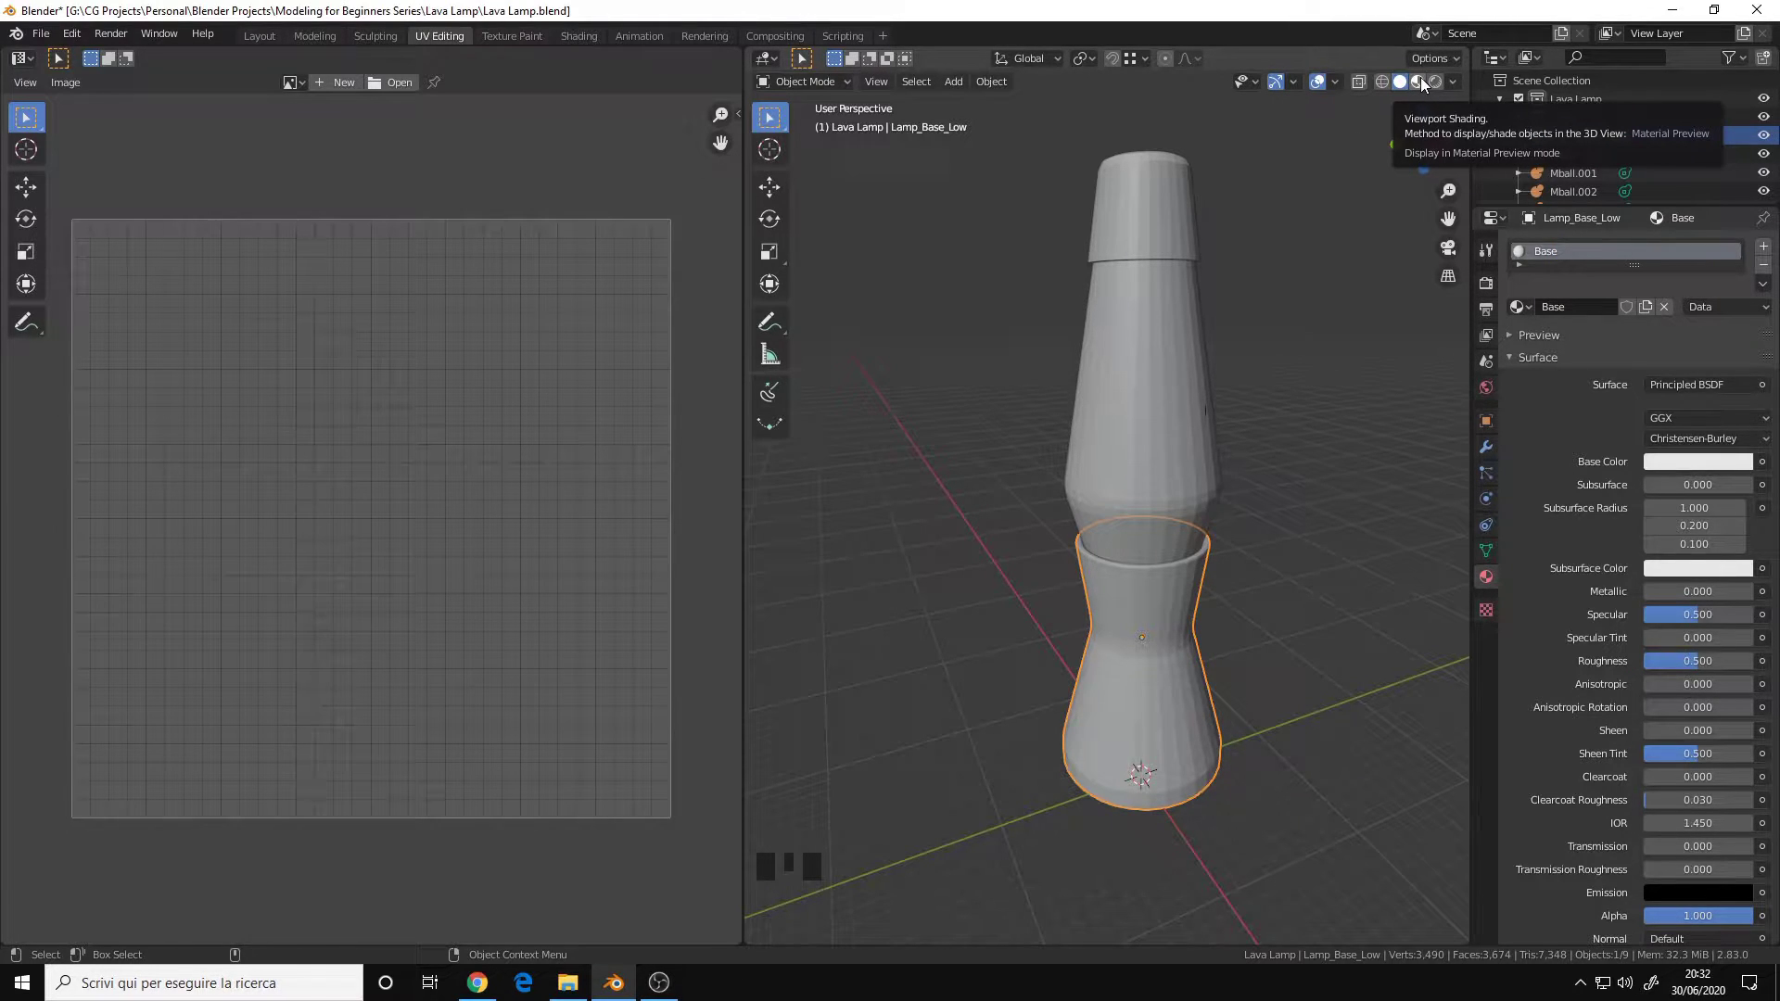
Step: Display the viewport in Material Preview and set the Base material's base color to blue
click(1420, 81)
alt+middle_drag(1224, 595, 1233, 500)
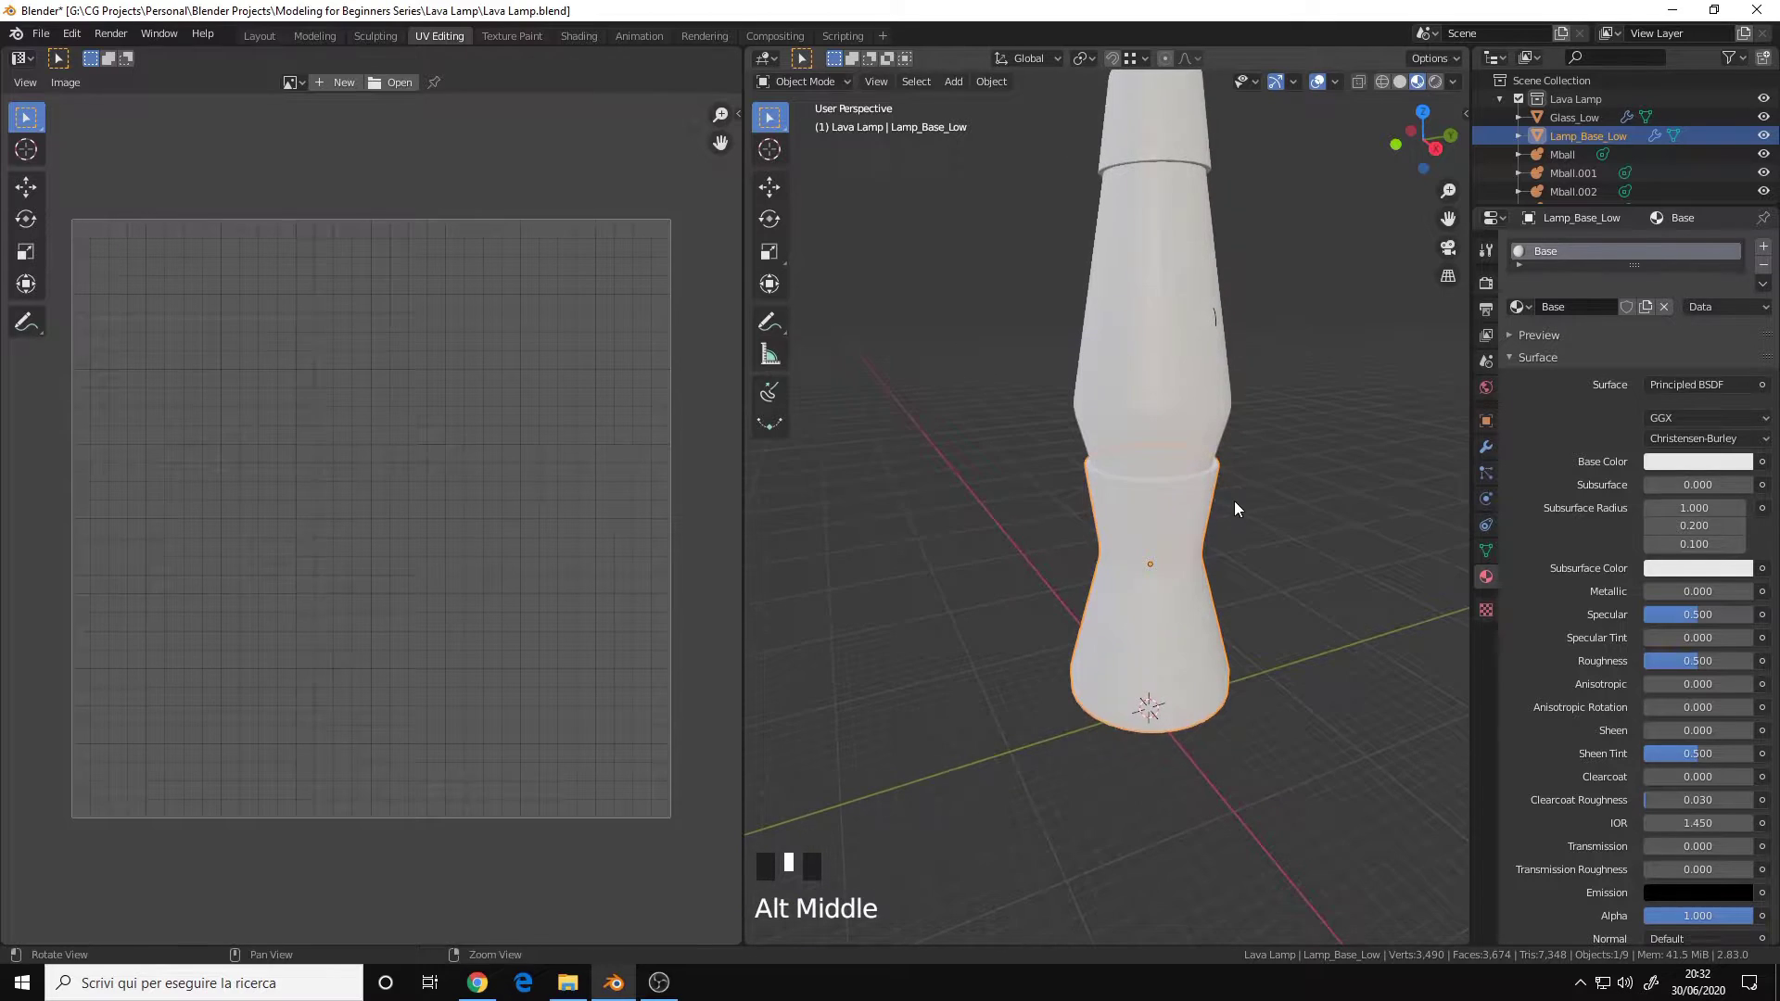
mouse_move(1233, 500)
alt+mouse_down()
mouse_move(1181, 569)
mouse_move(1227, 475)
alt+mouse_up()
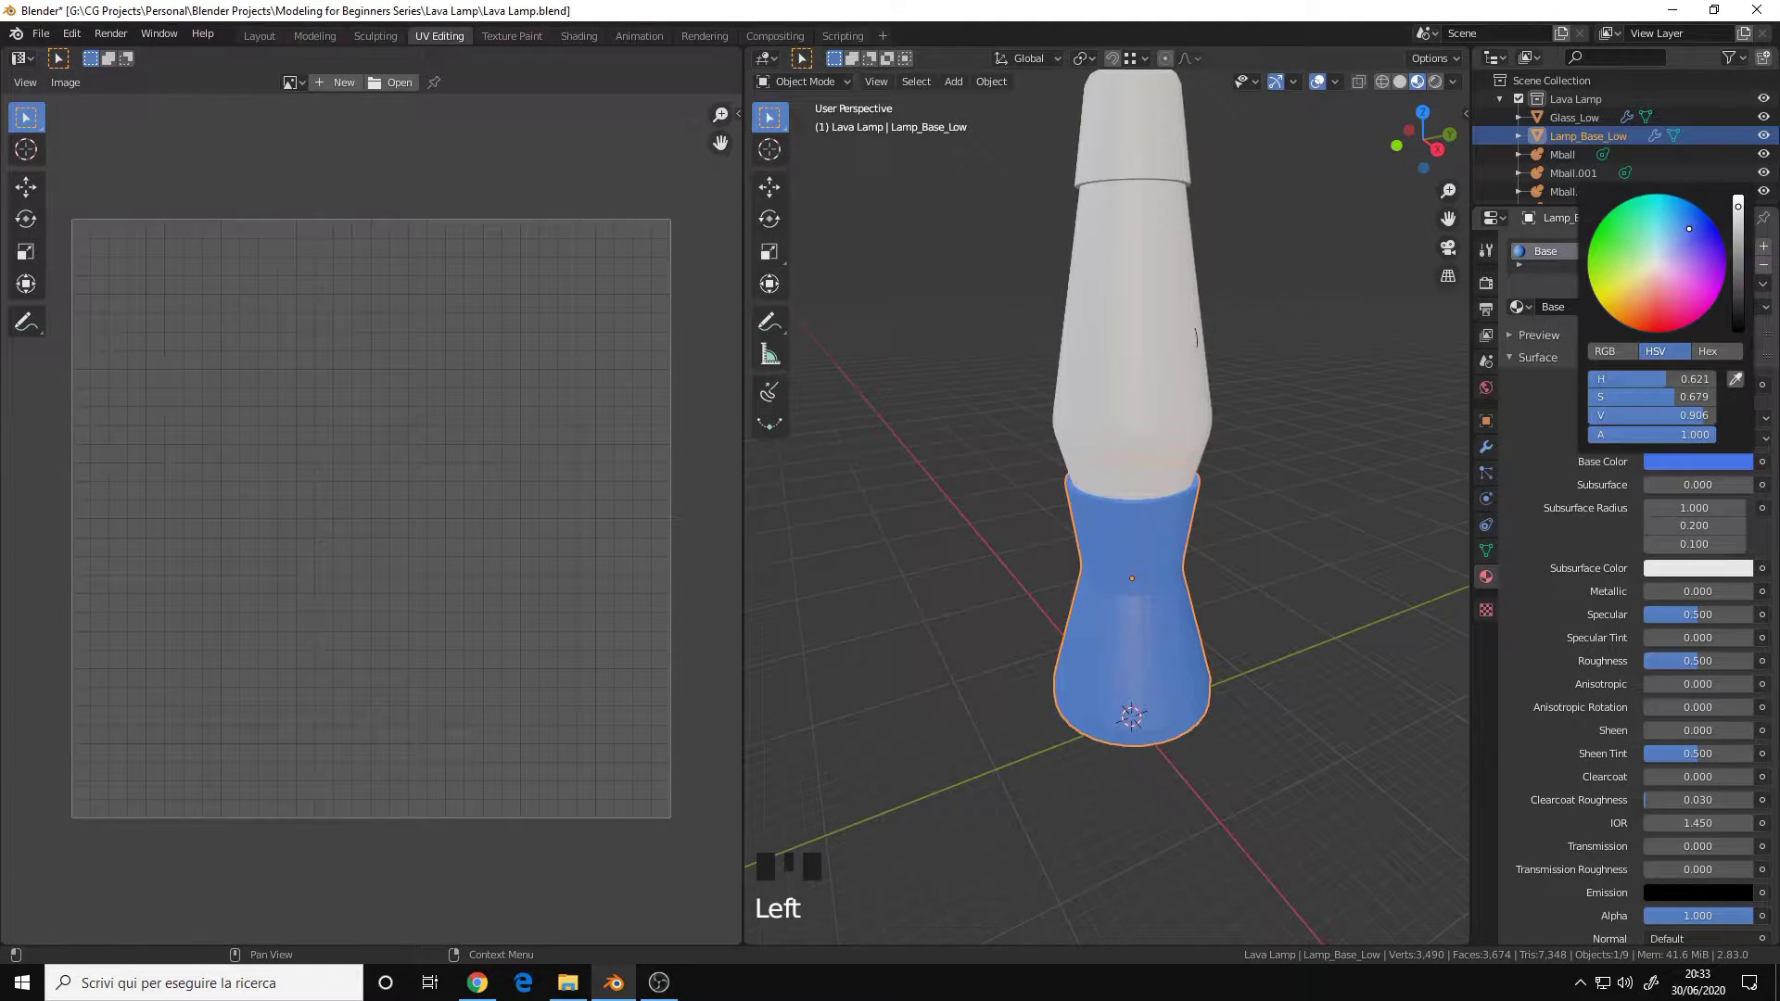
mouse_move(1683, 222)
mouse_down()
mouse_move(1675, 234)
mouse_move(1691, 228)
mouse_up()
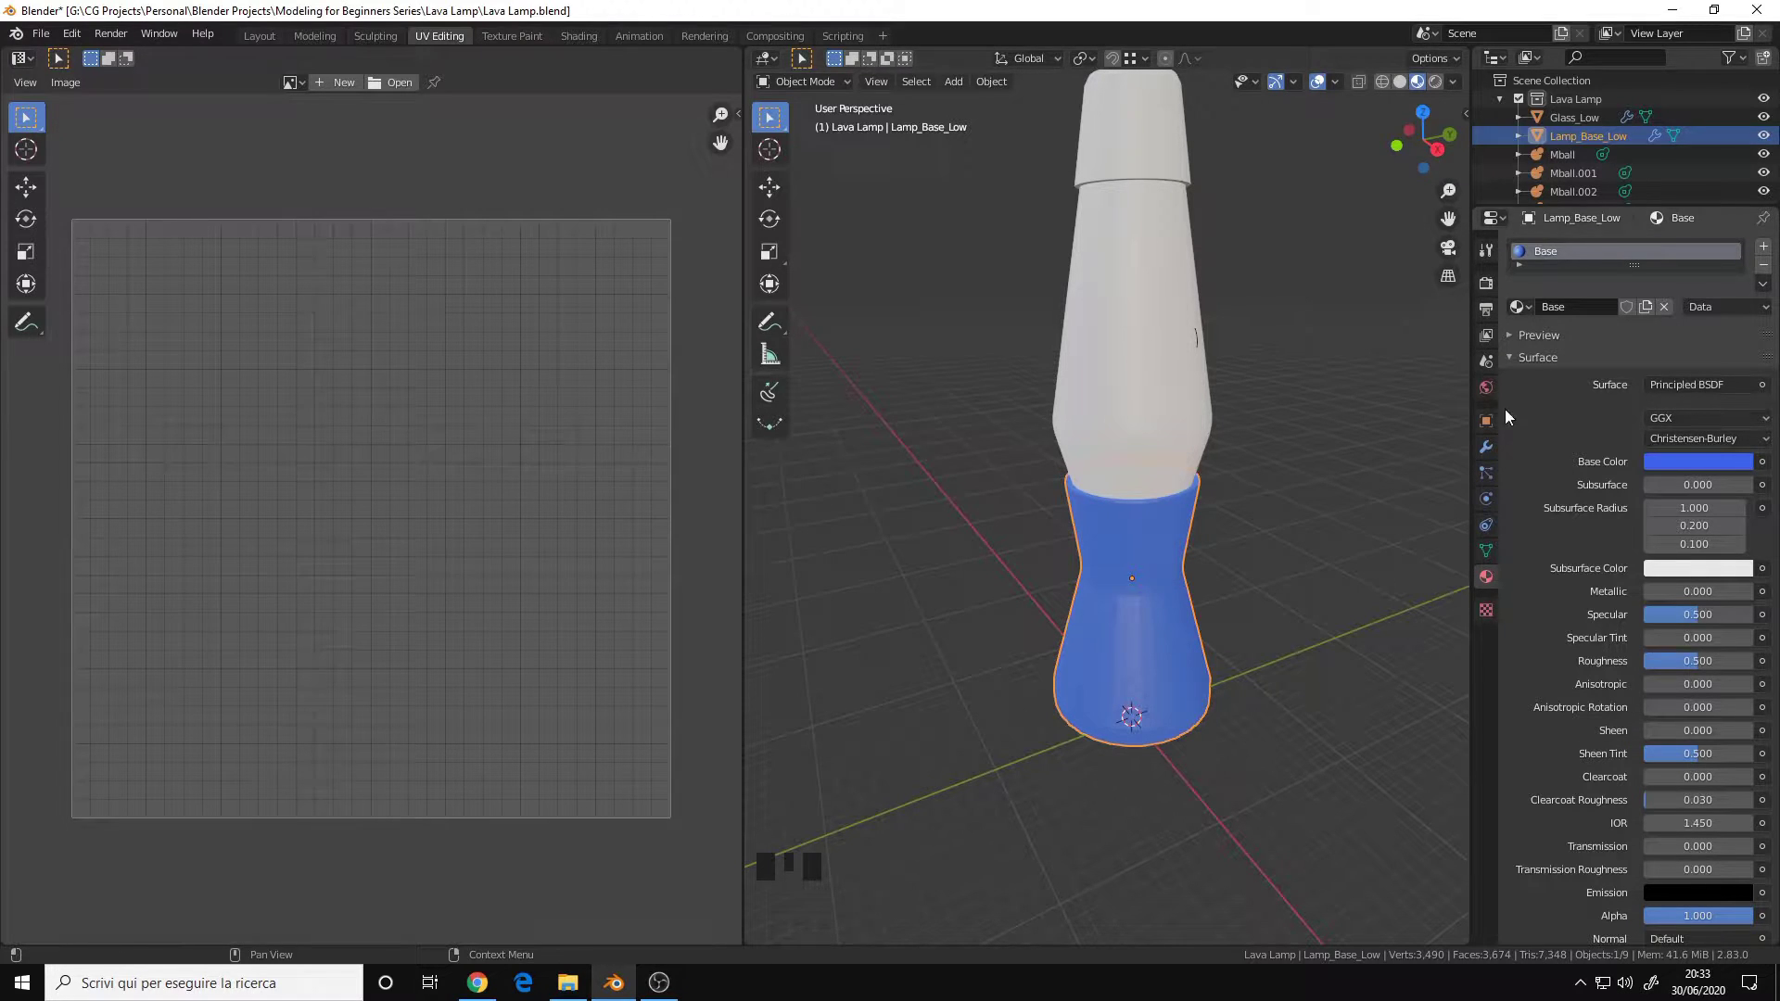
Step: Create a material named Top_Cap on the lamp's top cap and set its base color to green
alt+middle_drag(1216, 206, 1208, 293)
click(1154, 252)
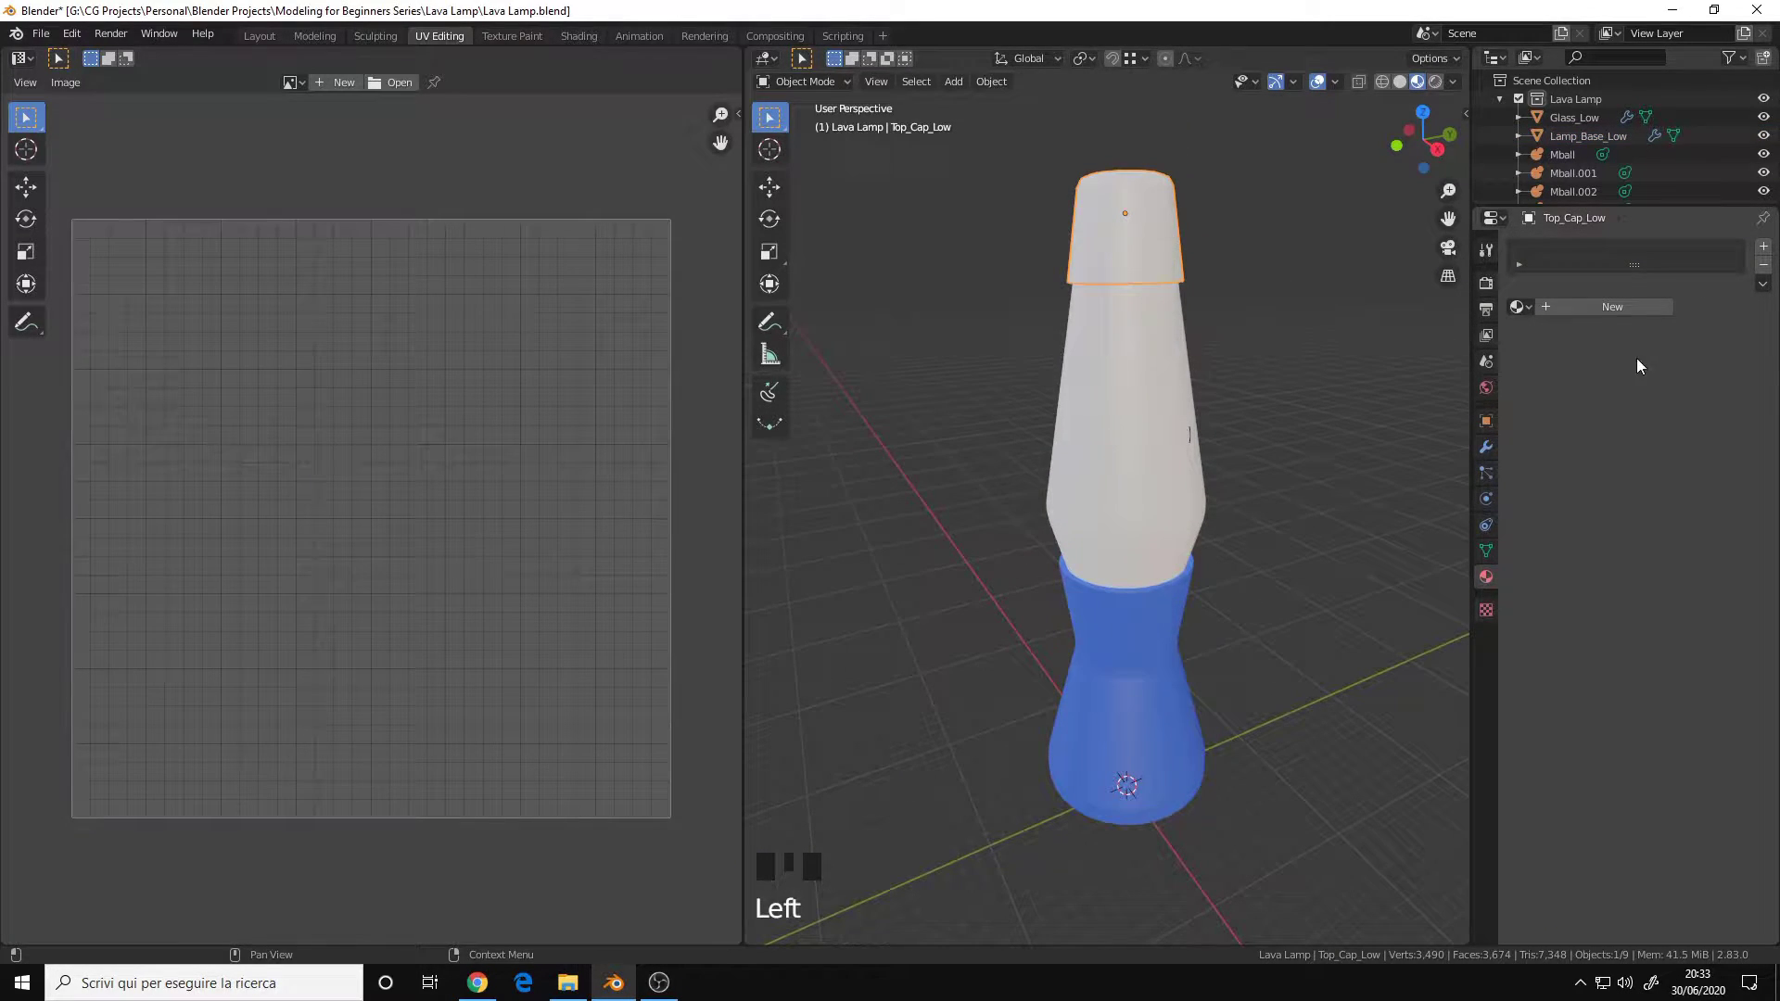
click(1612, 306)
double_click(1600, 248)
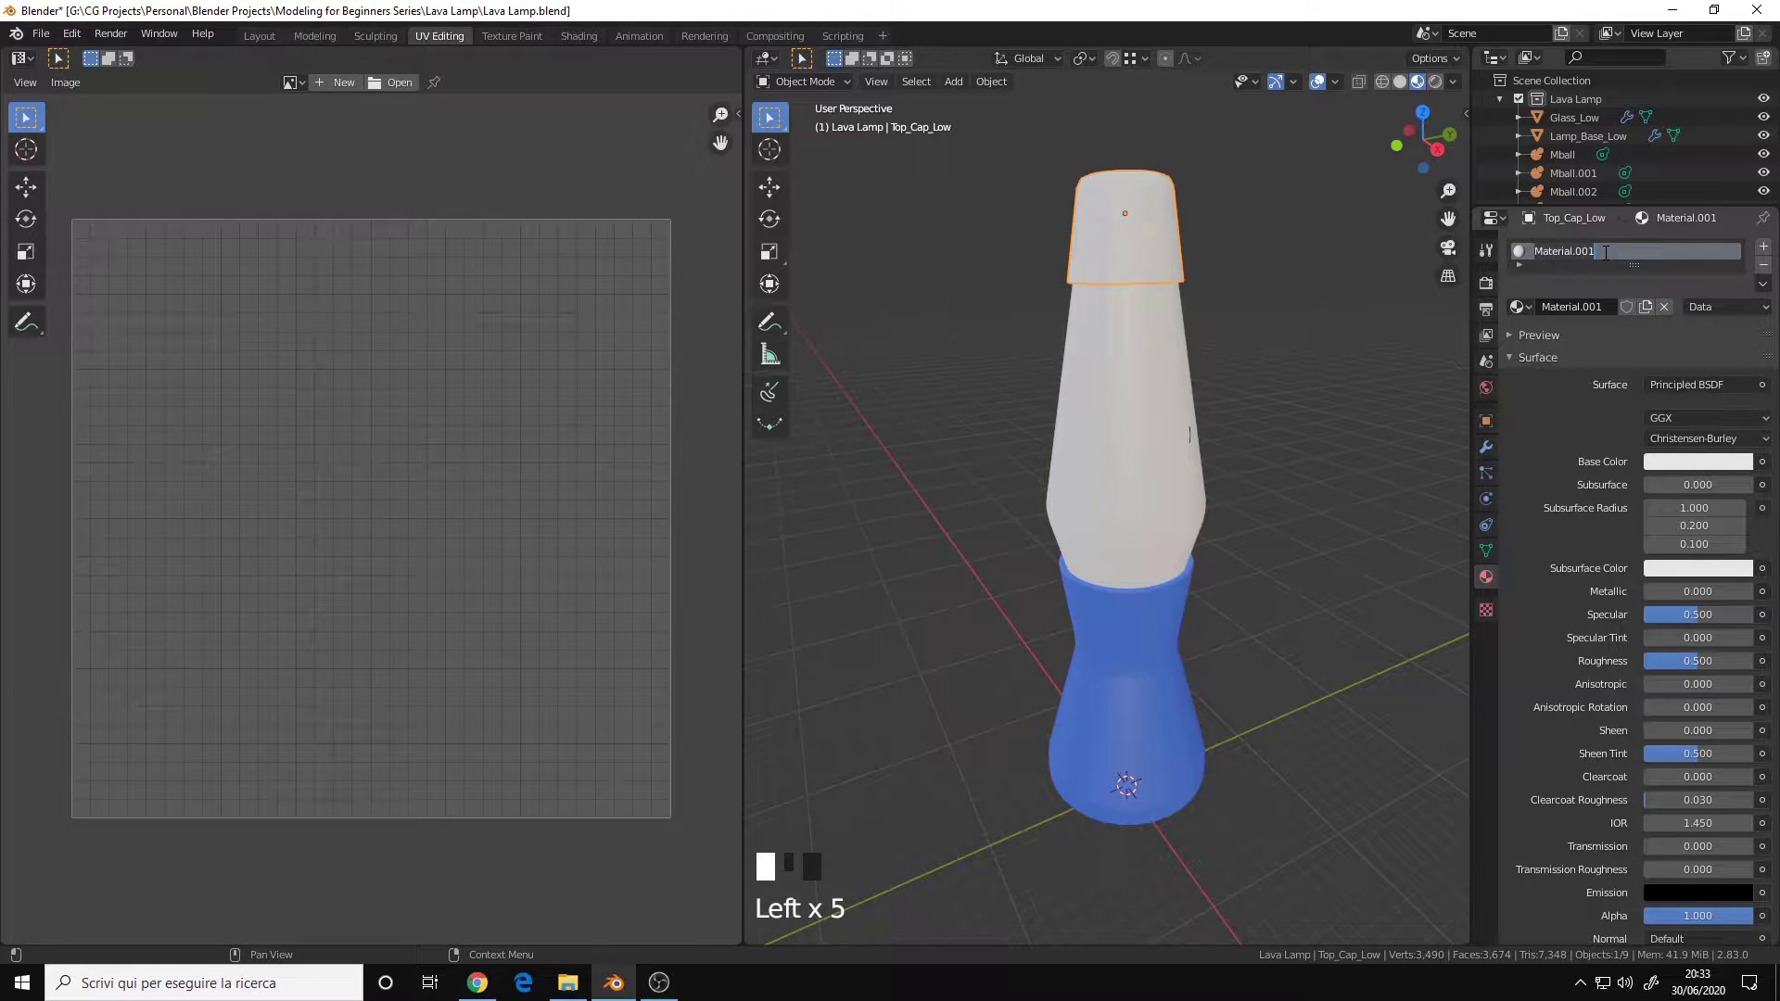
text(Top_cap)
key(Return)
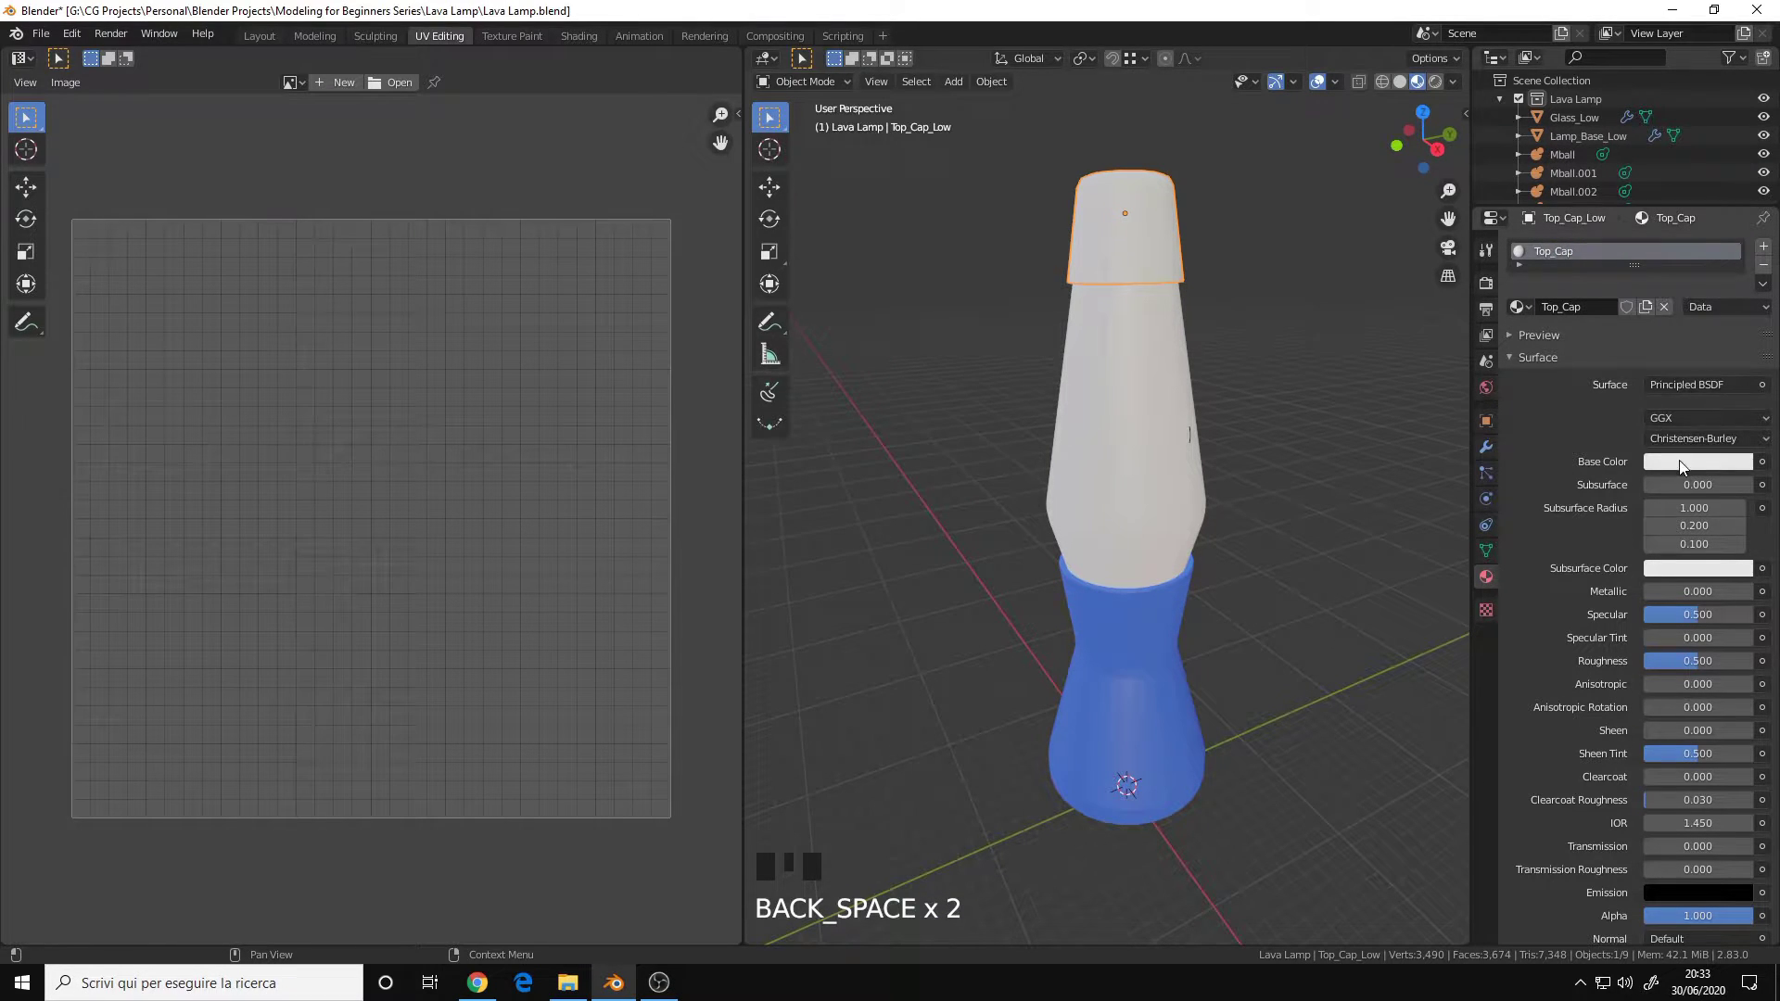
click(1678, 460)
click(1633, 224)
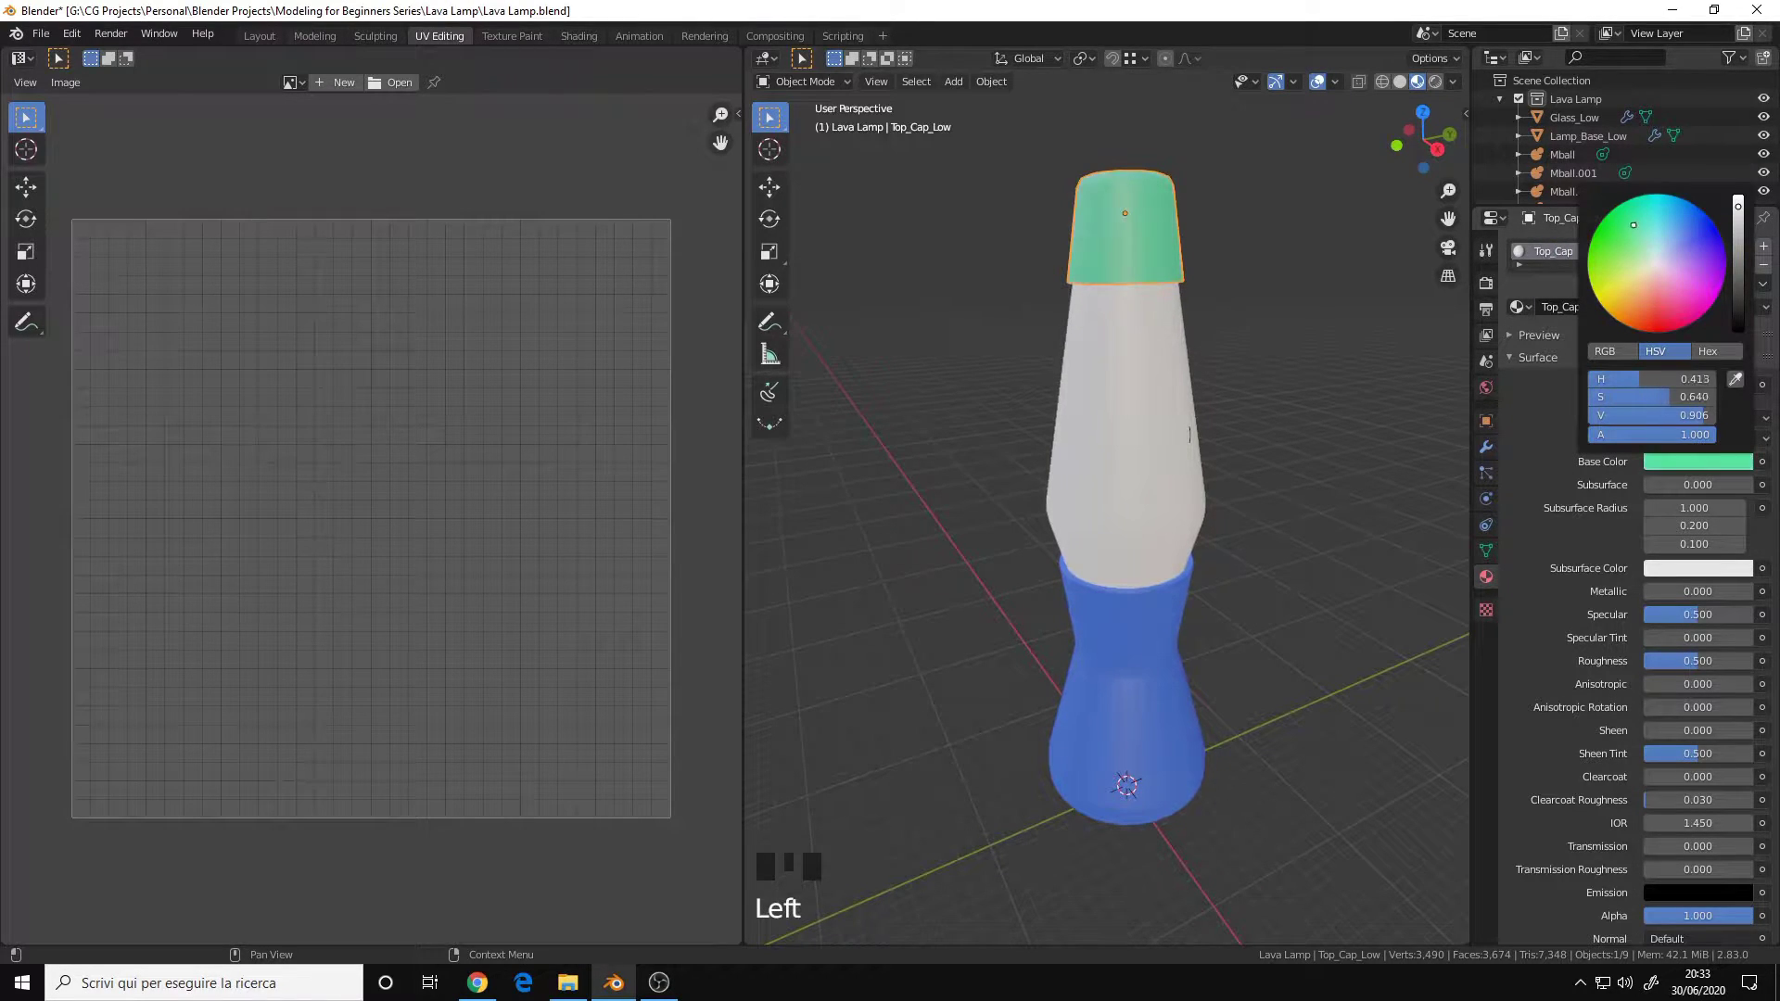
Step: Create a new material on the Glass_Low object and name it Glass
click(1555, 117)
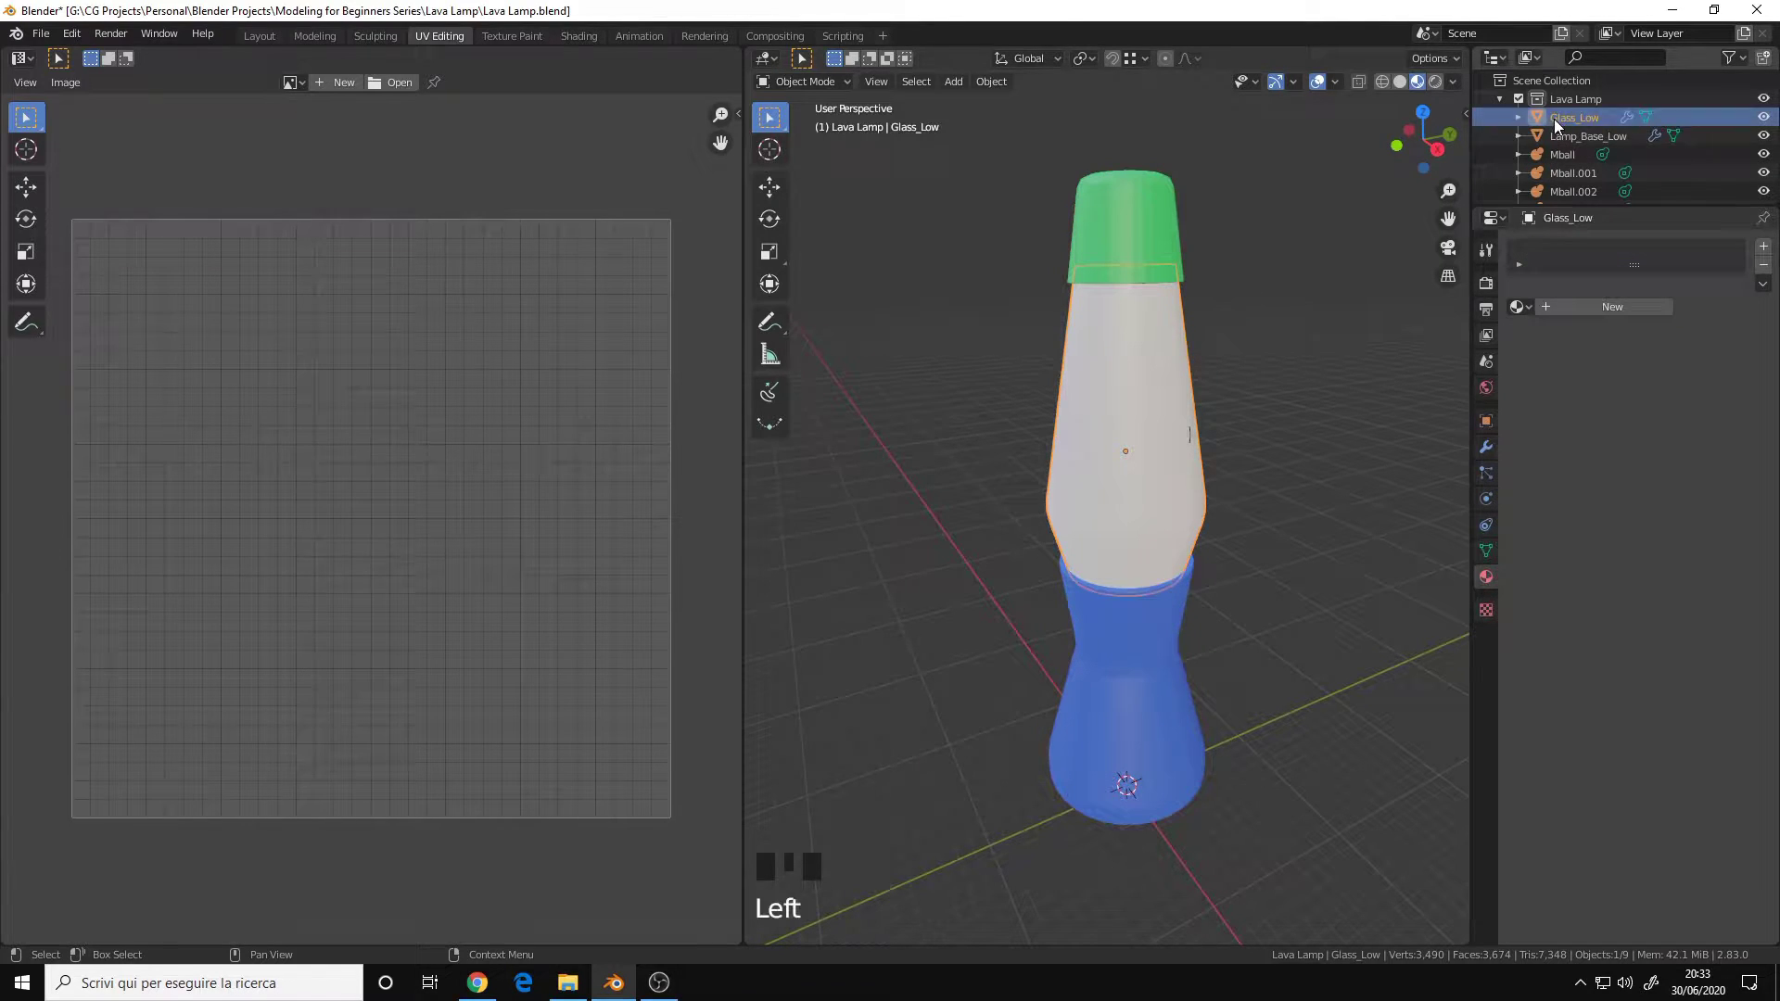
click(1594, 306)
click(1587, 260)
double_click(1585, 253)
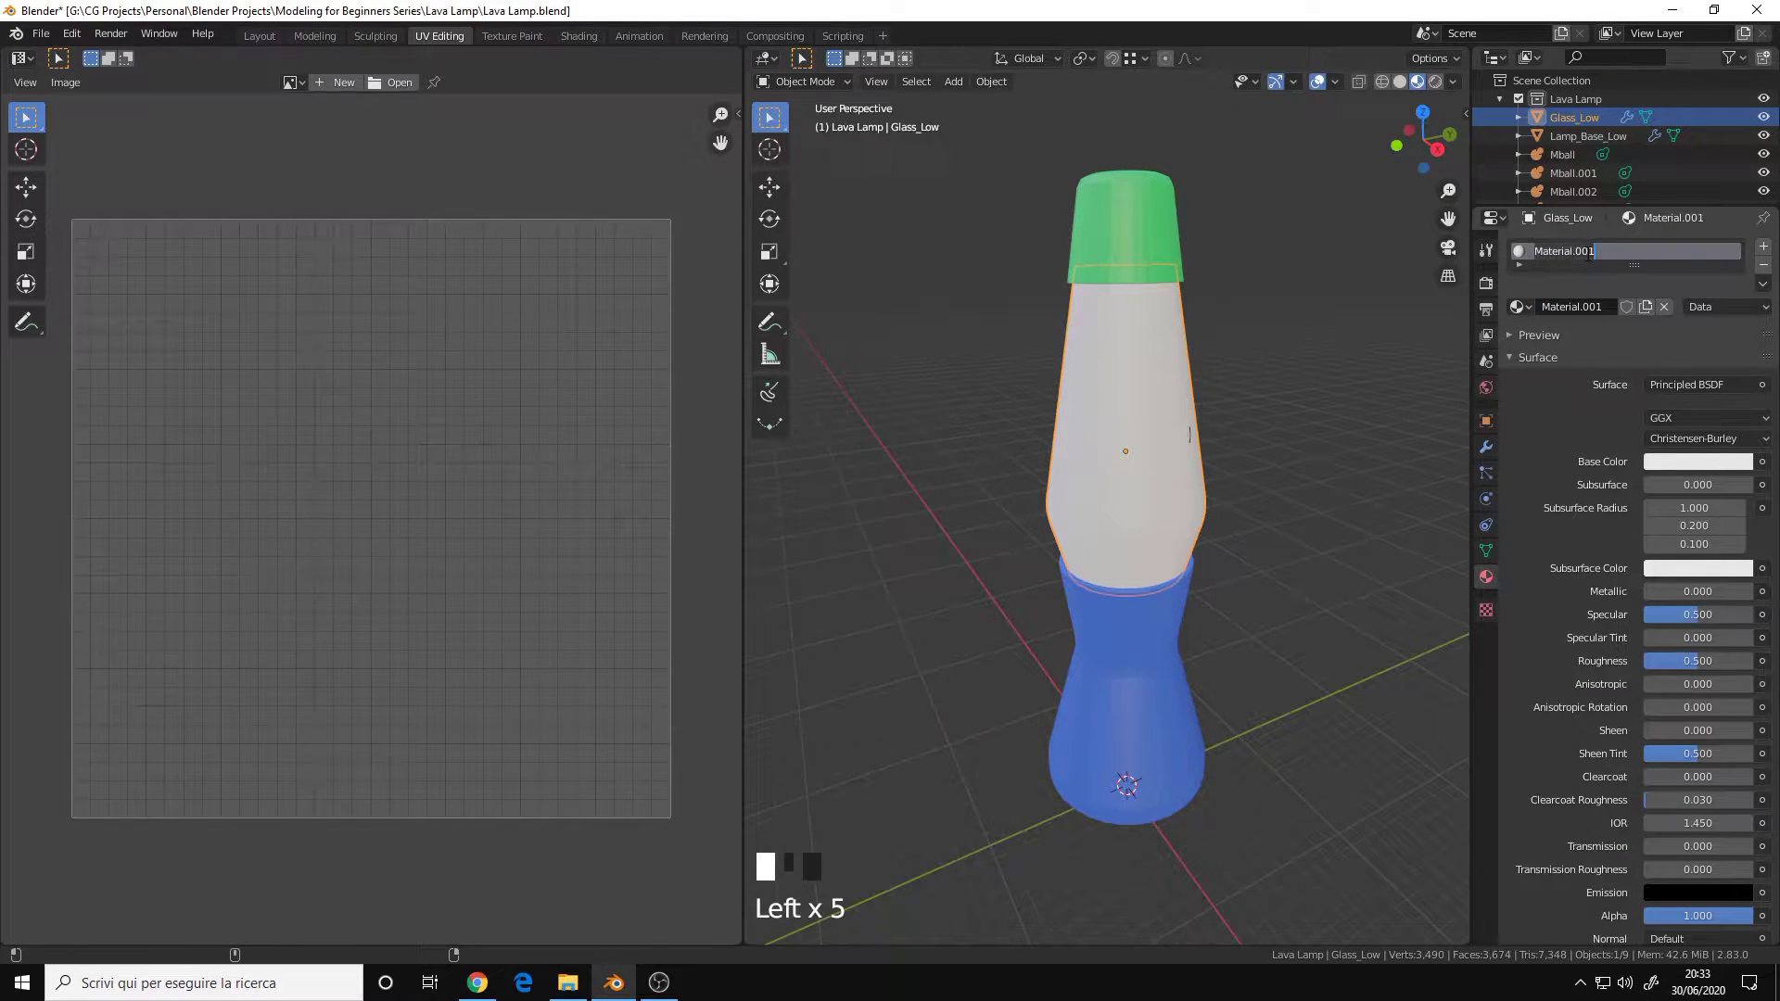
text(Glass)
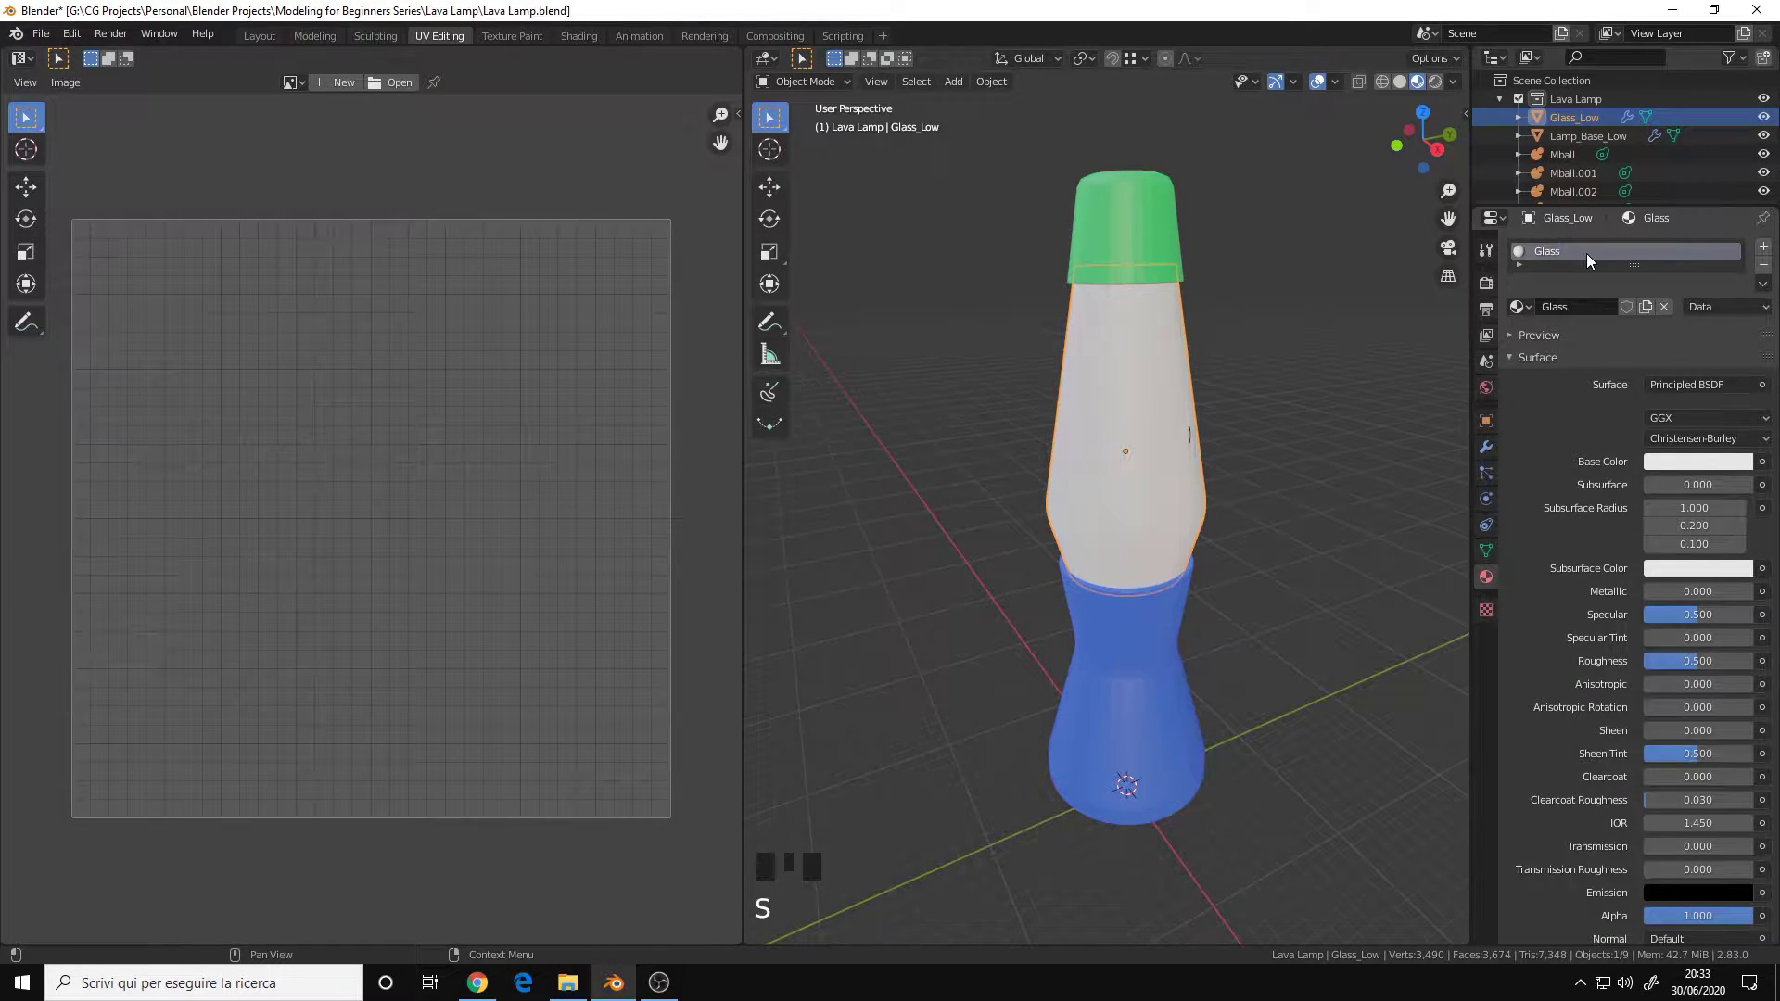
Step: Darken the Glass material's base color to a grey with an HSV value of 0.400
click(1687, 464)
click(1738, 251)
drag(1738, 251, 1738, 277)
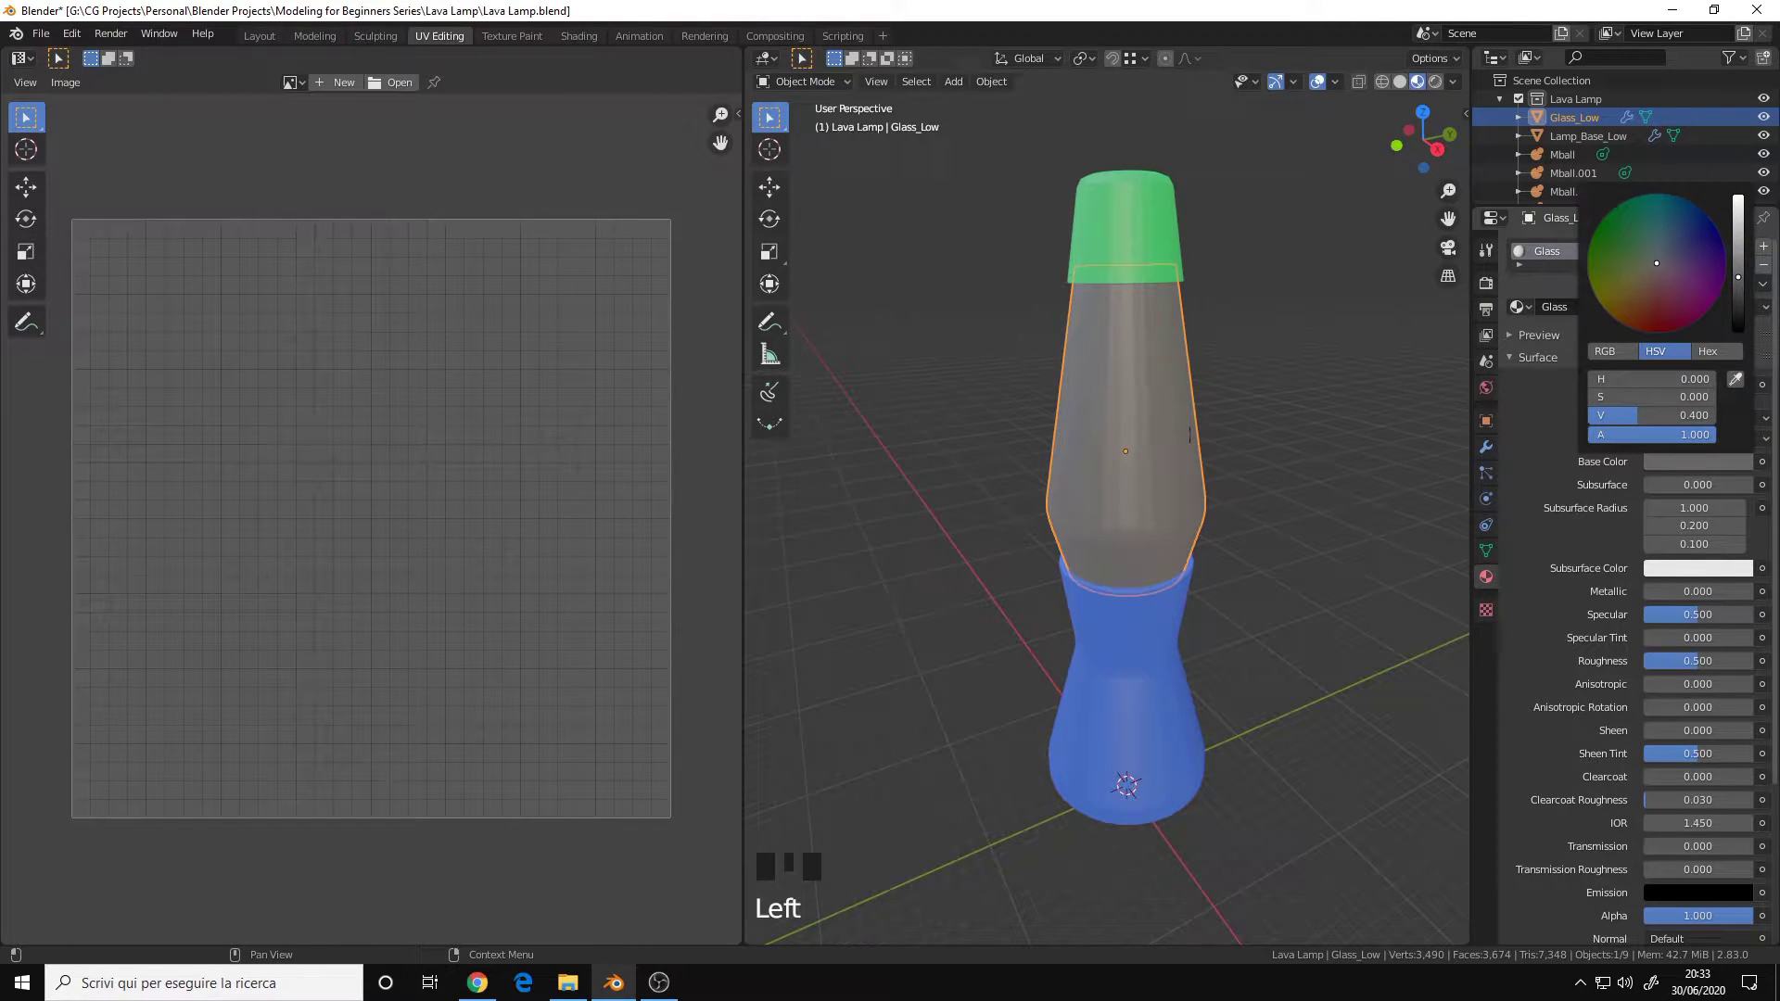
alt+middle_drag(1309, 408, 1316, 369)
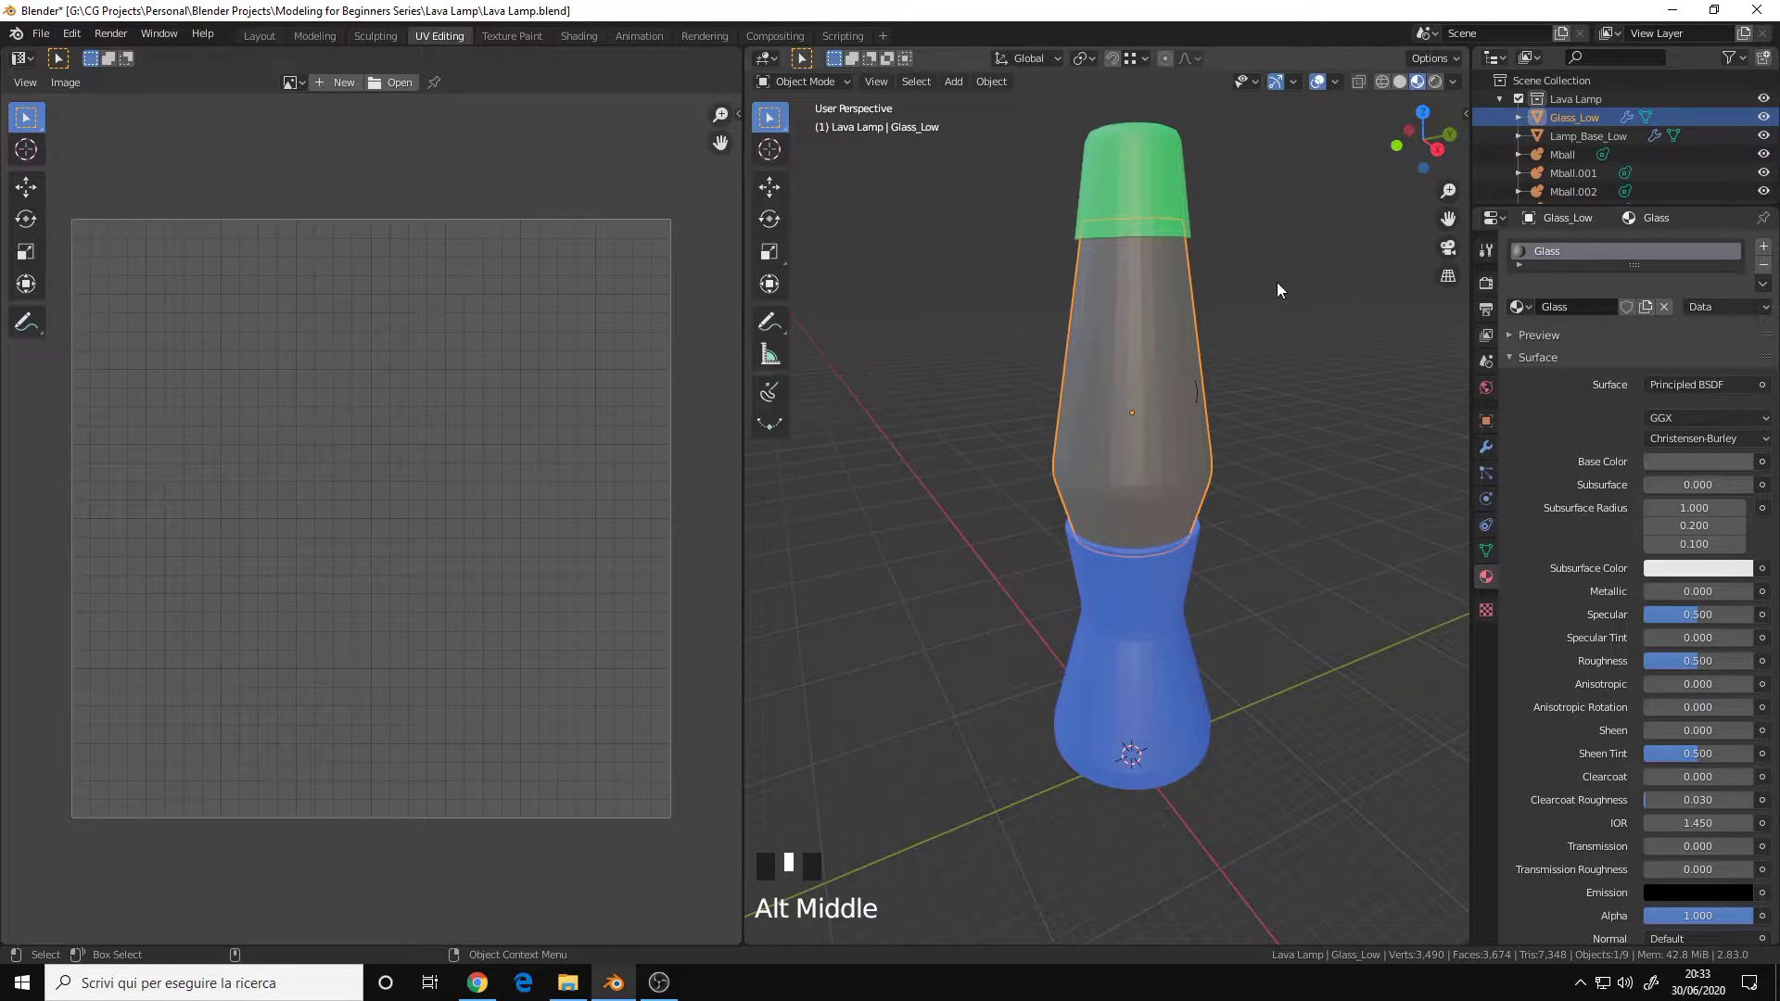
Step: Create a new material on the Mball metaball and name it Emissive_Balls
alt+middle_drag(1265, 298, 1266, 352)
click(1565, 155)
double_click(1615, 250)
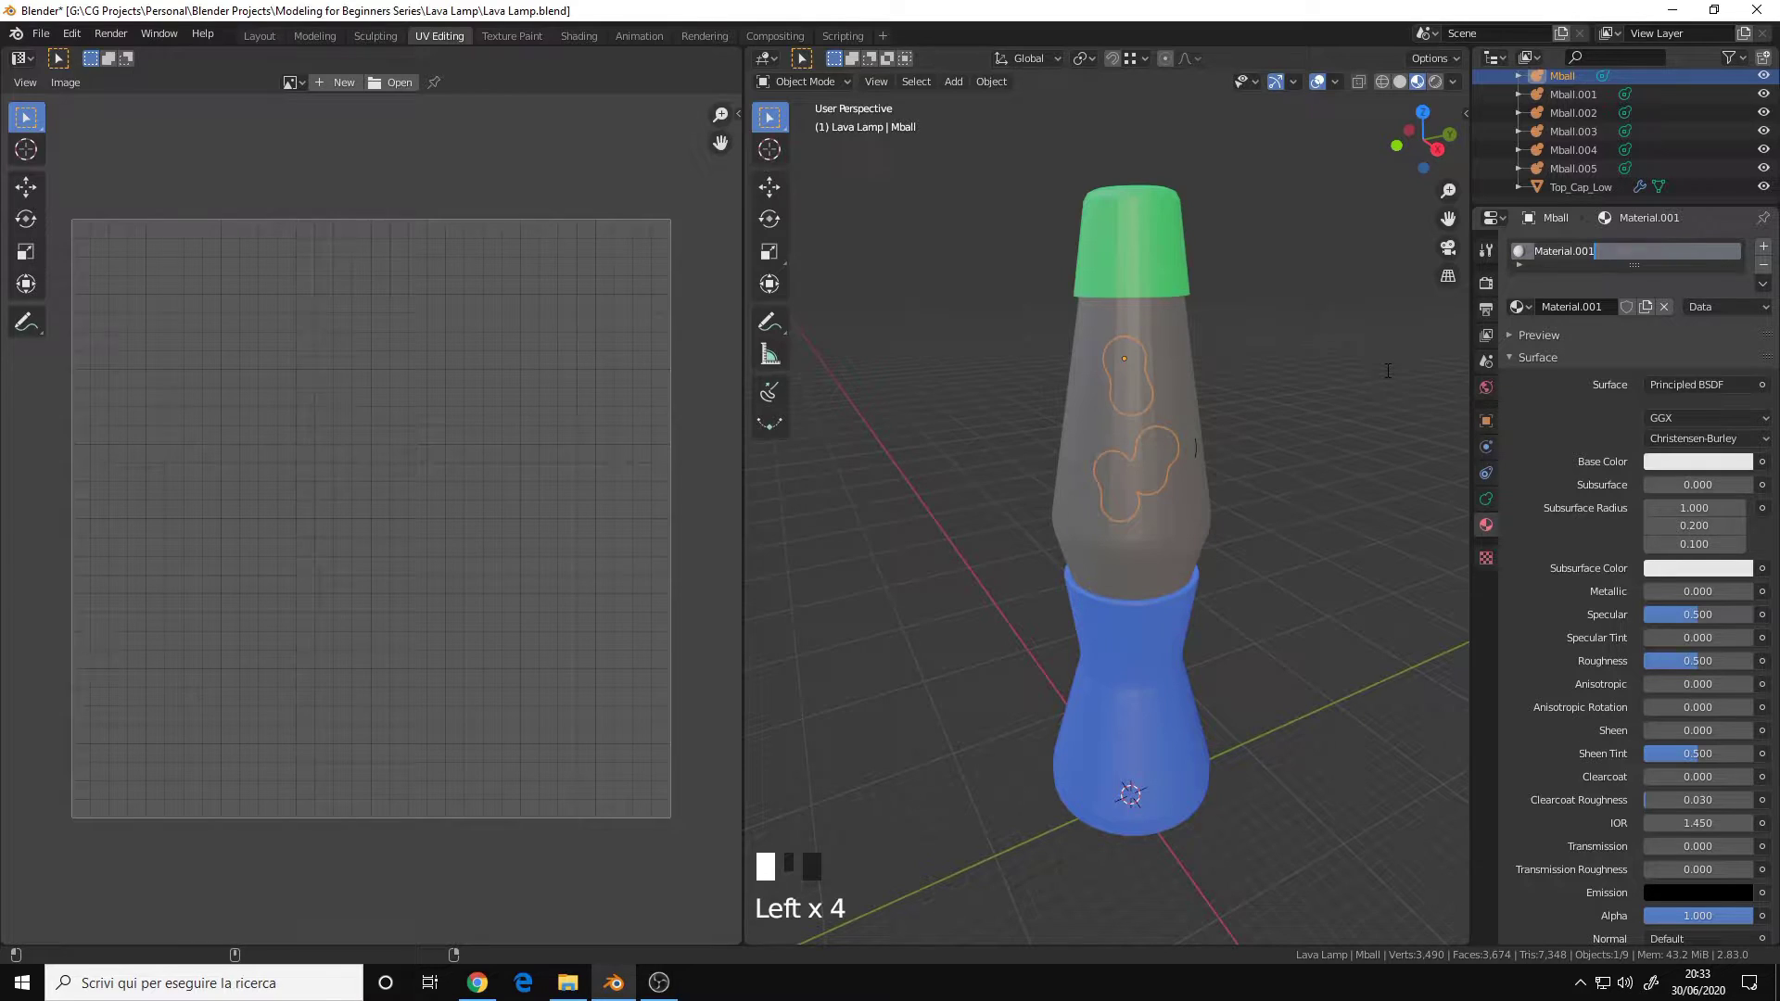
text(Emissive_Balls)
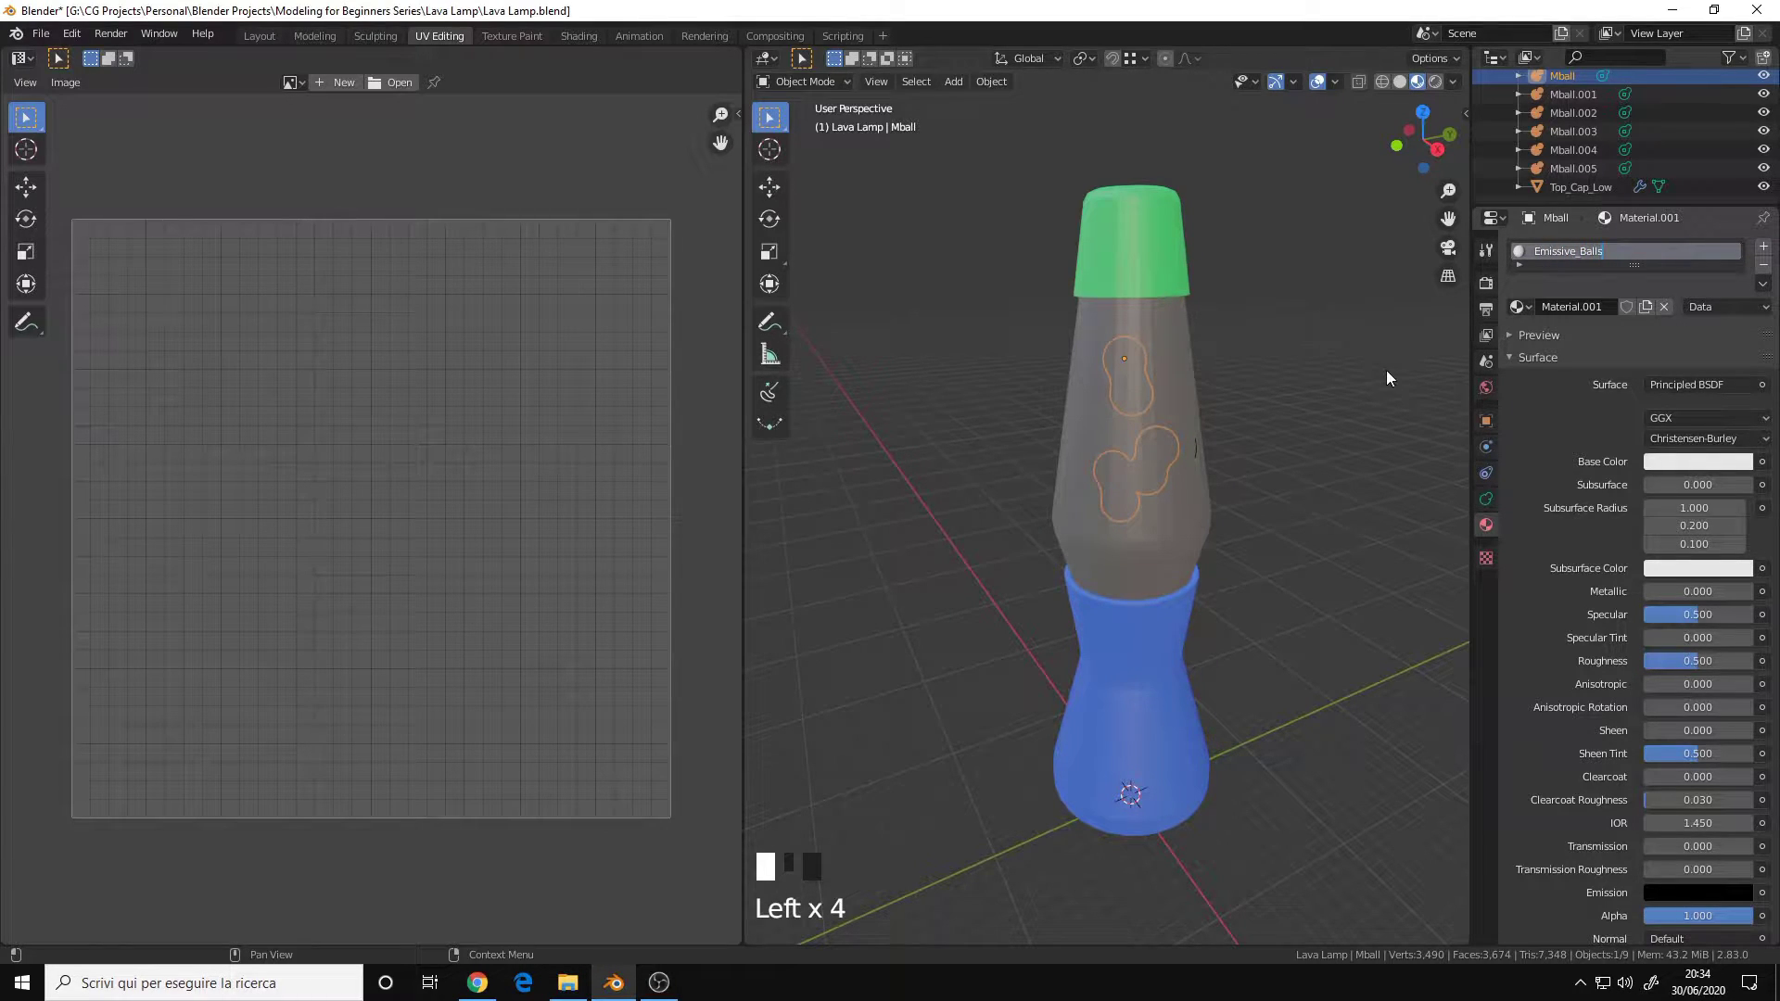
key(Return)
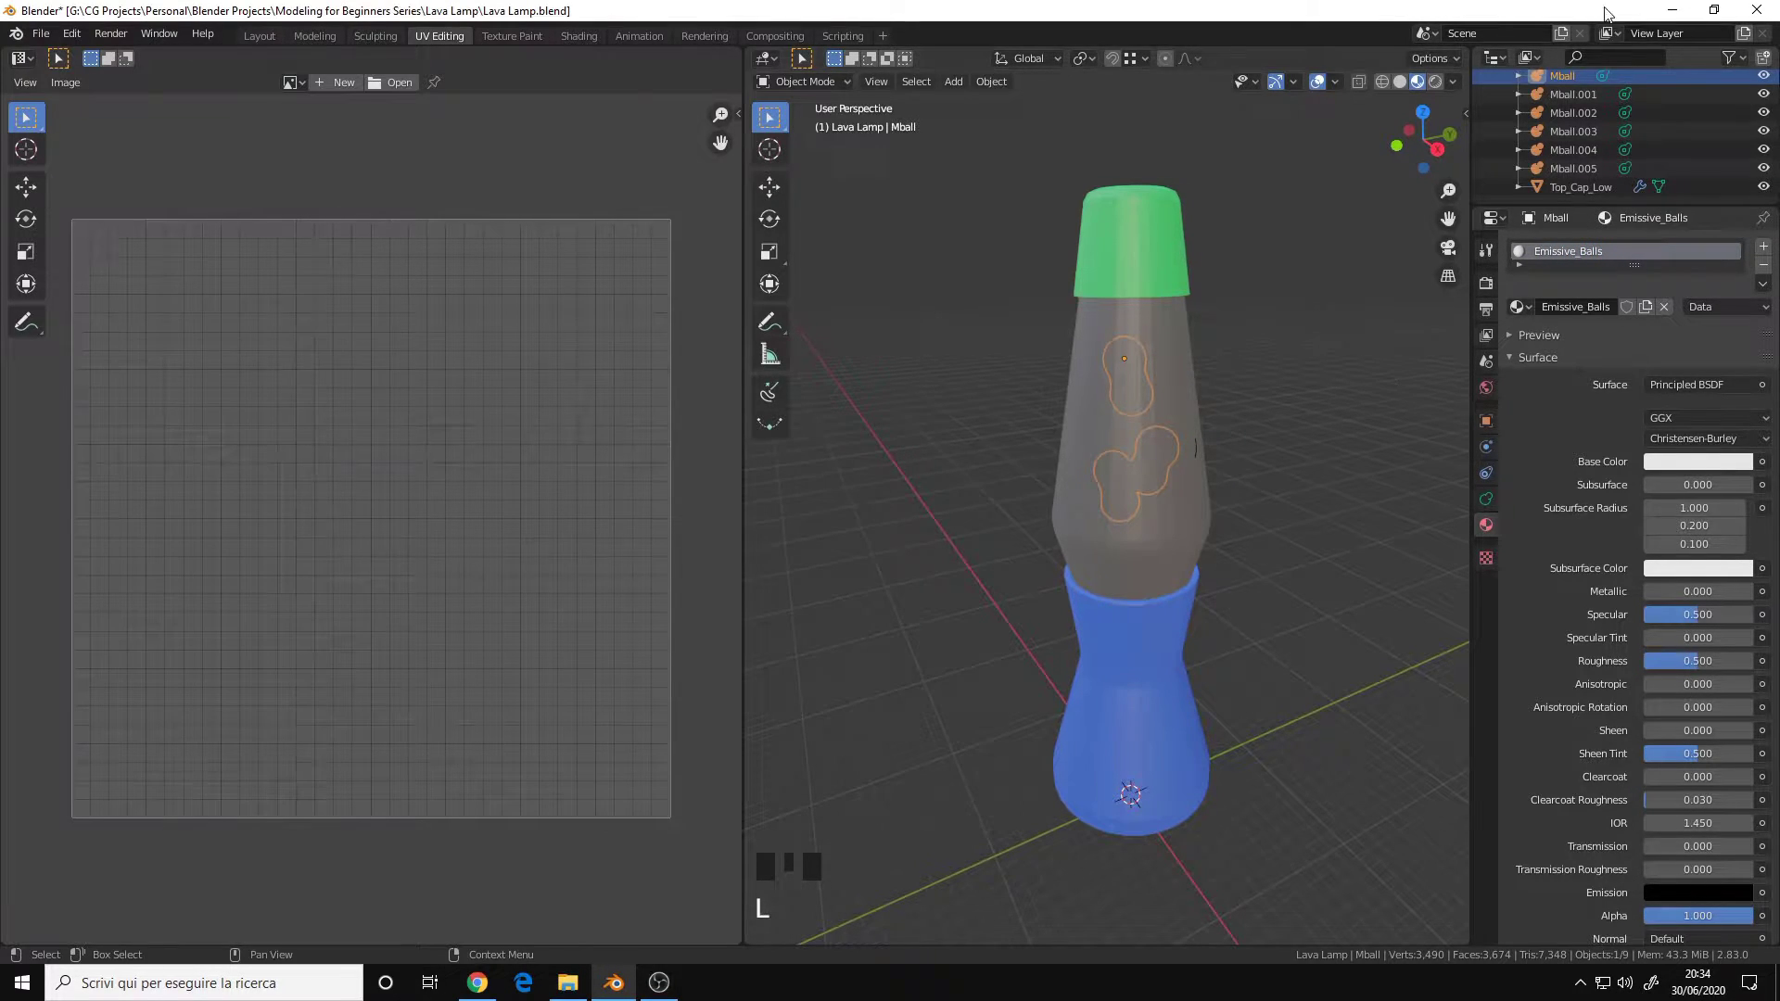
Step: Select Mball.001 through Mball.005 with Mball as the active object, and copy its Emissive_Balls material to the selected metaballs
click(1582, 167)
shift+click(1582, 98)
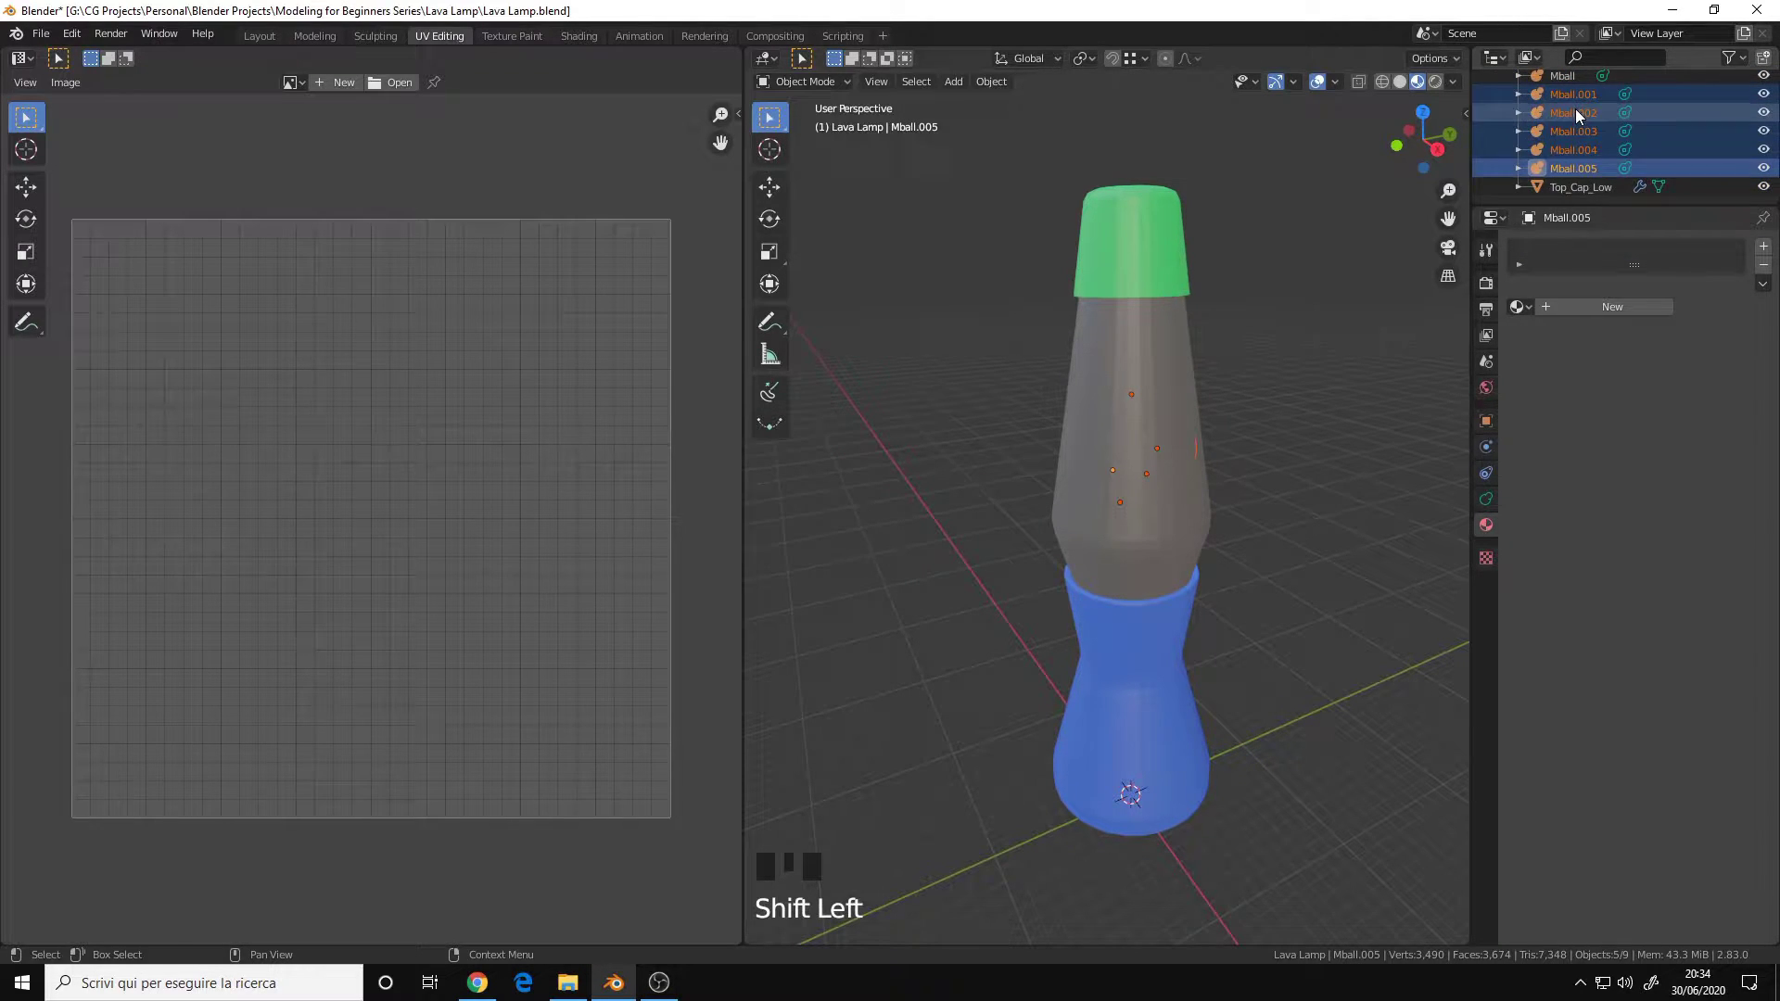
click(1578, 168)
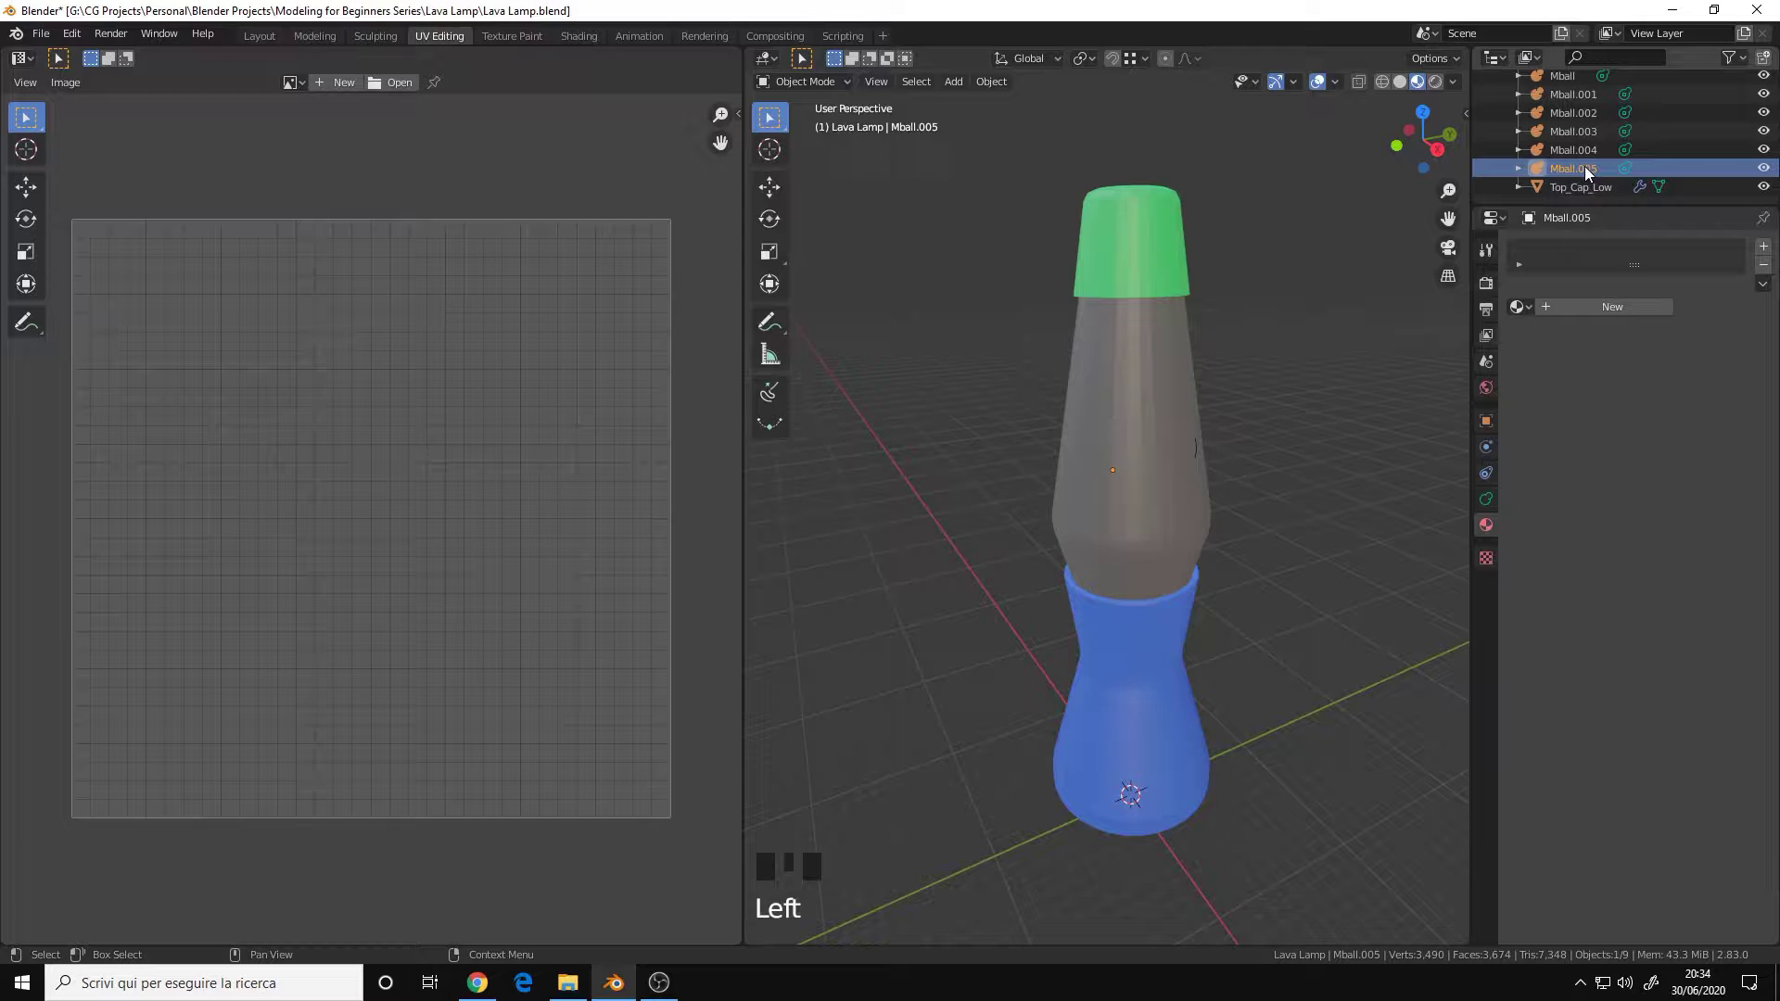
shift+click(1581, 97)
scroll(1581, 102, up, 2)
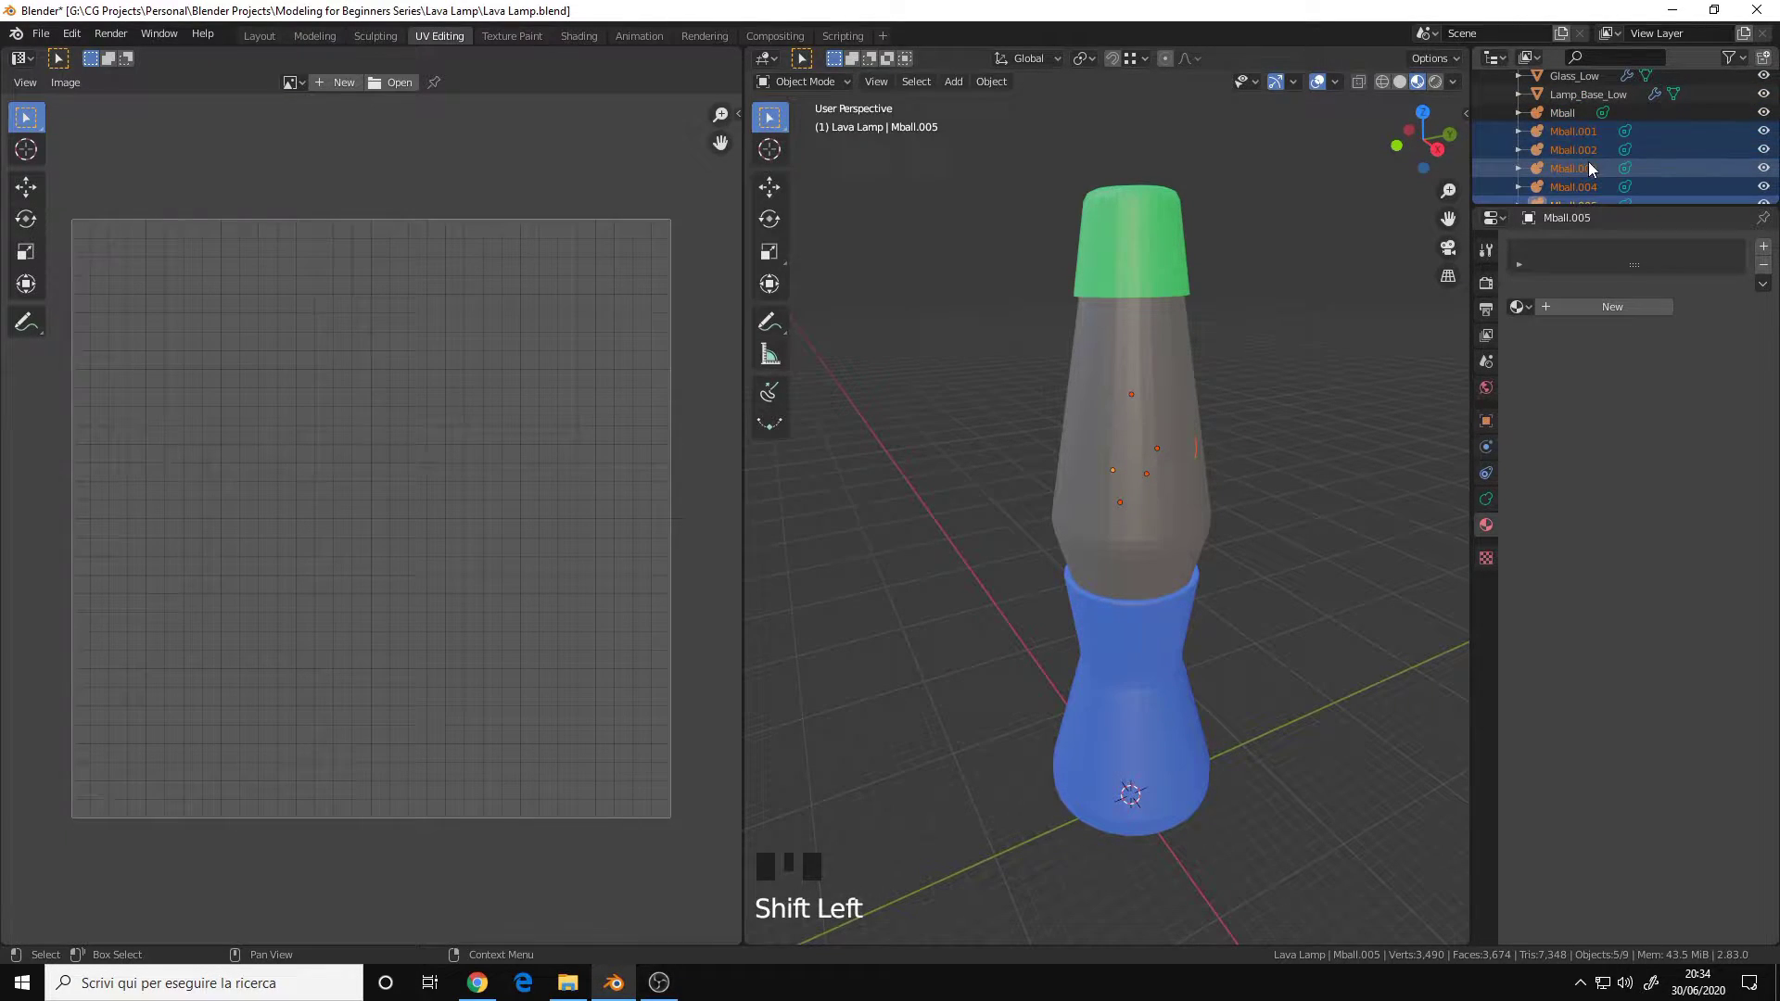
ctrl+click(1568, 113)
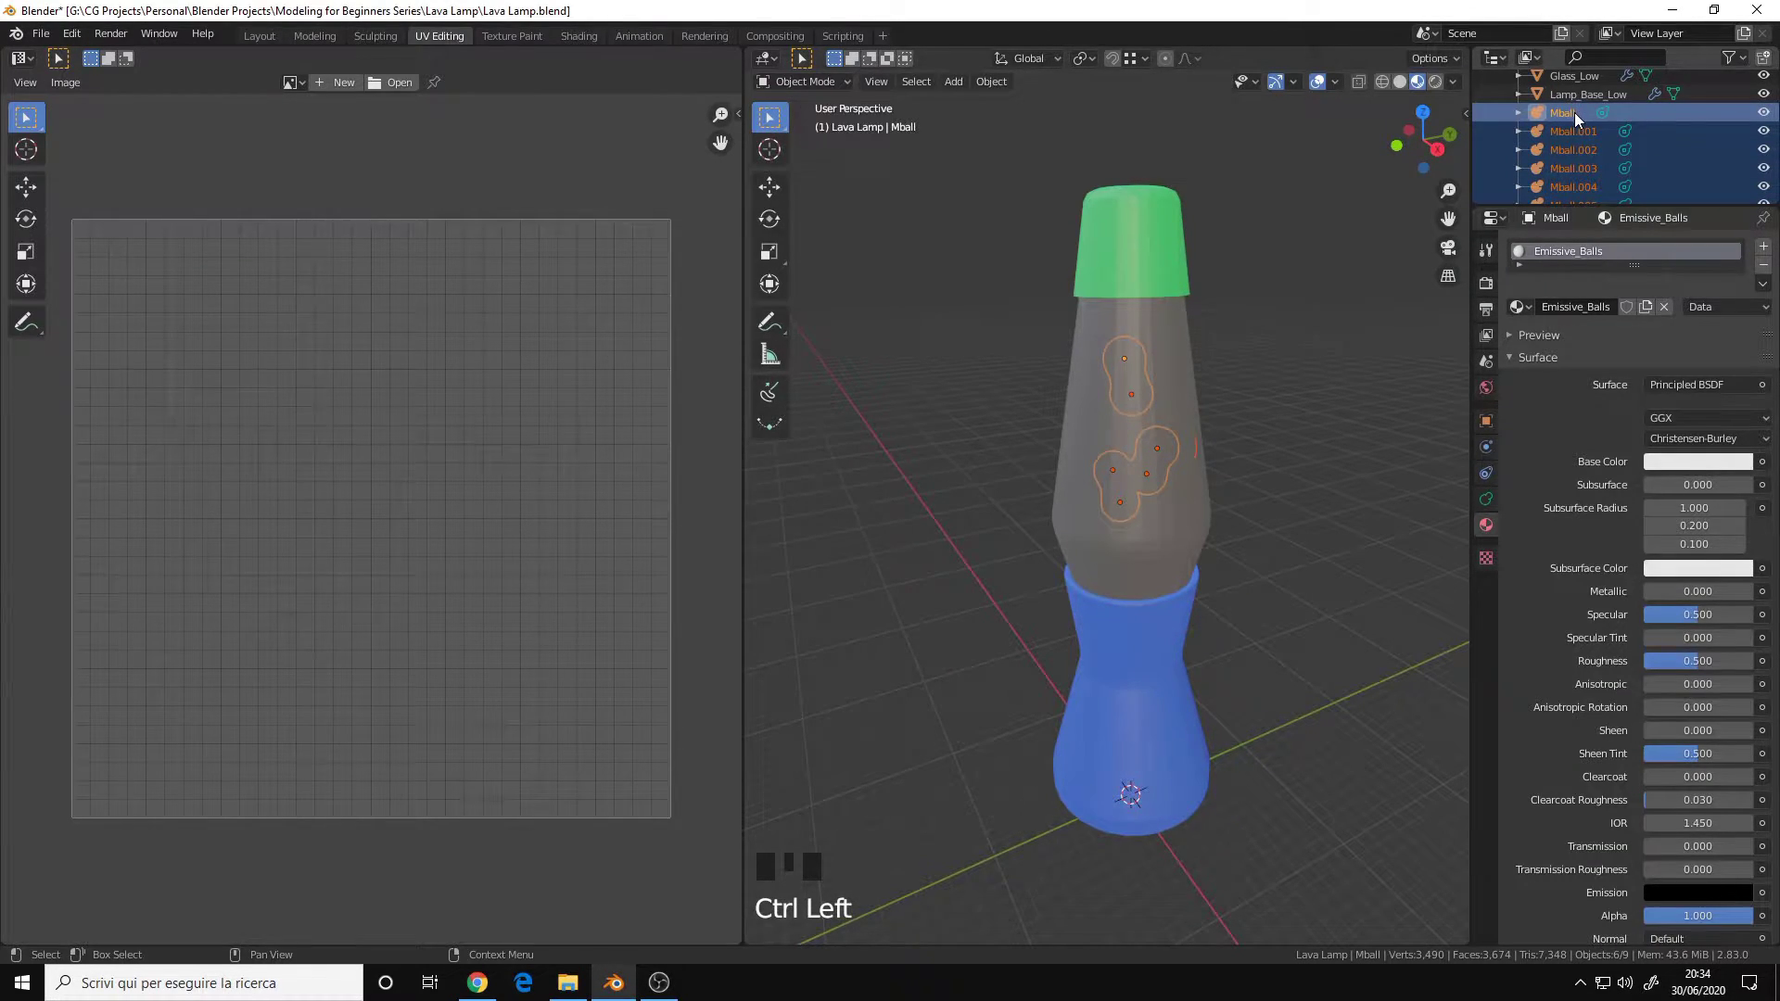
click(1763, 286)
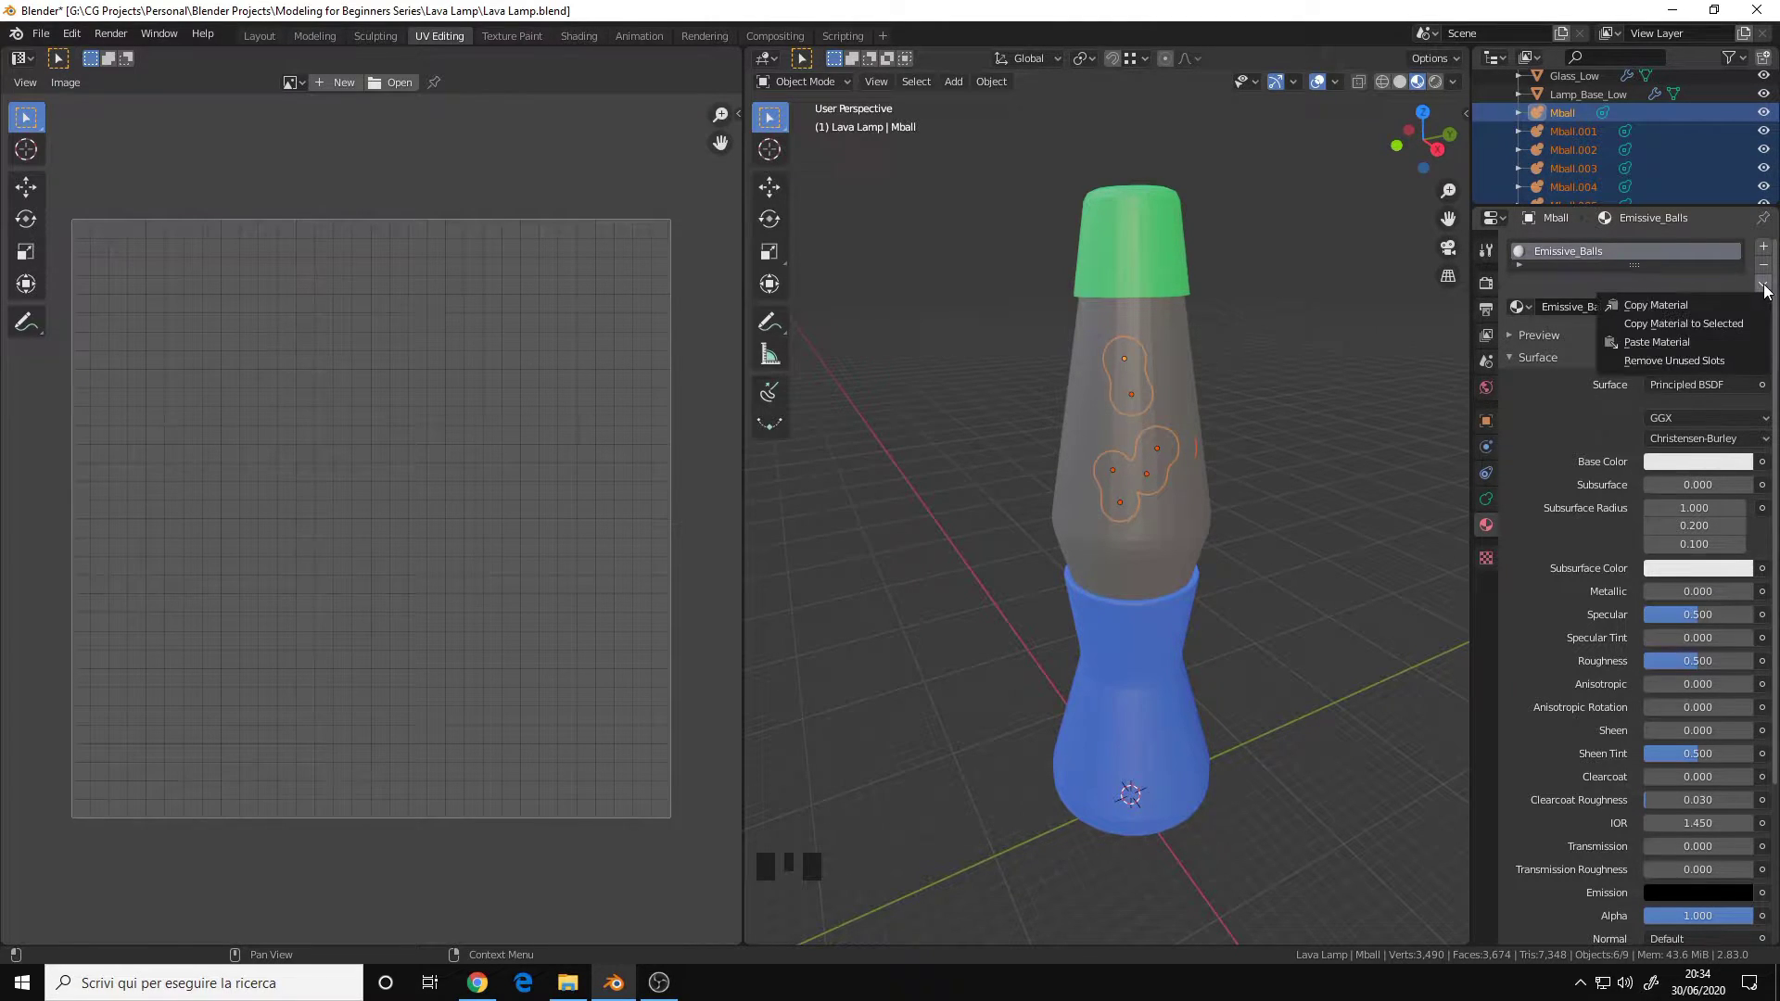
click(1682, 321)
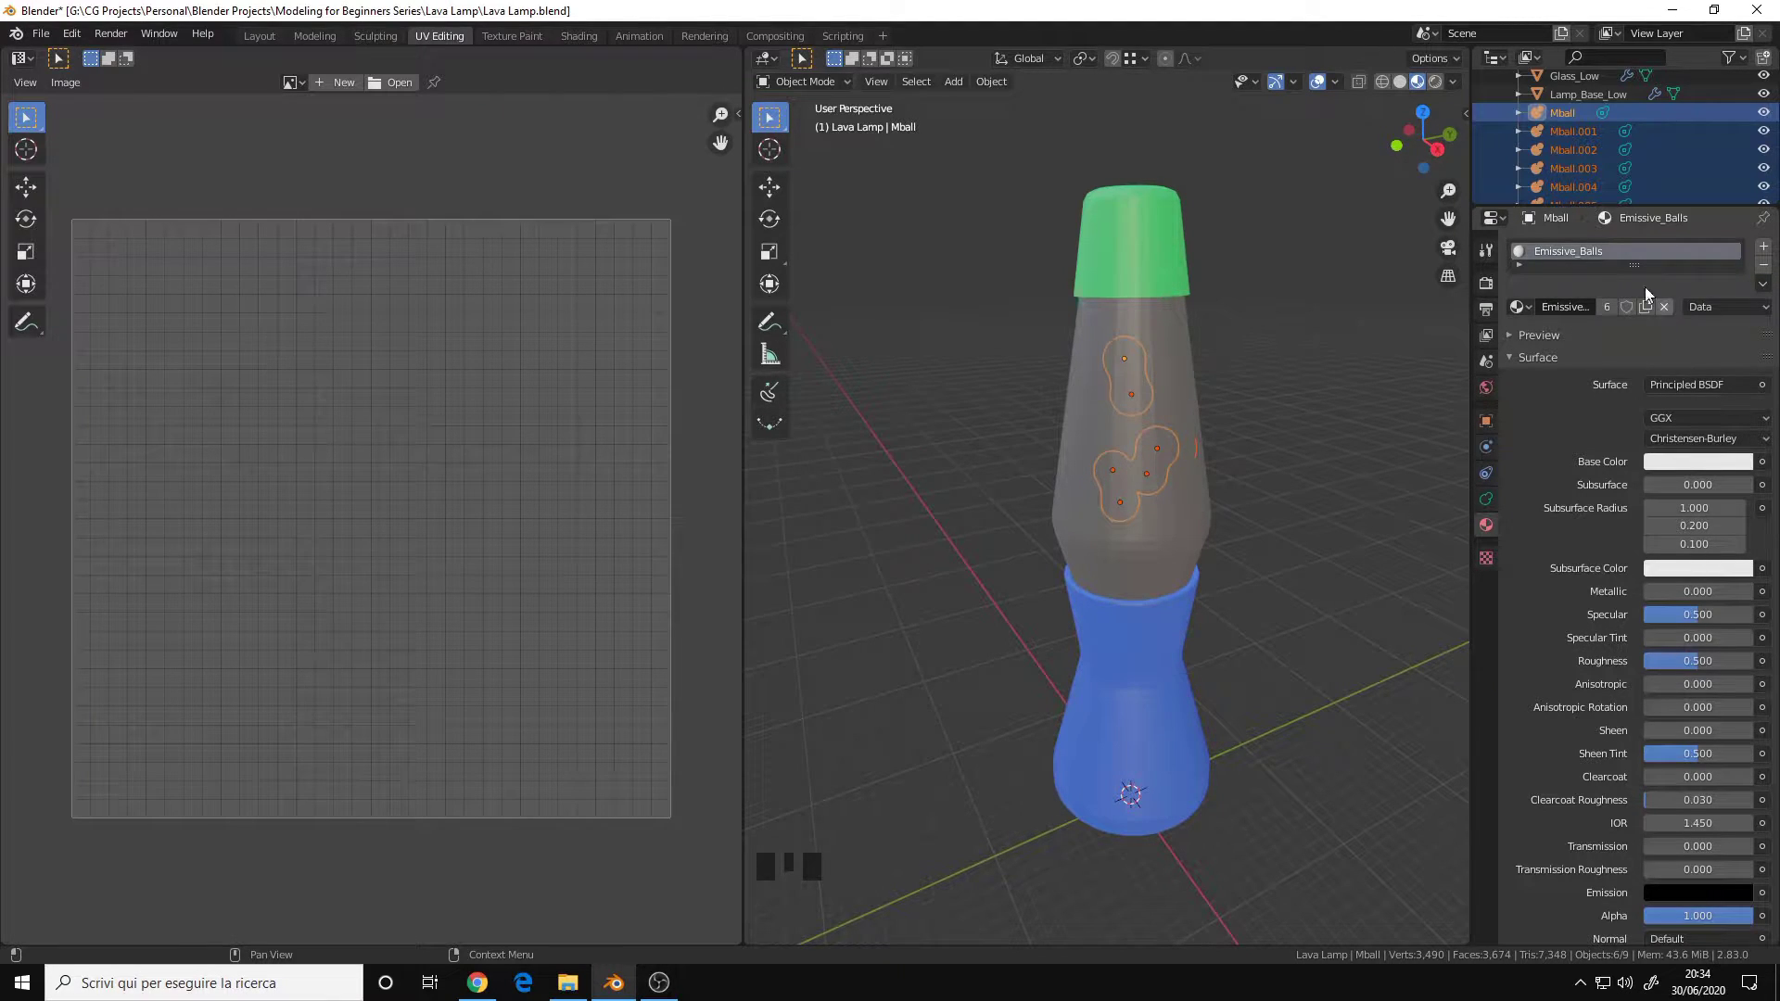
Step: Check which material is assigned to the individual numbered metaballs
click(1570, 131)
click(1571, 149)
scroll(1575, 144, down, 1)
click(1576, 144)
scroll(1577, 156, down, 1)
click(1577, 156)
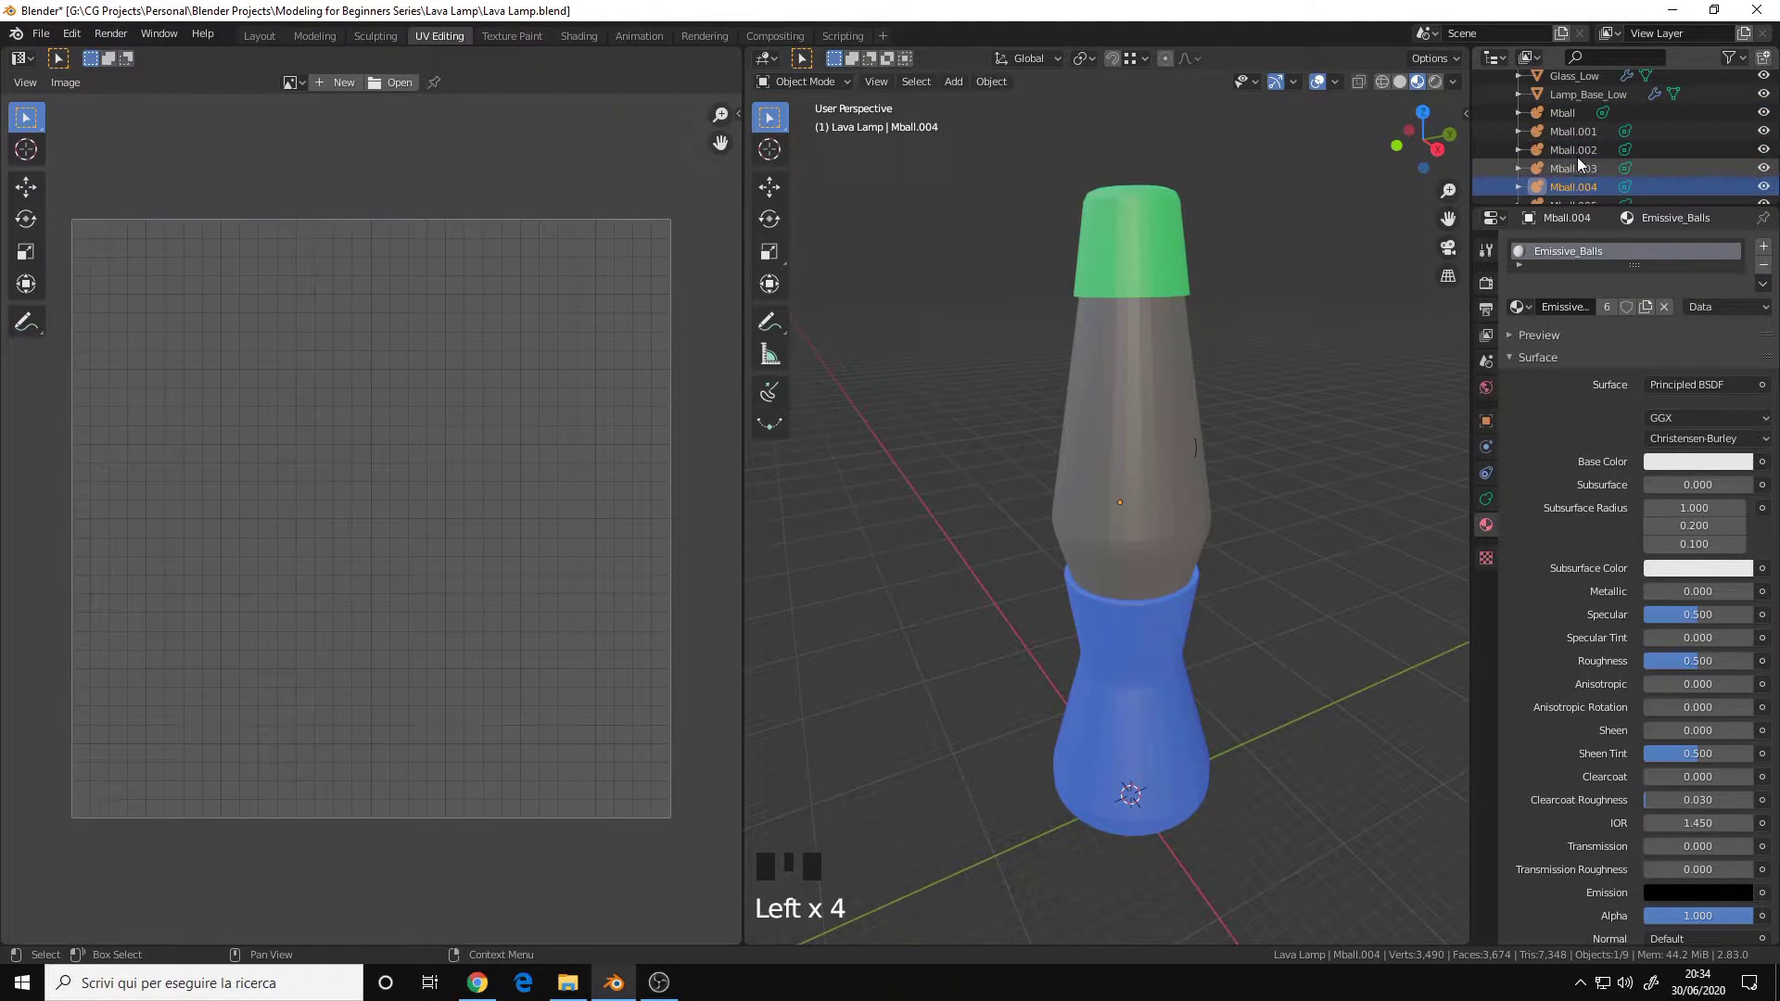
scroll(1581, 148, up, 2)
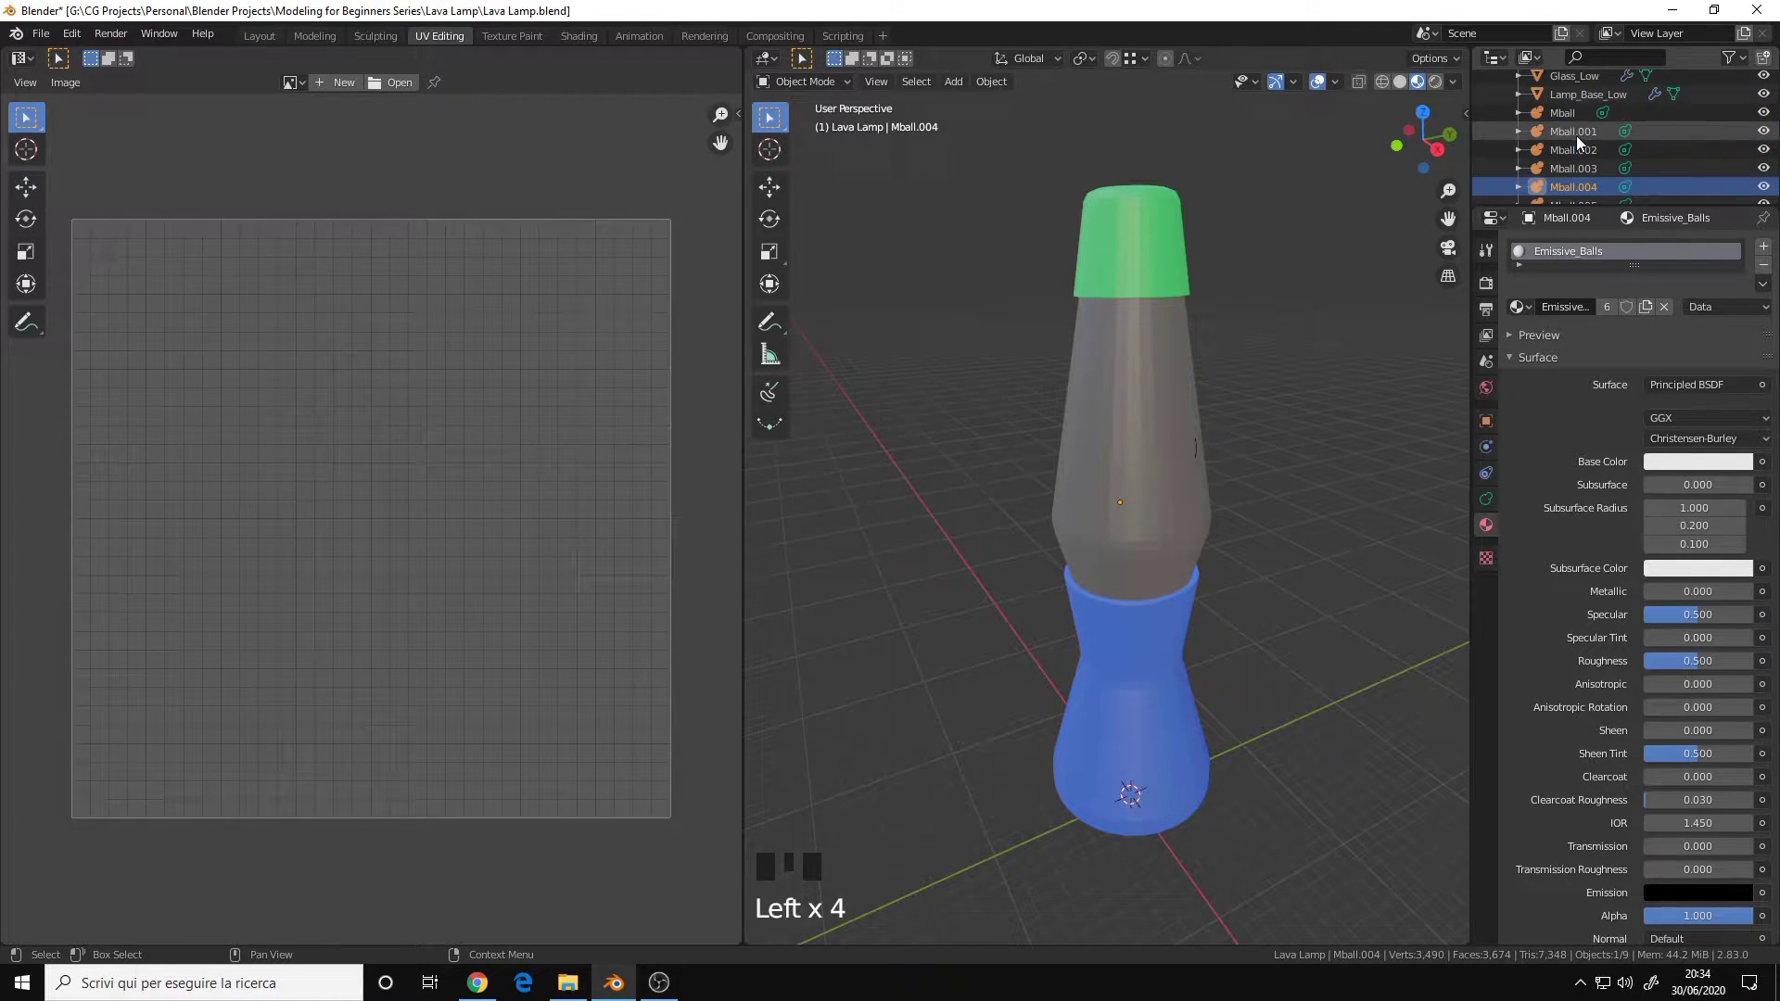
scroll(1576, 136, up, 3)
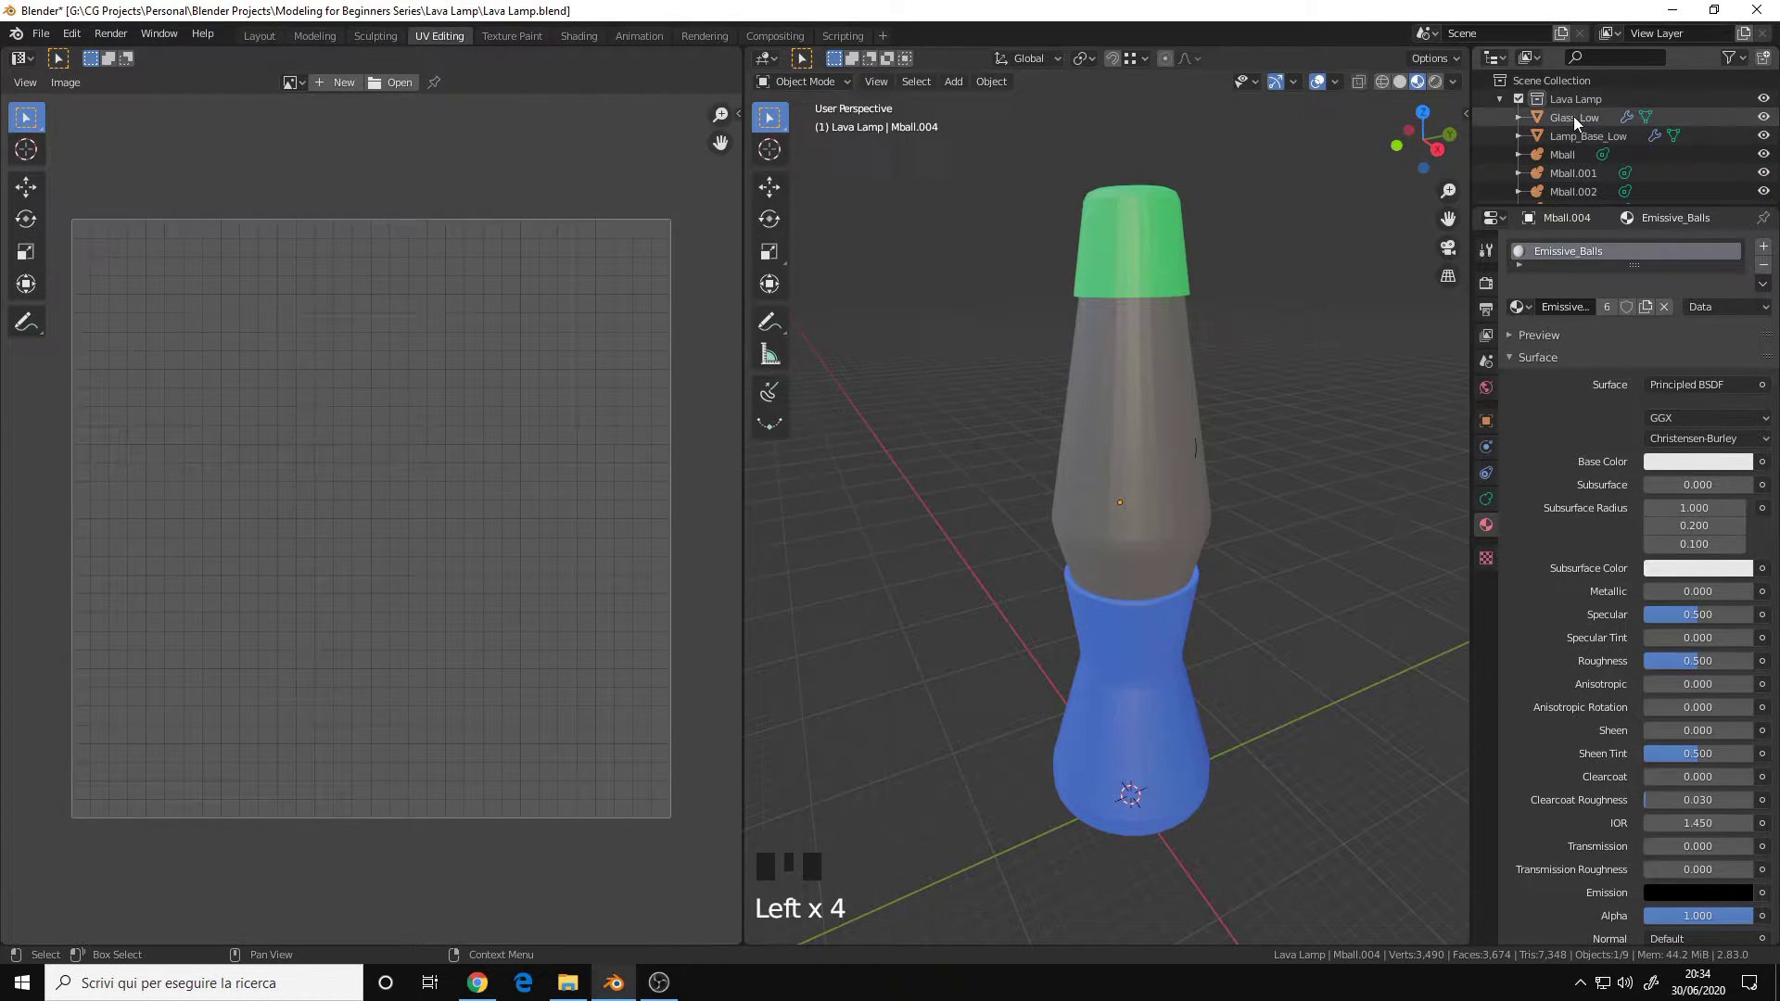
Step: Examine the lamp base's mesh topology in Edit Mode from several angles
click(1131, 719)
alt+drag(1215, 547, 1221, 374)
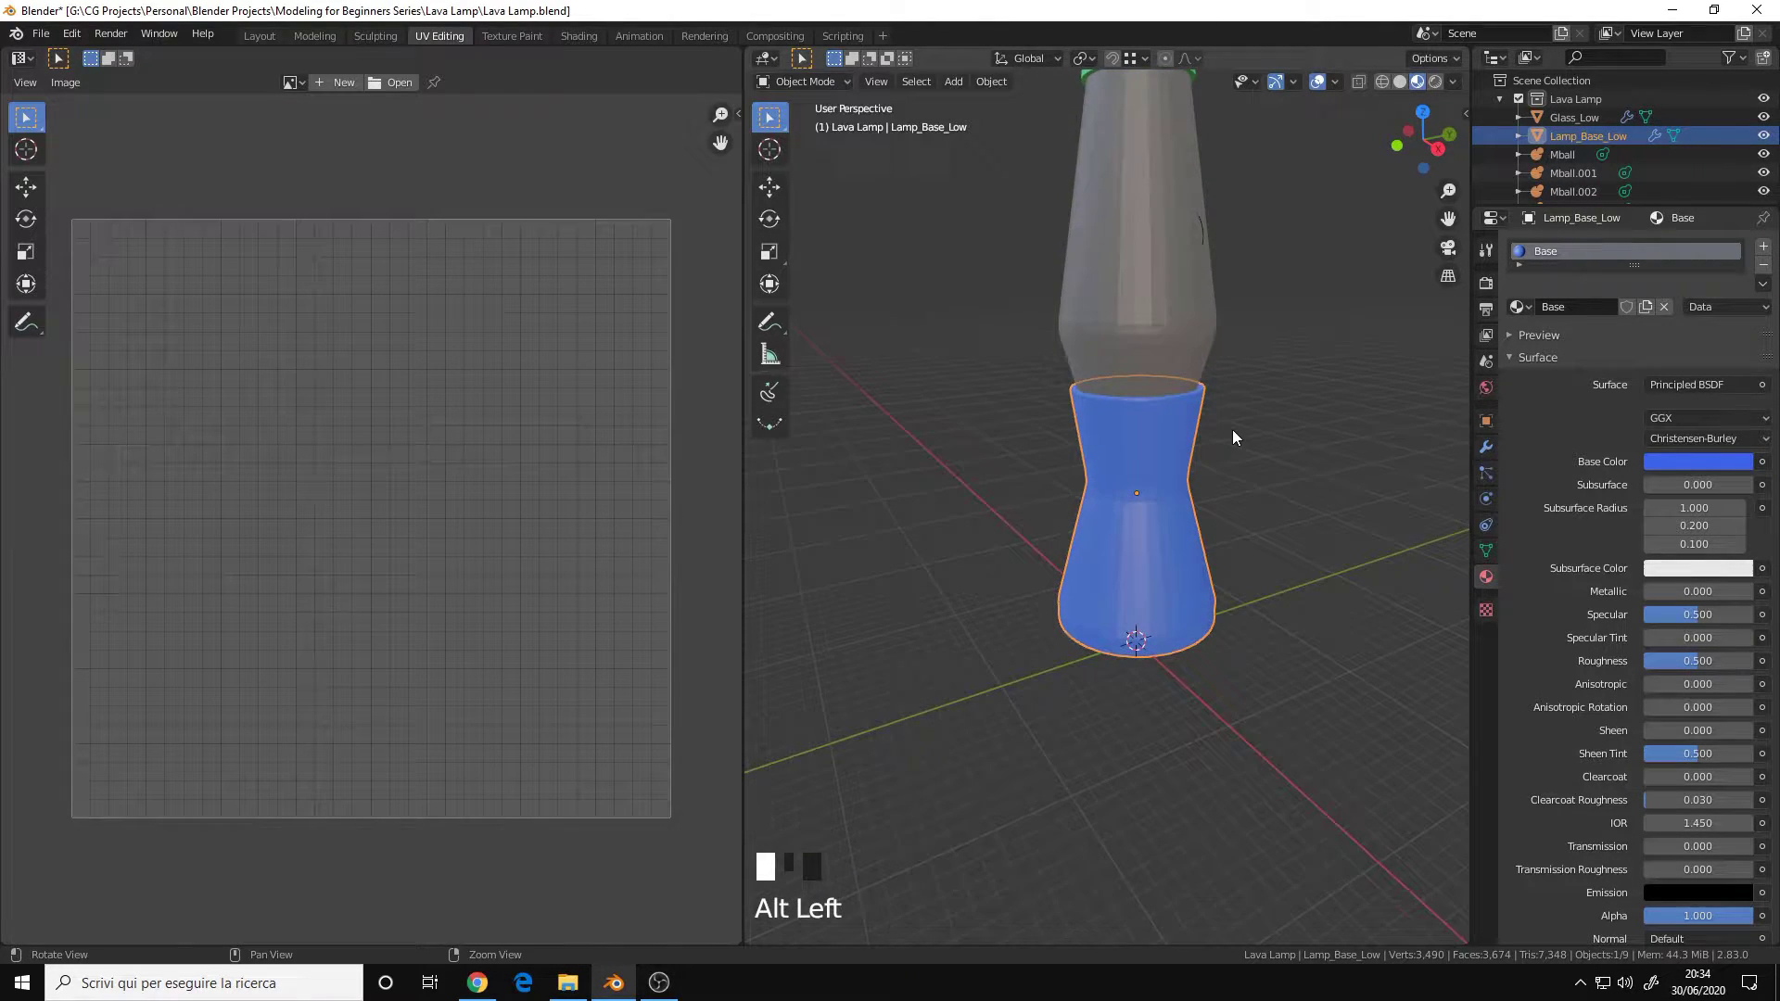
alt+middle_drag(1203, 449, 1205, 491)
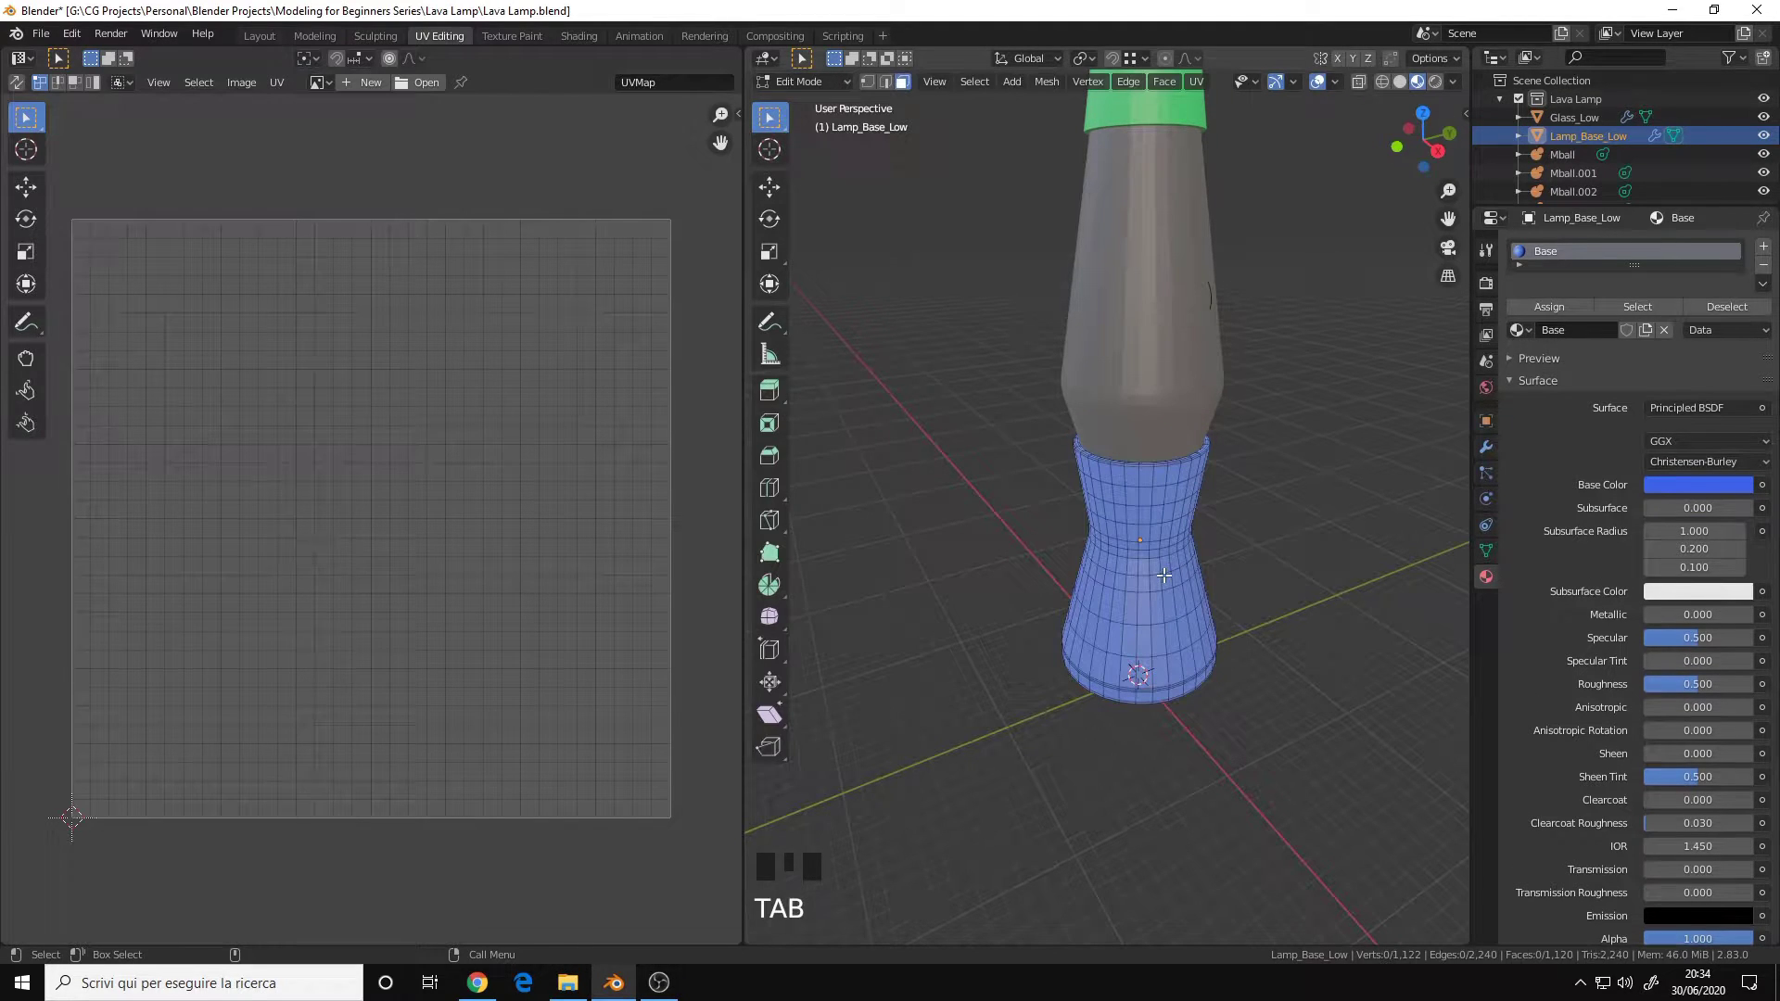
key(Tab)
alt+middle_drag(1143, 518, 1142, 475)
alt+right_drag(1142, 474, 1228, 490)
alt+middle_drag(1228, 490, 1219, 547)
alt+right_drag(1218, 547, 1011, 556)
alt+drag(1096, 478, 1100, 495)
mouse_move(1101, 495)
alt+right_down()
mouse_move(1216, 474)
mouse_move(1113, 519)
alt+right_up()
Step: Show the lamp base's modifiers, return to Object Mode and set its viewport subdivision level to 0
click(1486, 447)
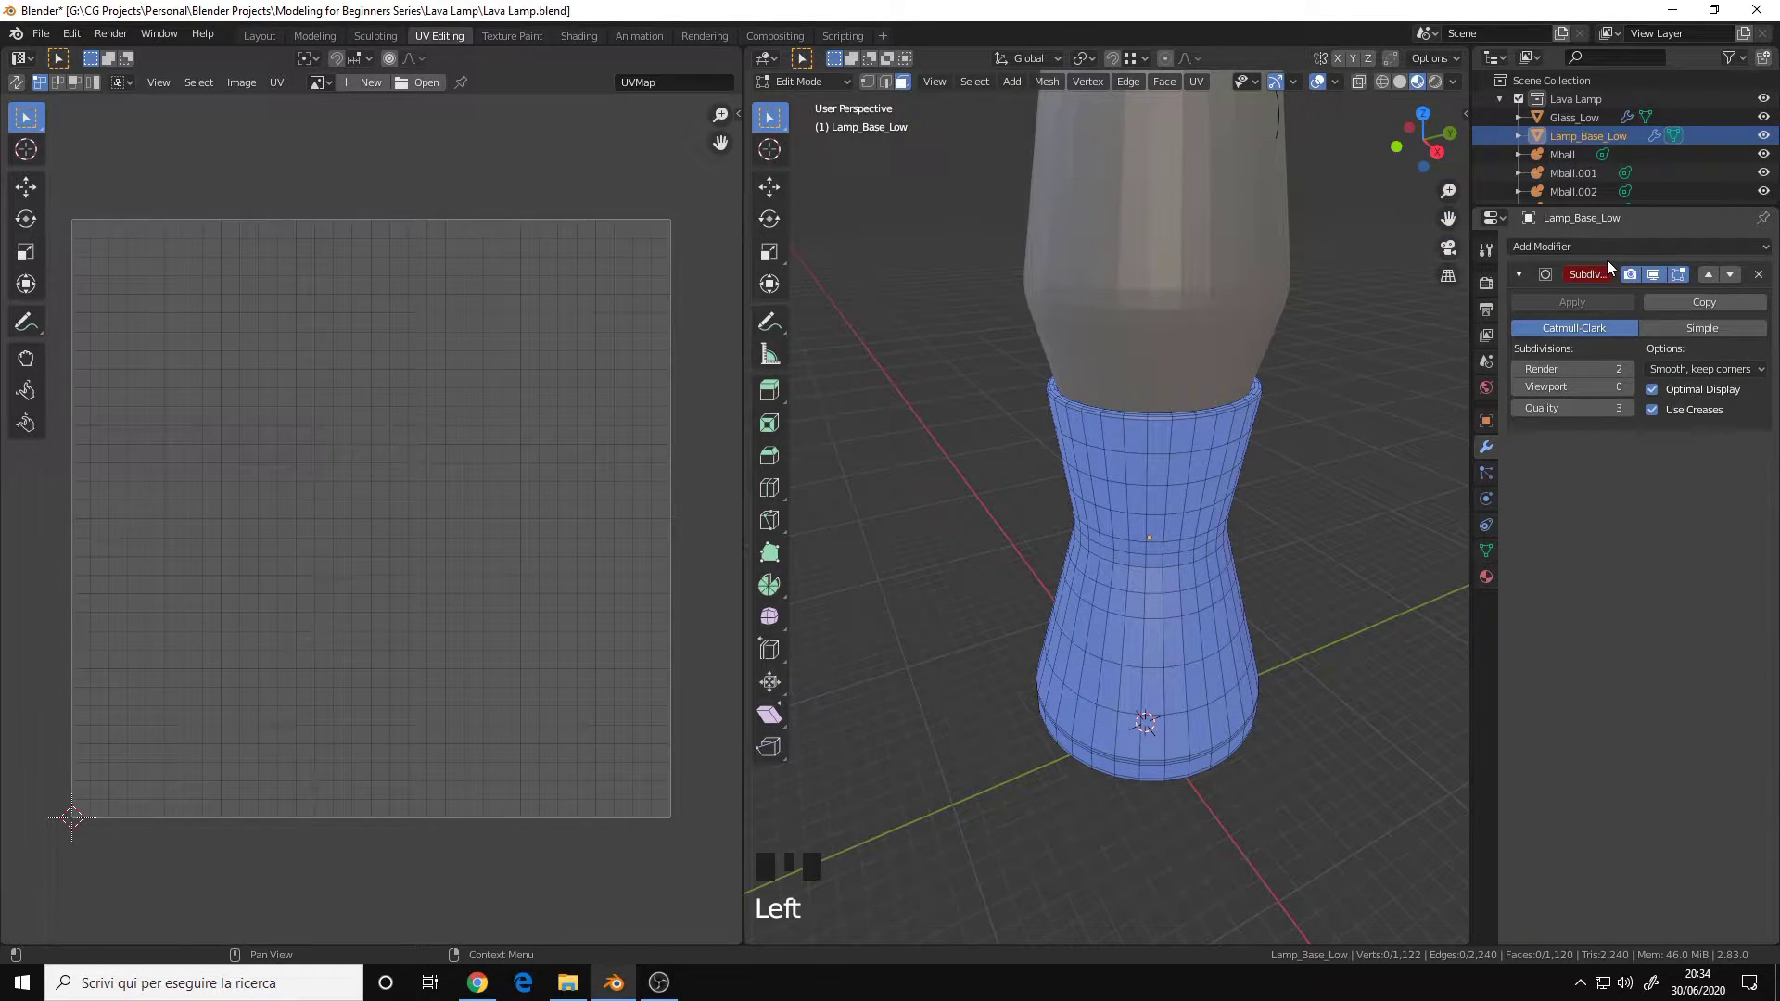
key(Tab)
key(ctrl+0)
alt+drag(1150, 467, 1144, 498)
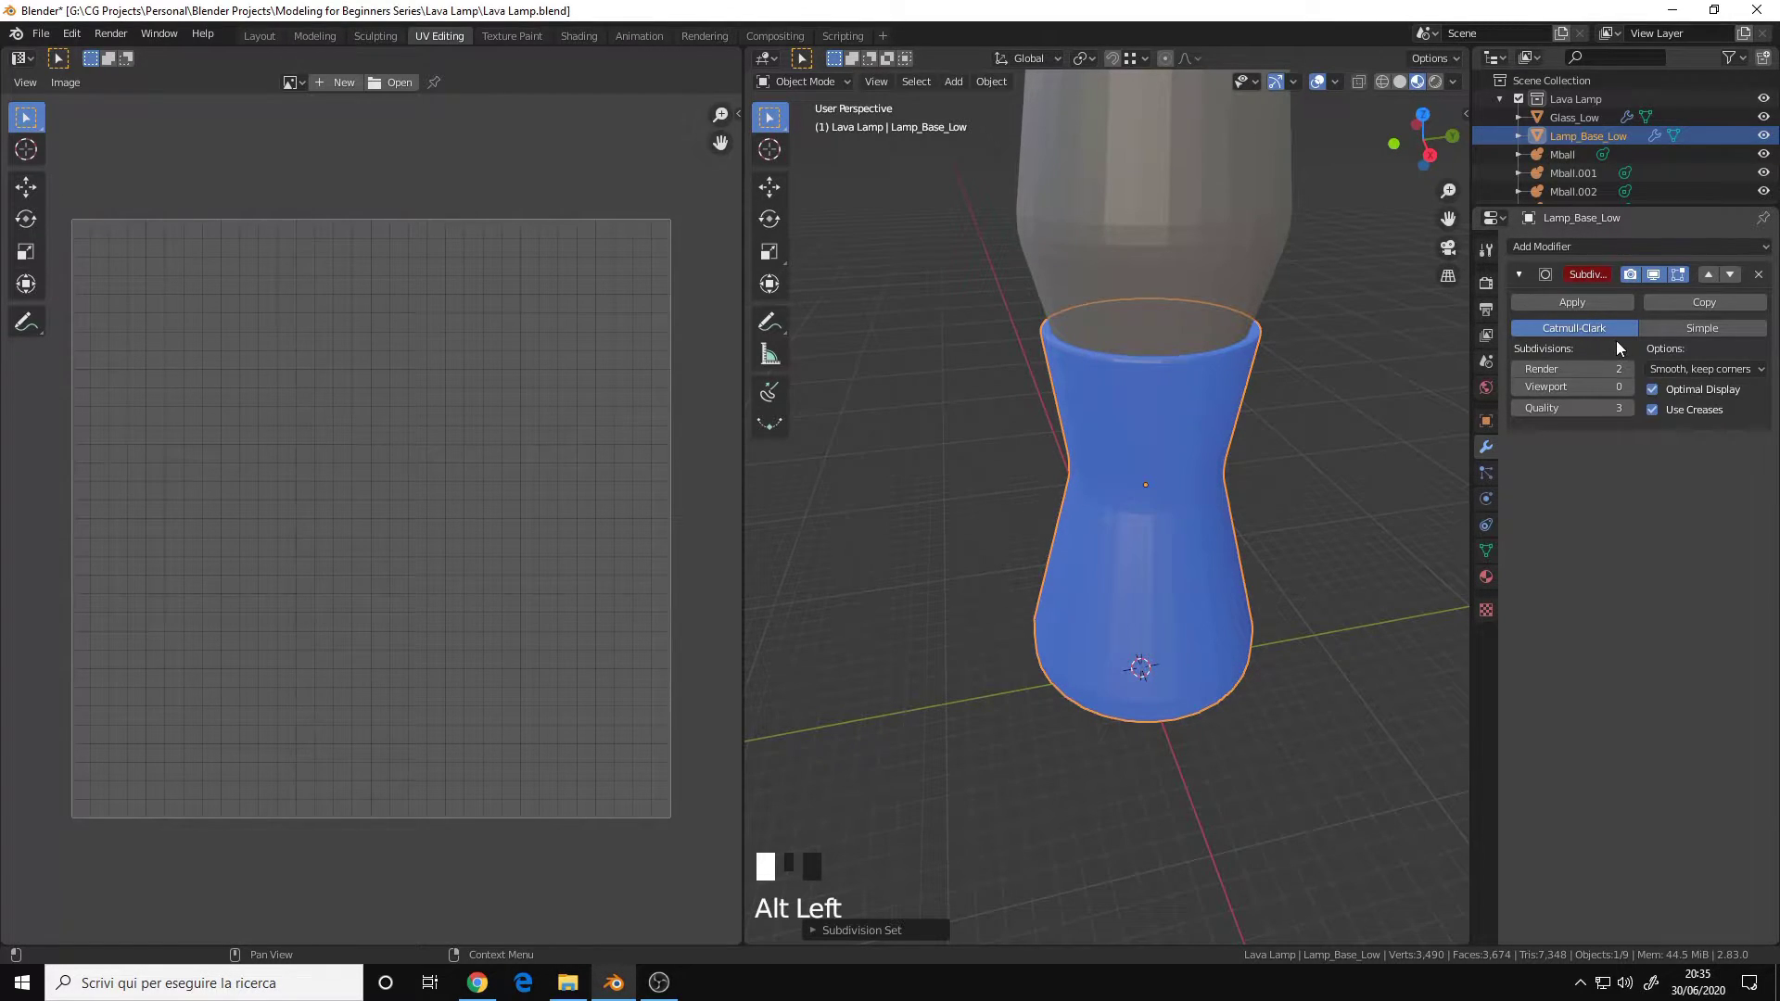
Step: Deselect the lamp base and add a mesh cube to the scene
alt+middle_drag(1203, 380, 1033, 481)
alt+right_drag(1299, 371, 1211, 387)
click(1209, 383)
key(shift+a)
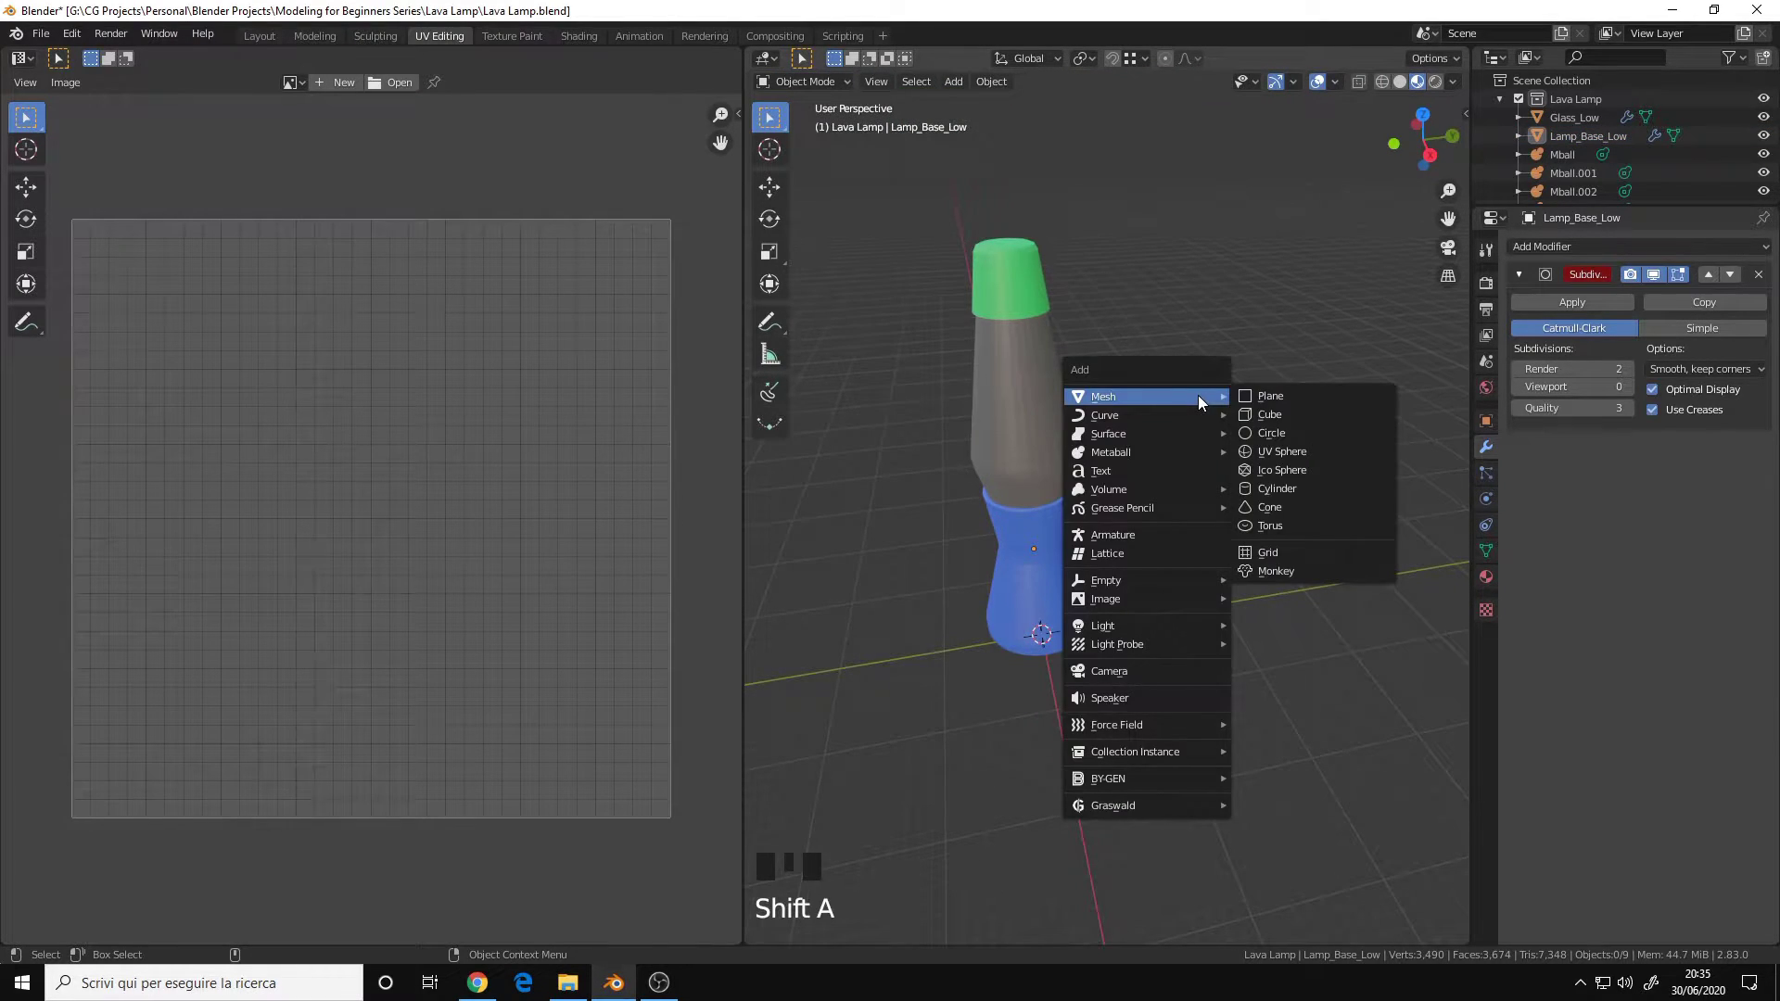
click(1279, 414)
Step: Apply a level 3 subdivision modifier to the cube, display it in Solid shading, and set its viewport subdivision level to 0
key(ctrl+3)
click(1400, 82)
mouse_move(1167, 436)
alt+middle_down()
mouse_move(1129, 519)
mouse_move(1203, 462)
alt+middle_up()
key(ctrl+0)
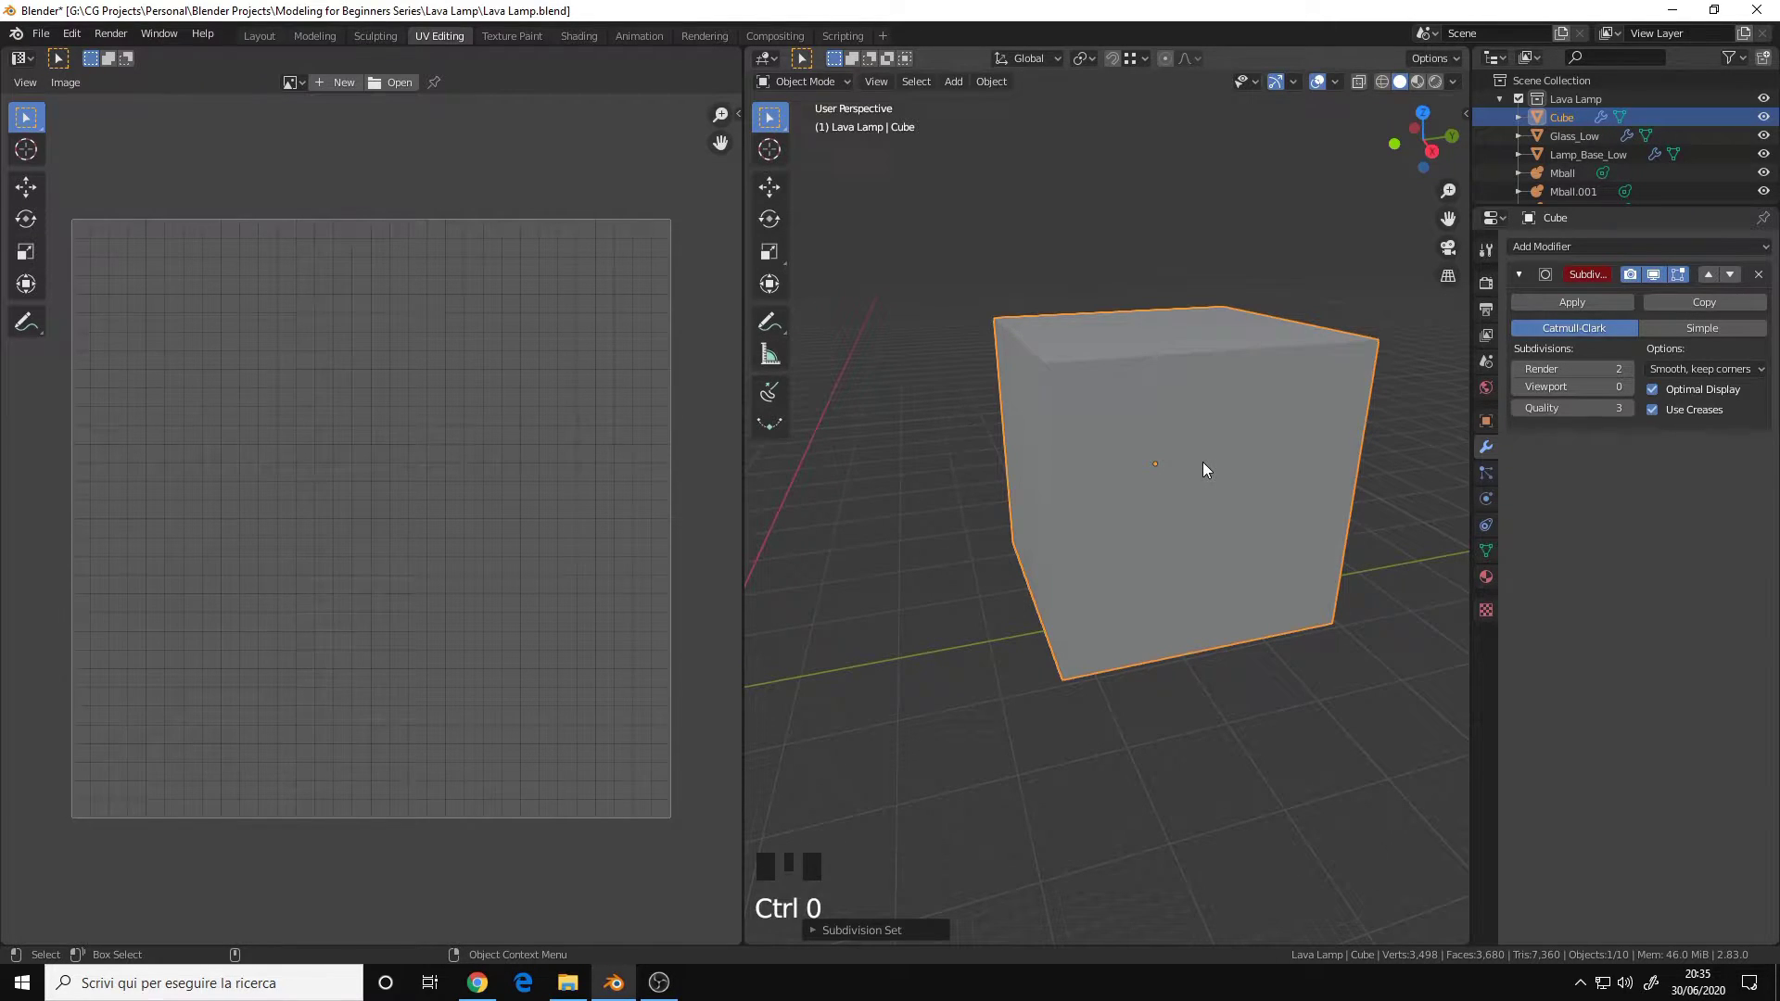
Step: Raise the cube's subdivision to level 3, lower its viewport level to 1 and set it to 2
key(ctrl+3)
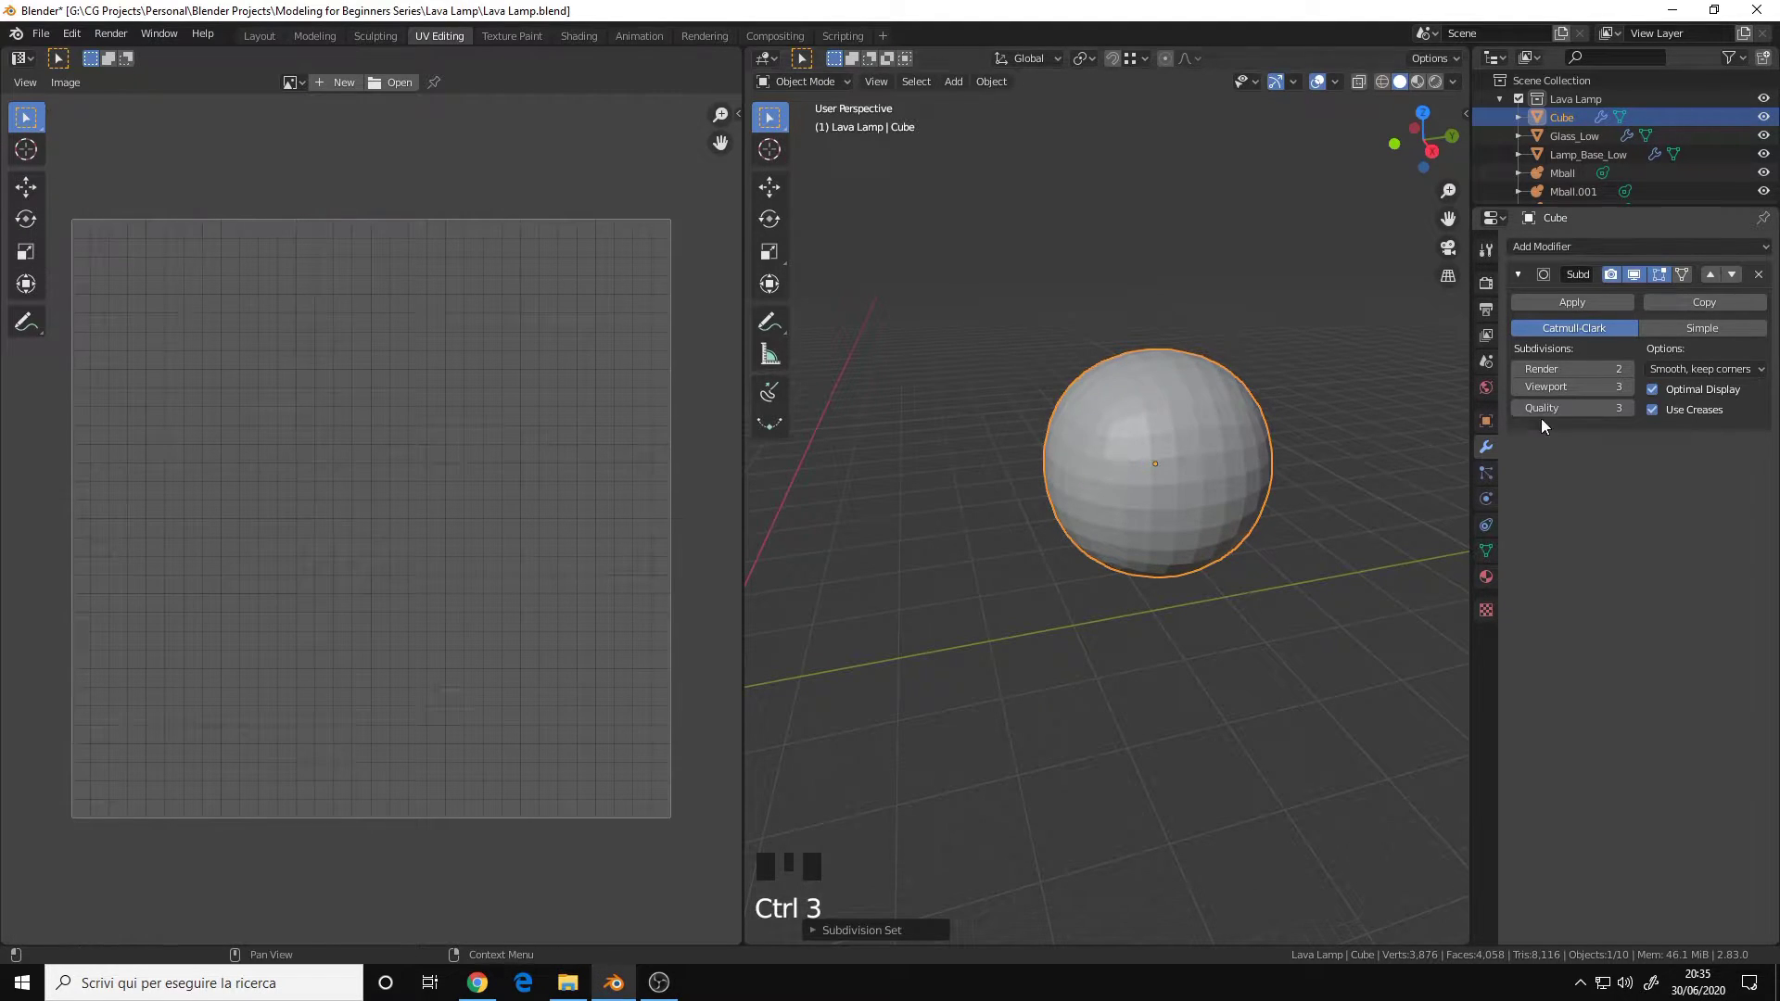
click(1518, 386)
click(1519, 387)
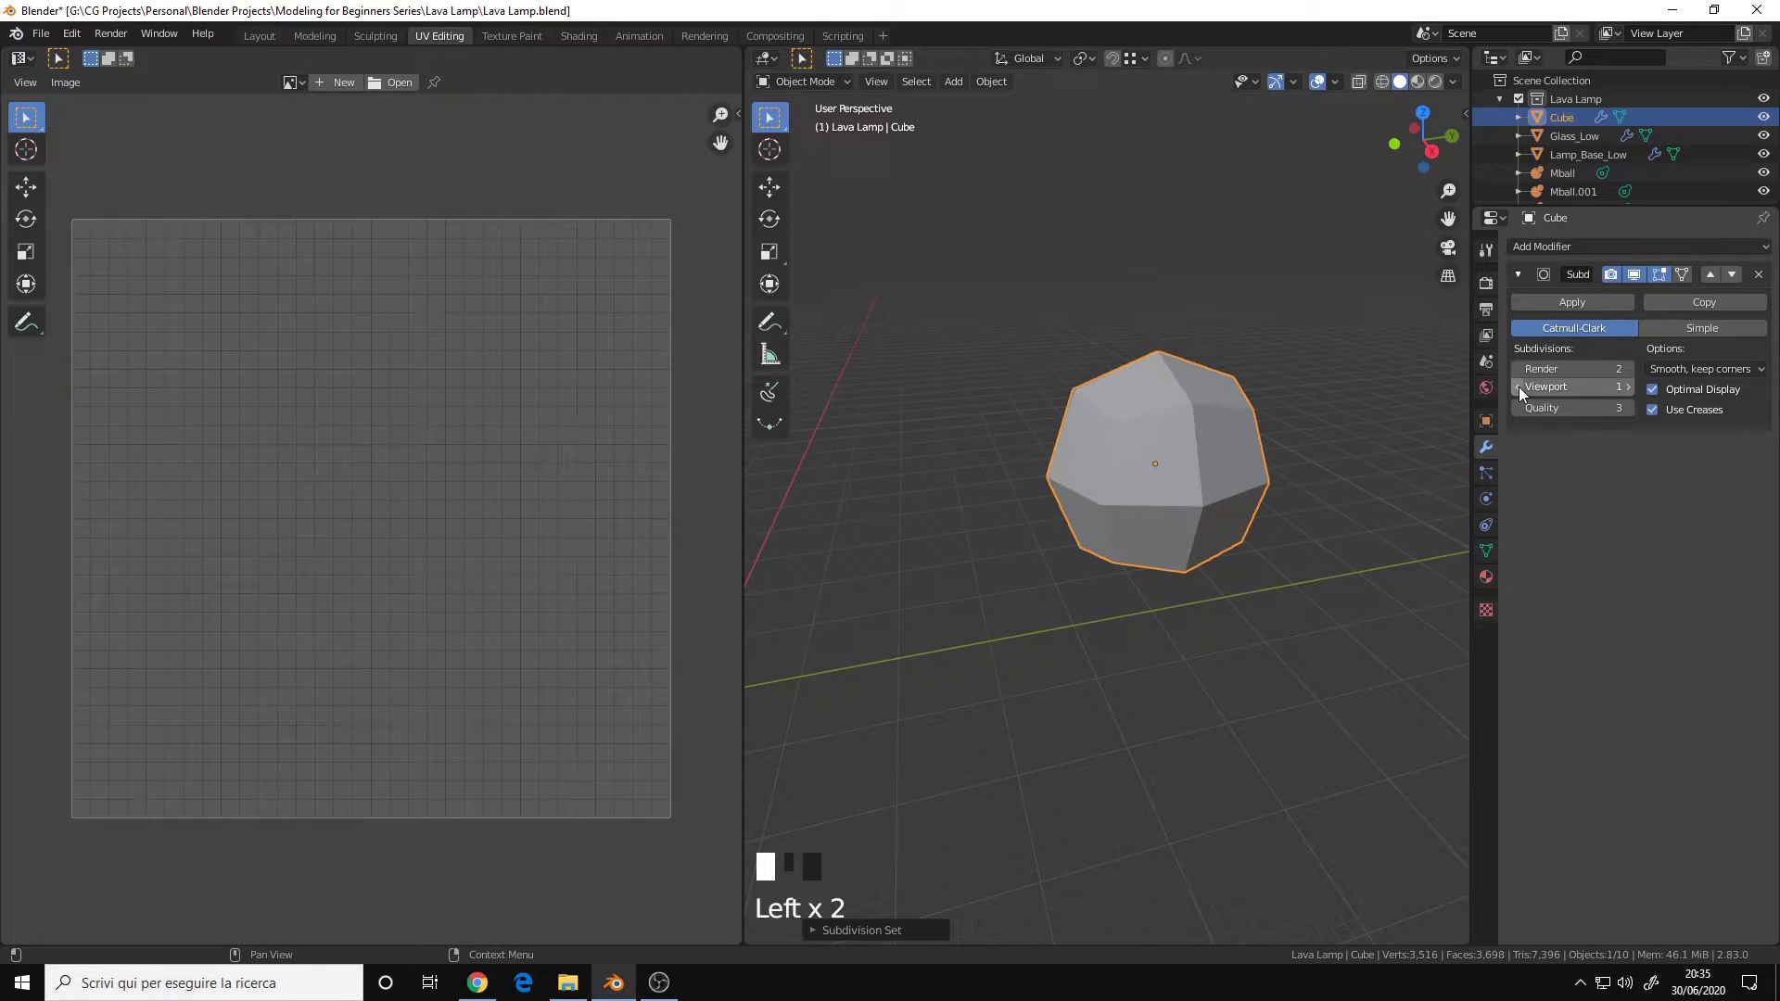
click(1629, 387)
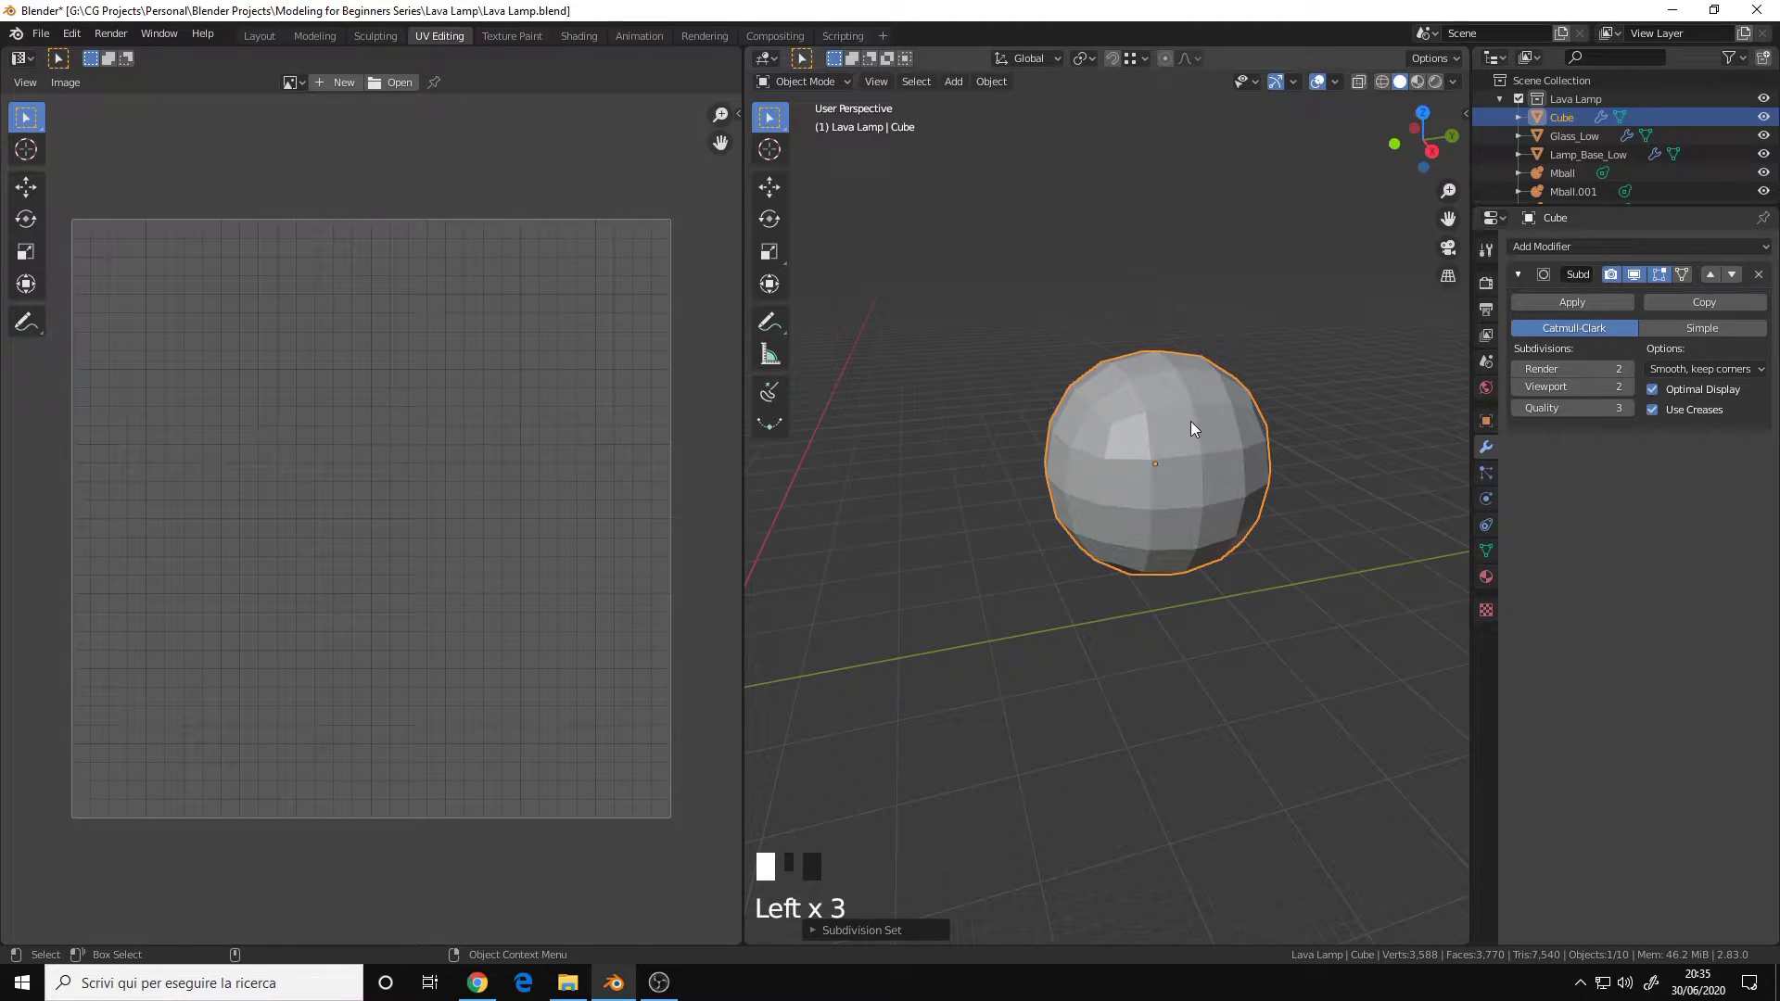
alt+middle_drag(1155, 454, 1226, 396)
alt+click(1223, 390)
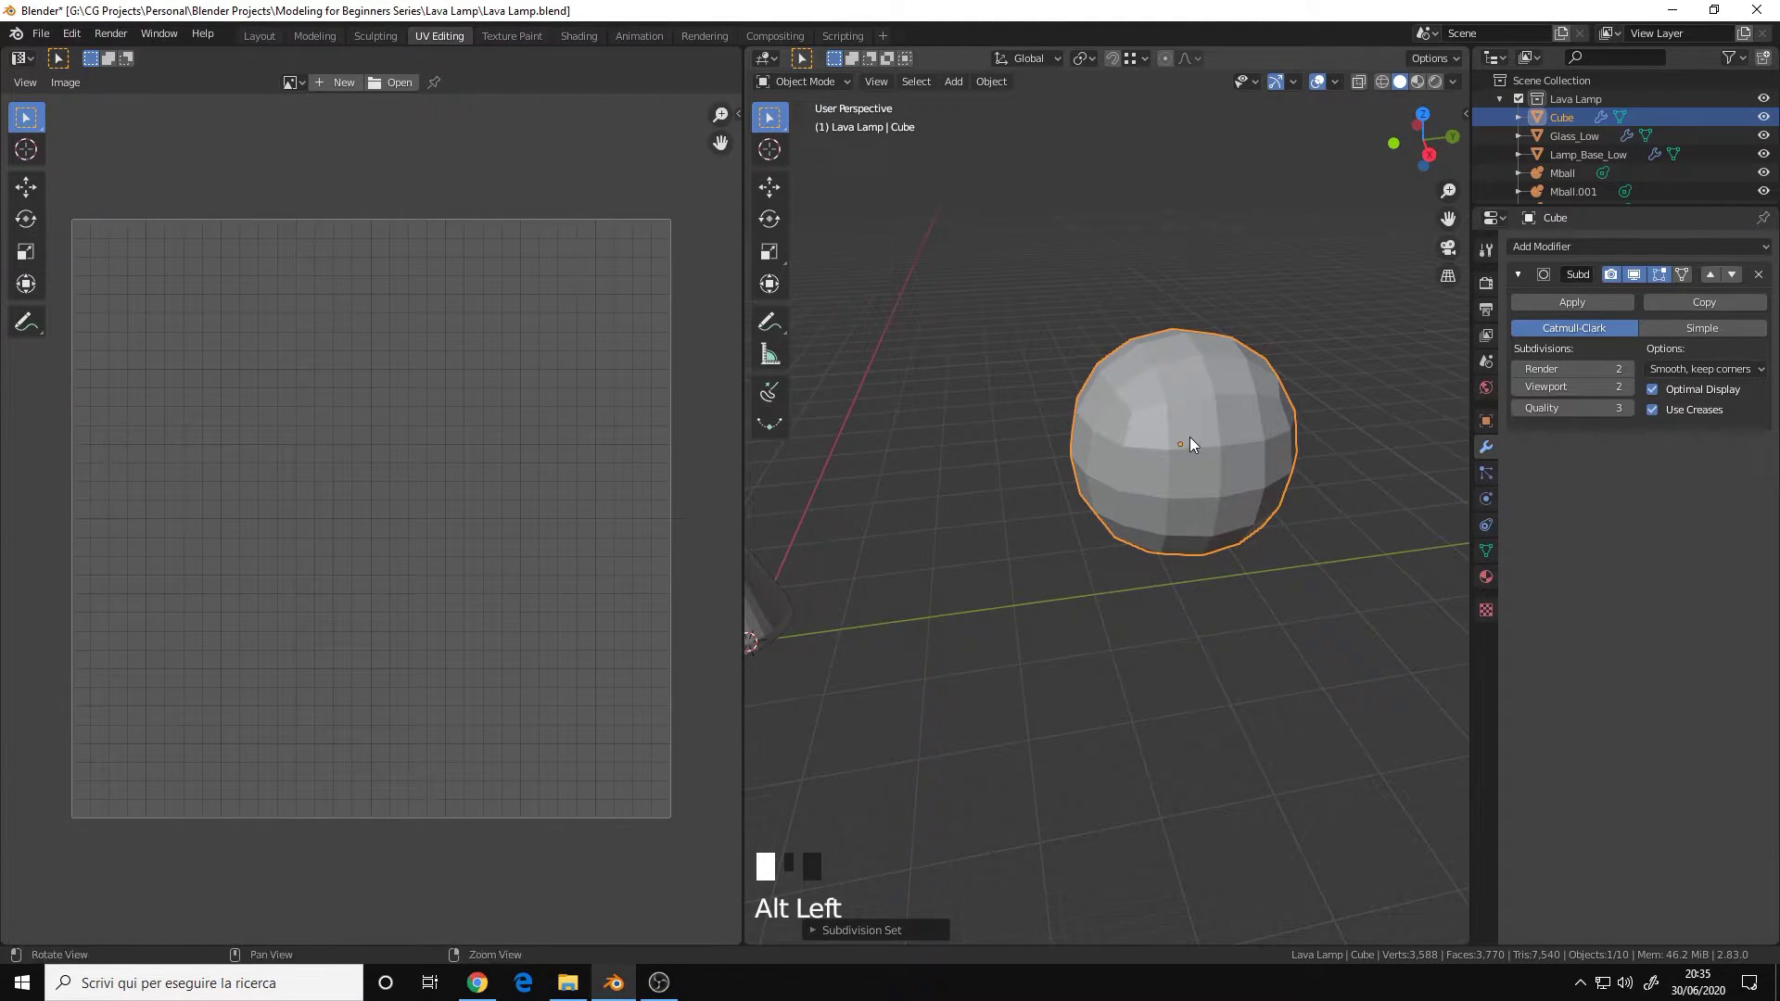
alt+click(1196, 377)
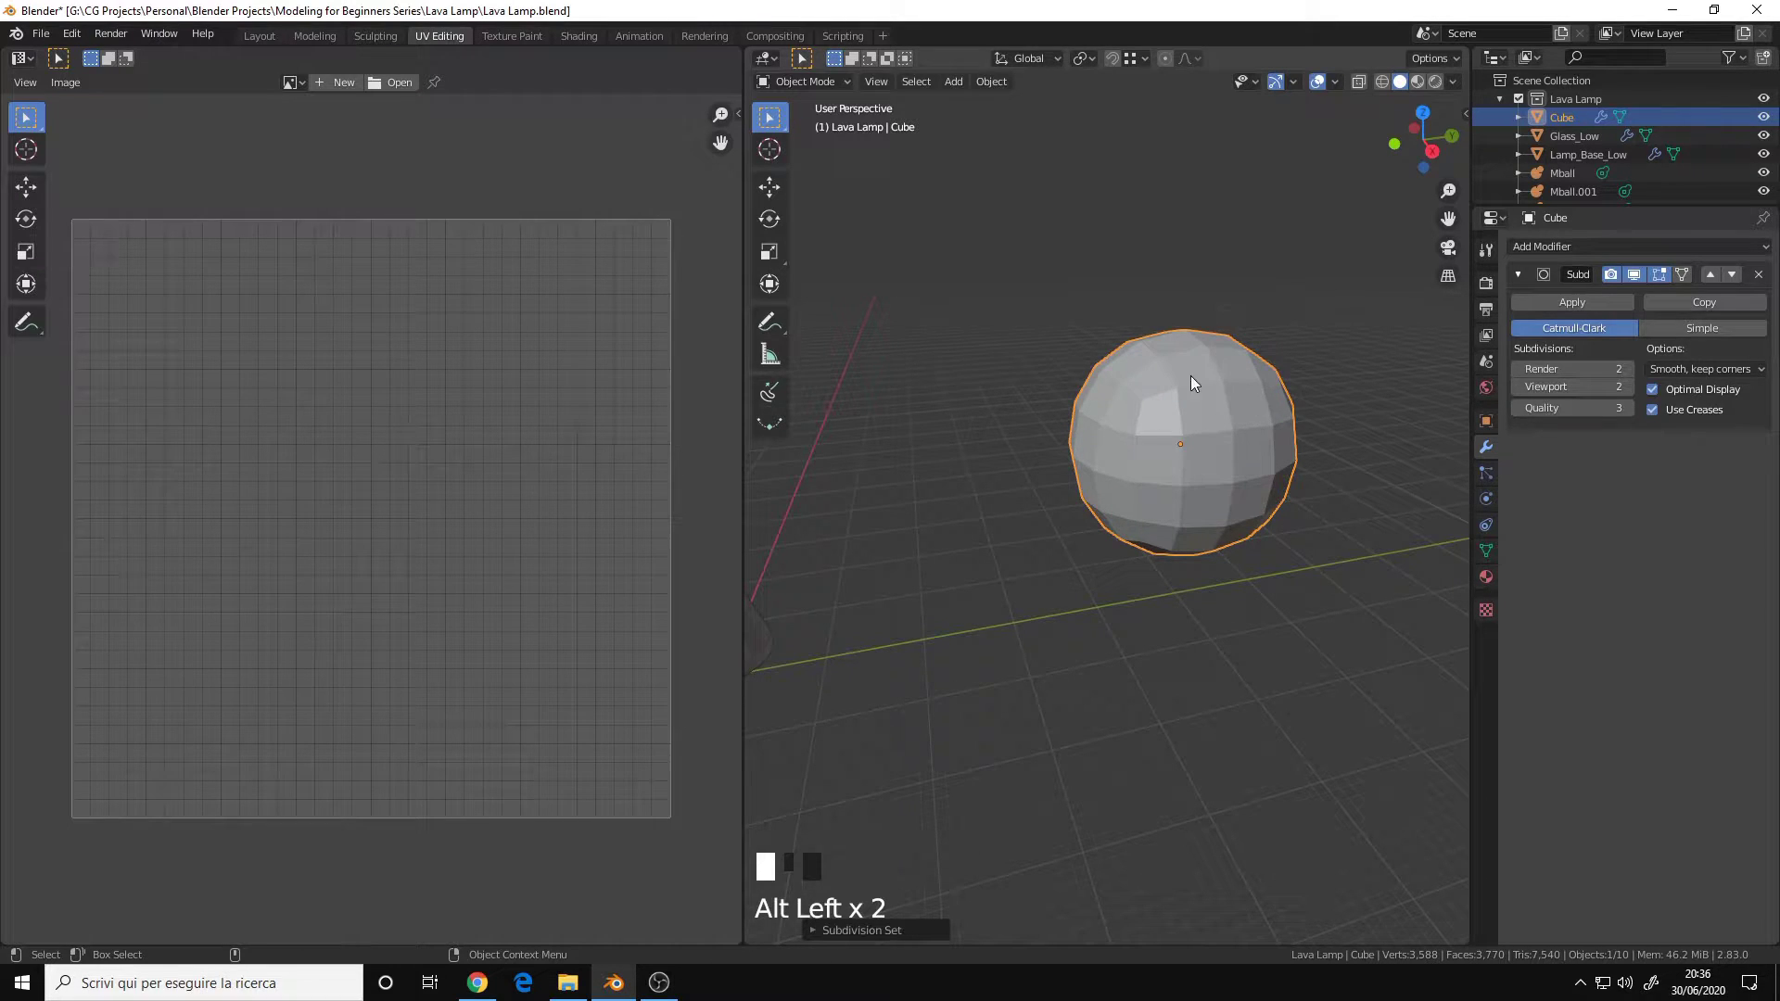
Step: Delete the test cube from the scene and bring the lava lamp back into view
key(Delete)
alt+middle_drag(817, 476, 1175, 423)
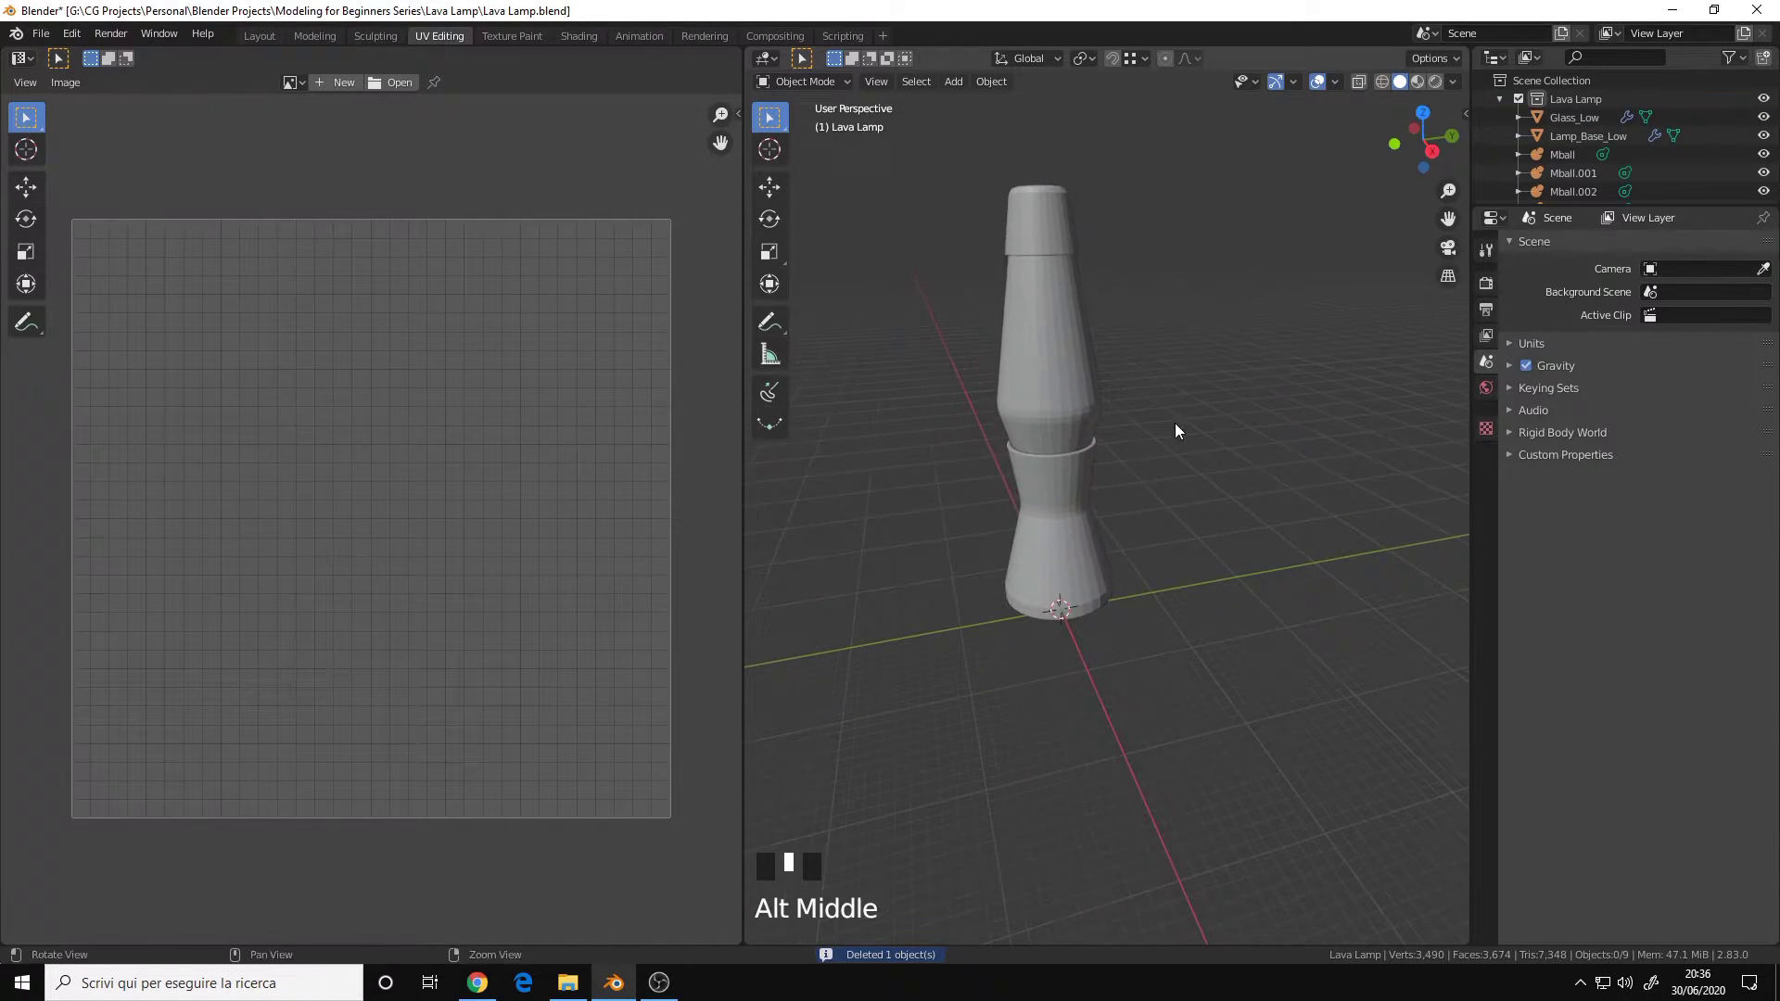
Step: Preview the lamp base at subdivision level 3 and return it to level 0
click(1048, 534)
alt+right_drag(1048, 534, 1242, 467)
alt+middle_drag(1229, 467, 1235, 493)
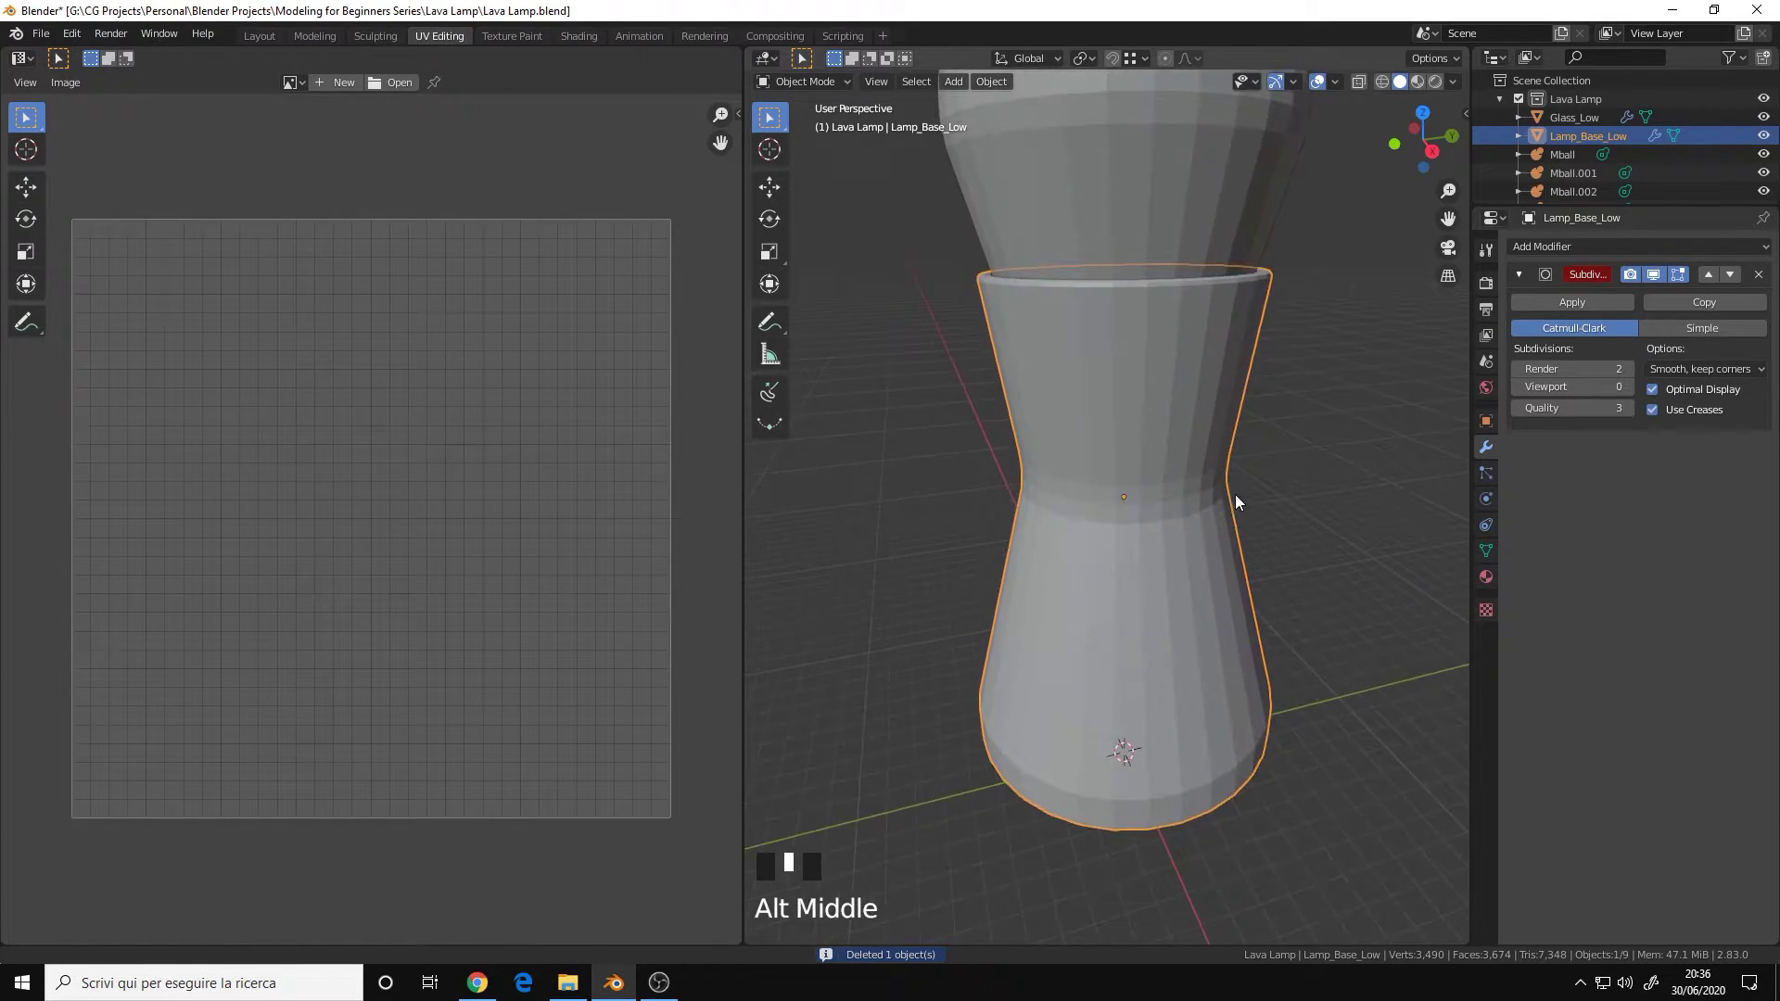
alt+right_drag(1235, 493, 1170, 512)
alt+drag(1167, 512, 1159, 542)
key(ctrl+3)
alt+right_drag(1155, 516, 1199, 342)
key(ctrl+0)
alt+drag(1199, 342, 1129, 451)
alt+right_drag(1129, 451, 1150, 657)
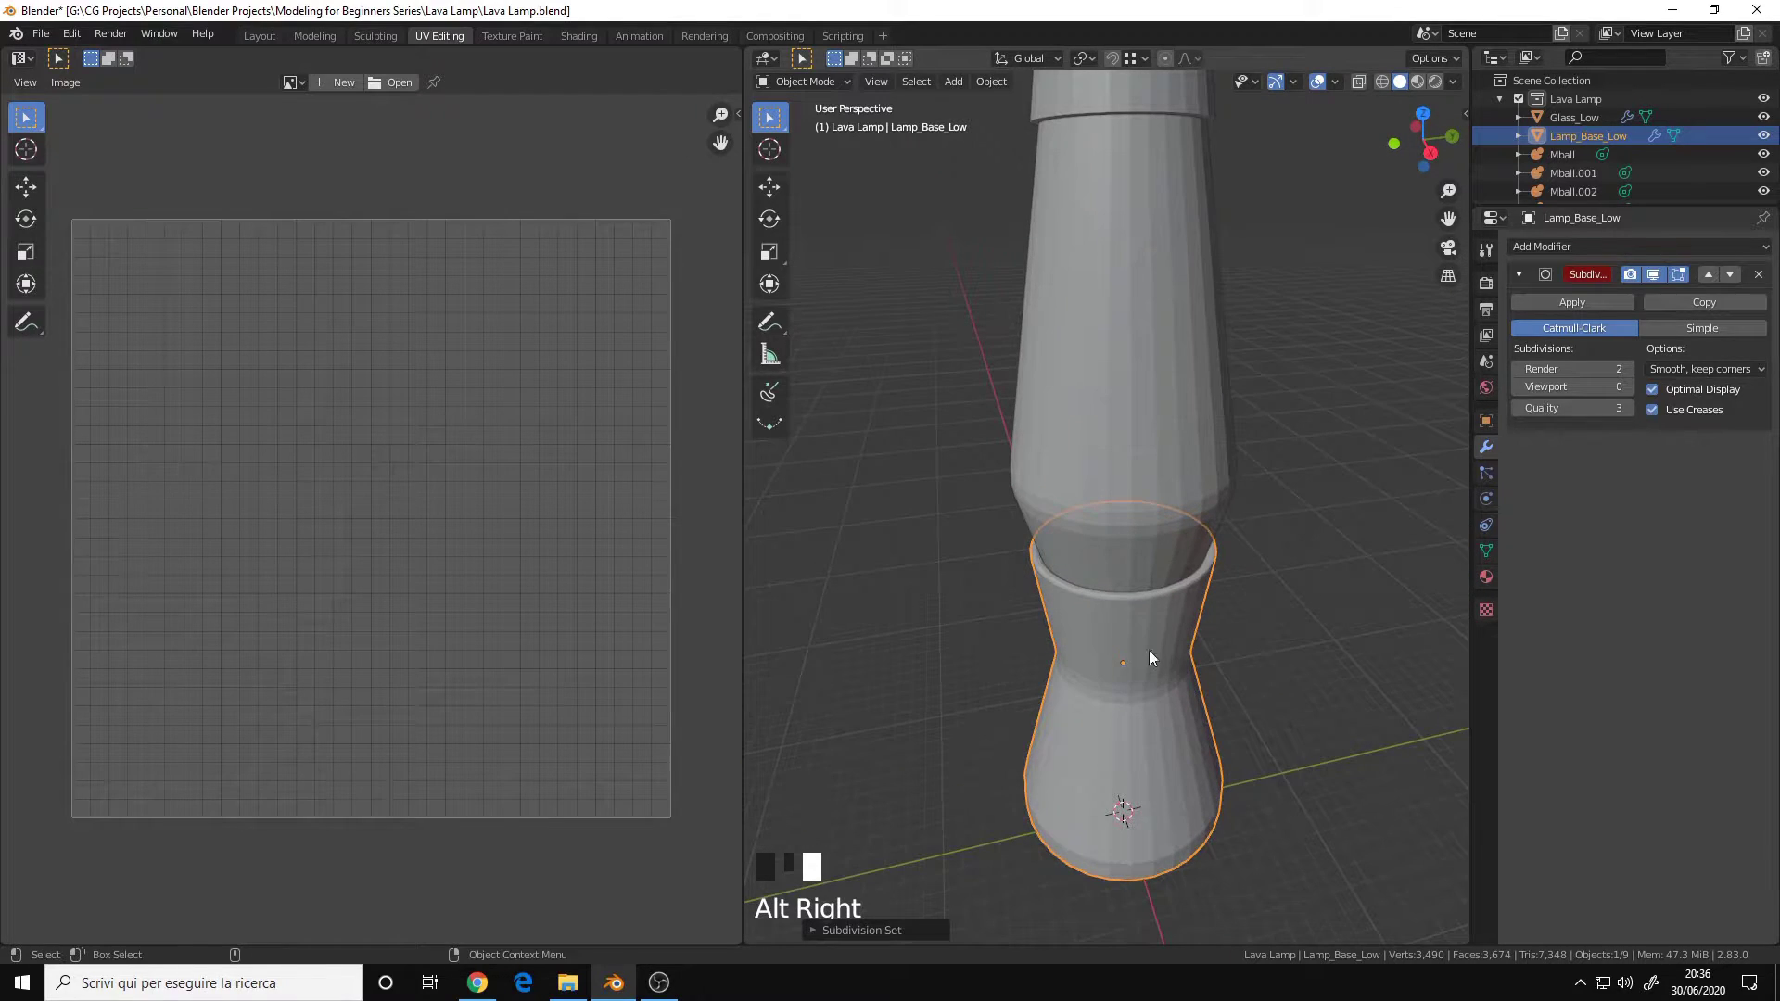
Step: Preview the lamp's glass at subdivision level 3 and return it to level 0
click(1114, 370)
key(ctrl+3)
key(ctrl+0)
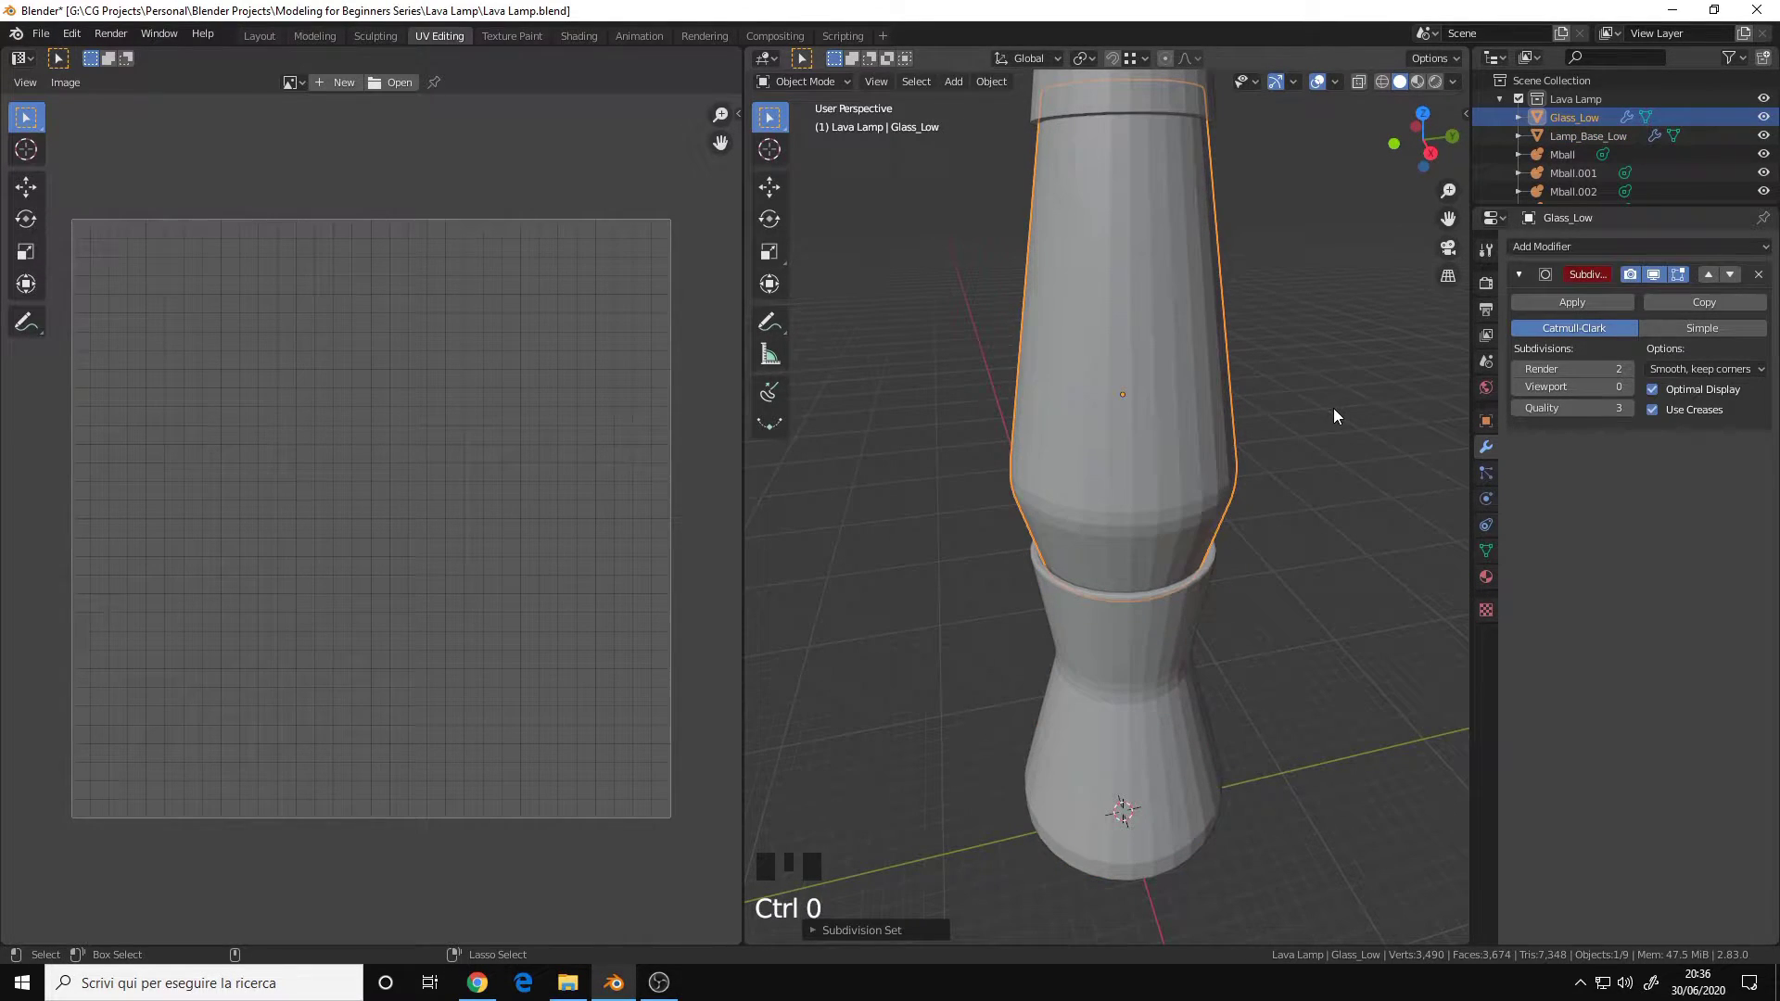
alt+middle_drag(1332, 408, 1166, 420)
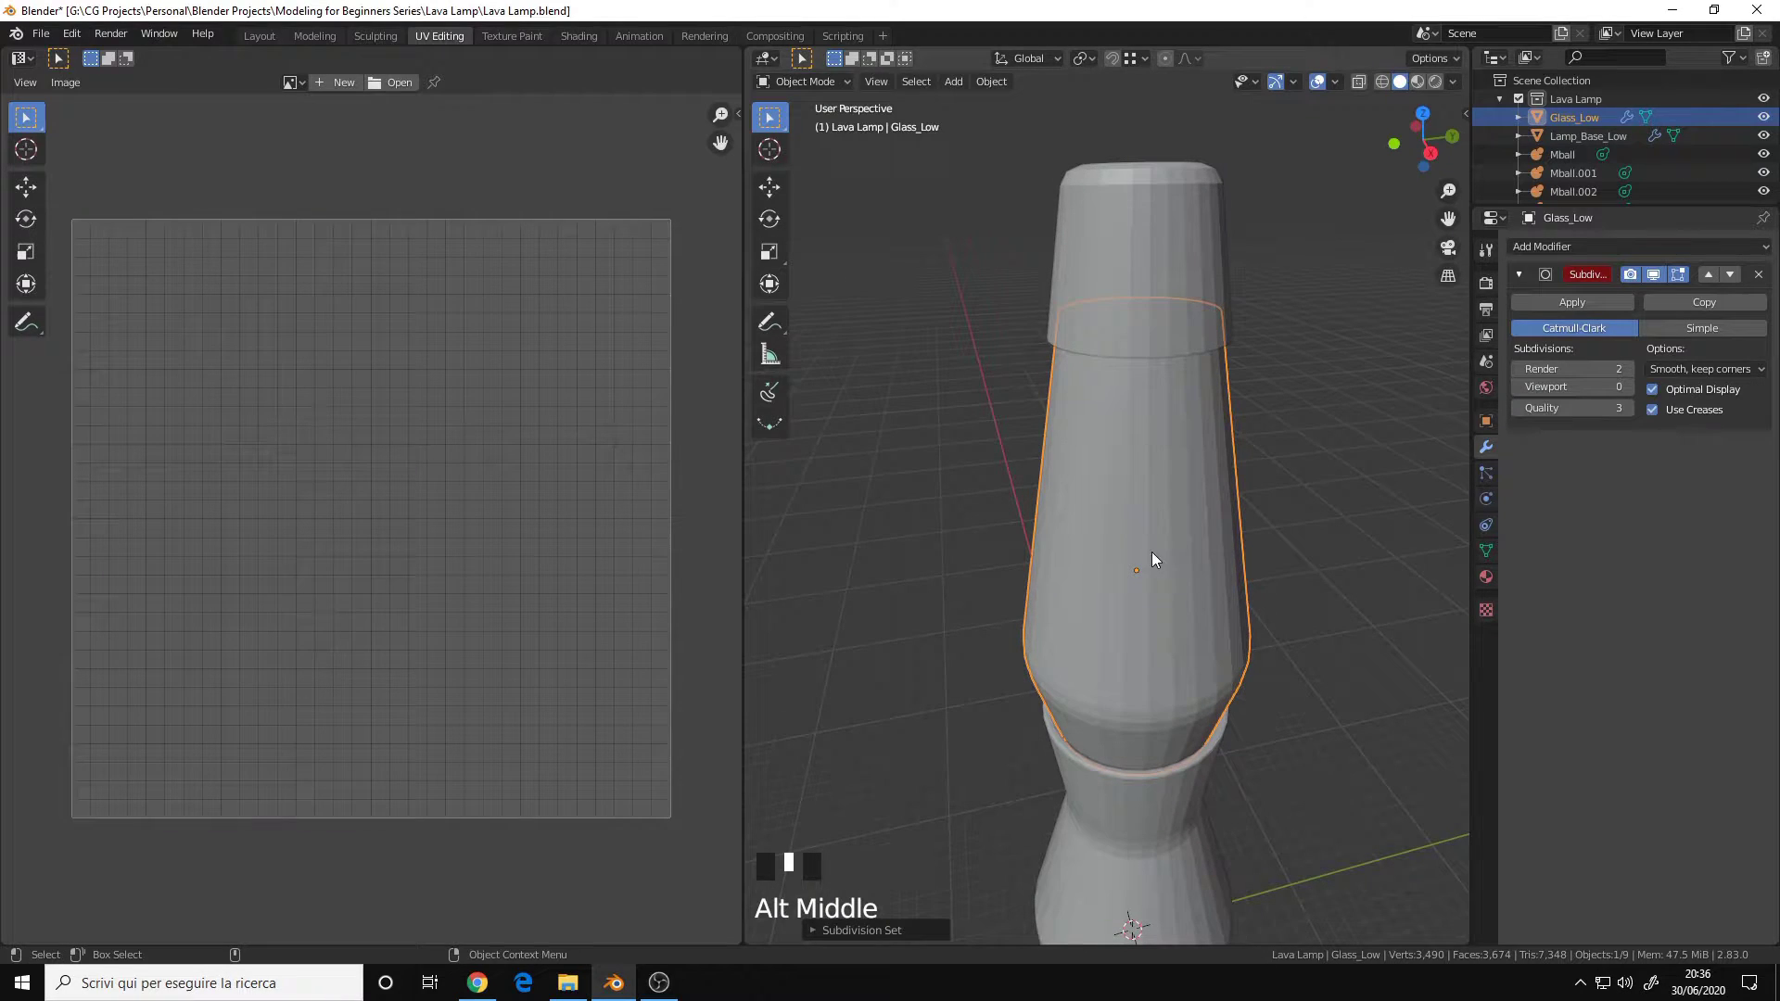
Step: Preview the lamp's top cap twice at subdivision level 3, returning it to level 0 each time
click(1170, 225)
alt+middle_drag(1305, 296, 1310, 404)
alt+drag(1216, 378, 1284, 386)
key(ctrl+3)
alt+right_drag(1284, 386, 1181, 419)
key(ctrl+0)
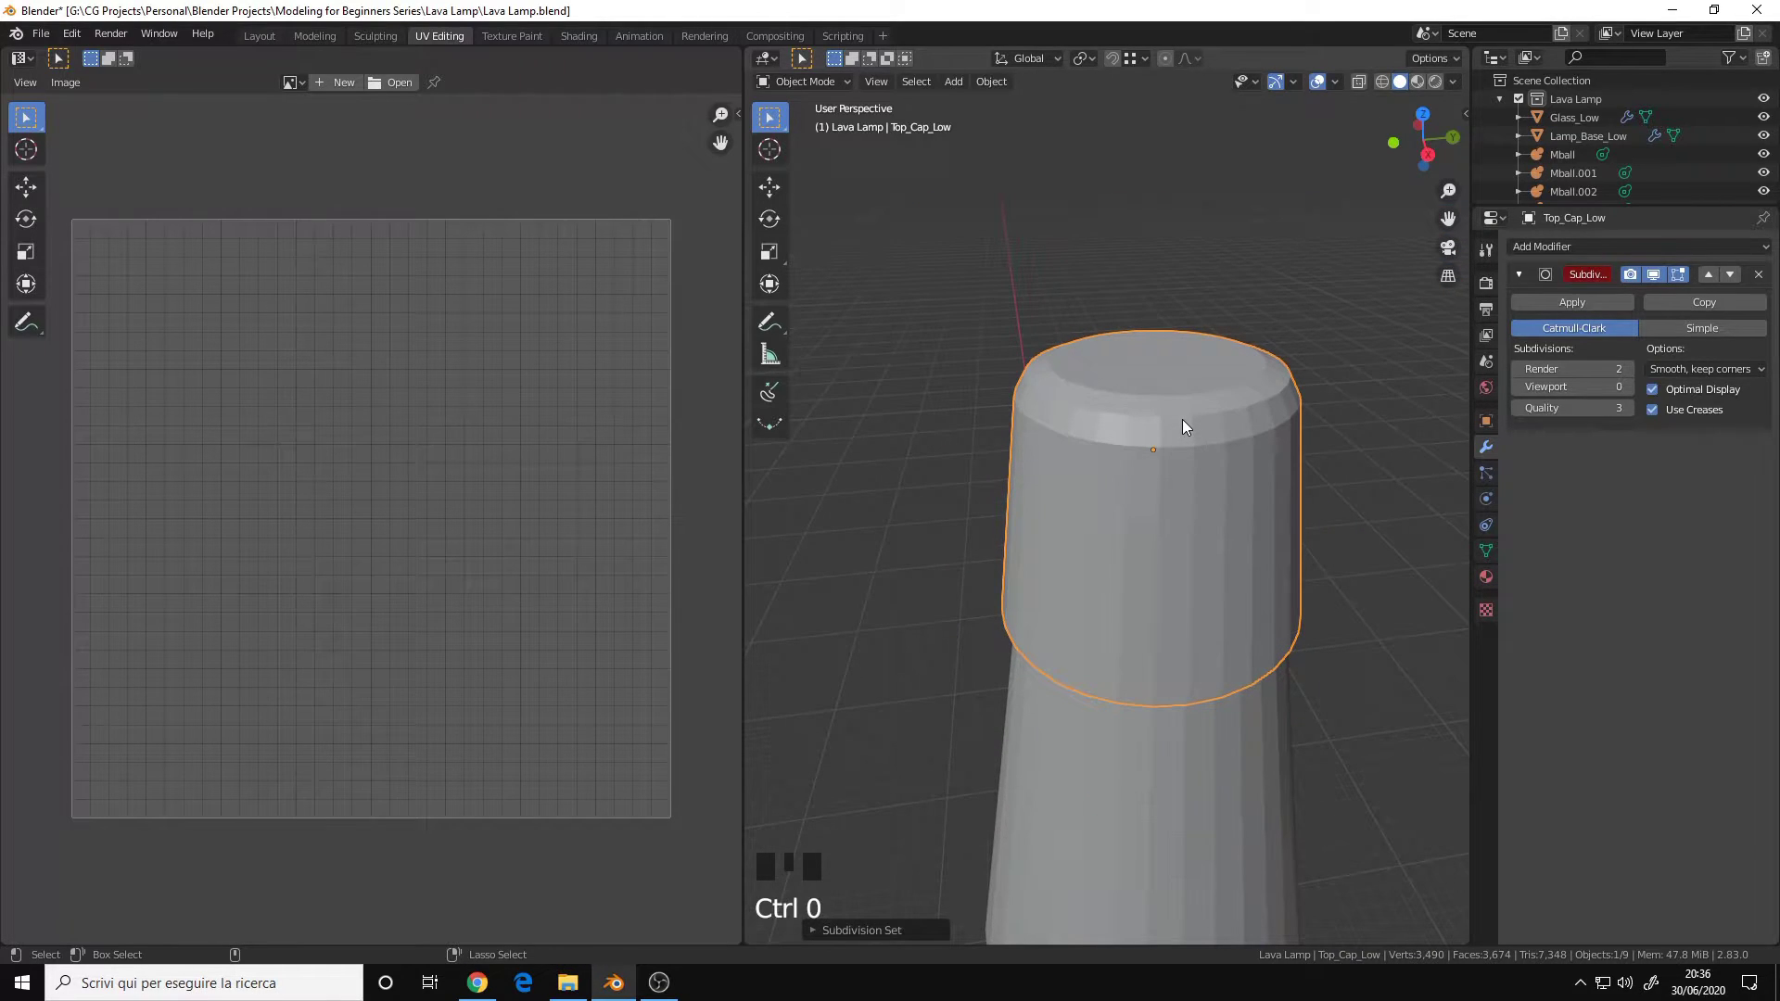
key(ctrl+3)
key(ctrl+0)
alt+right_drag(1172, 545, 1150, 491)
key(a)
click(1565, 152)
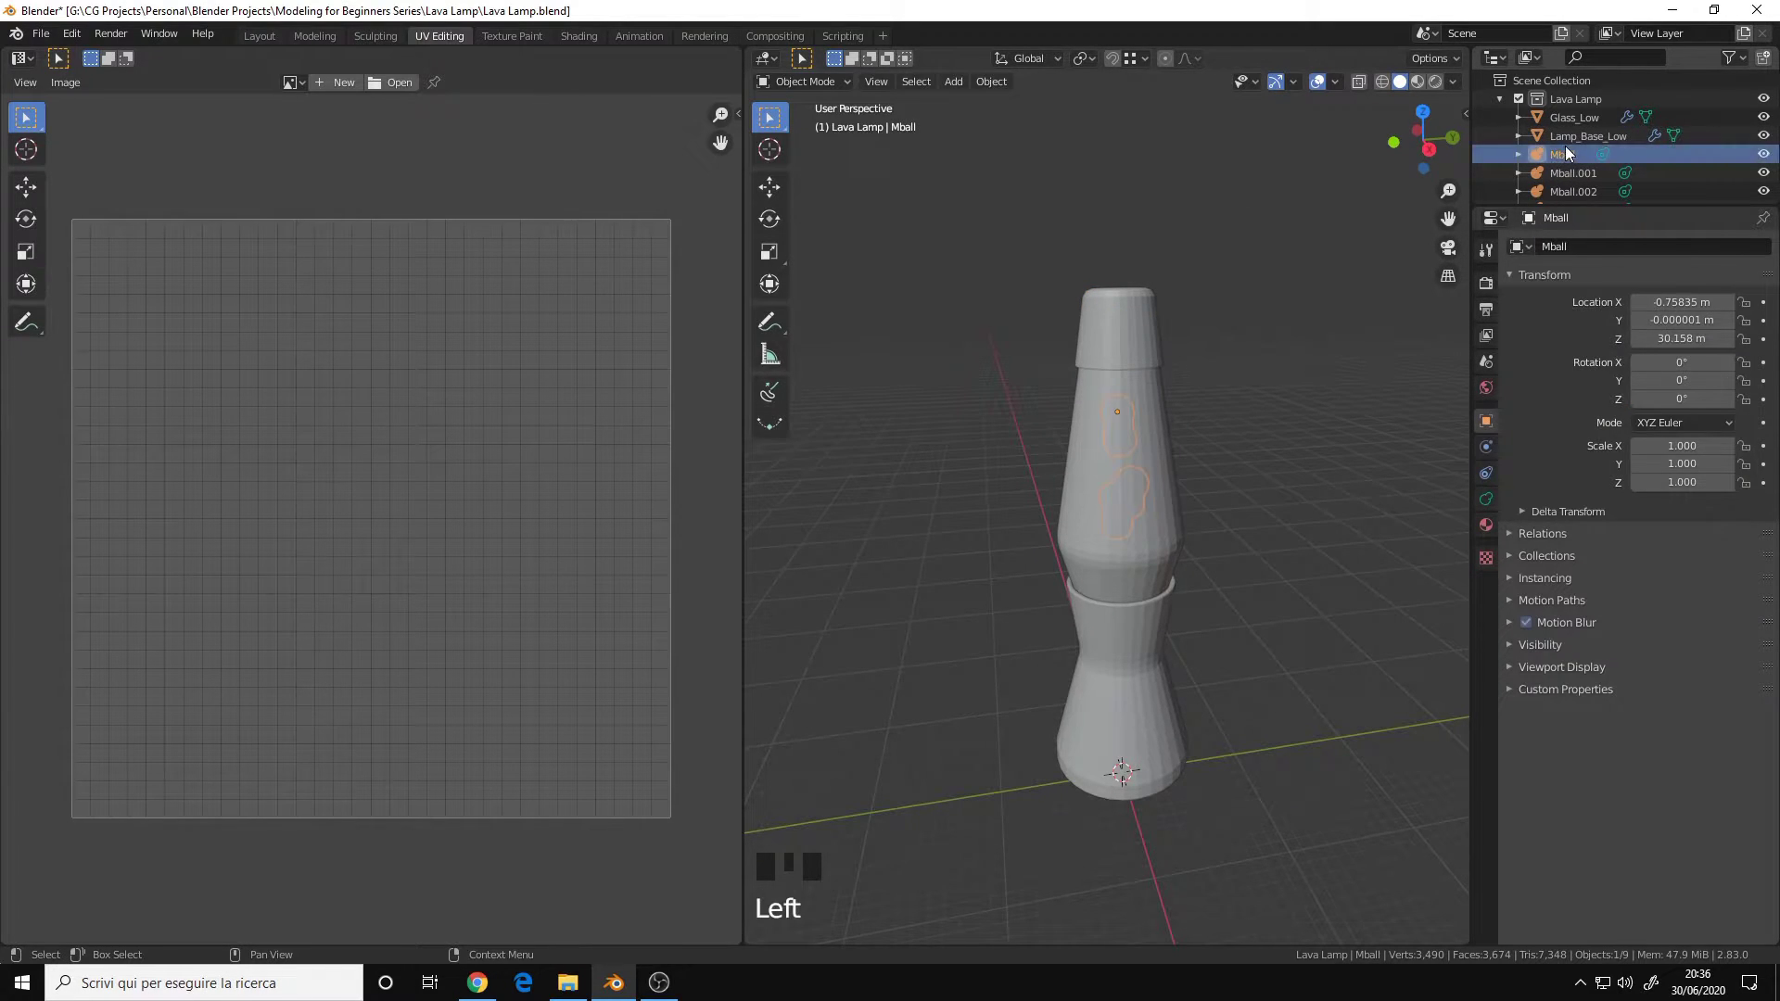
click(1576, 117)
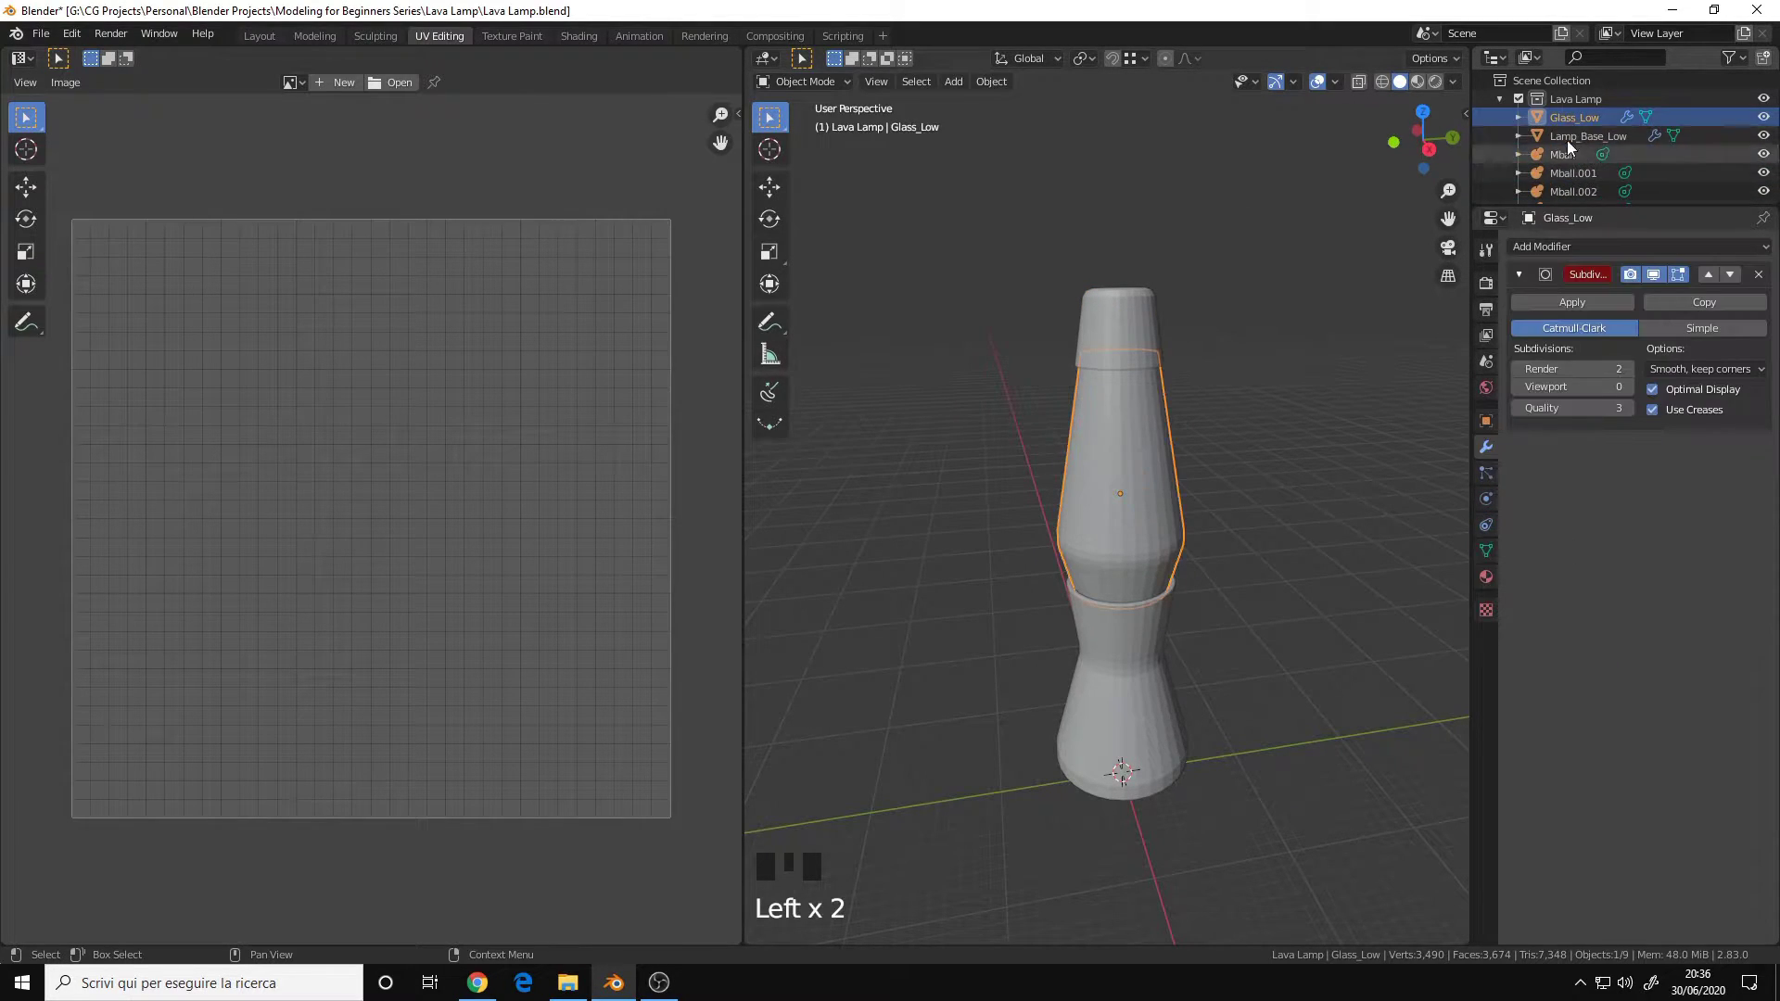
alt+middle_click(1101, 470)
key(a)
alt+middle_drag(1128, 469, 1131, 443)
alt+right_drag(1133, 440, 1208, 422)
alt+right_drag(1318, 395, 1277, 404)
Step: Select the lamp base and open its mesh in Edit Mode
click(1137, 619)
alt+middle_click(1138, 619)
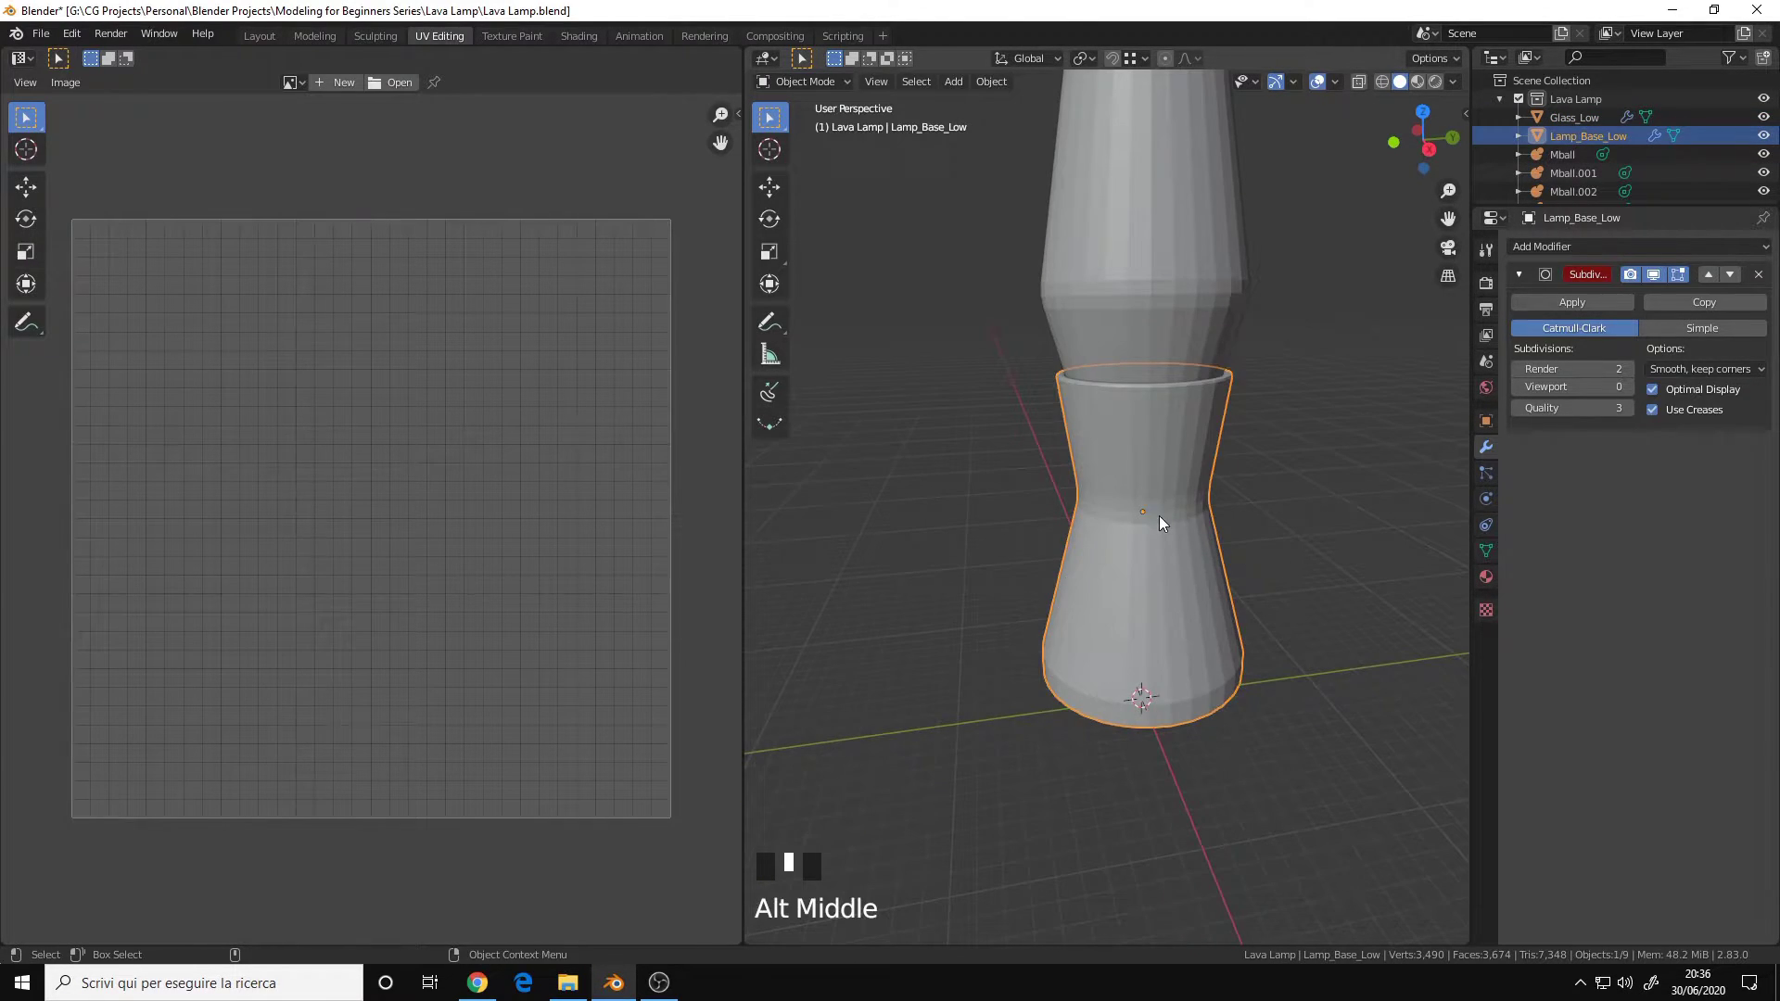
key(Tab)
alt+drag(1150, 519, 1161, 514)
alt+middle_drag(1112, 464, 1136, 512)
alt+right_drag(1135, 512, 1210, 517)
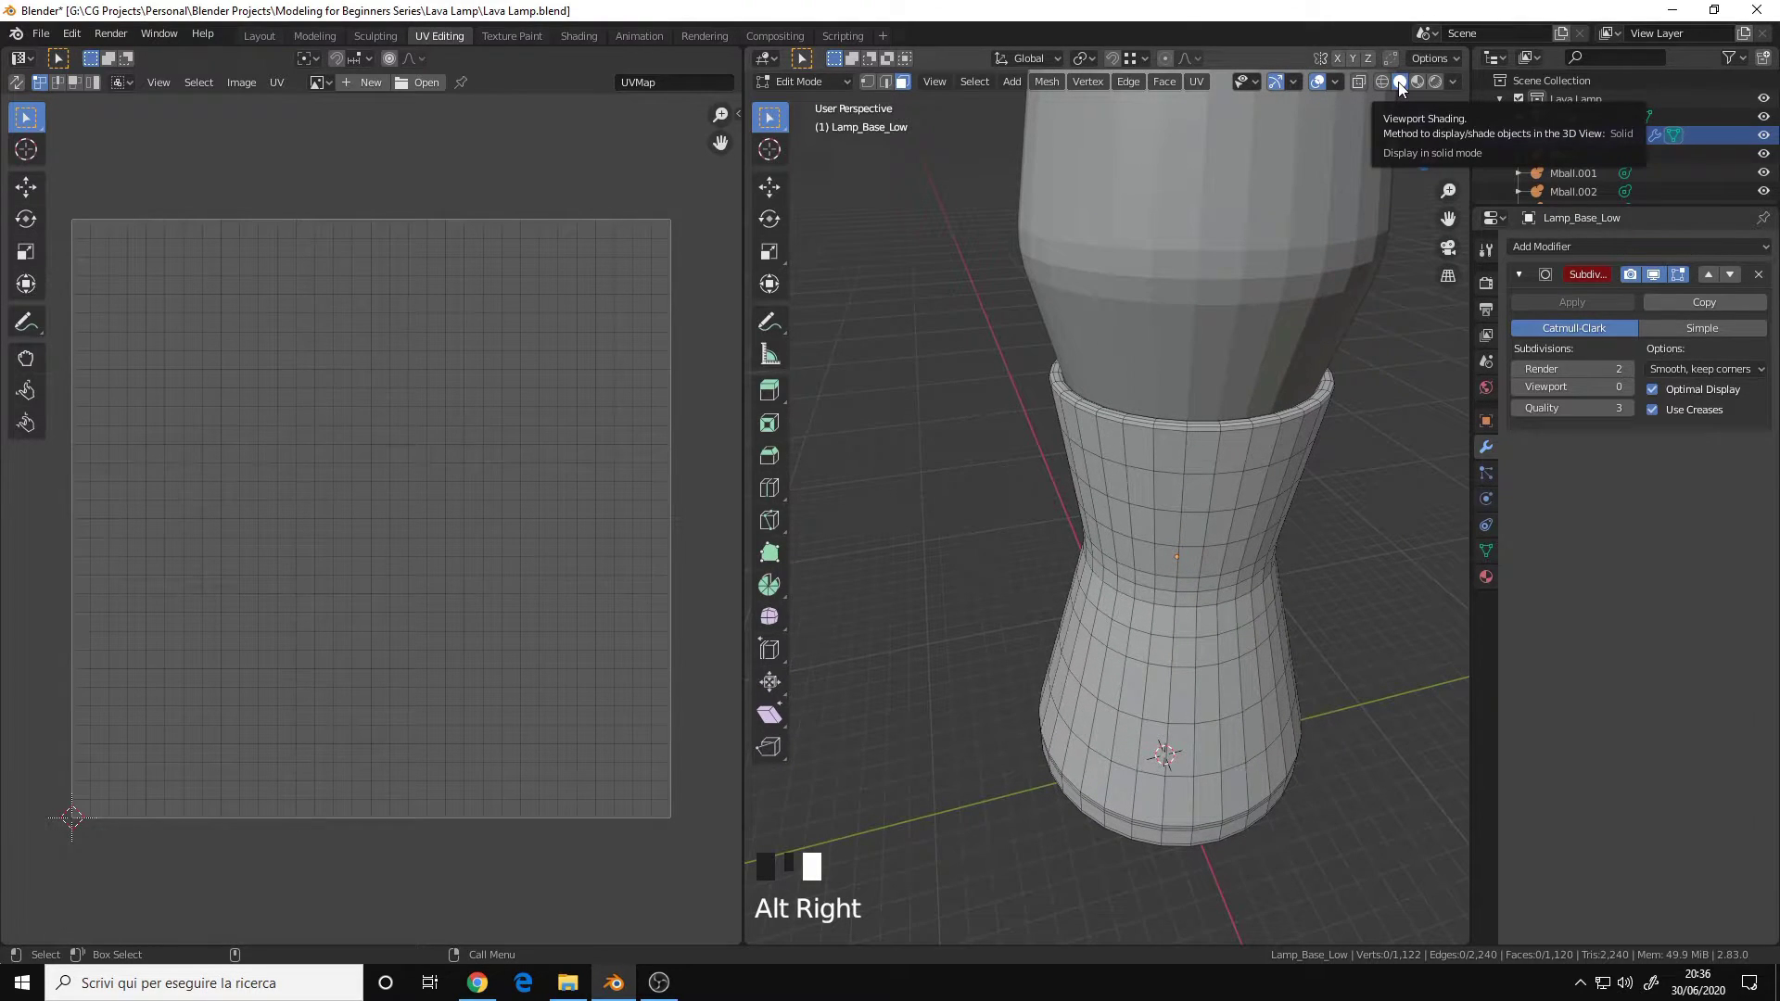
Step: Switch to edge selection and select the lamp base's entire mesh to show its UV layout
alt+middle_click(1156, 512)
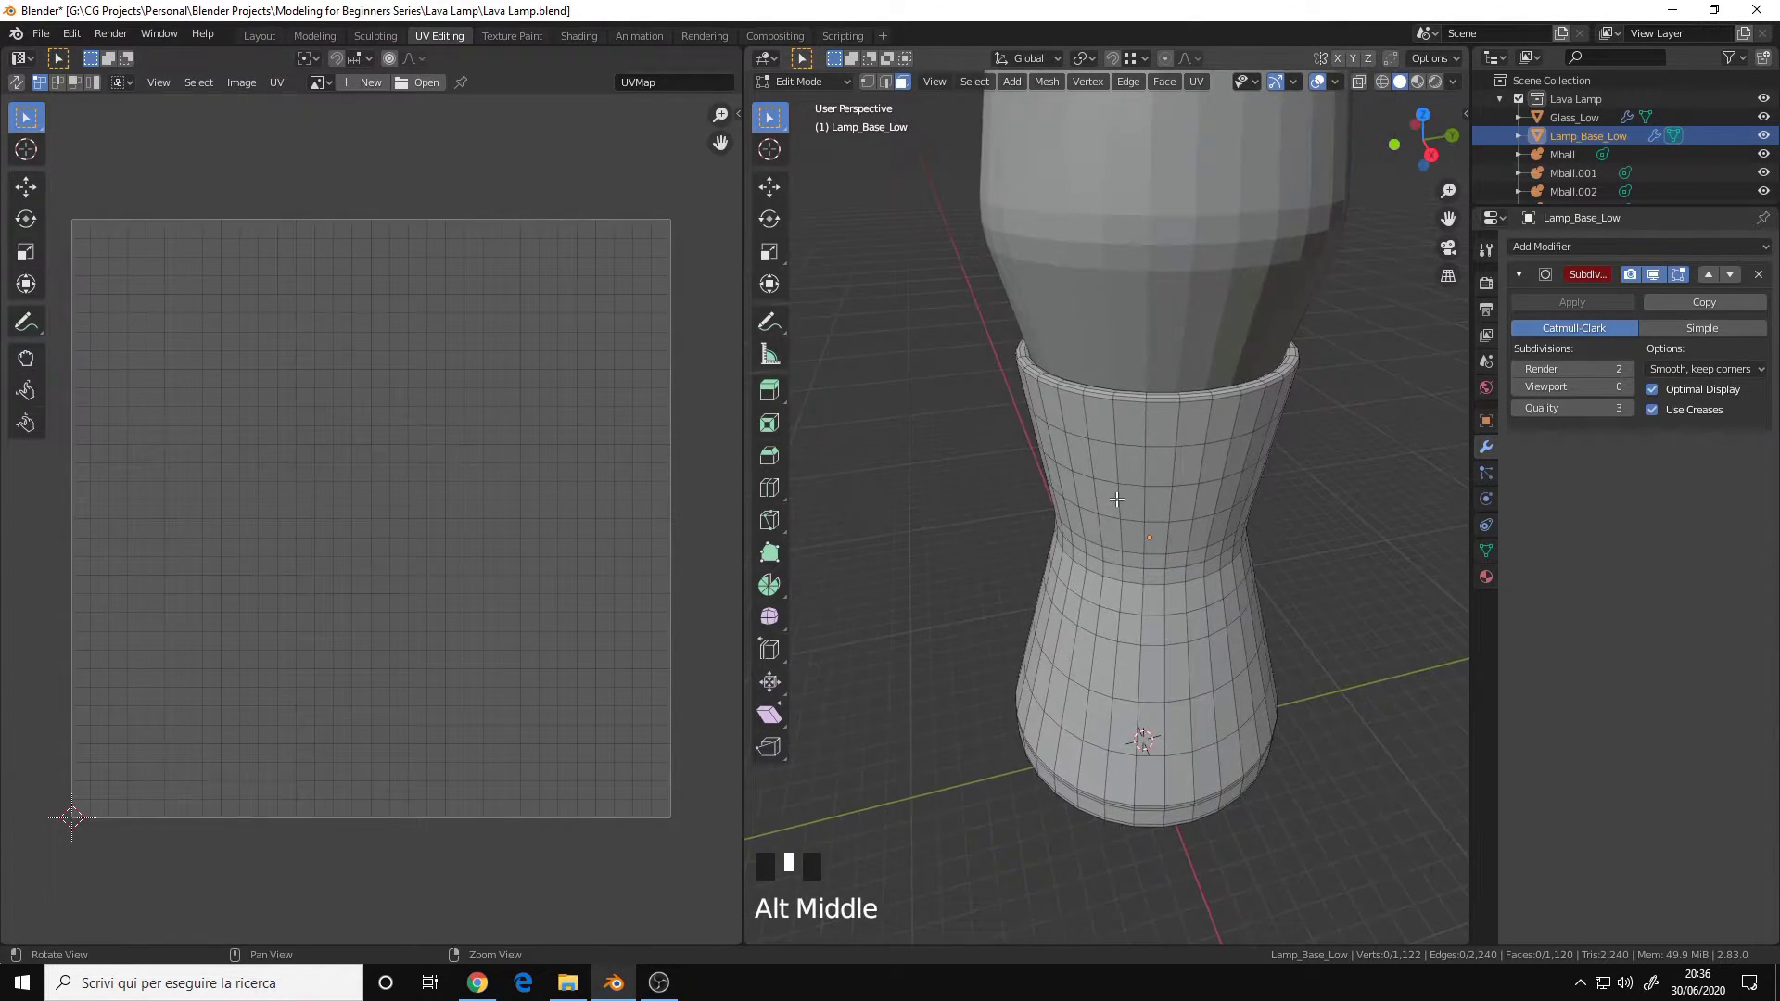
alt+drag(1156, 512, 1174, 379)
key(2)
alt+middle_click(1157, 515)
key(a)
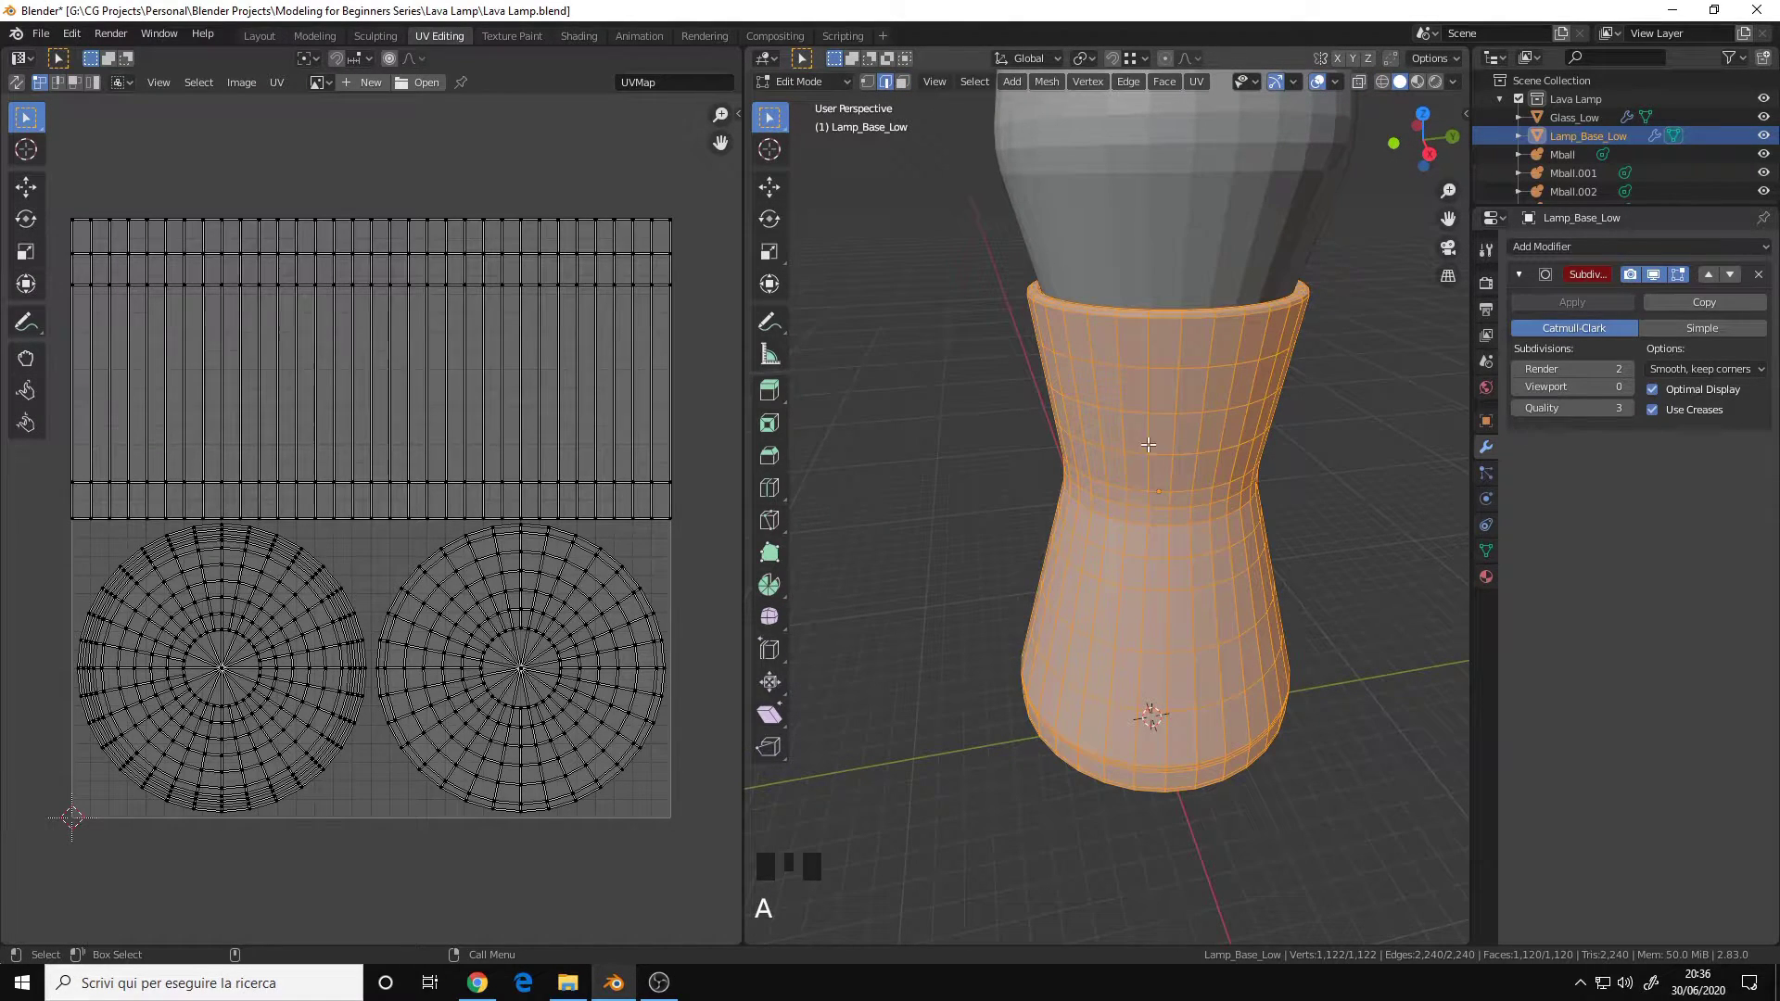
alt+right_drag(1164, 445, 1135, 468)
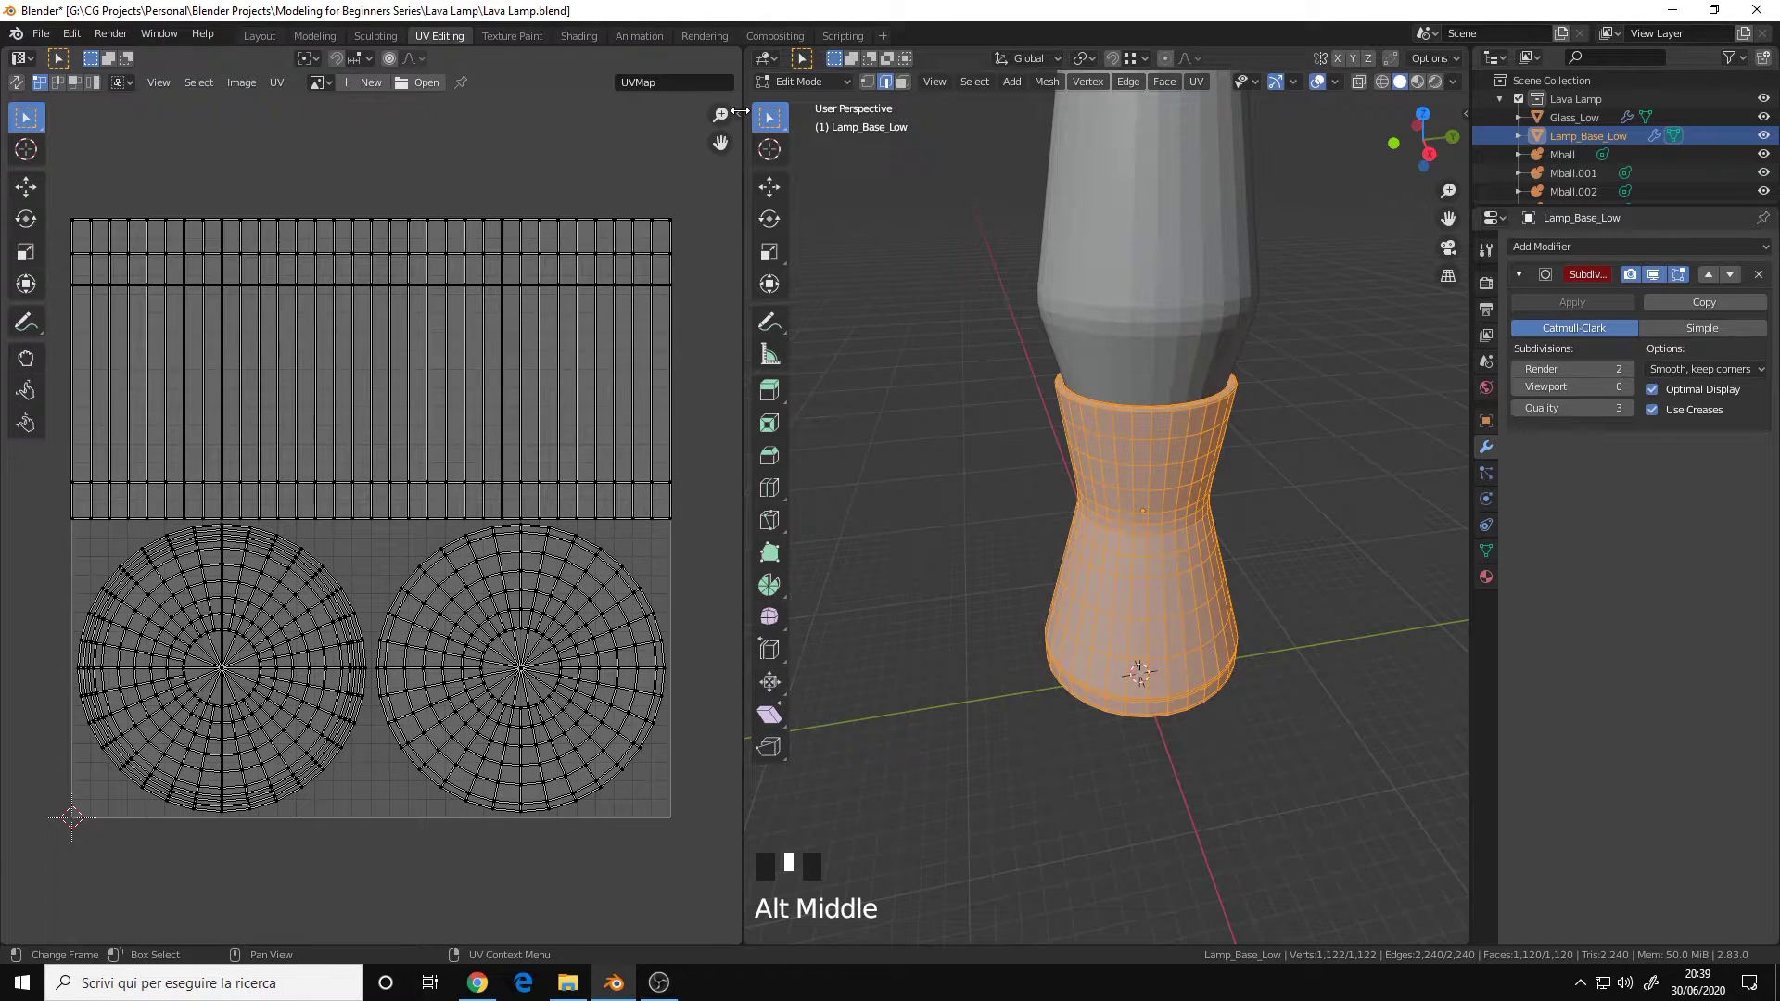
Step: Enable the UV editor's Stretching overlay, try the Area type, and set it back to Angle
click(738, 111)
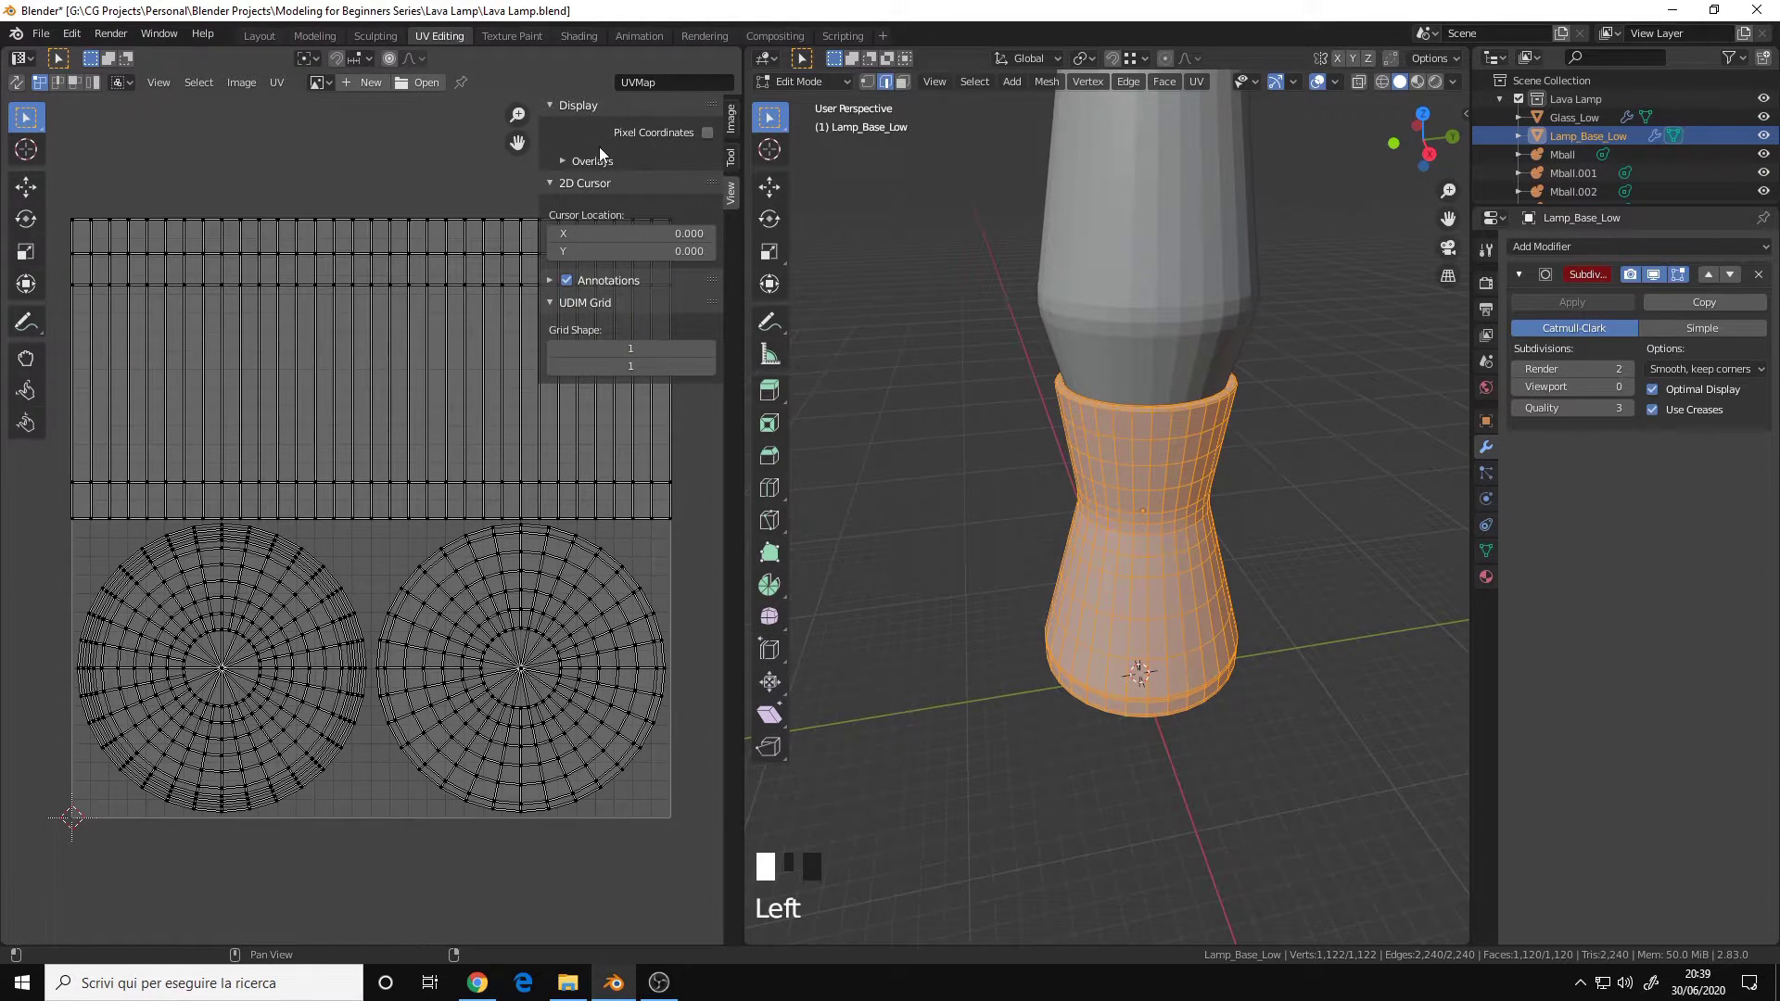
click(570, 160)
click(578, 279)
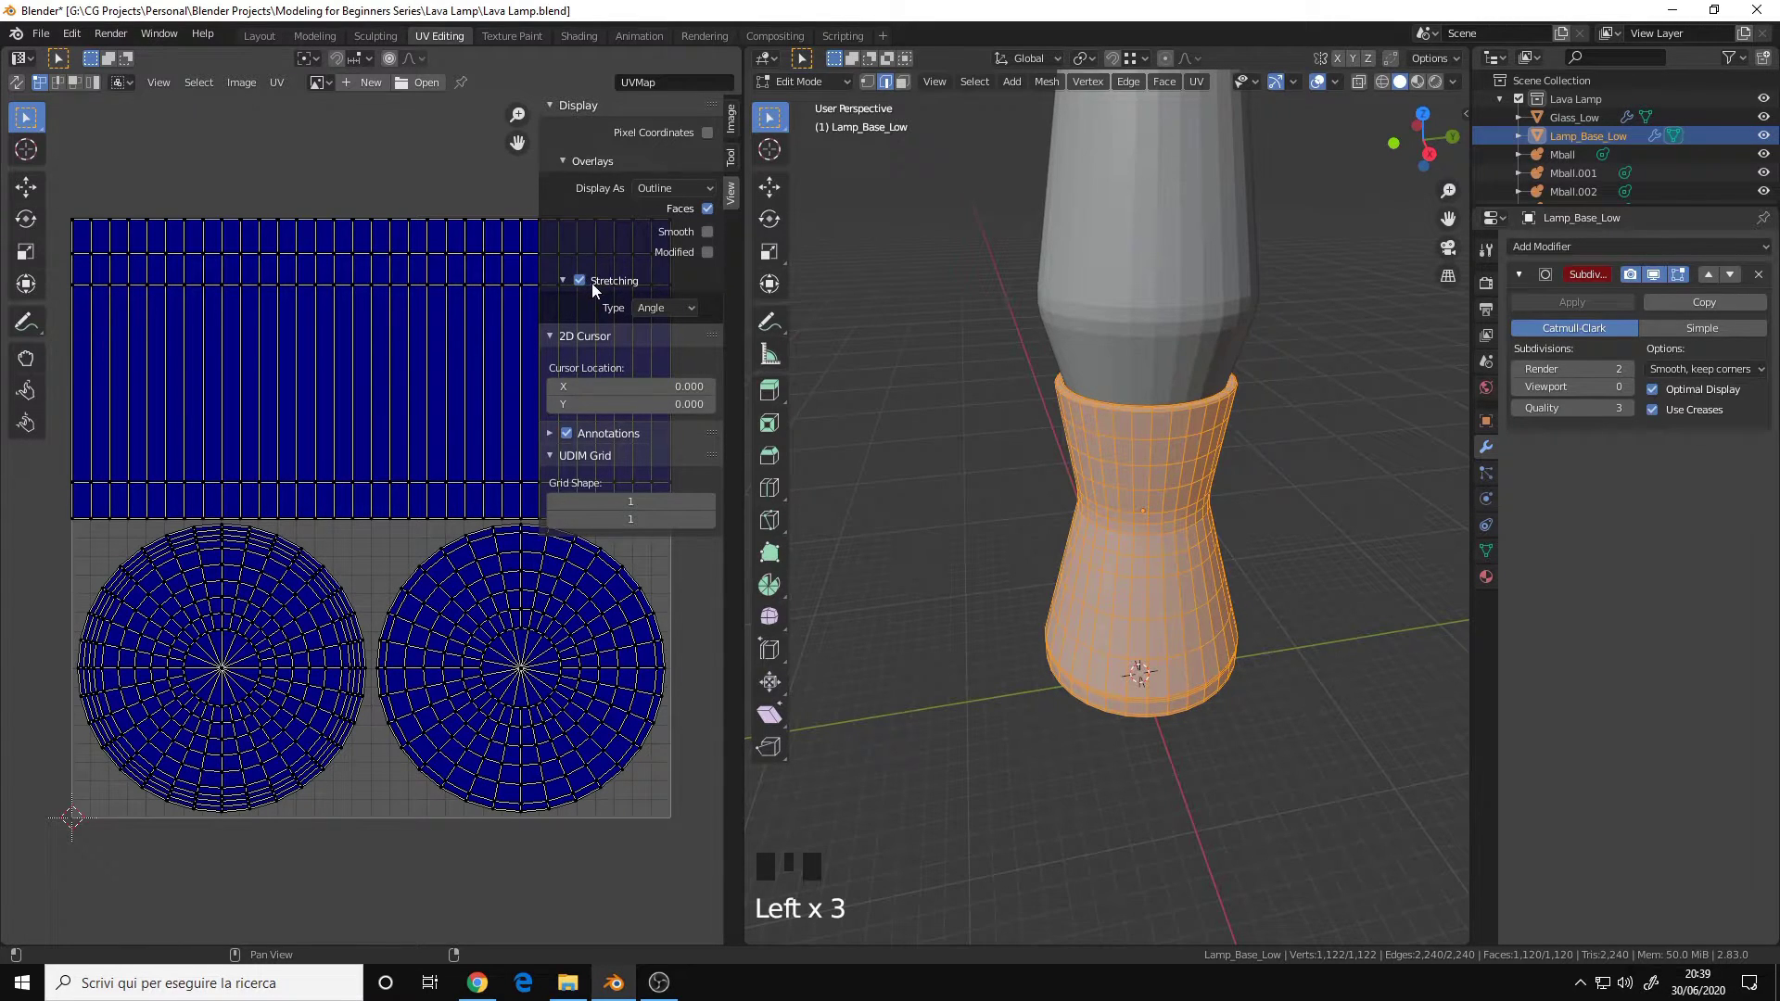
click(690, 307)
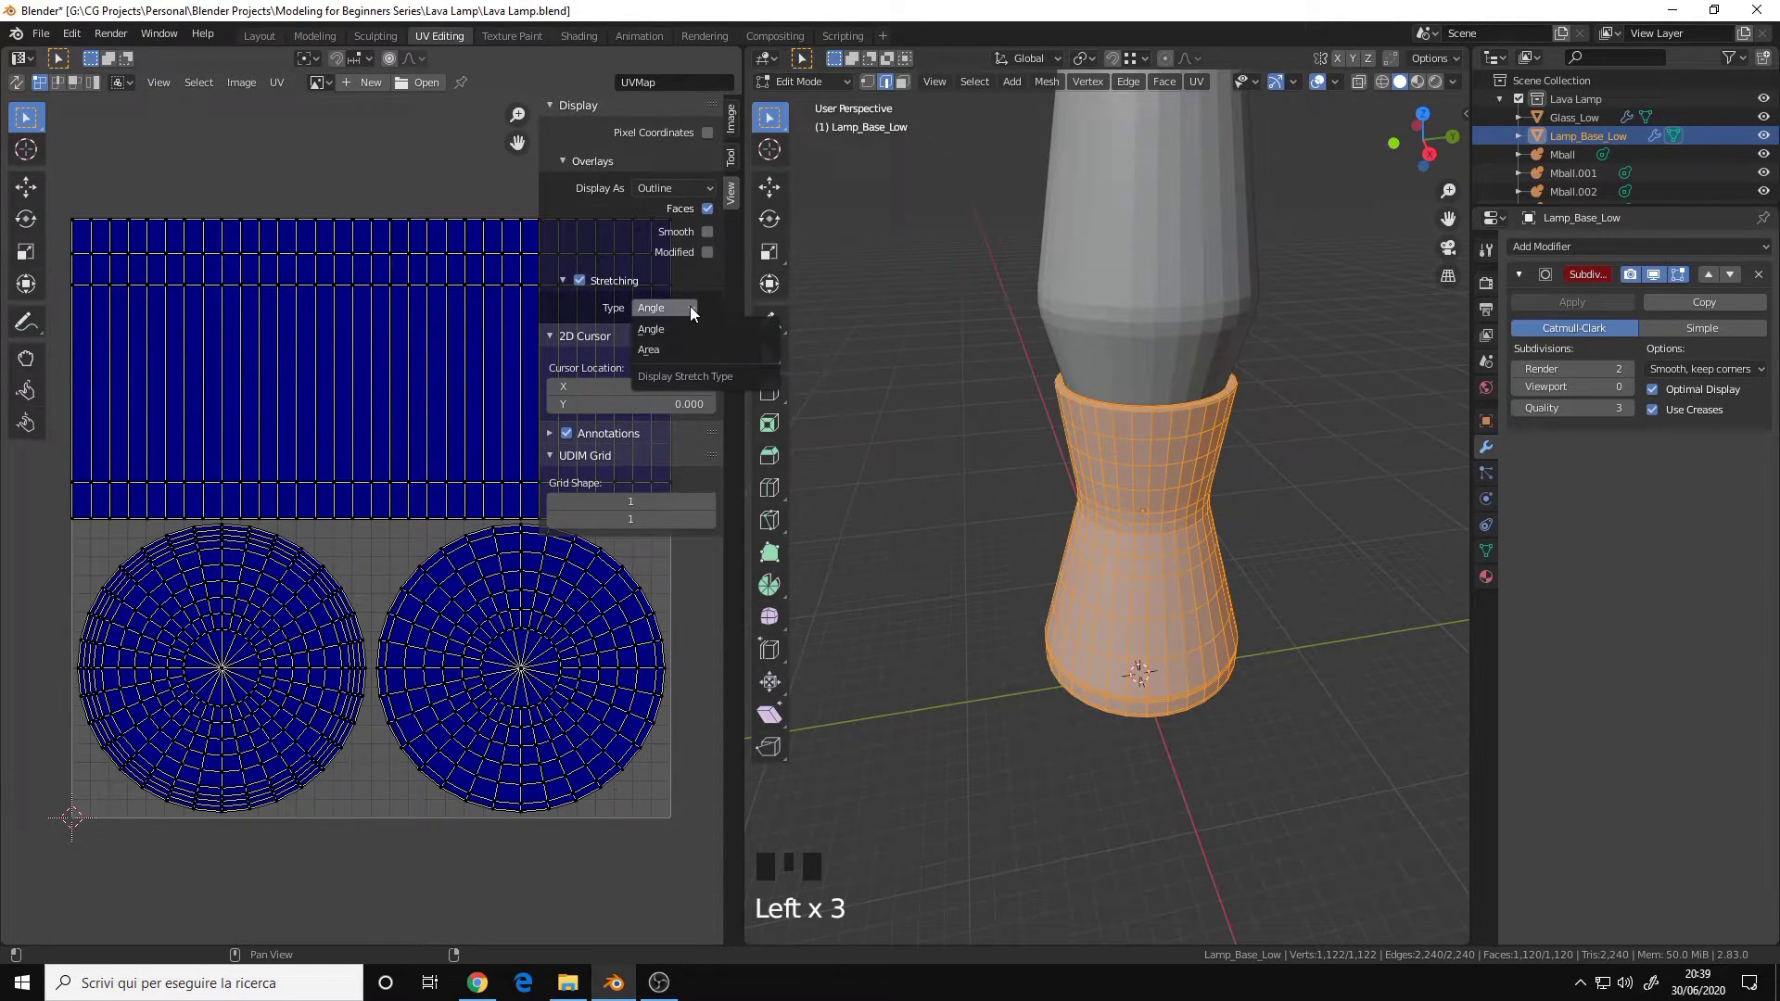
click(676, 325)
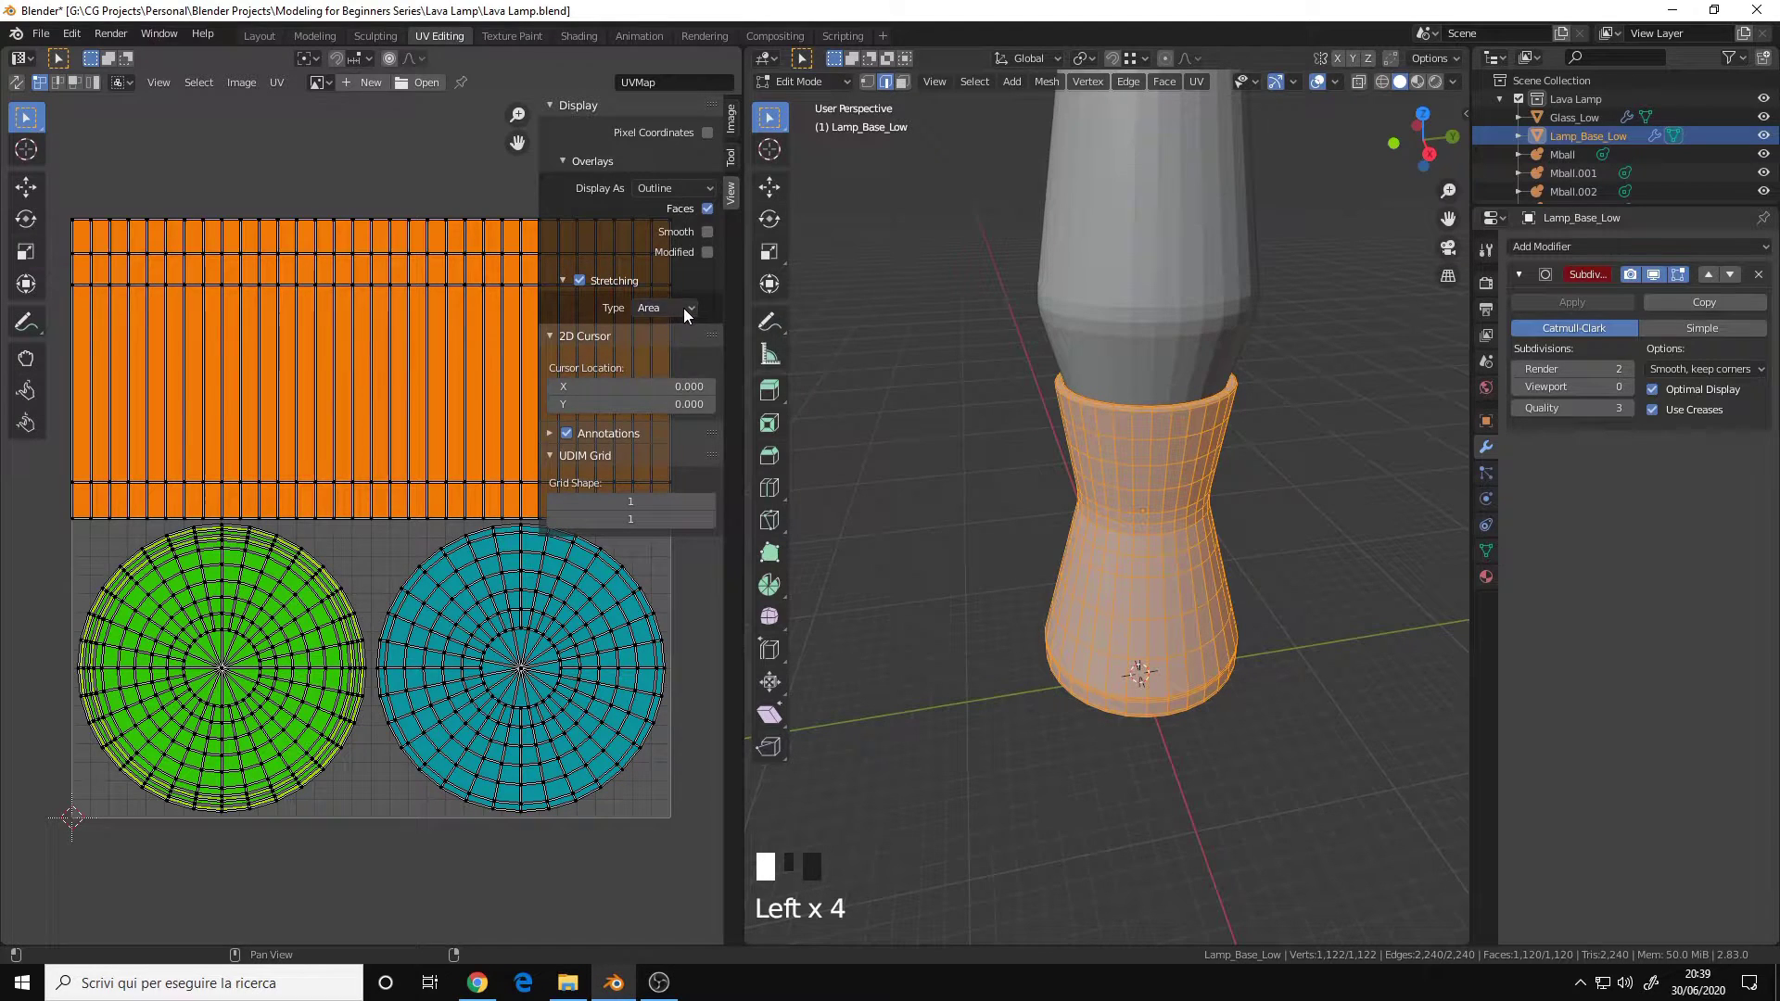
drag(682, 307, 670, 327)
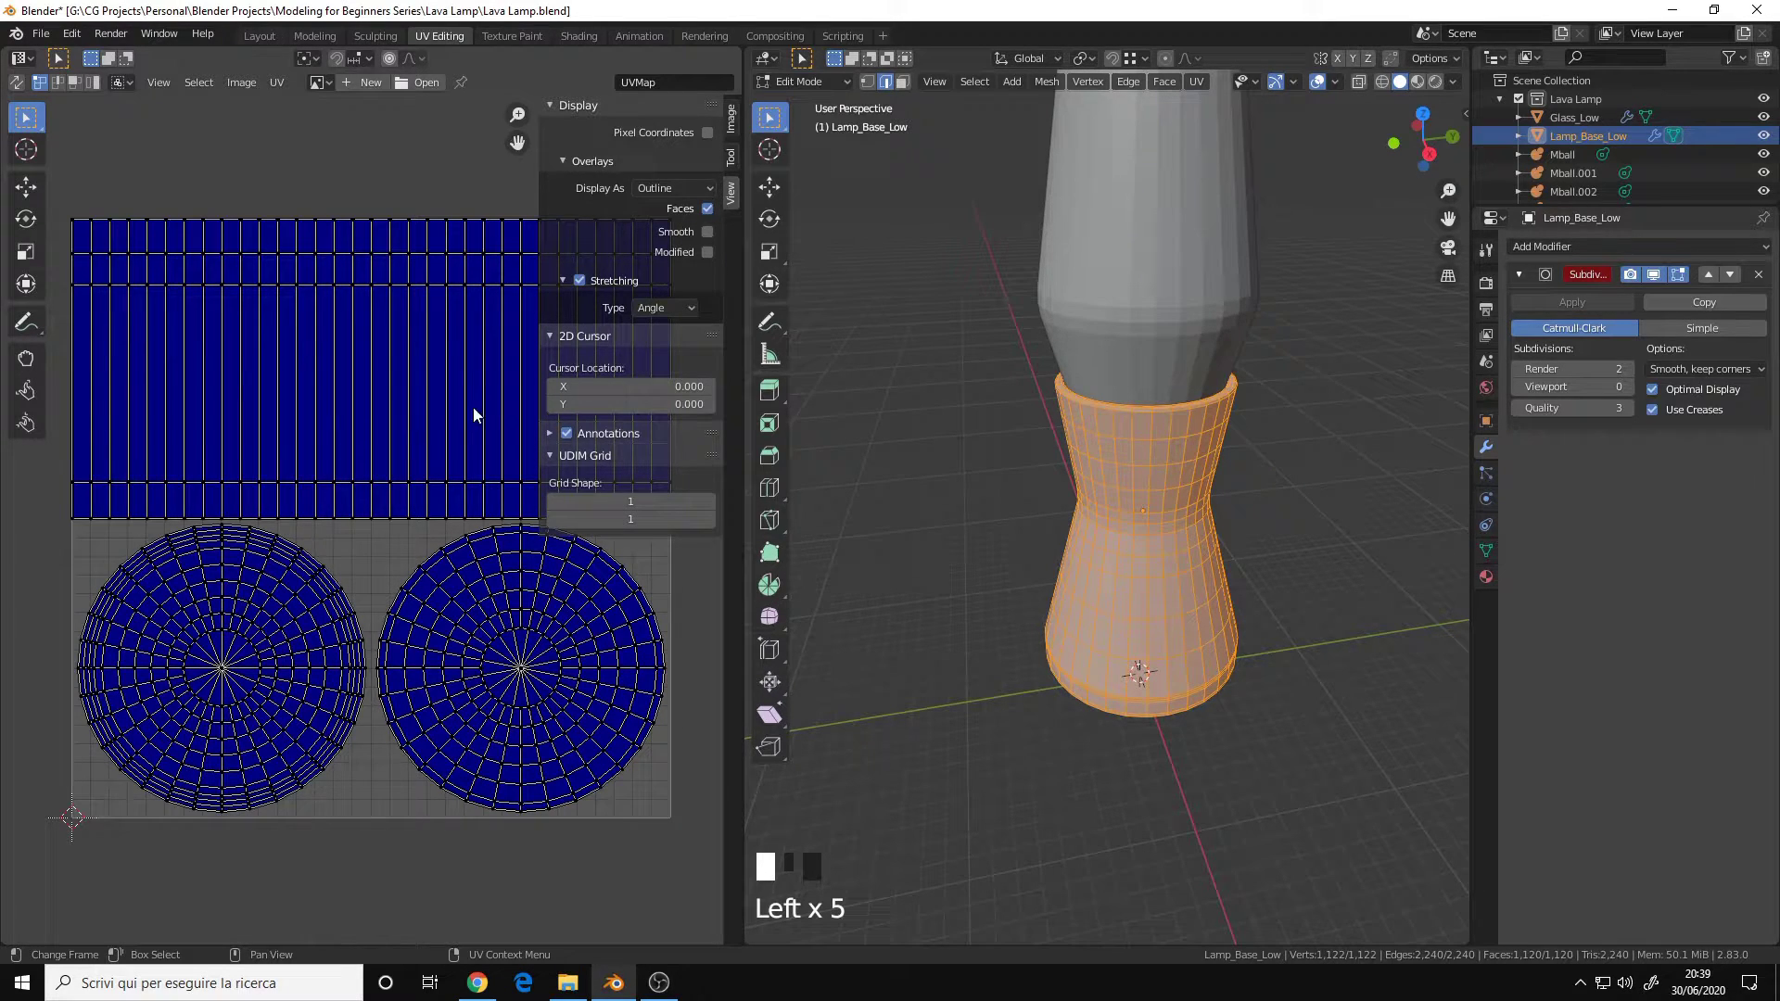
key(n)
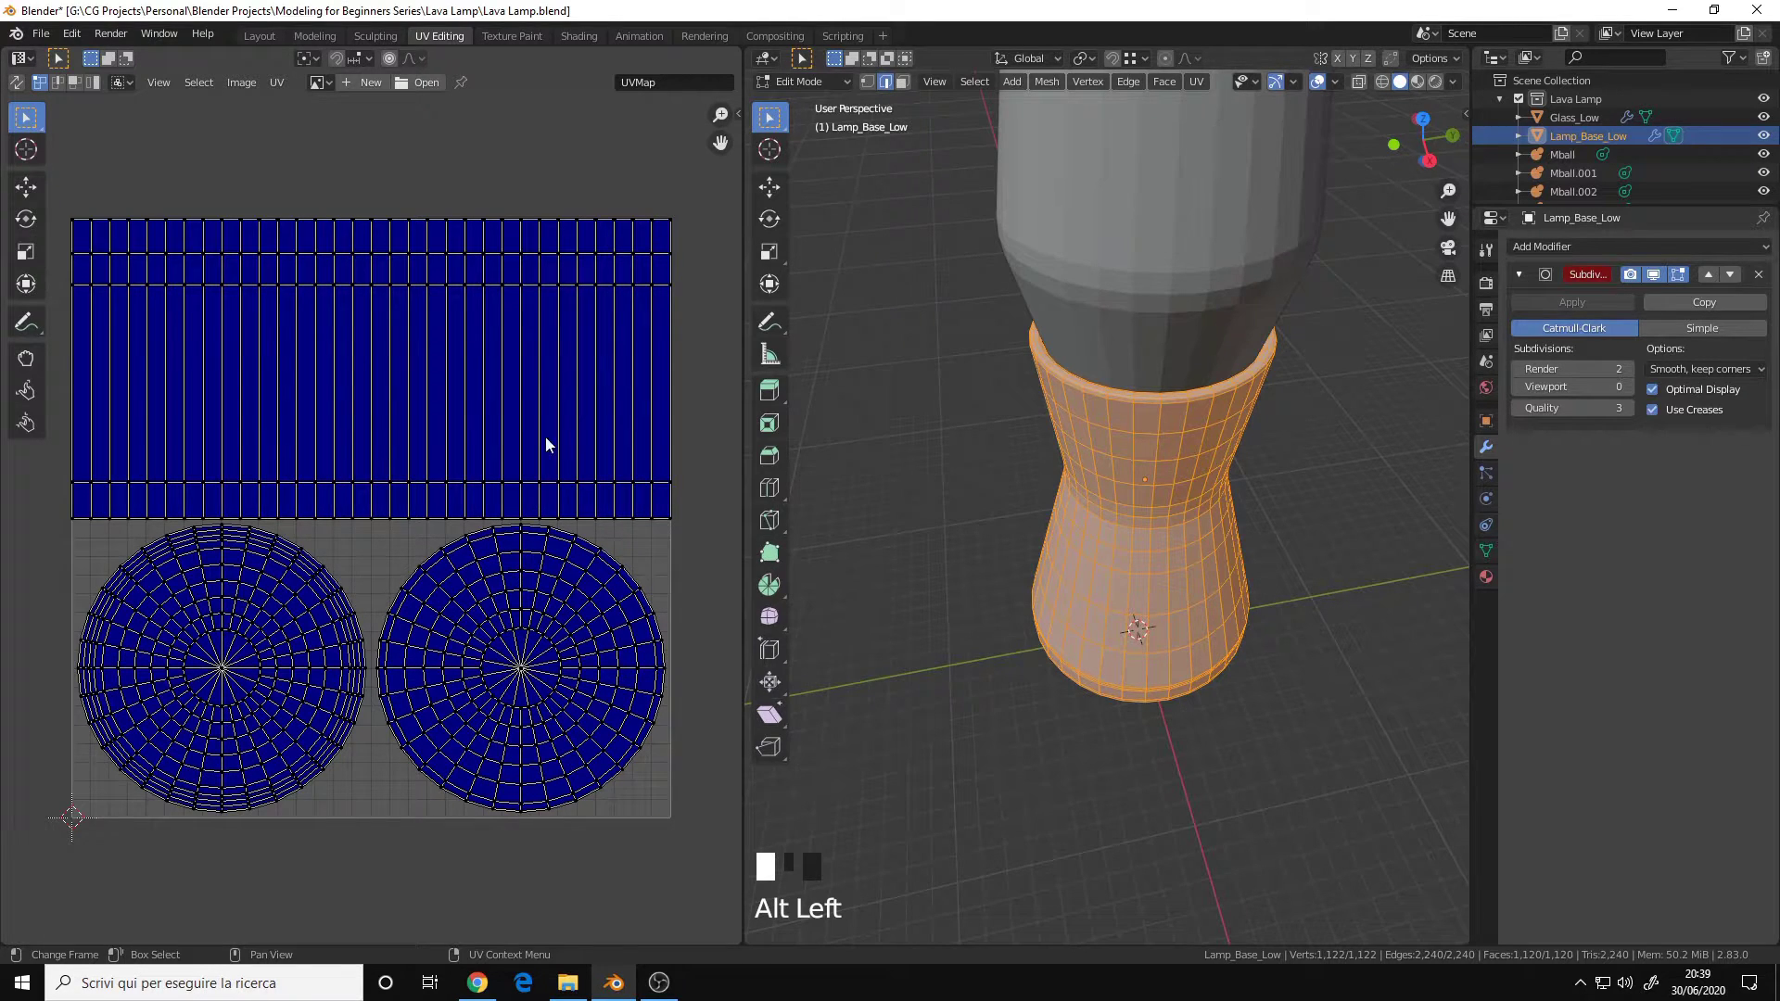
Step: Turn on UV sync selection and deselect the lamp base's entire mesh
click(17, 82)
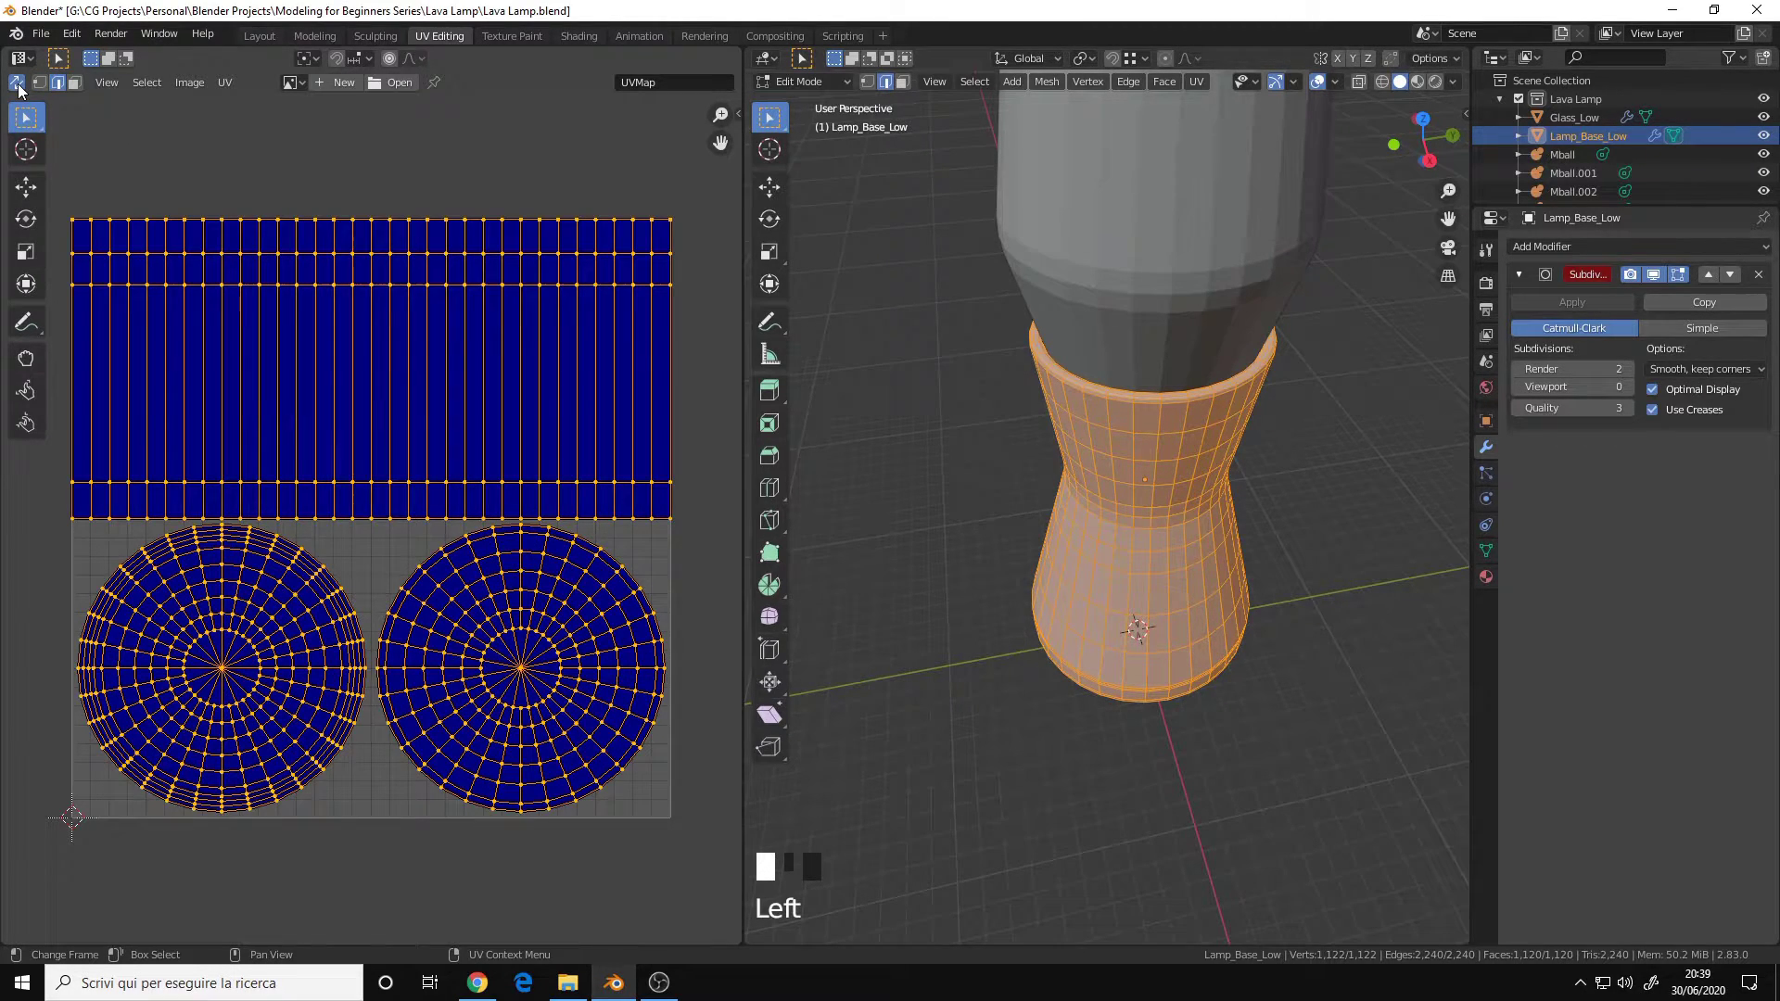
key(a)
key(a)
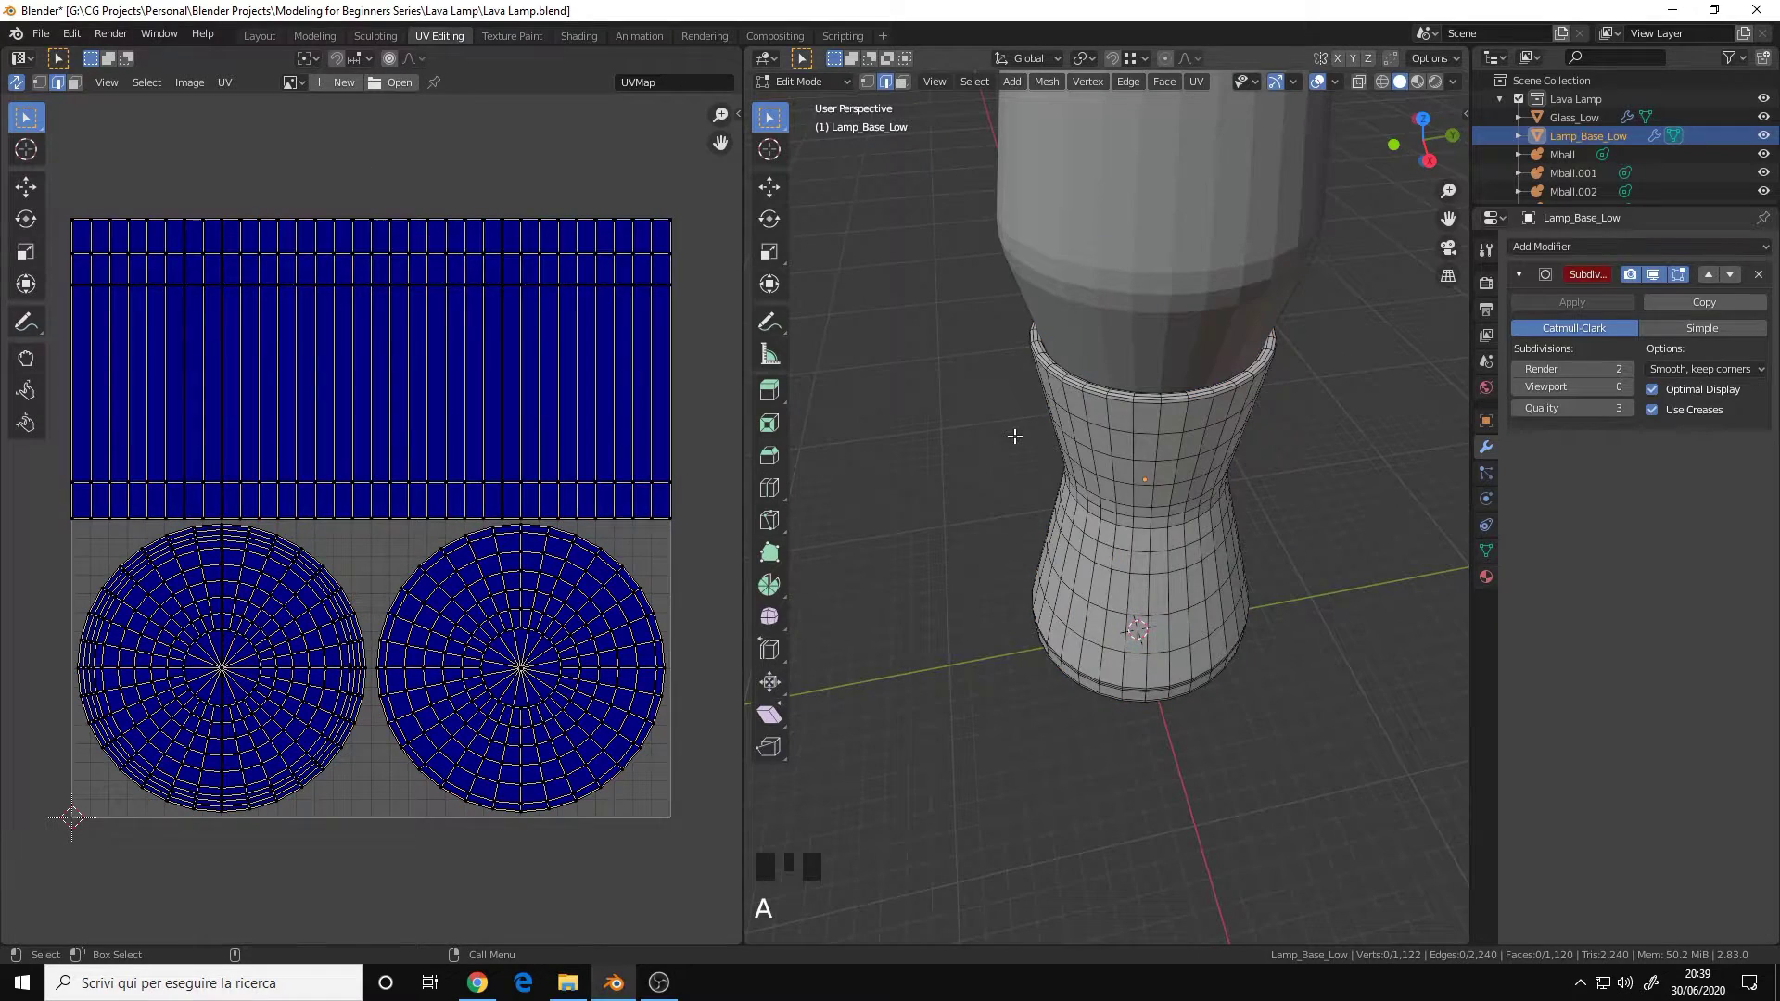
alt+drag(1014, 436, 973, 429)
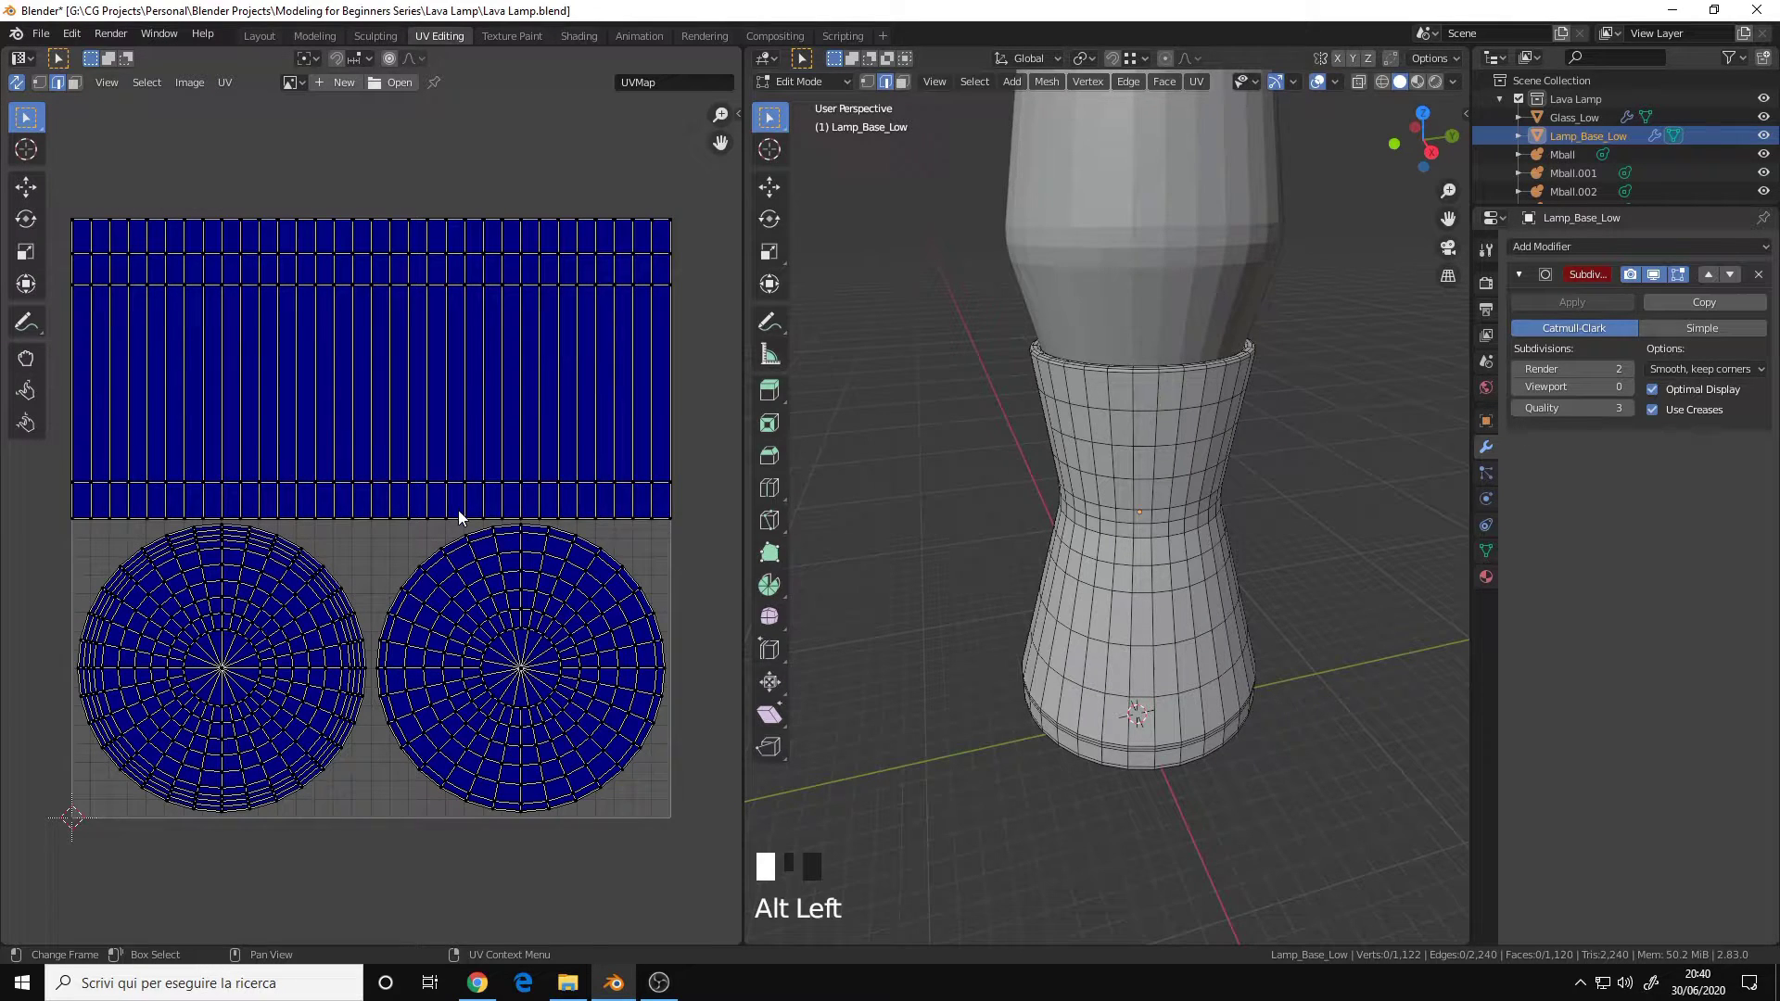
Step: Isolate the lamp base in local view and reopen its mesh in Edit Mode
key(Tab)
key(KP_Divide)
key(Tab)
alt+middle_click(1120, 371)
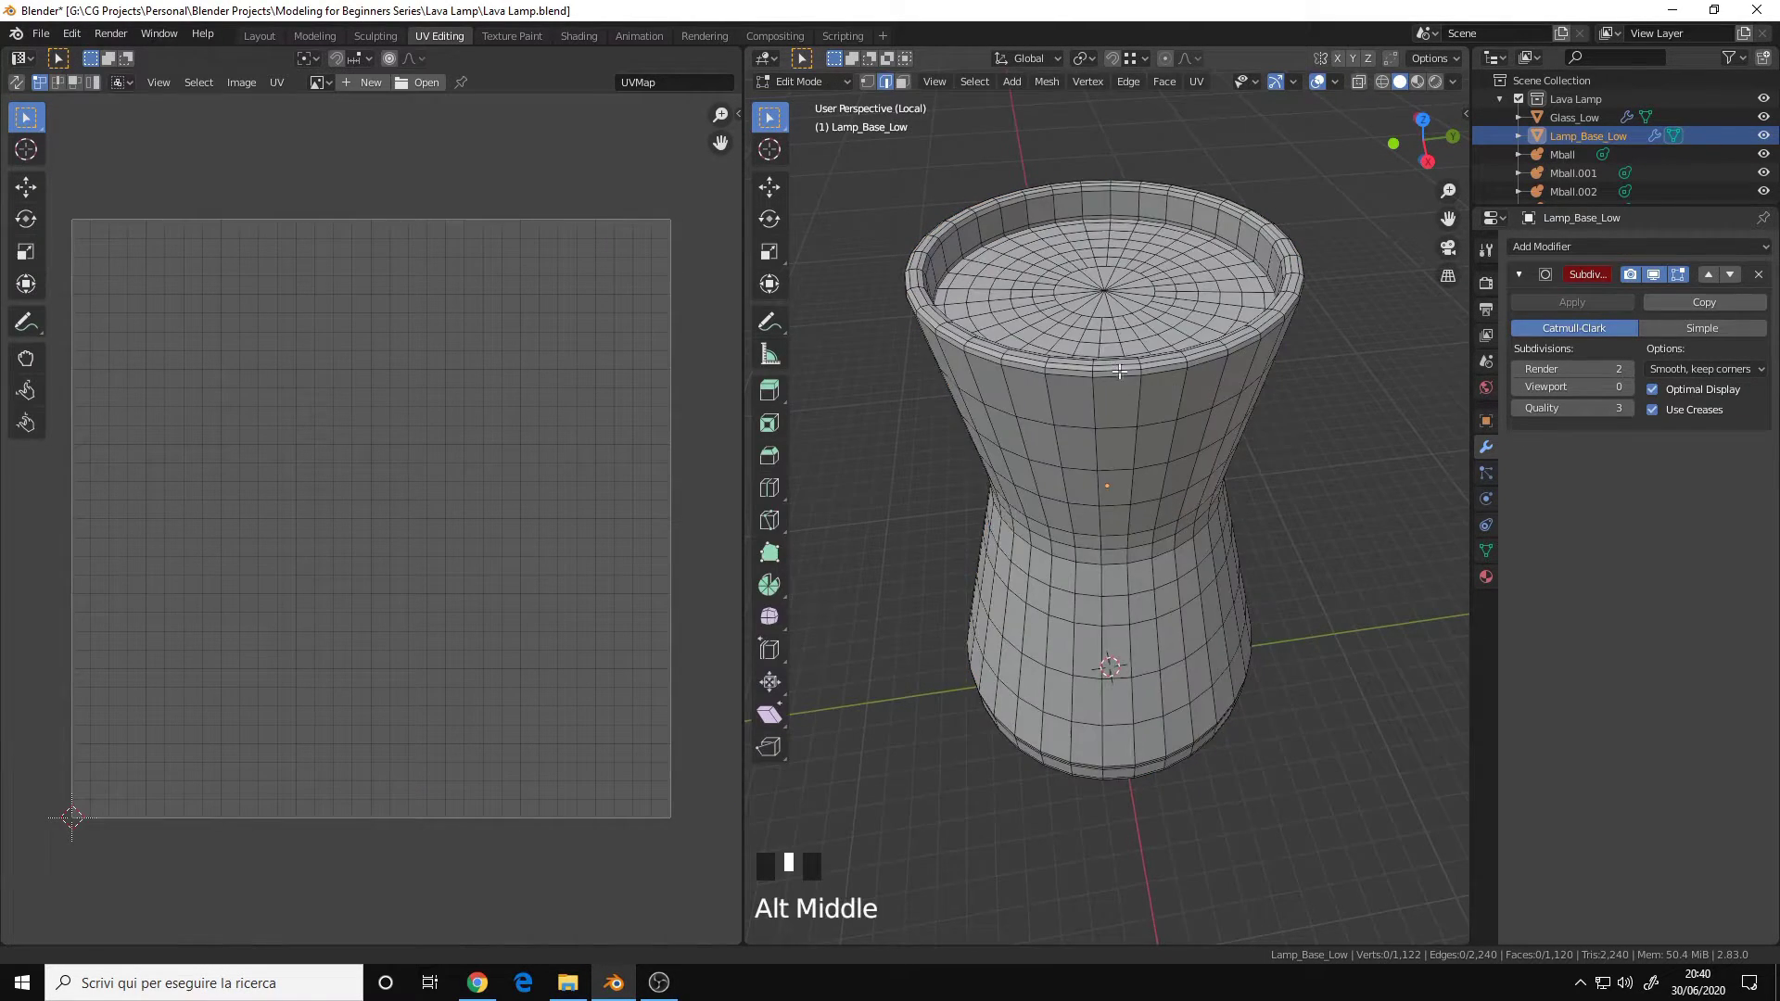
alt+middle_drag(1120, 371, 1181, 525)
alt+middle_drag(1084, 442, 1148, 531)
alt+right_drag(1148, 531, 1190, 484)
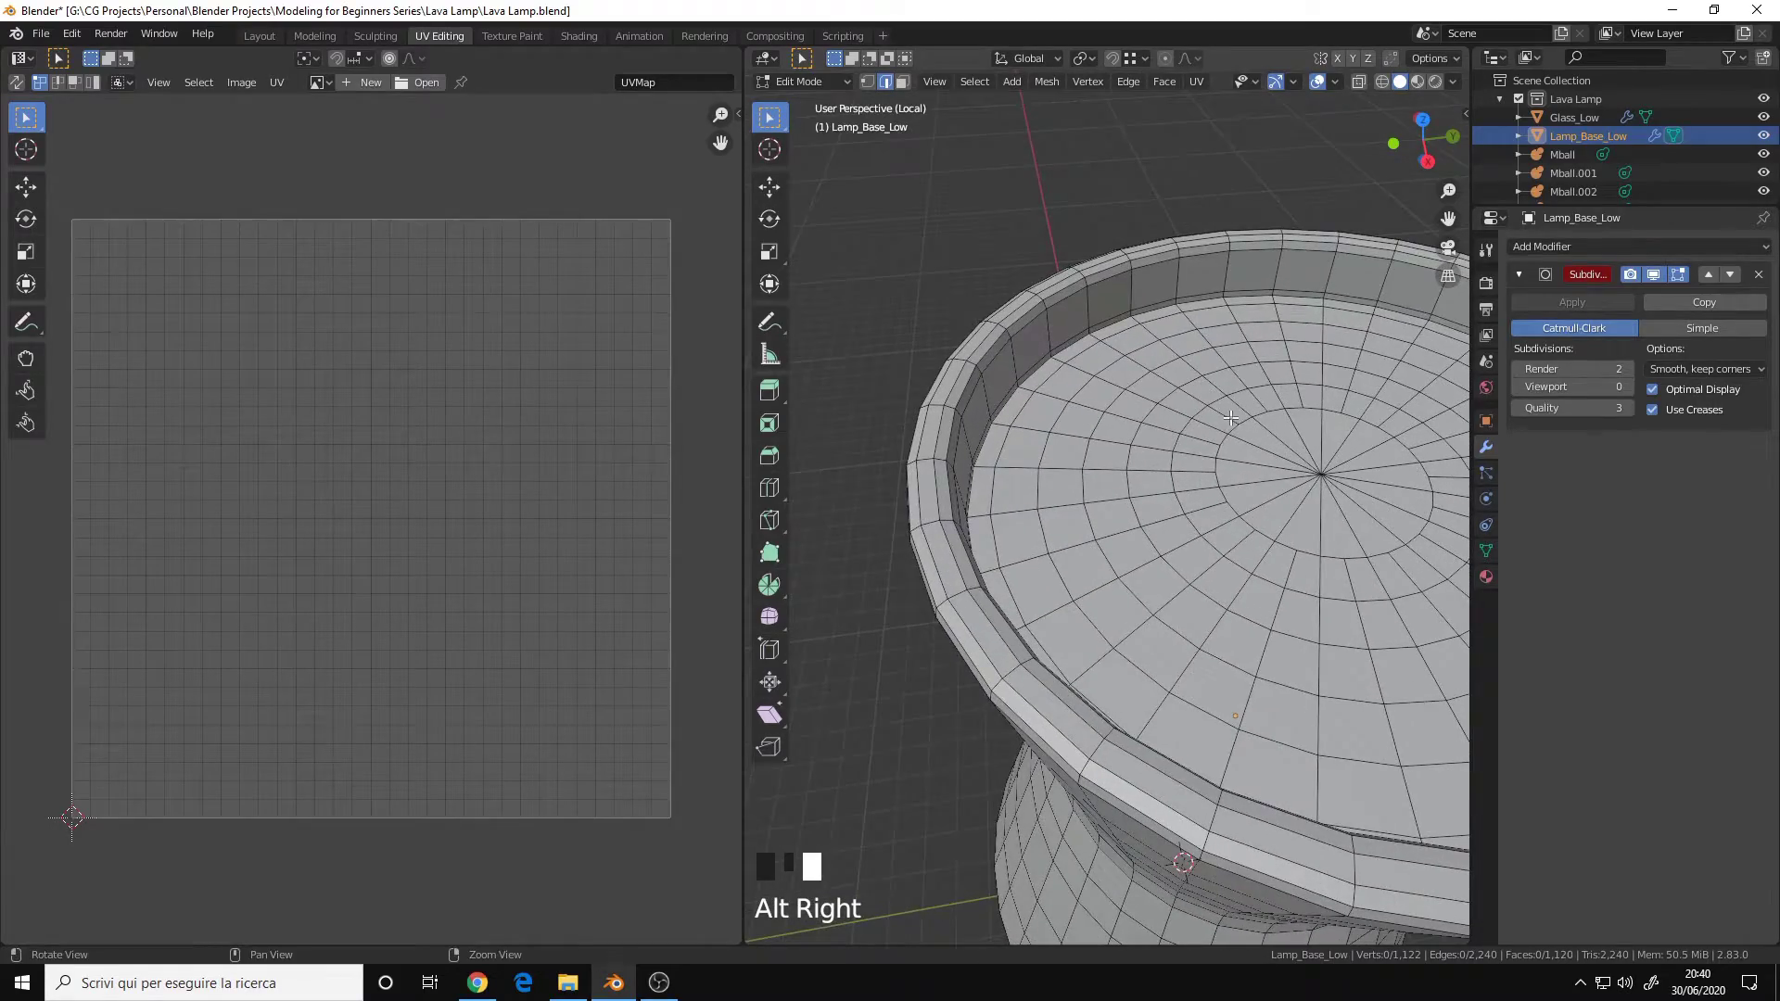
Step: Select the edge loop where the rim's inner wall meets the recessed top disc of the lamp base
alt+middle_drag(1231, 418, 1198, 372)
alt+drag(1199, 373, 1173, 375)
alt+right_drag(1173, 375, 1091, 385)
mouse_move(1088, 384)
alt+mouse_down()
mouse_move(1098, 411)
mouse_move(1120, 320)
mouse_move(1092, 408)
alt+mouse_up()
alt+right_drag(1092, 408, 1170, 371)
alt+middle_drag(1170, 371, 1045, 417)
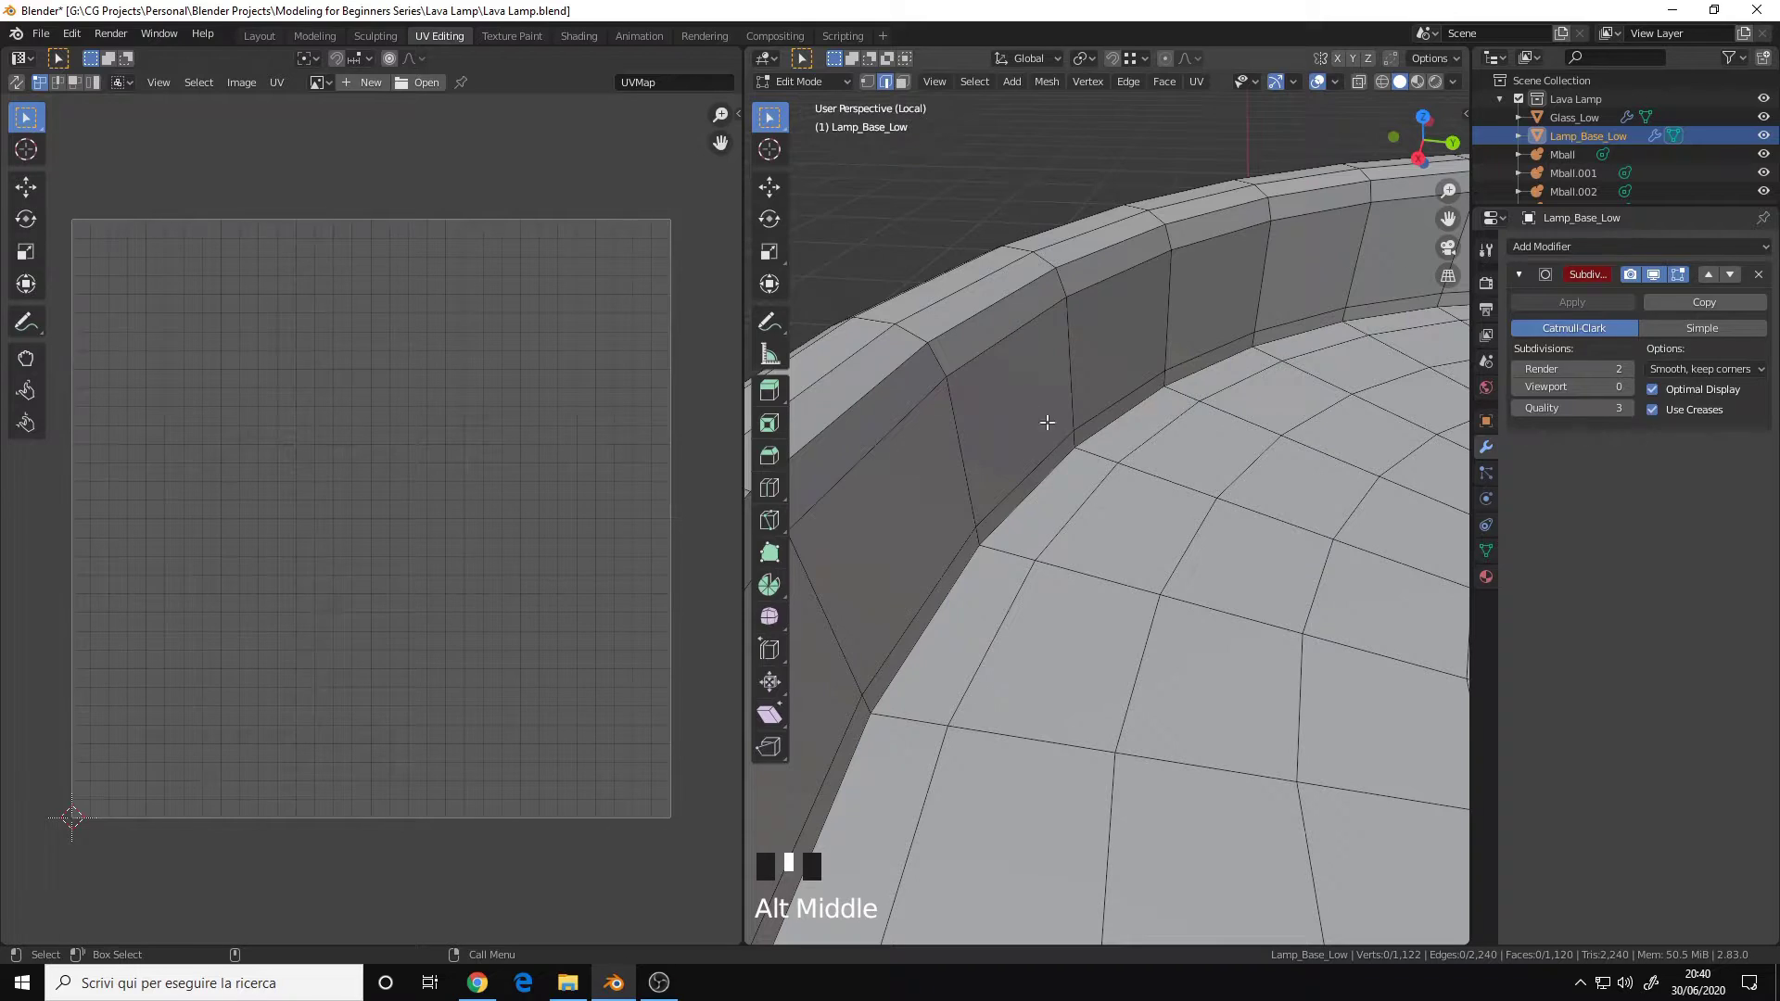
alt+right_drag(1091, 515, 1075, 501)
alt+drag(1075, 500, 1044, 495)
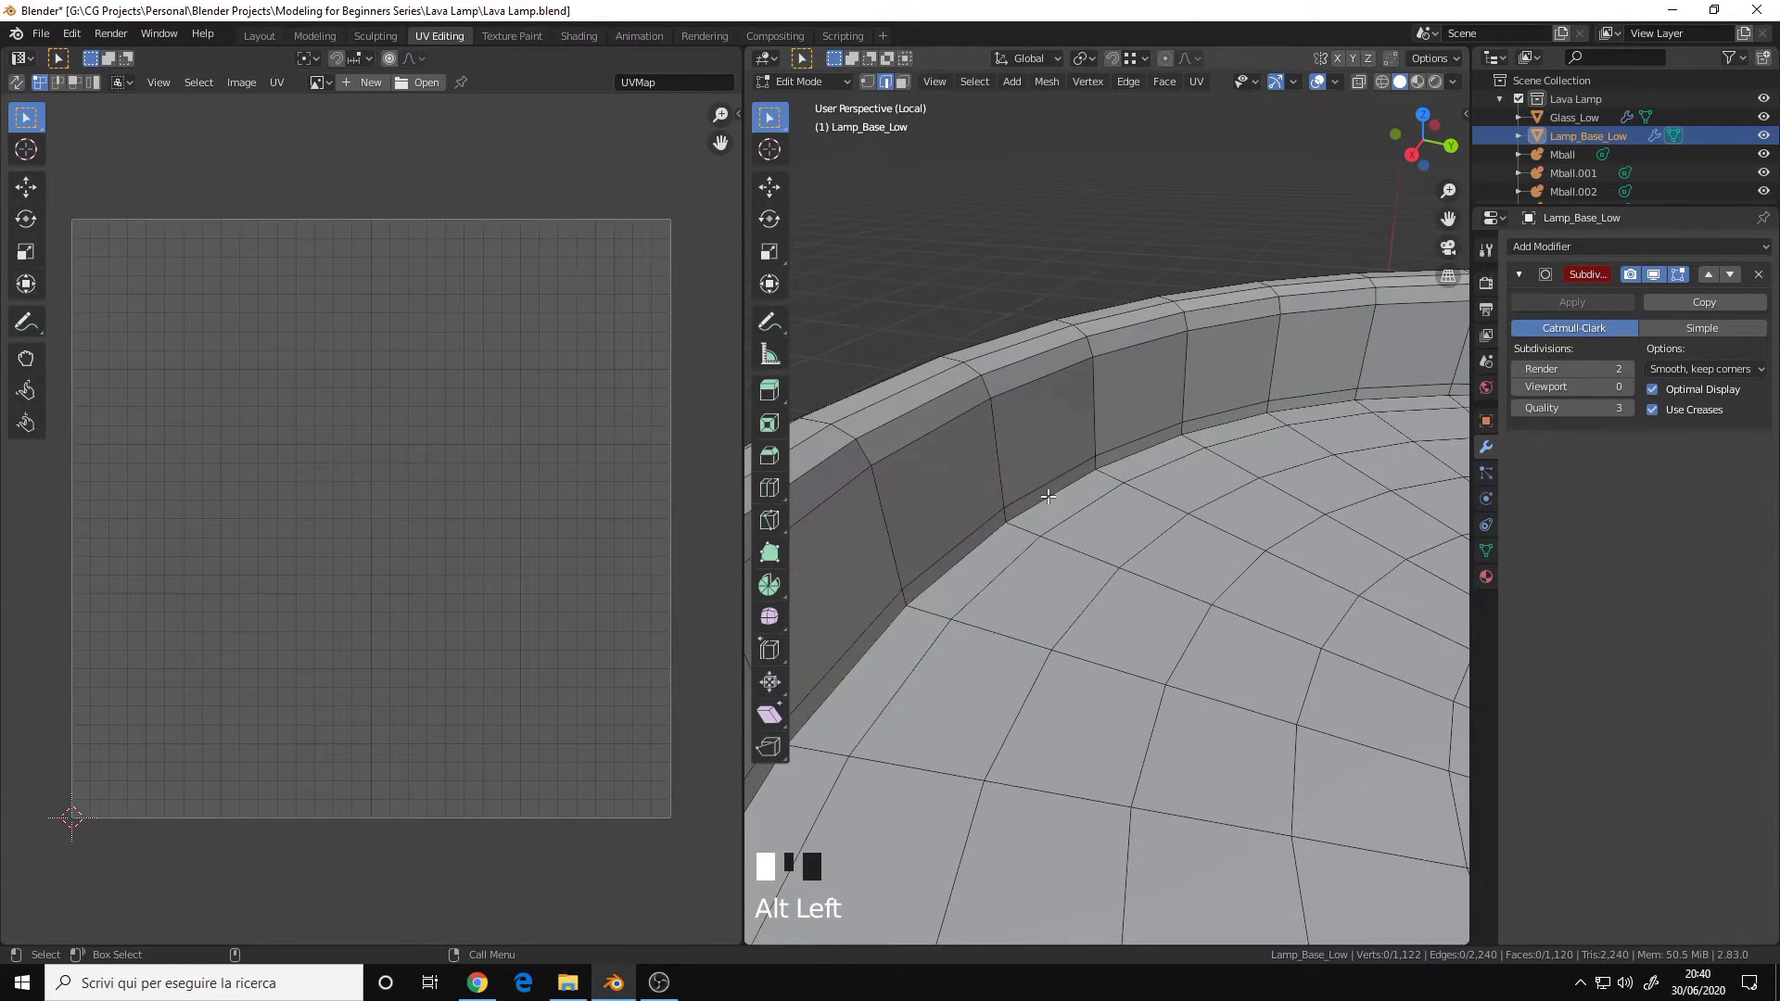
double_click(1045, 497)
alt+right_drag(1052, 497, 1141, 552)
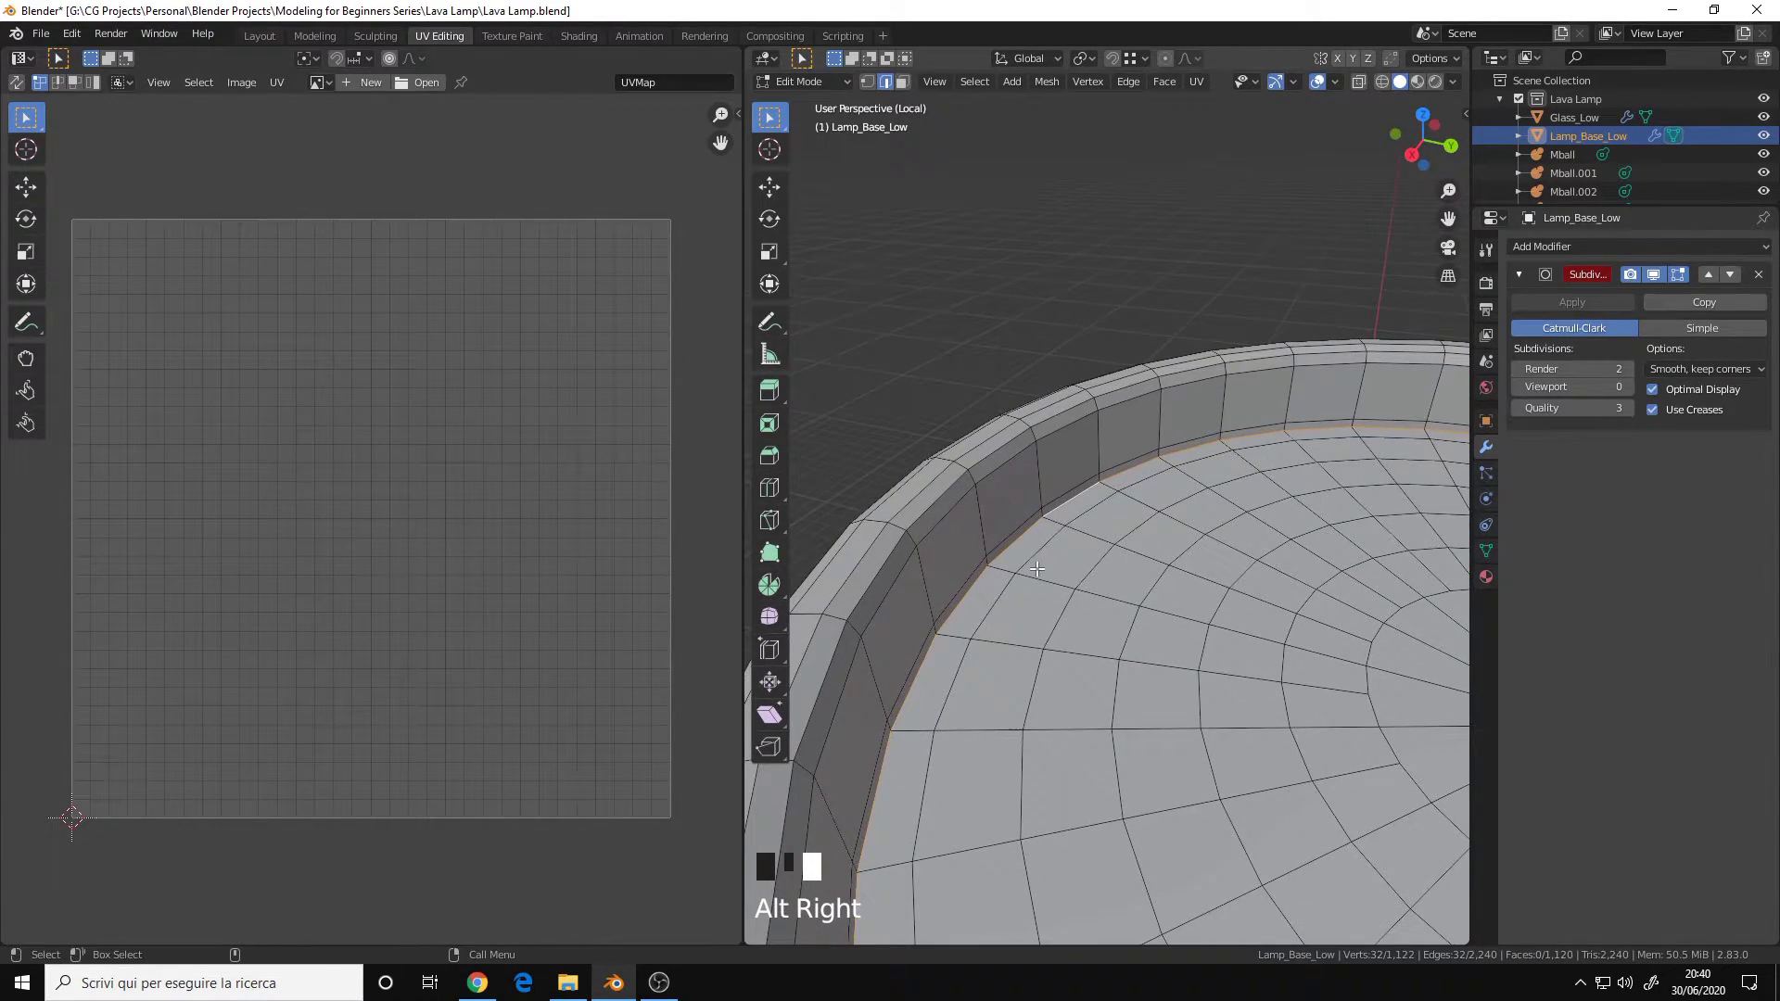
alt+middle_click(1140, 551)
alt+middle_click(1084, 373)
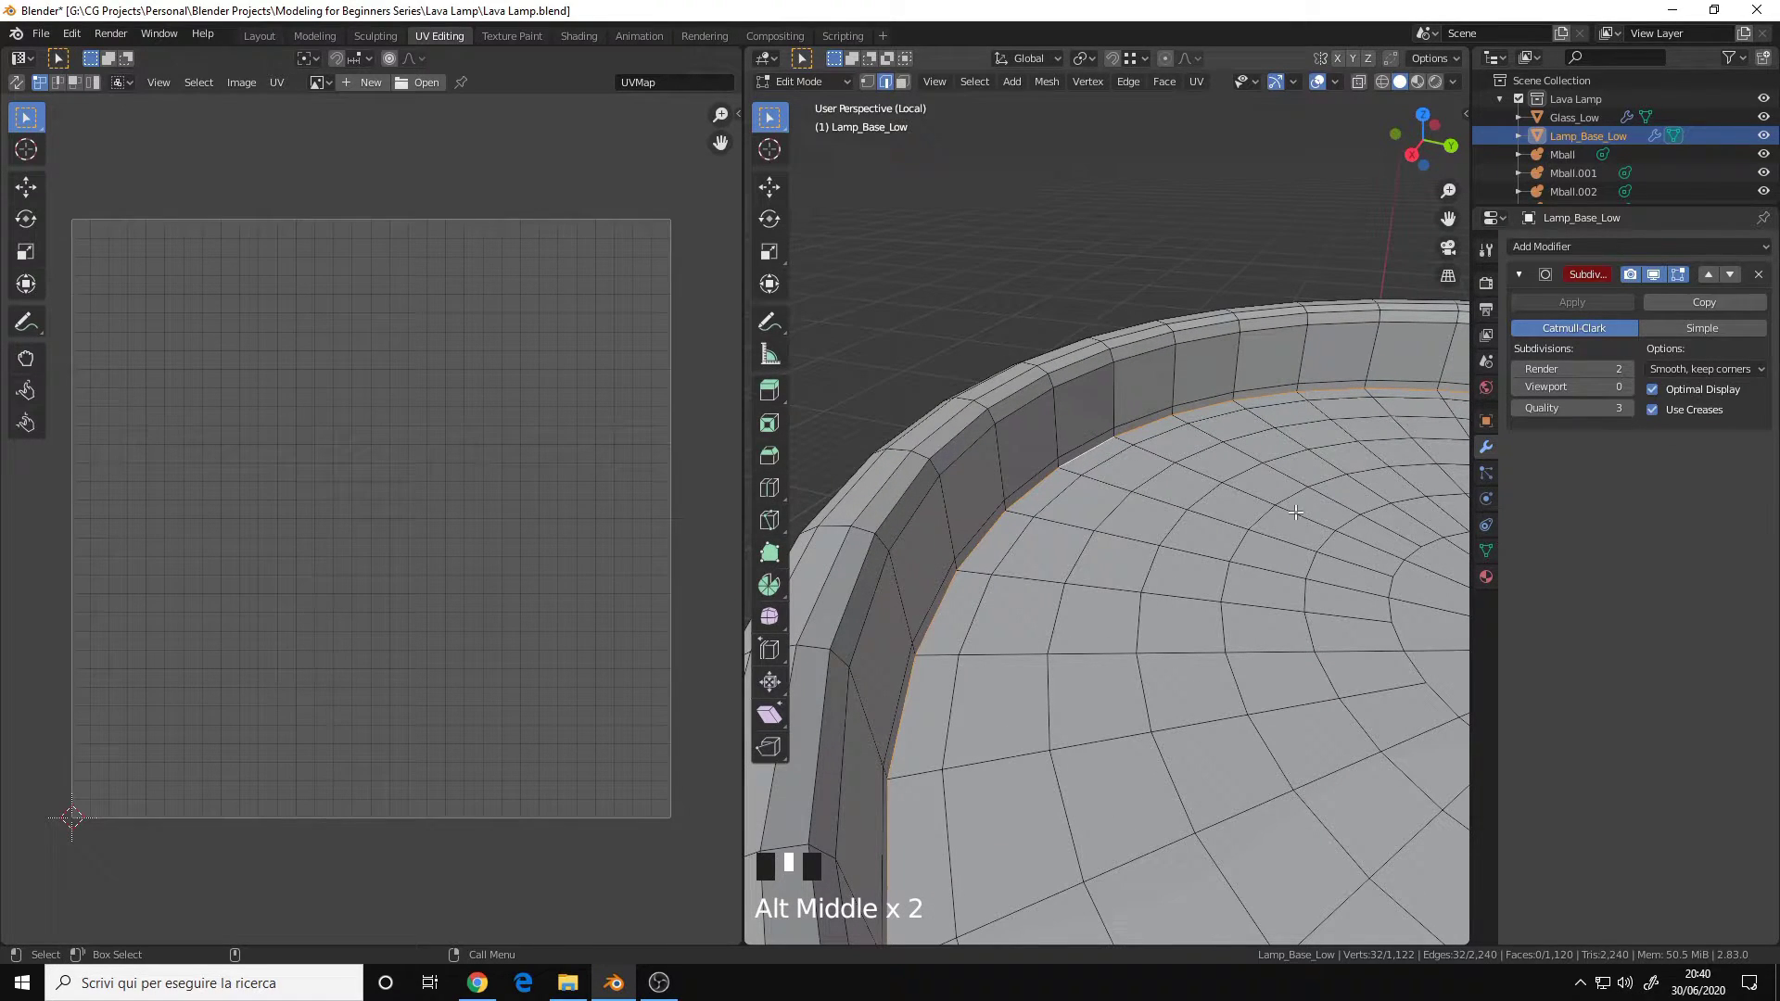
alt+middle_click(1196, 492)
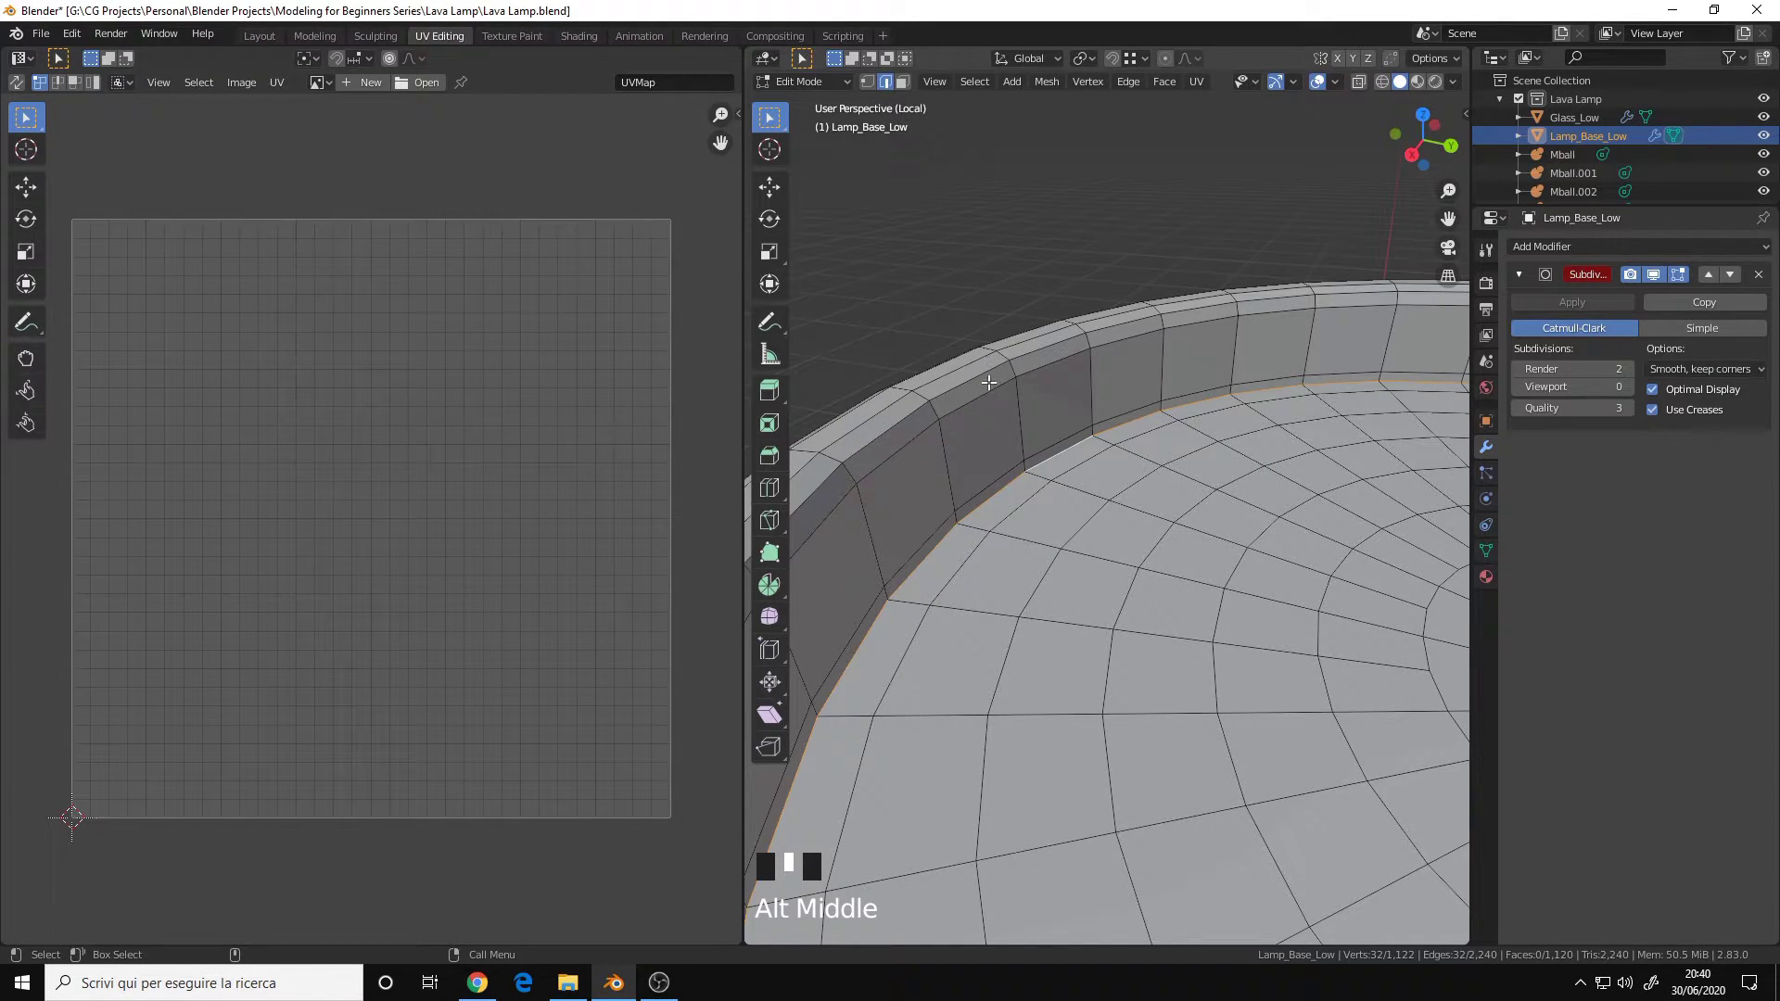
alt+drag(984, 493, 1121, 401)
scroll(1243, 442, down, 4)
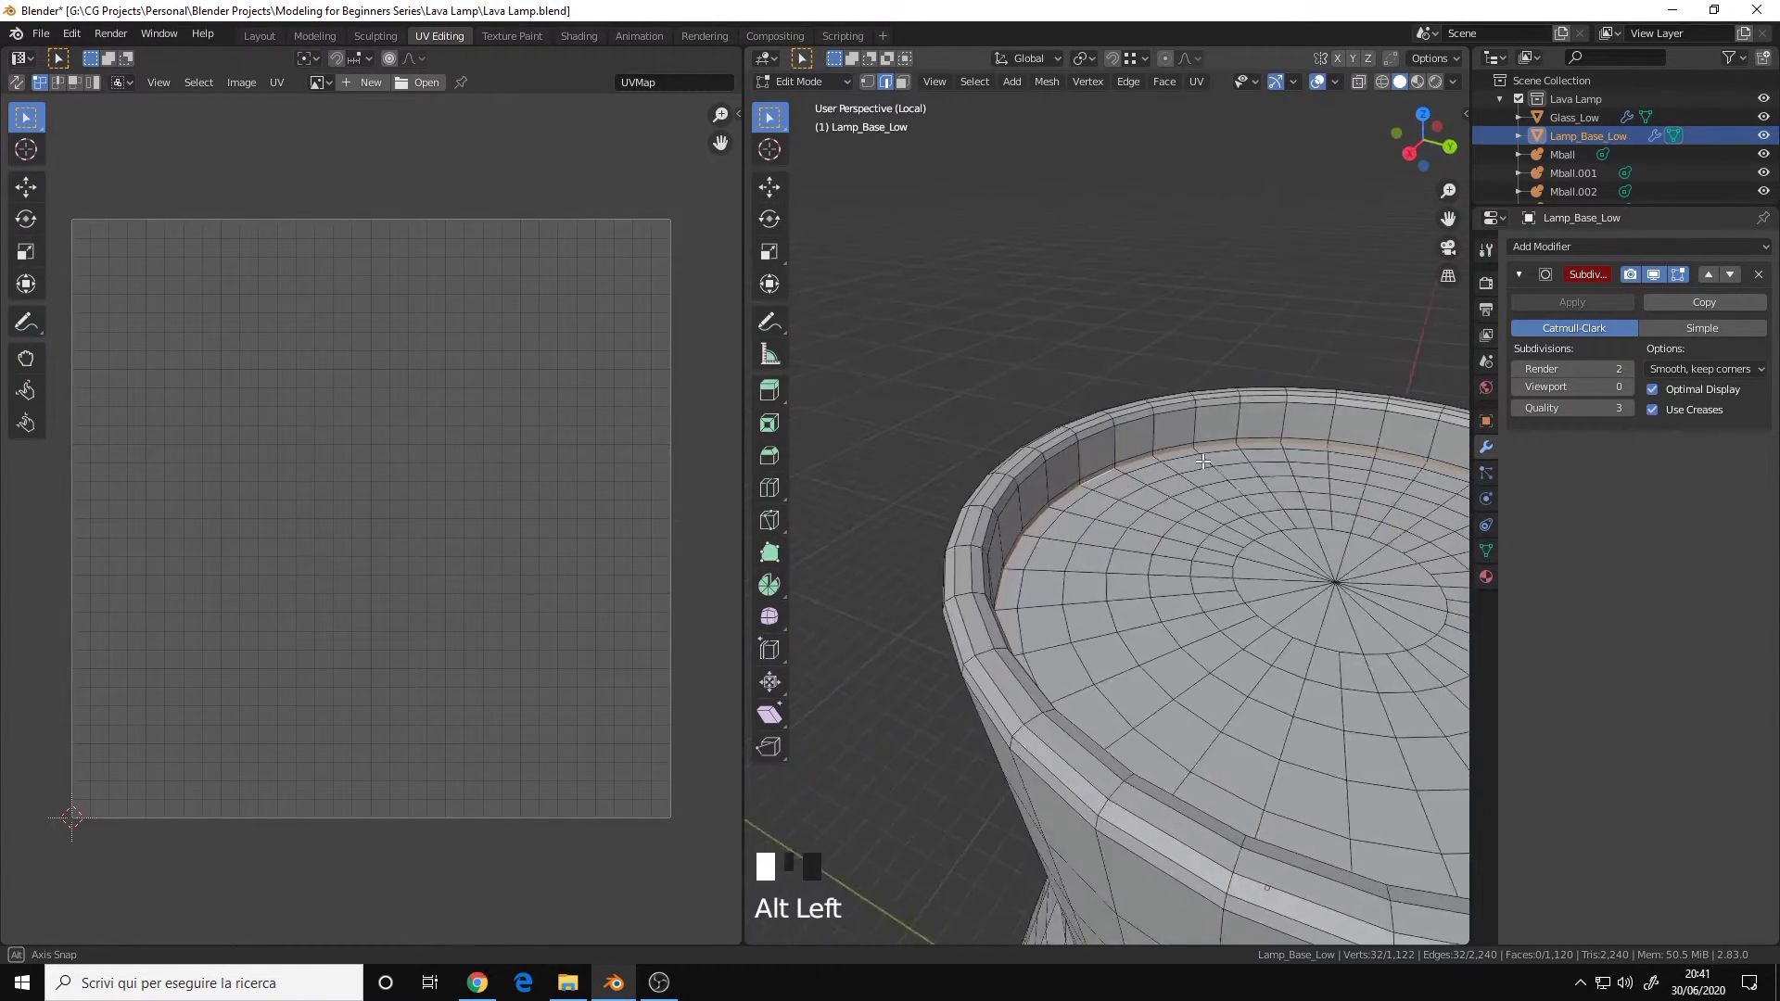
Step: Add the upper edge loop of the rim's inner wall to the lamp base's edge selection
alt+drag(1010, 484, 1124, 447)
alt+middle_drag(1124, 447, 1067, 375)
alt+right_drag(1067, 375, 1024, 380)
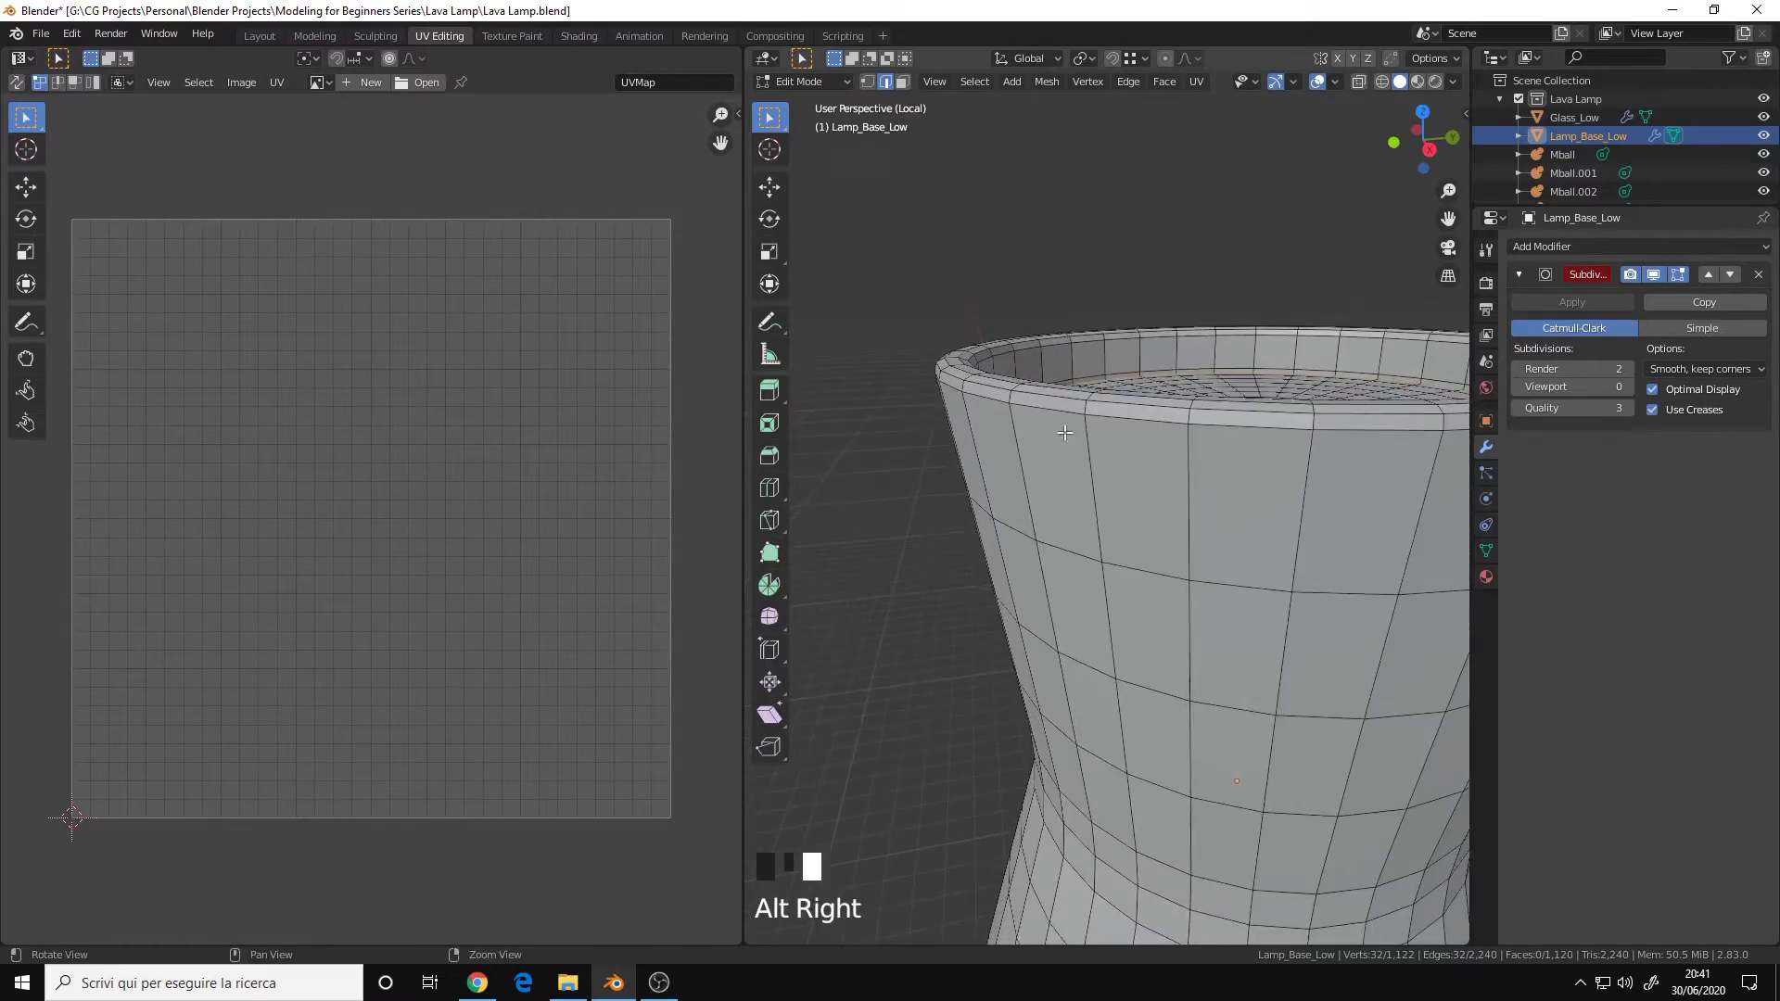
alt+drag(1025, 380, 957, 421)
alt+middle_drag(956, 422, 985, 487)
alt+right_drag(985, 487, 1104, 489)
alt+shift+click(1104, 488)
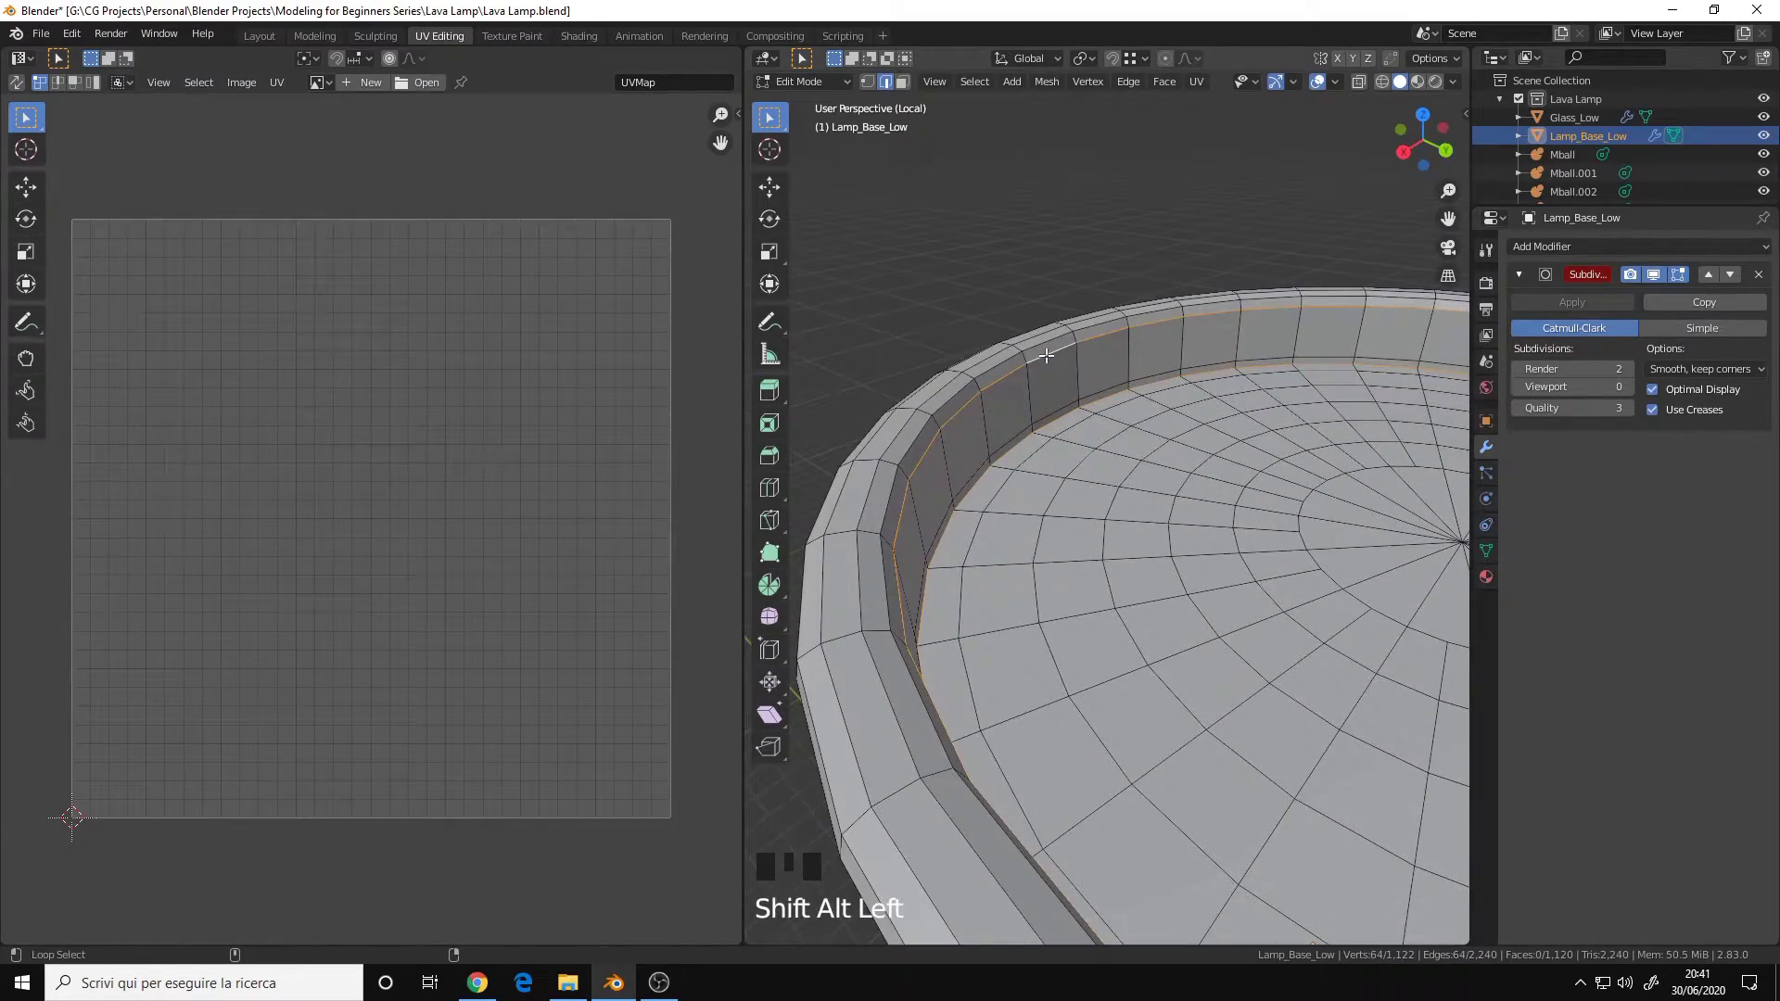
Step: Add the lamp base's bottom outer edge loop and the loop along the top of its lower band to the selection
alt+middle_drag(1104, 488, 1164, 463)
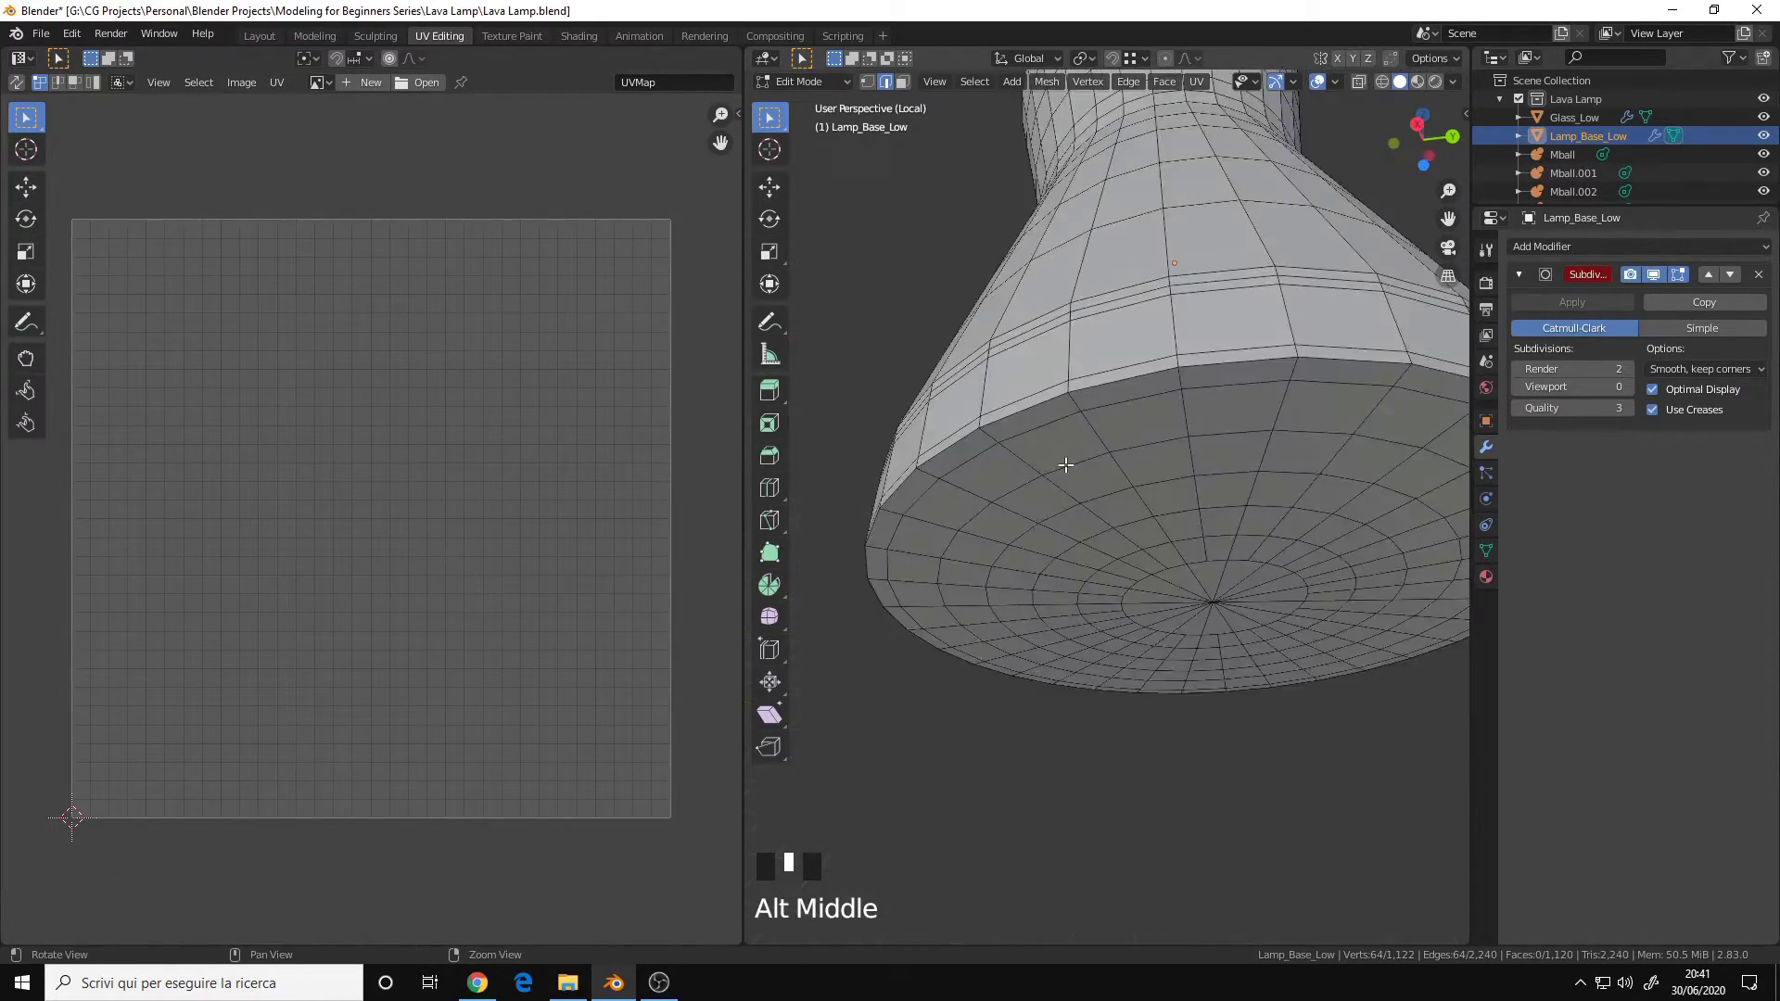
alt+right_drag(1164, 463, 1147, 403)
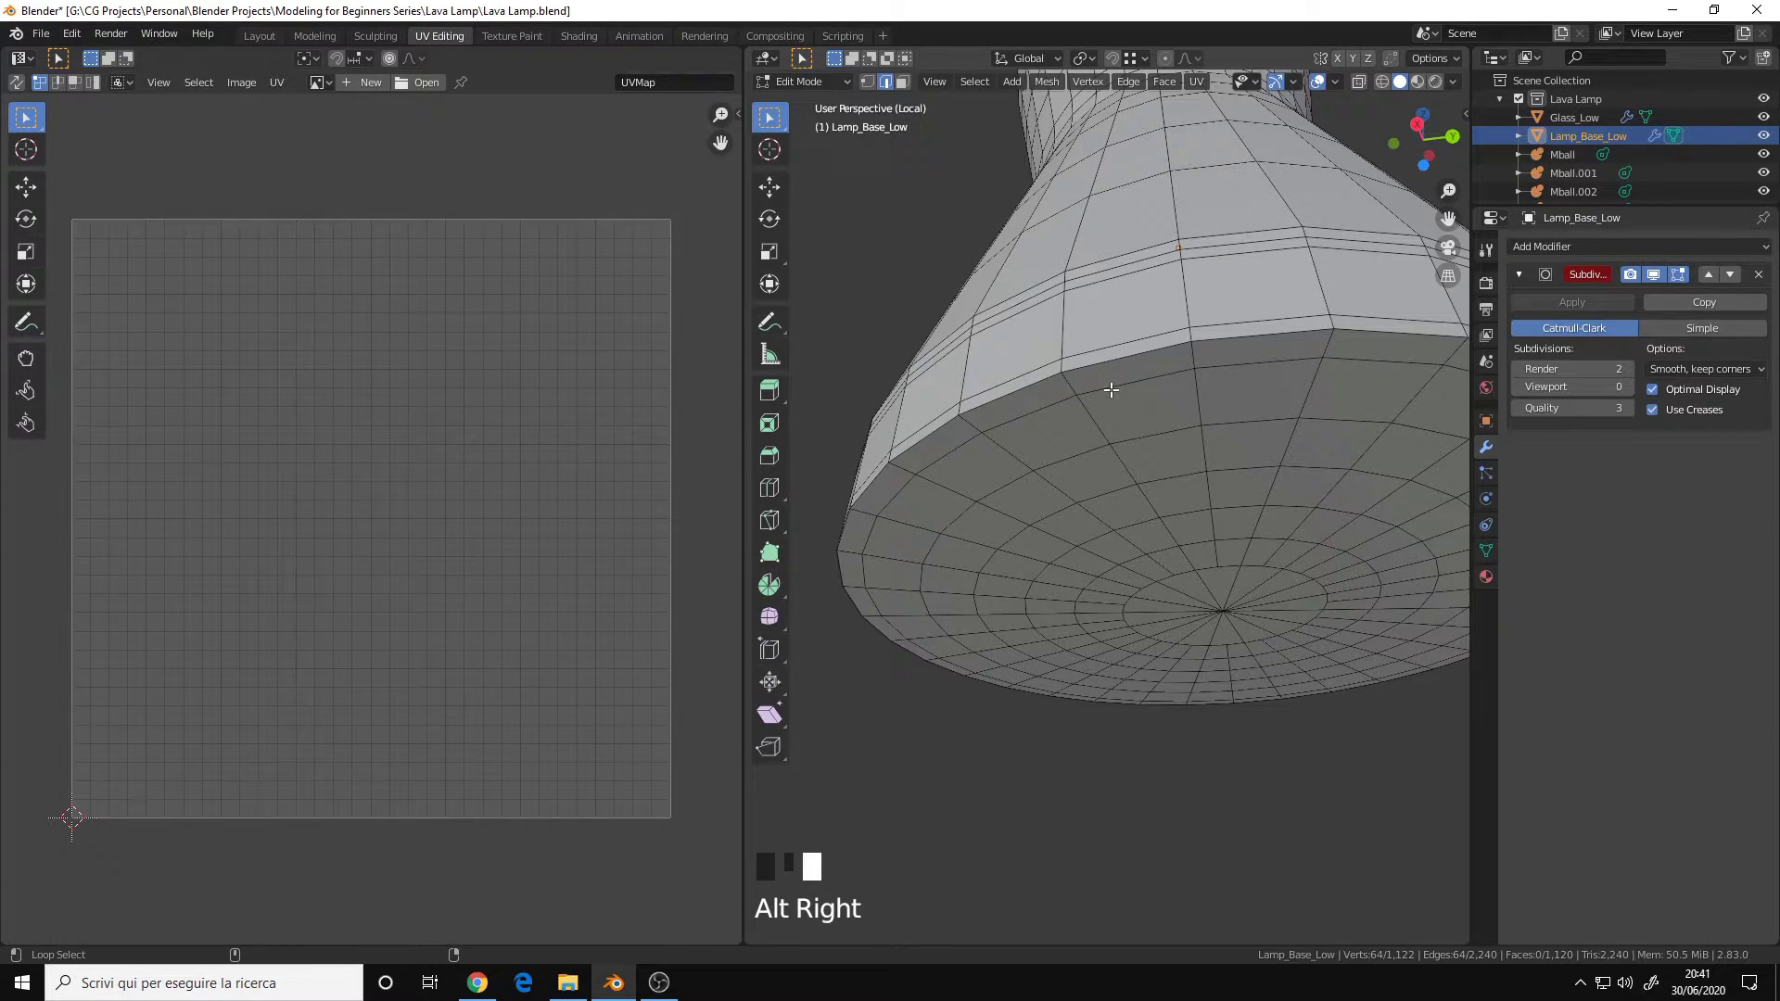
alt+shift+click(1106, 362)
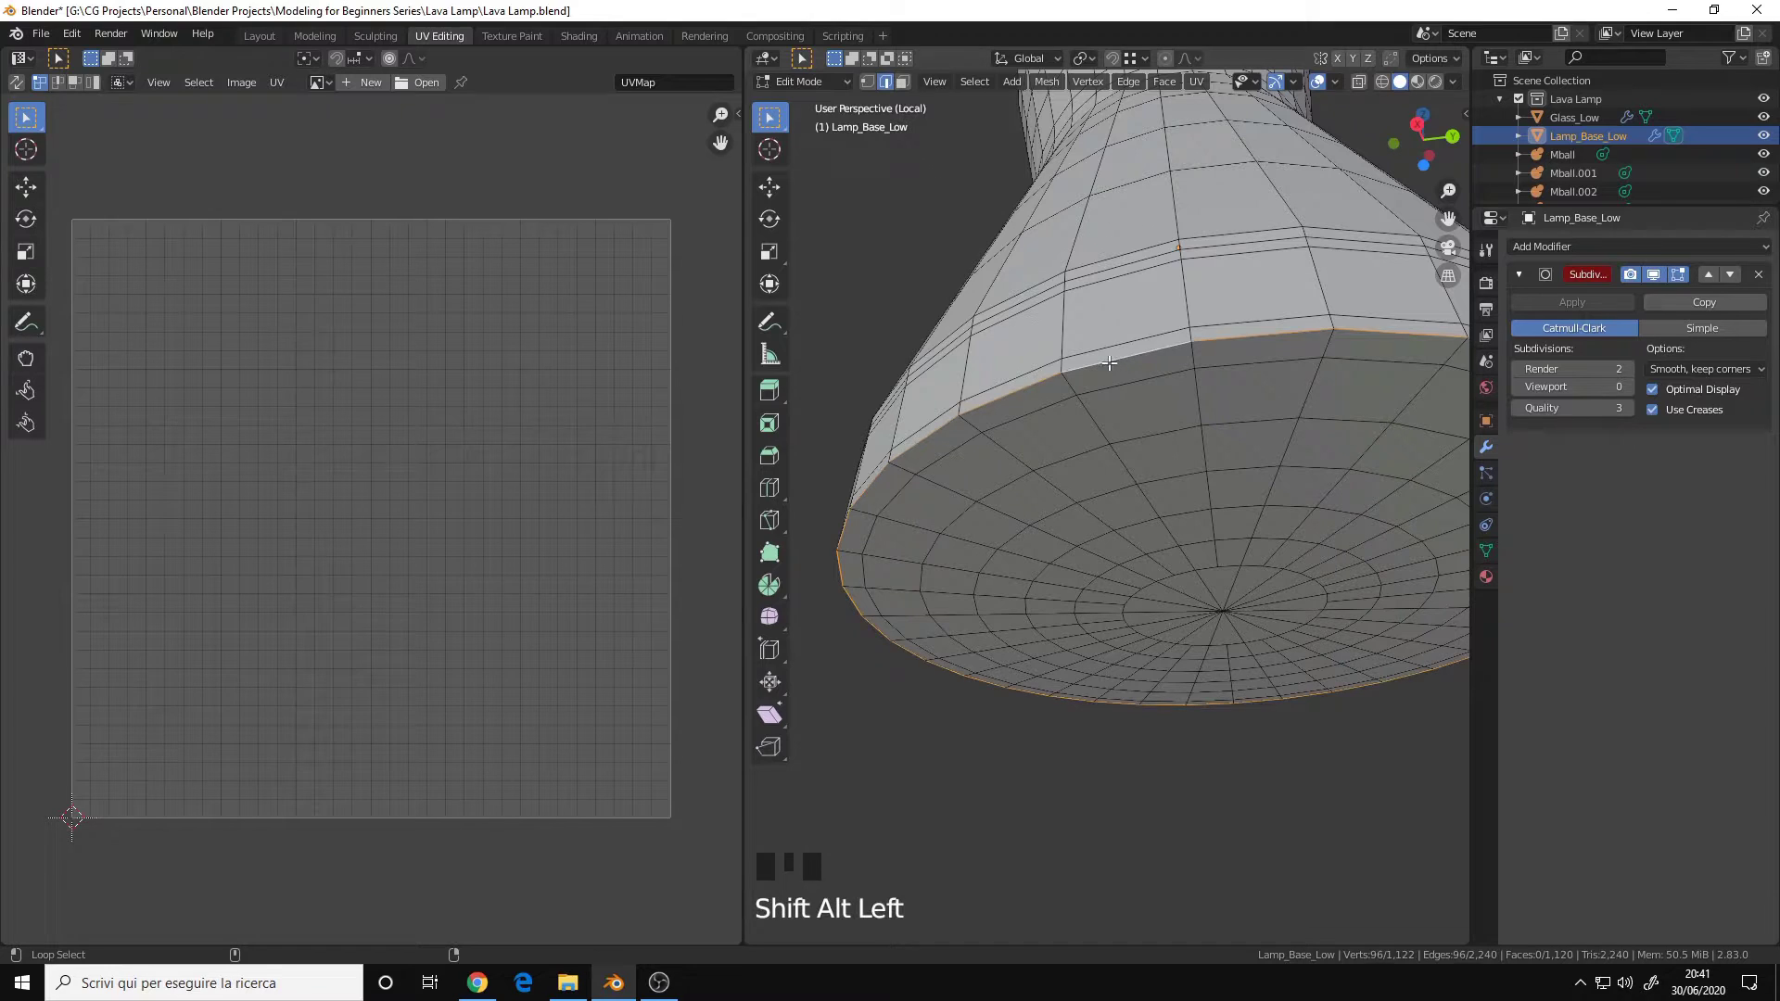
alt+drag(1108, 362, 1119, 463)
alt+shift+click(1124, 438)
alt+right_drag(1124, 429, 1127, 399)
alt+middle_drag(1127, 399, 1118, 454)
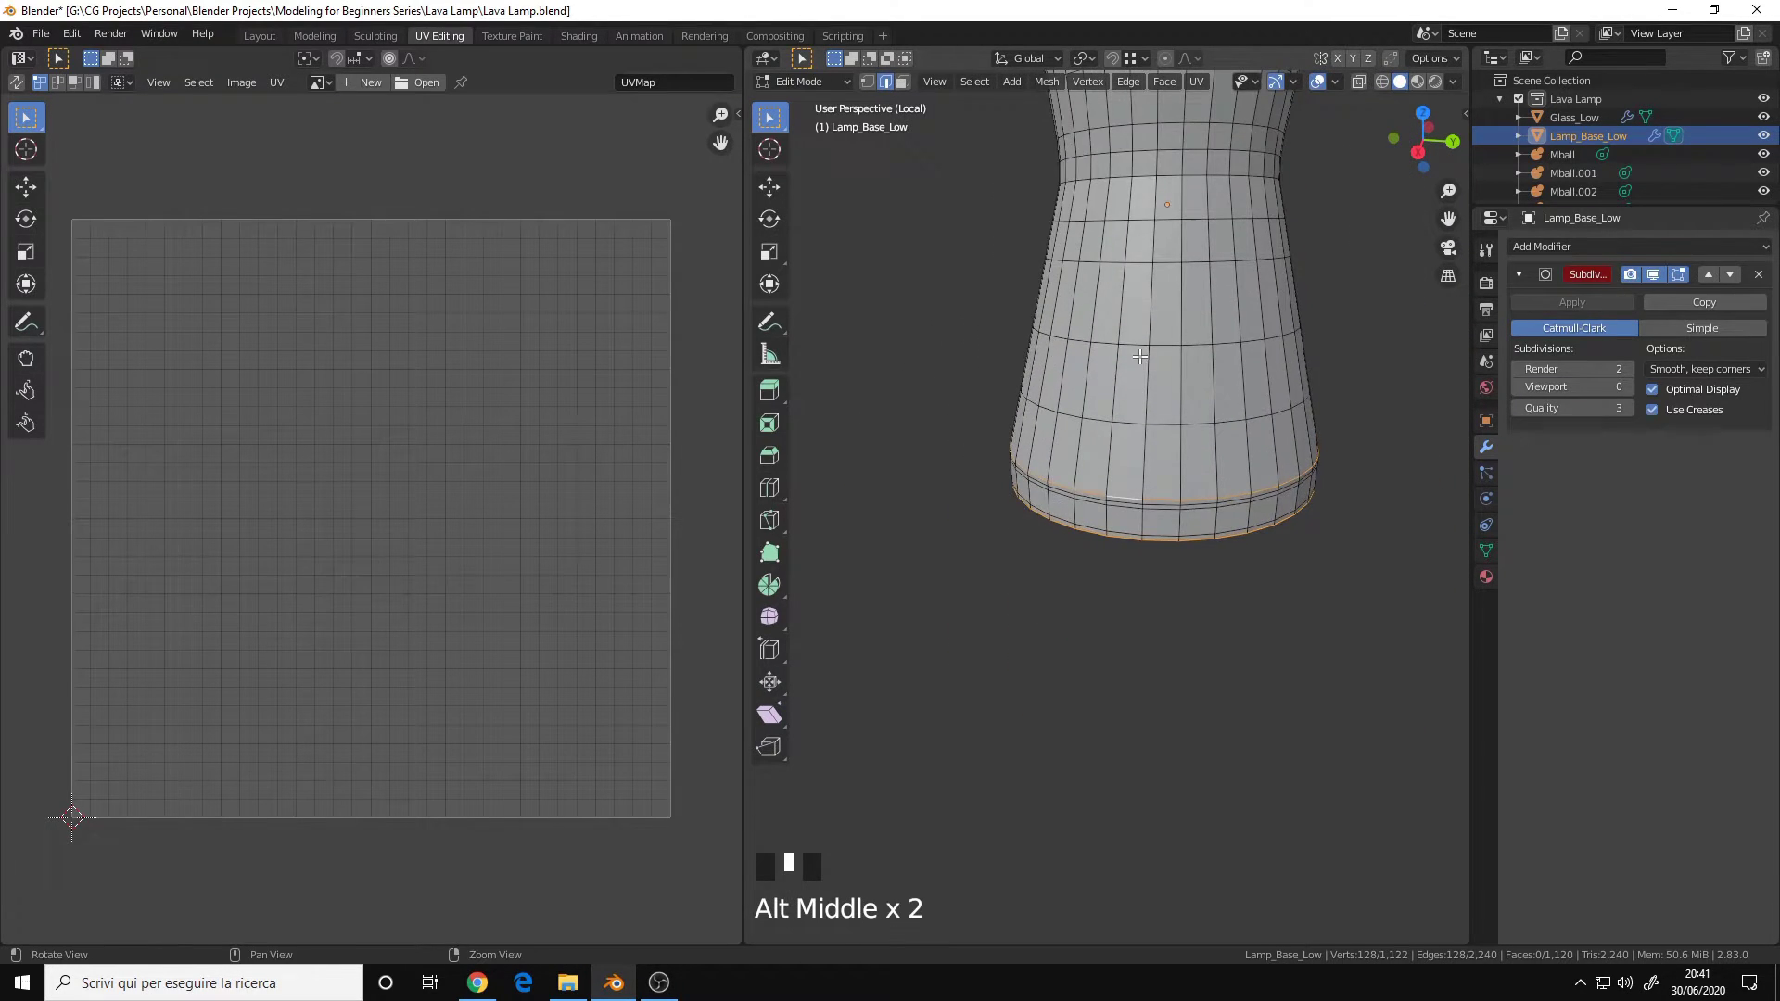
Step: Add the outer edge loop just below the lamp base's top rim to the selection
mouse_move(1118, 454)
alt+mouse_down()
mouse_move(1139, 371)
mouse_move(1097, 445)
alt+mouse_up()
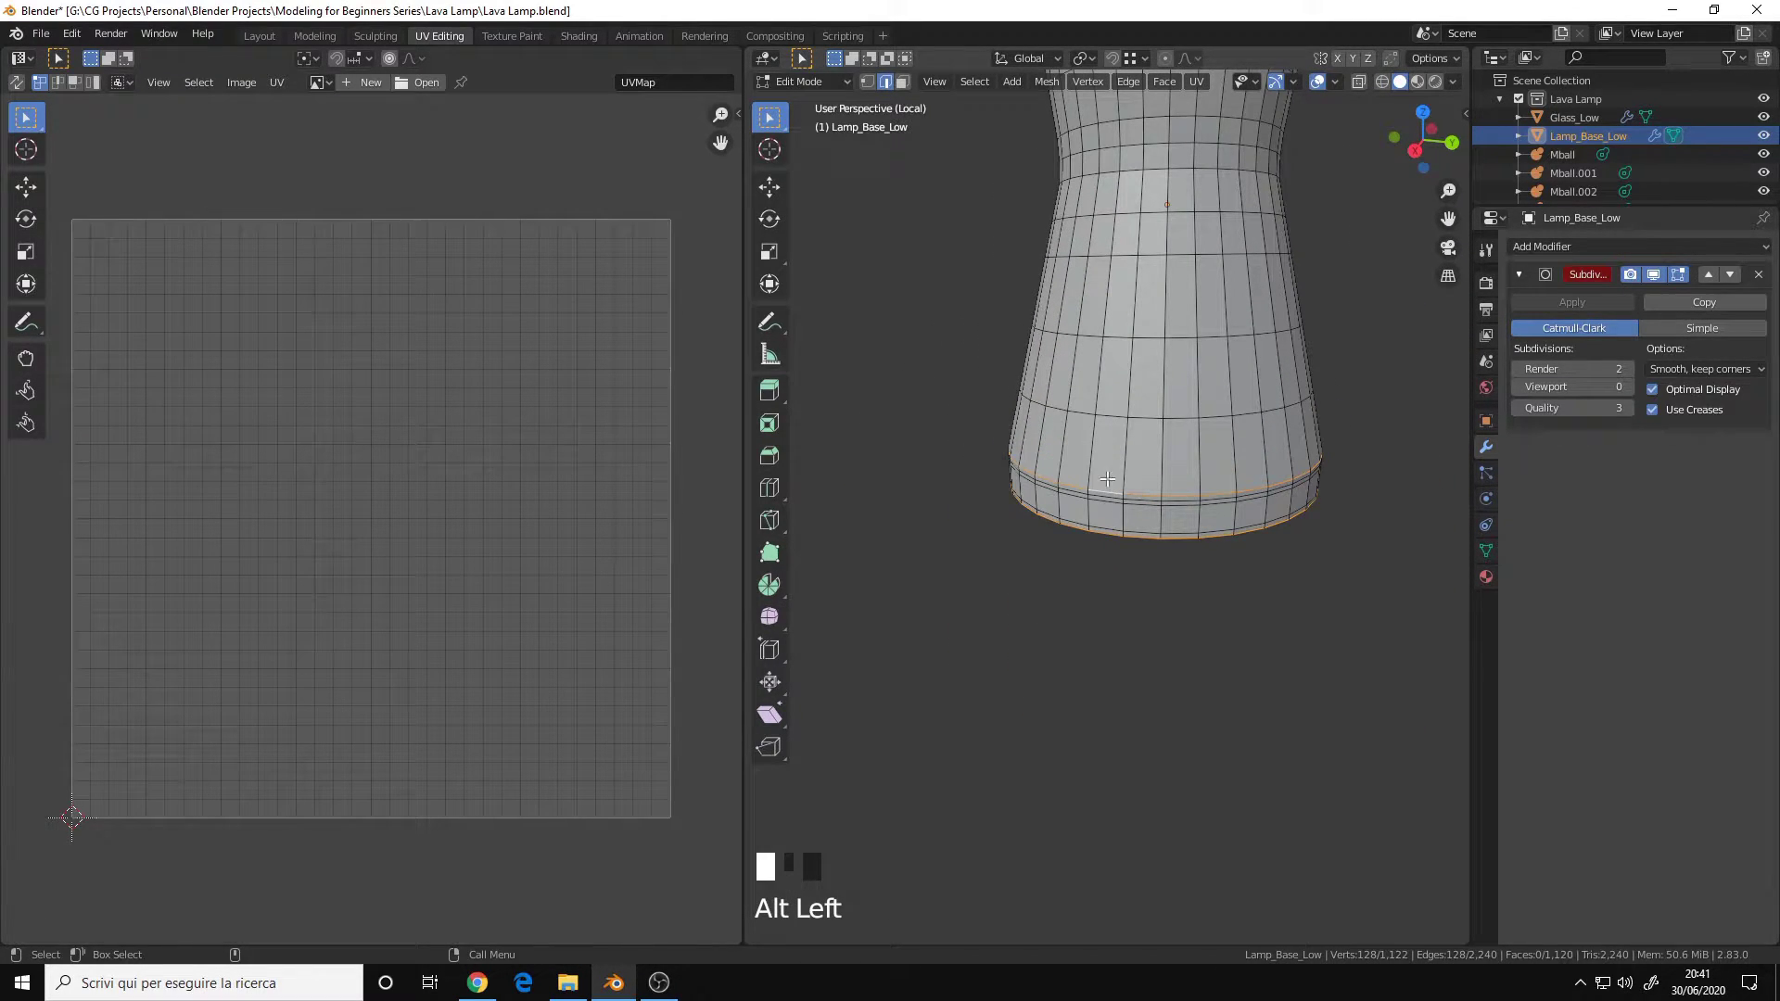
mouse_move(1135, 523)
alt+middle_down()
mouse_move(1137, 558)
mouse_move(1139, 520)
alt+middle_up()
alt+drag(1139, 521, 1101, 407)
alt+right_drag(1099, 410, 1071, 411)
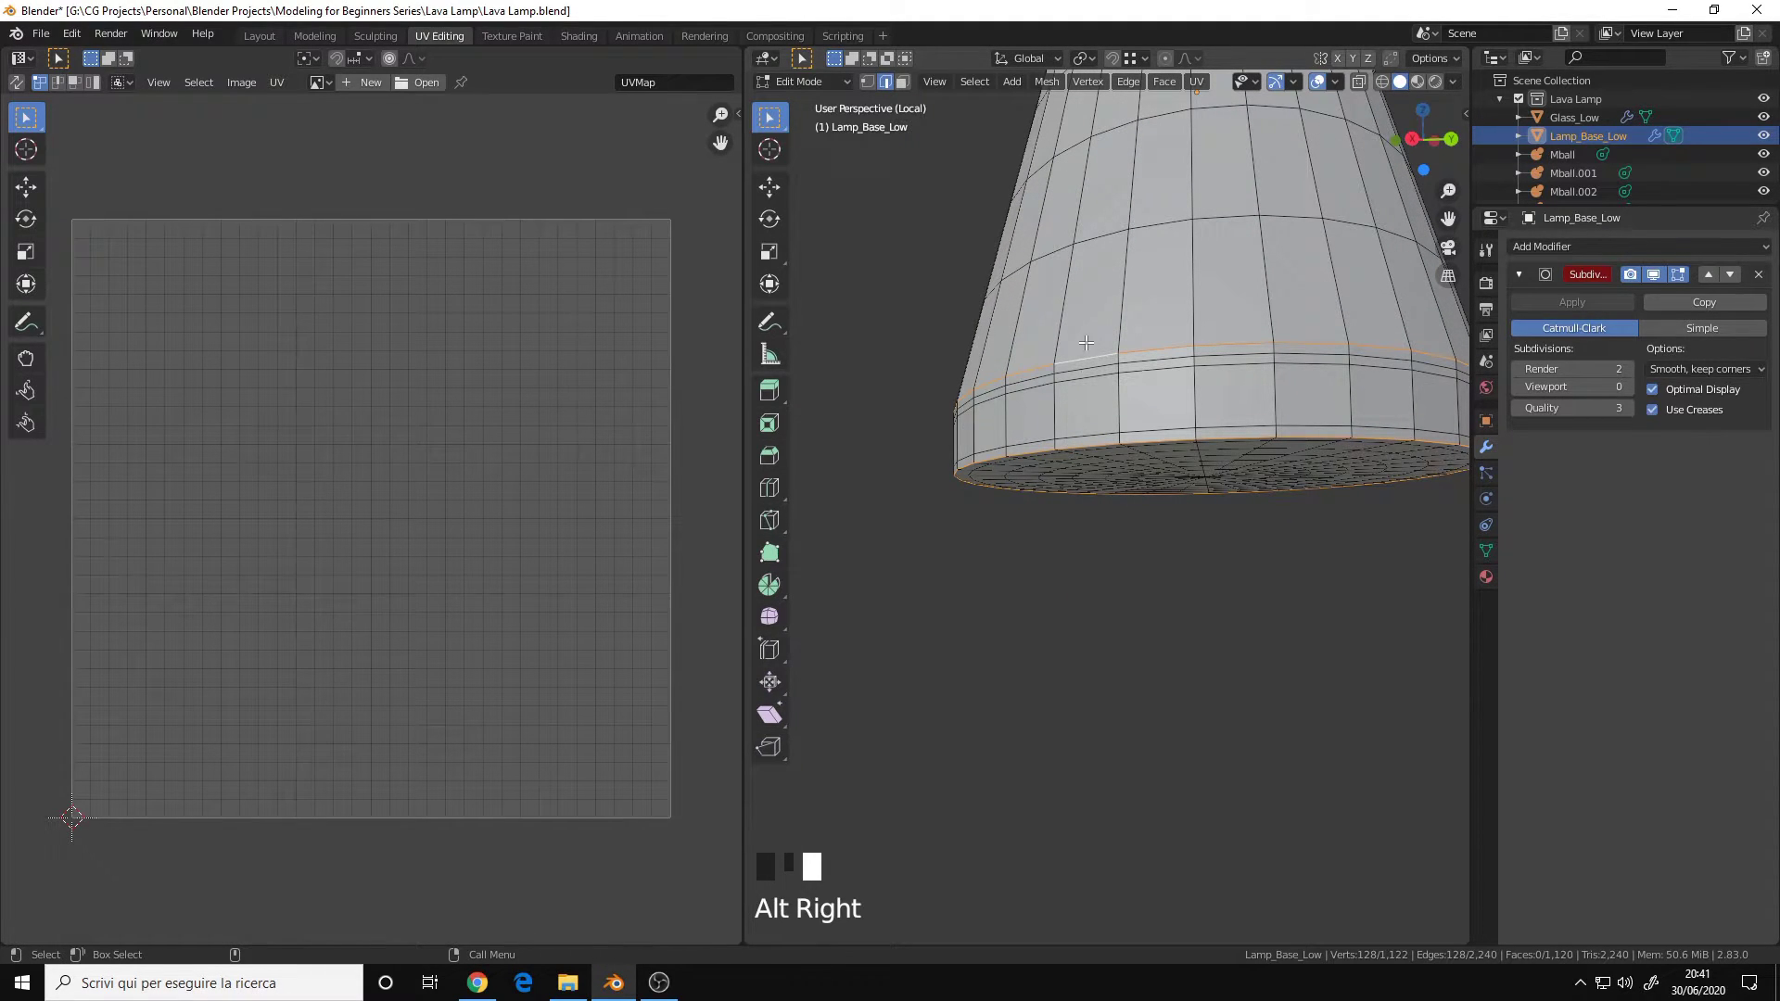
alt+drag(1080, 408, 1083, 480)
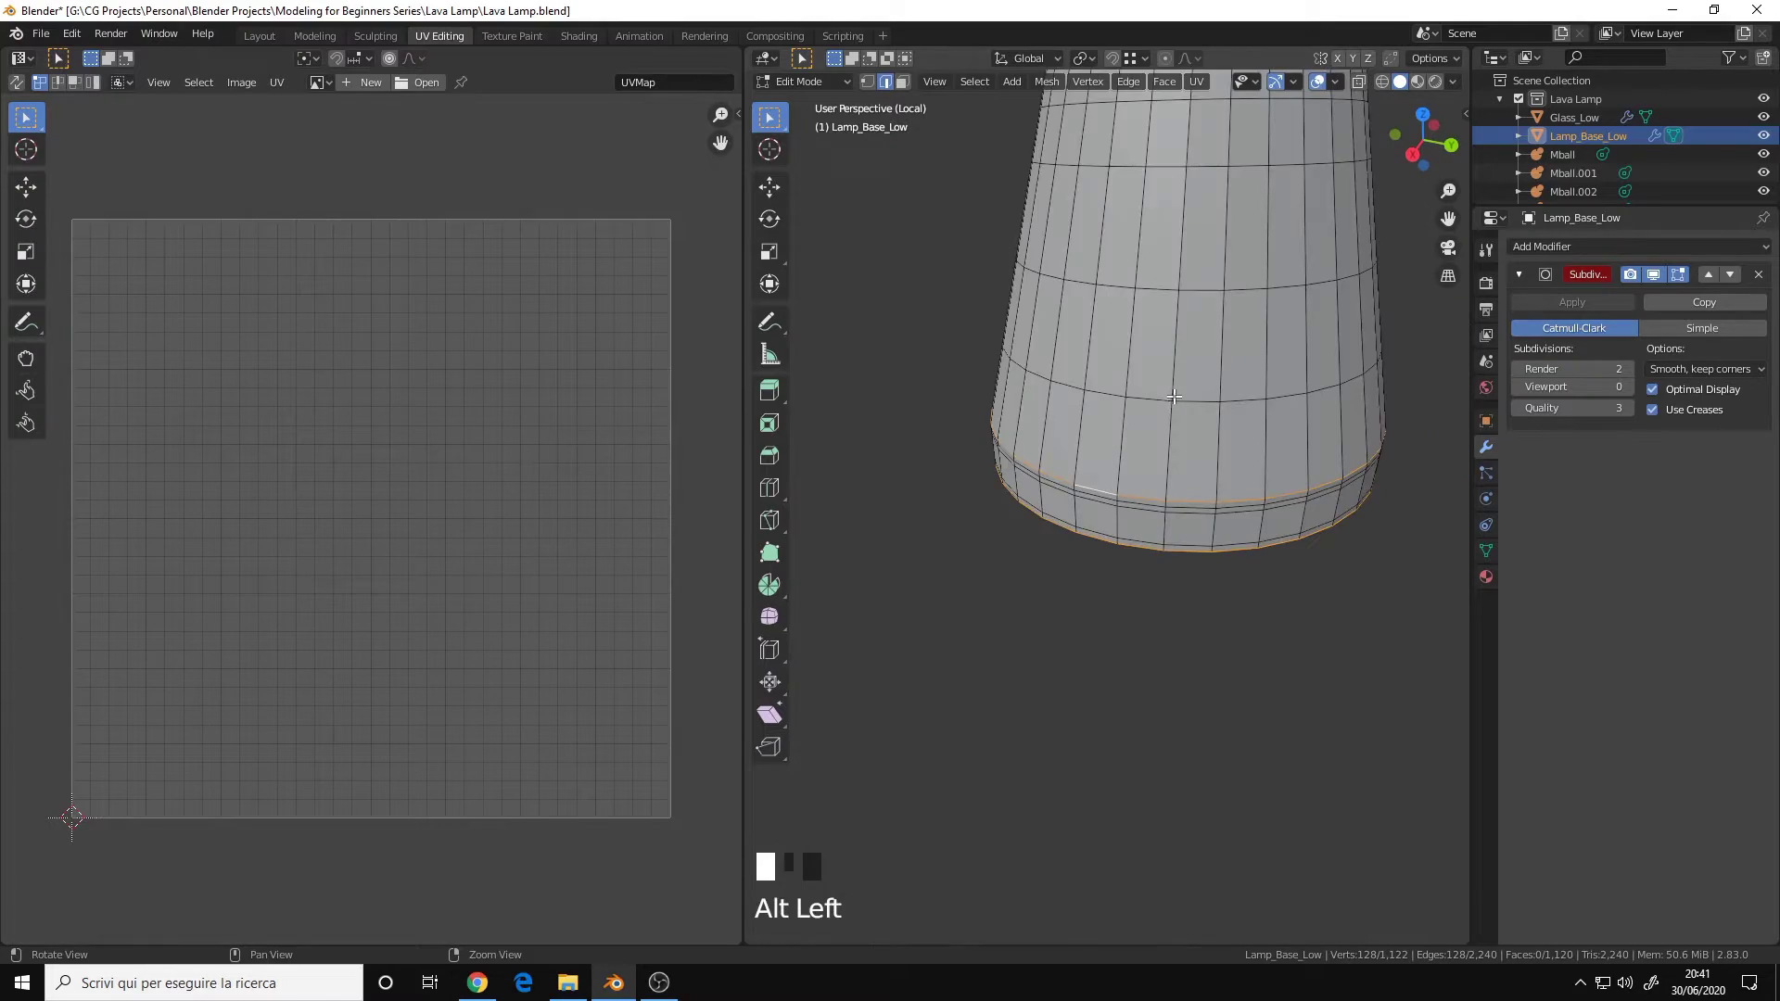
alt+shift+click(1073, 470)
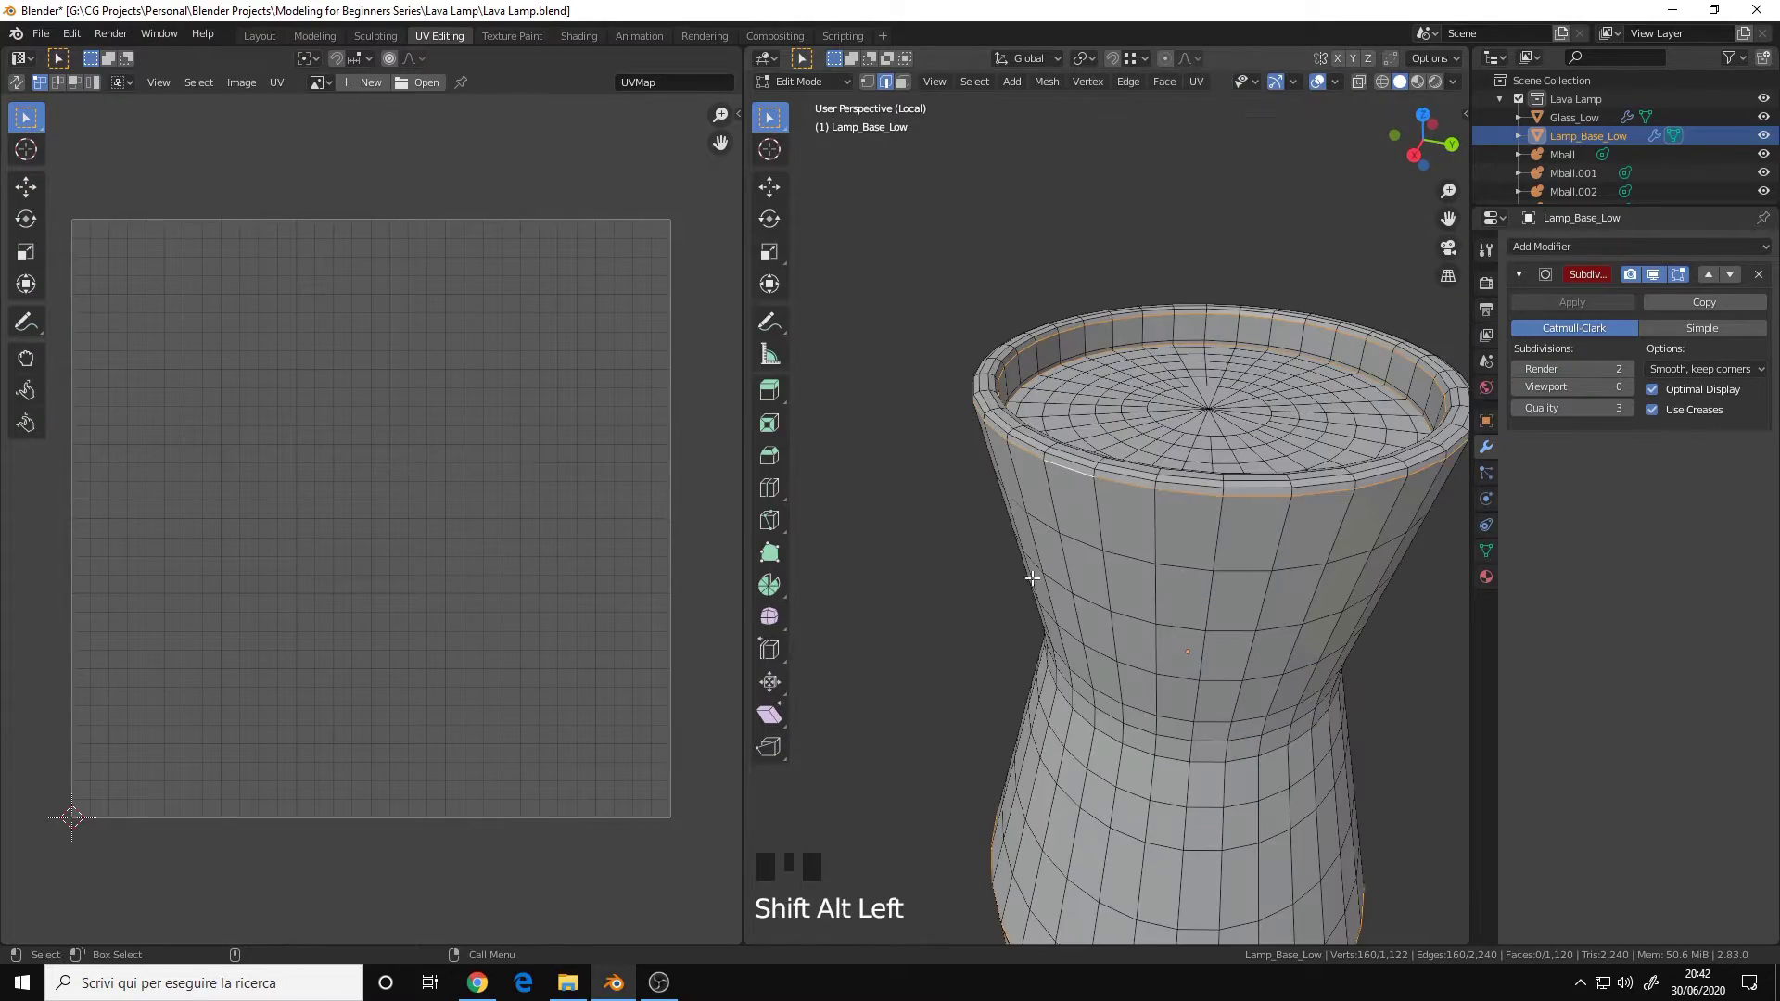
Step: Mark the selected edge loops as seams and turn on Live Unwrap
alt+right_drag(1075, 491, 1103, 511)
alt+drag(1102, 510, 1142, 594)
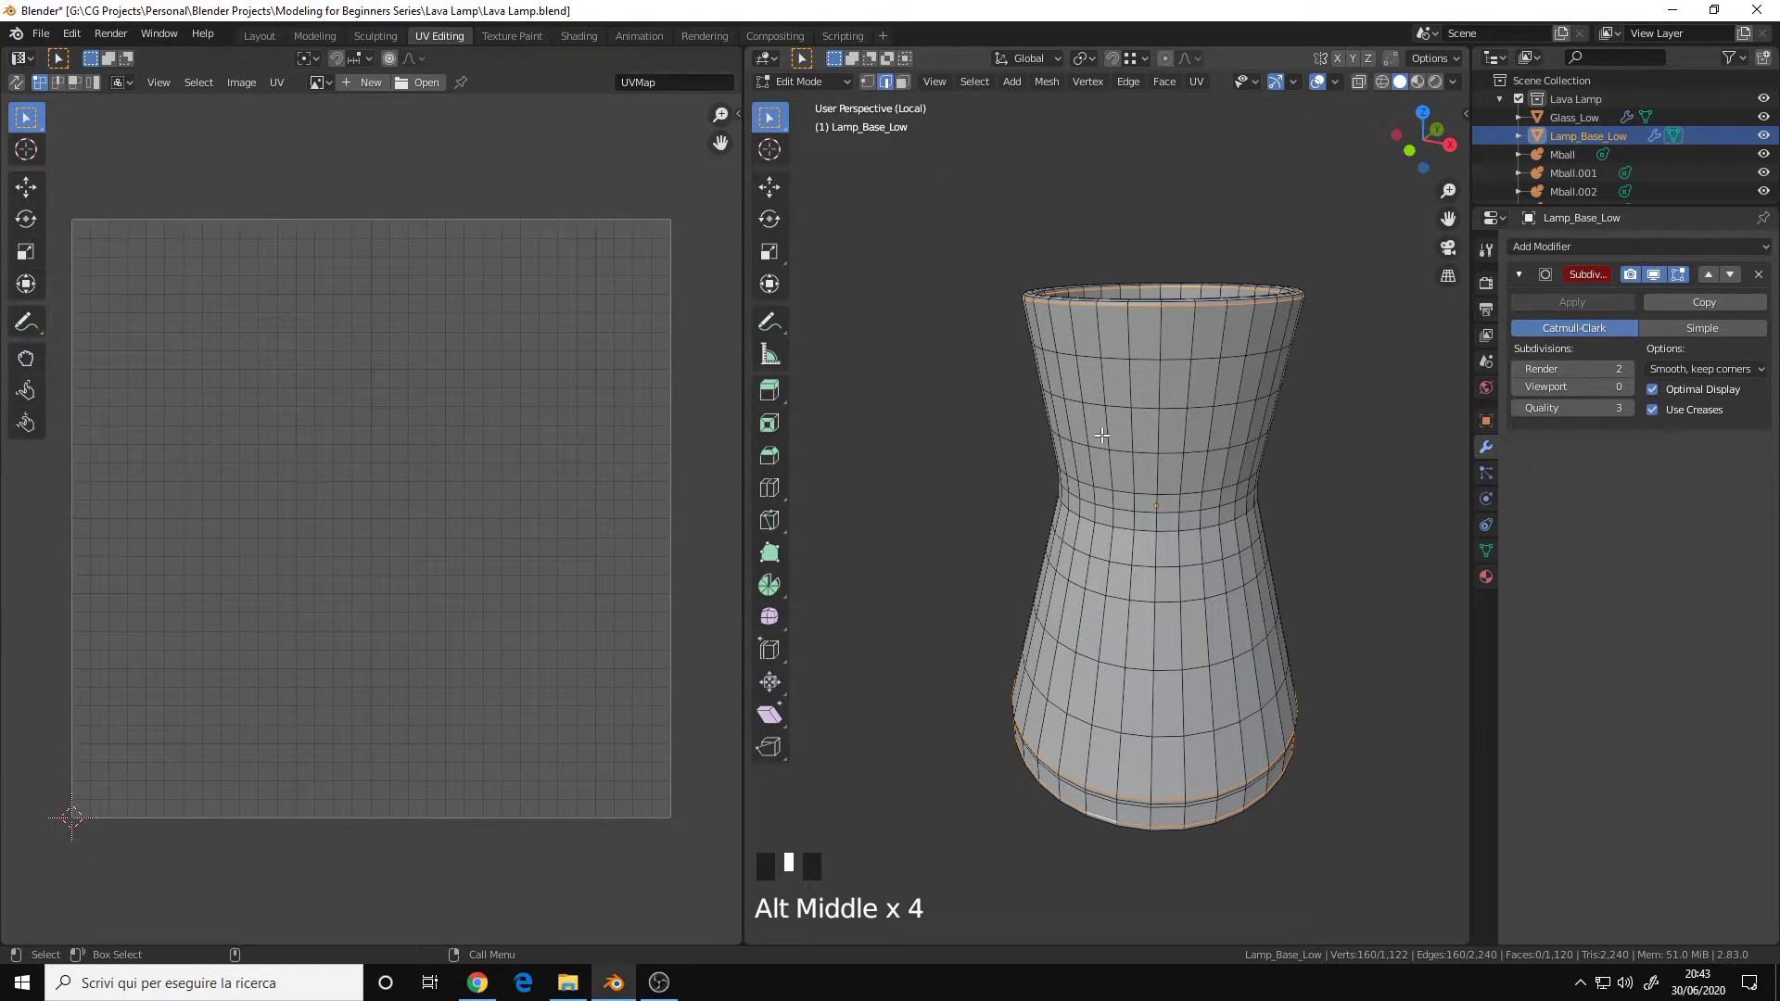
key(u)
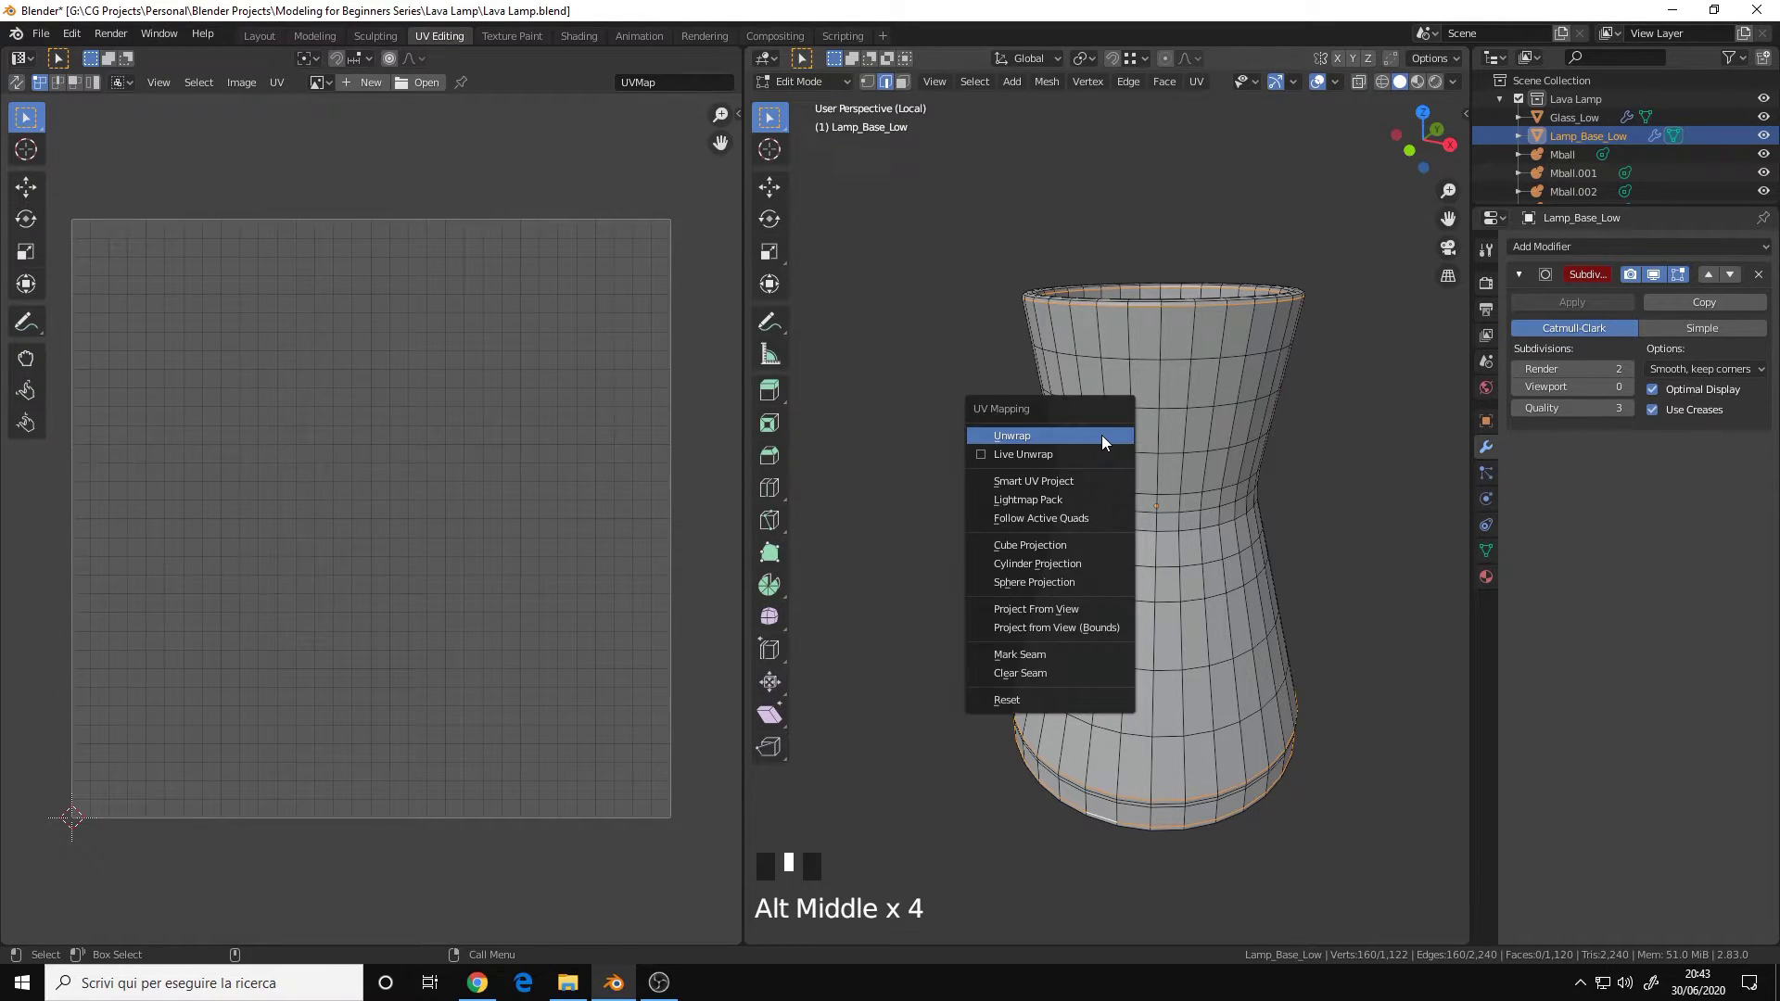
click(1042, 655)
key(u)
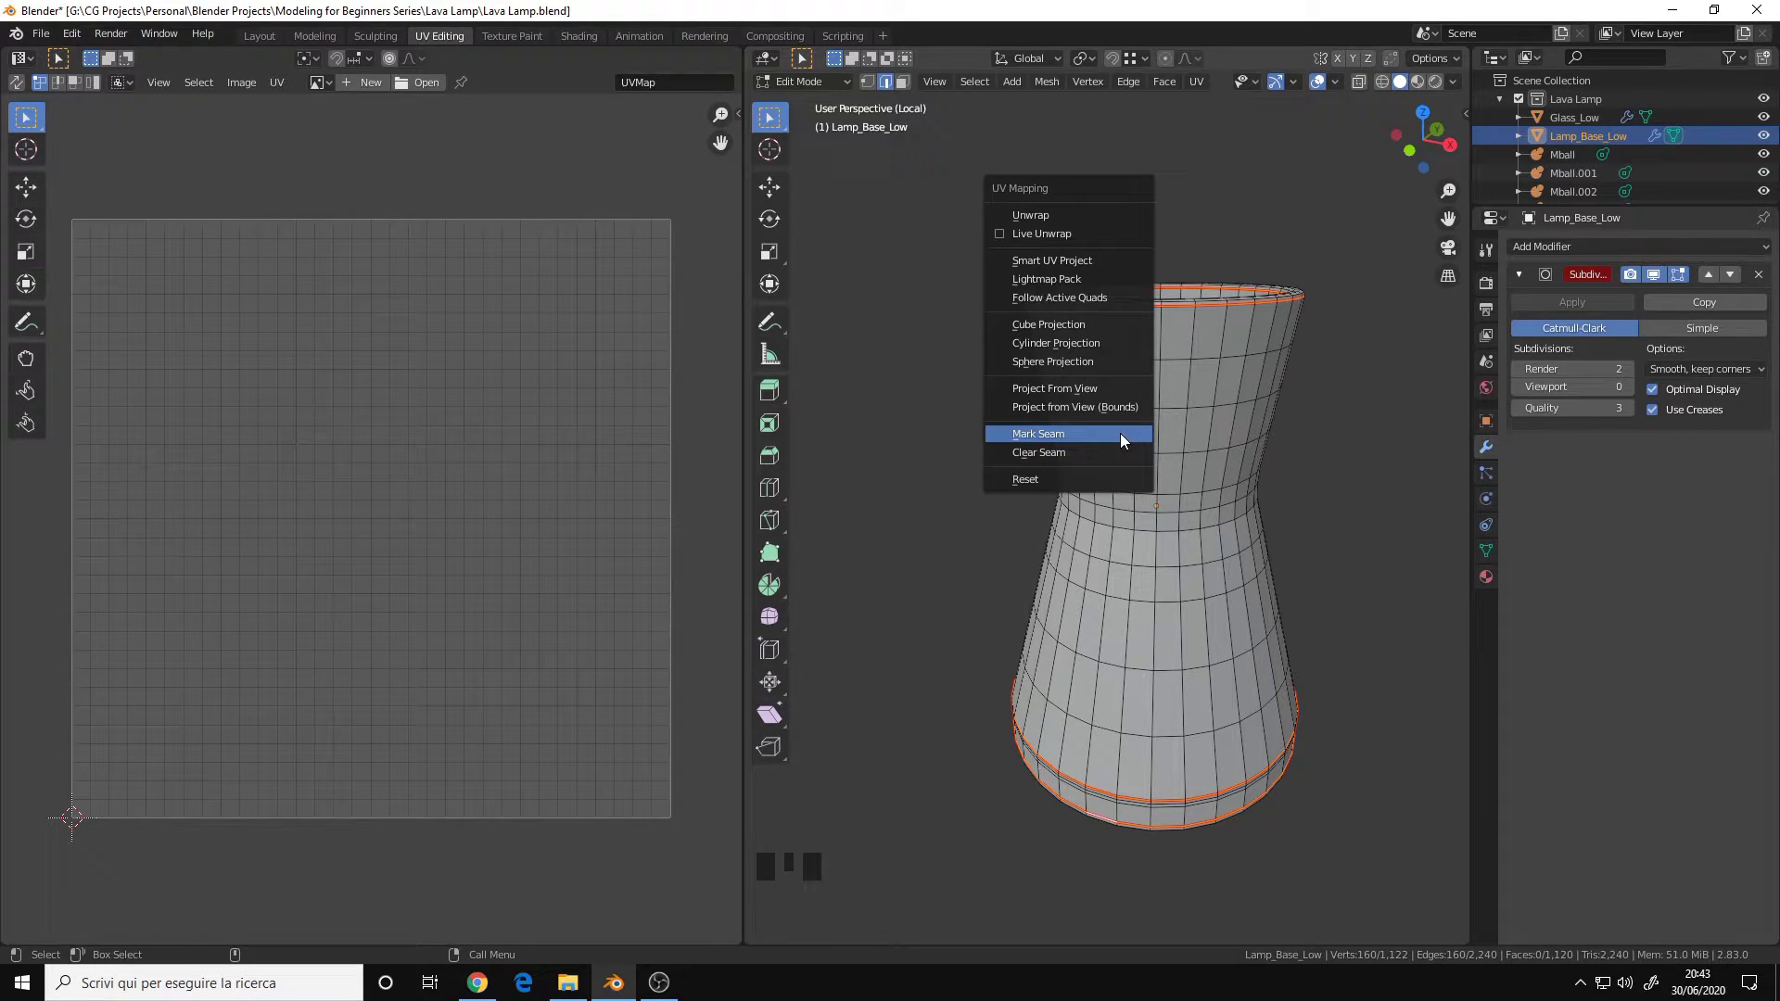
key(u)
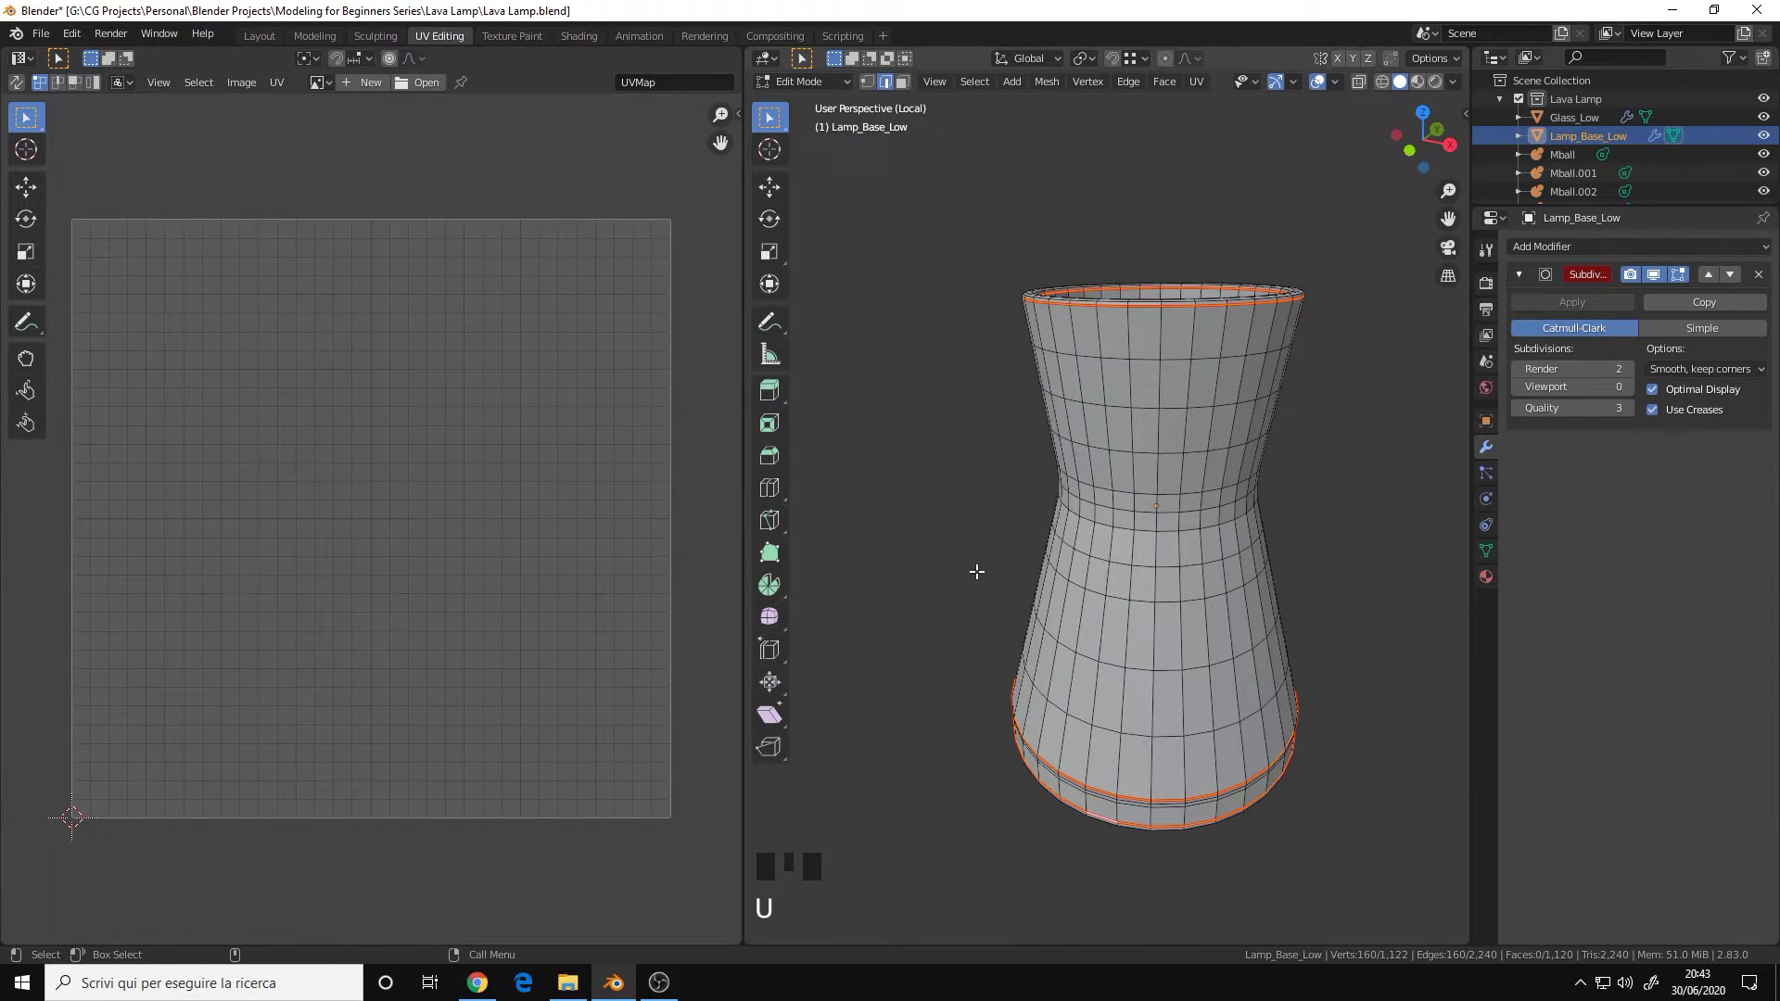
Step: Select the lamp base's entire mesh, unwrap it, and expand the Unwrap settings
alt+middle_click(1075, 576)
alt+drag(1076, 576, 1076, 451)
key(a)
key(a)
alt+middle_click(1085, 443)
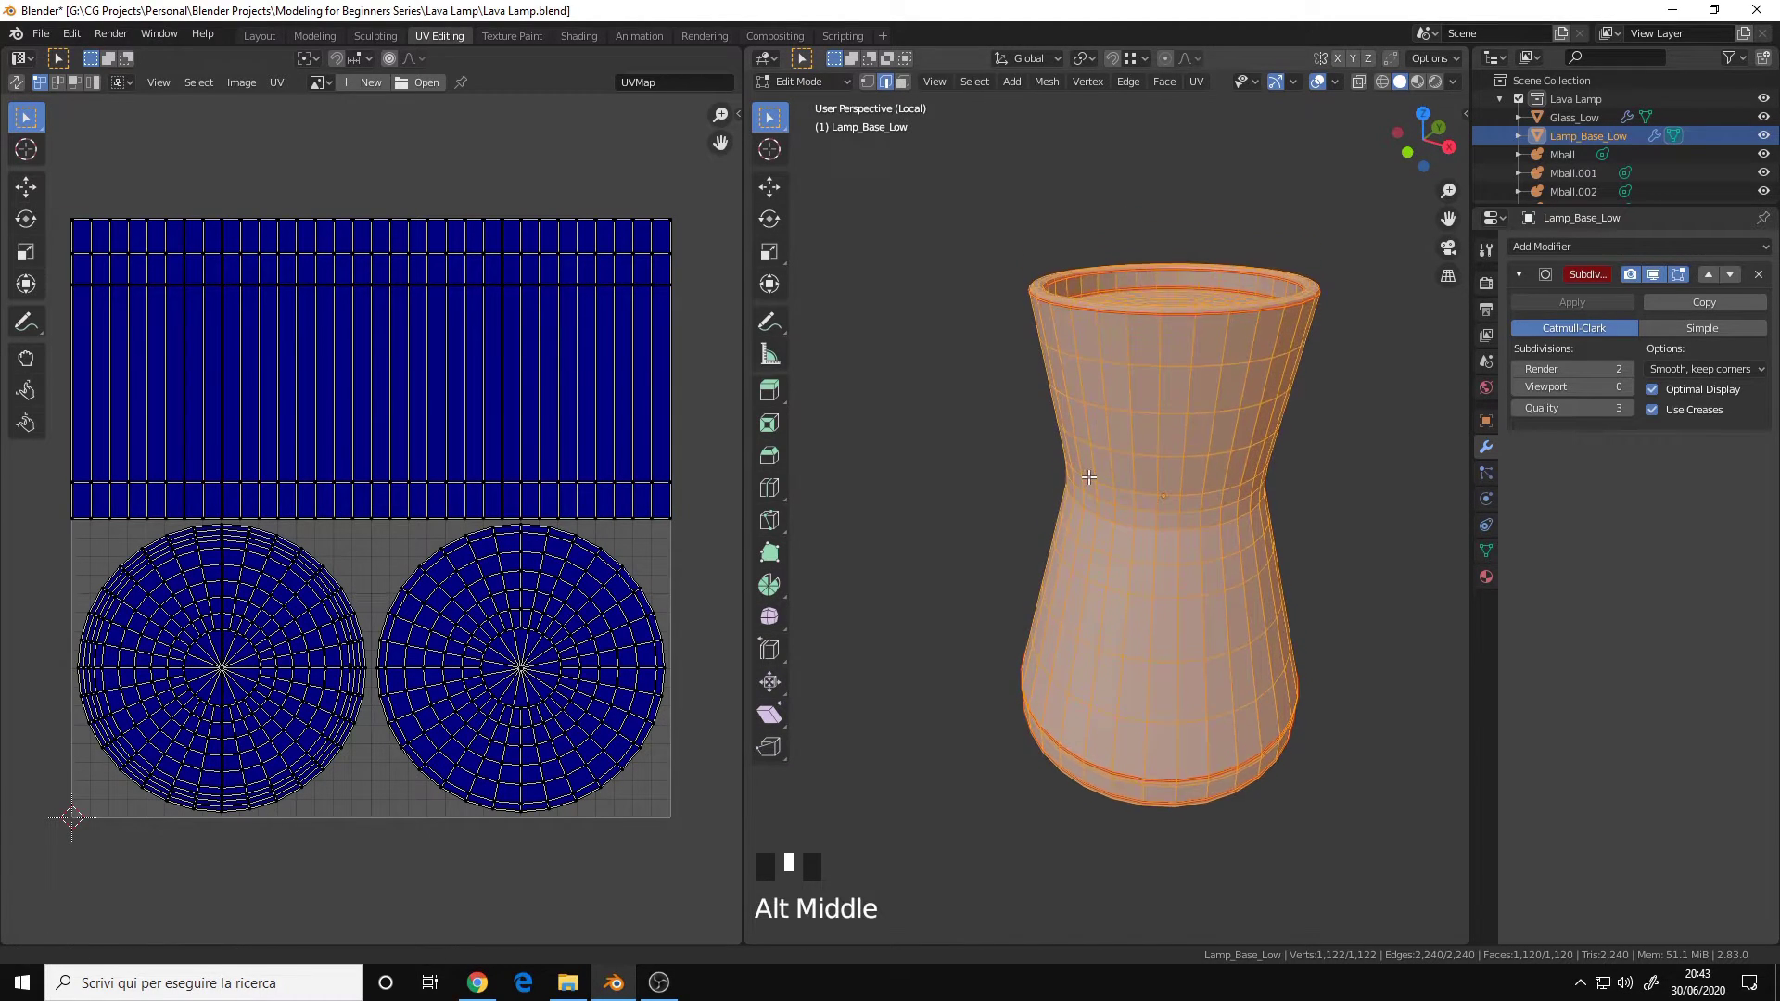
alt+right_click(1090, 435)
alt+drag(1090, 435, 1137, 422)
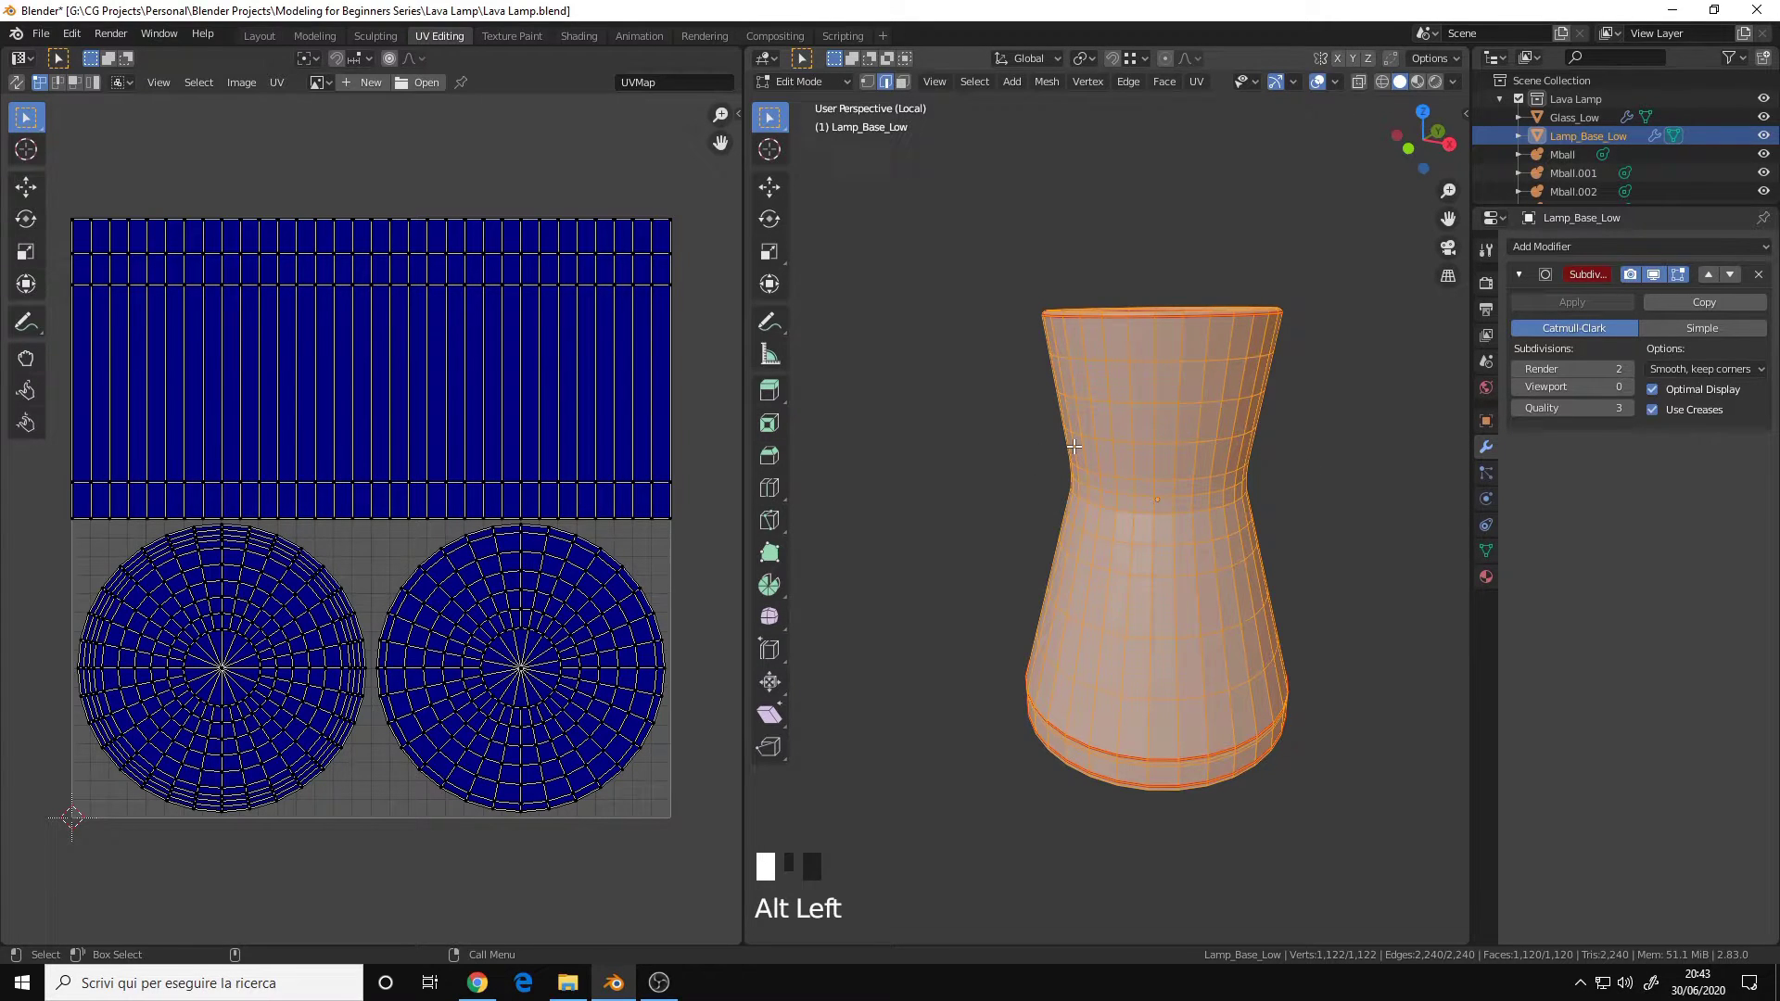
key(u)
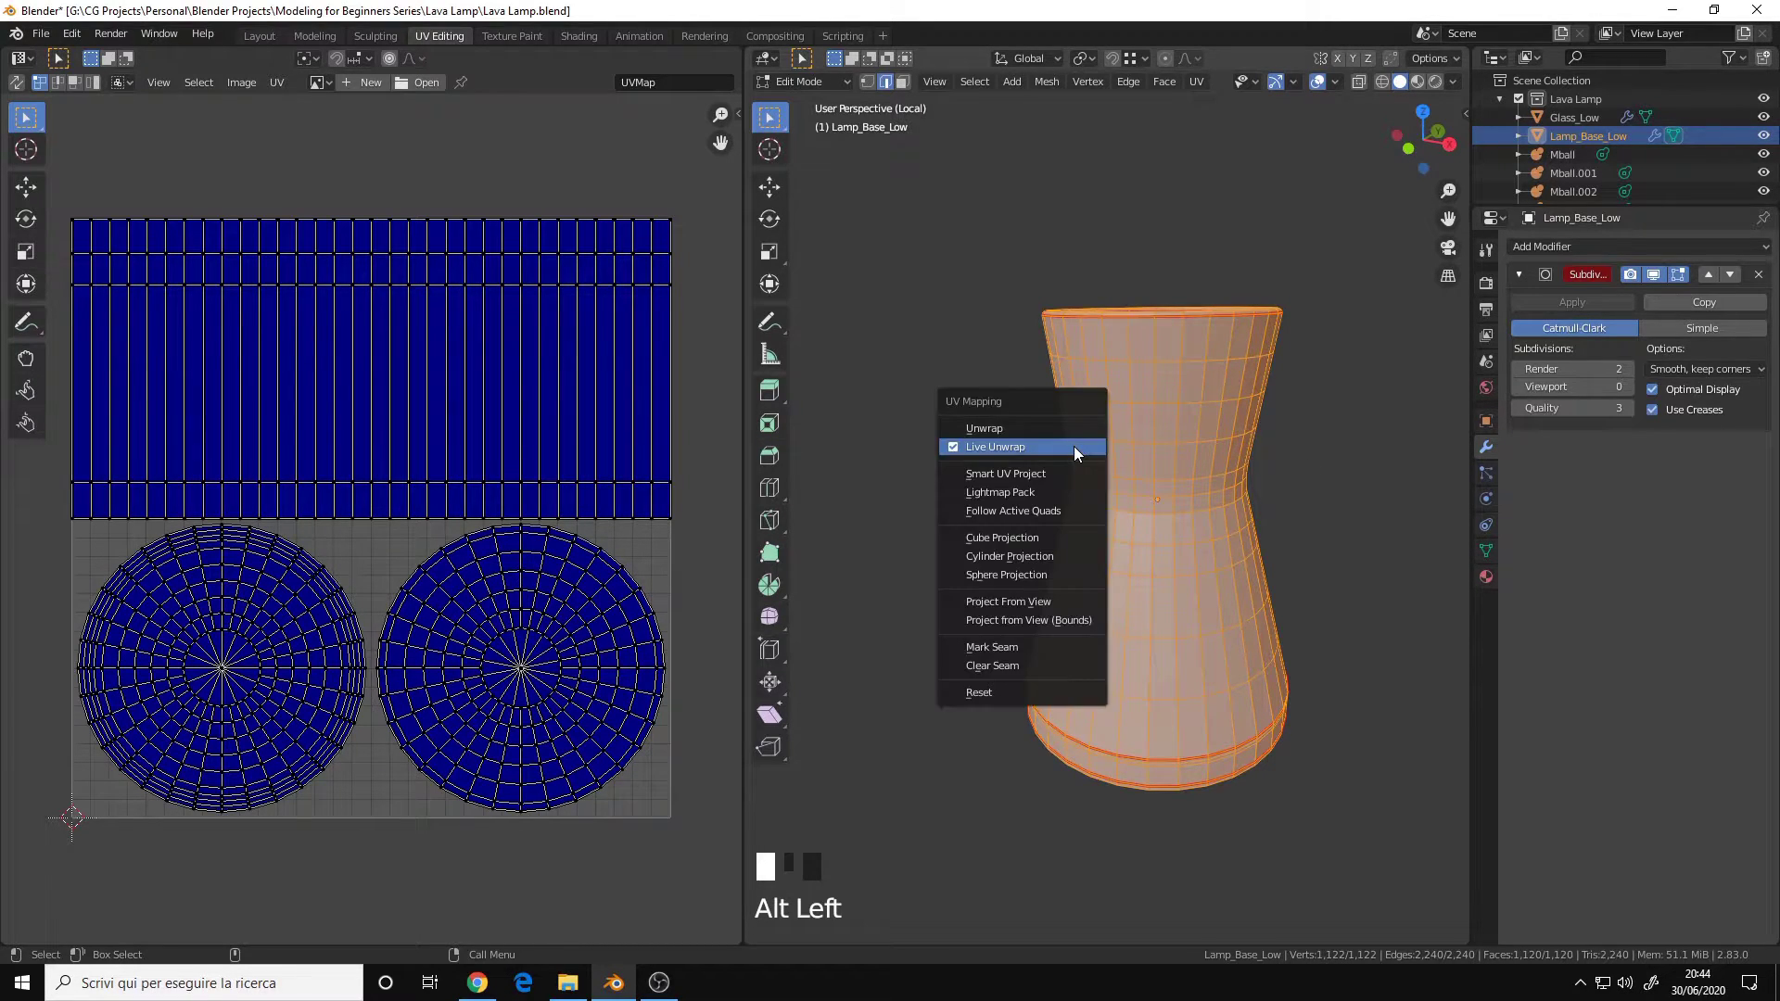
click(1020, 427)
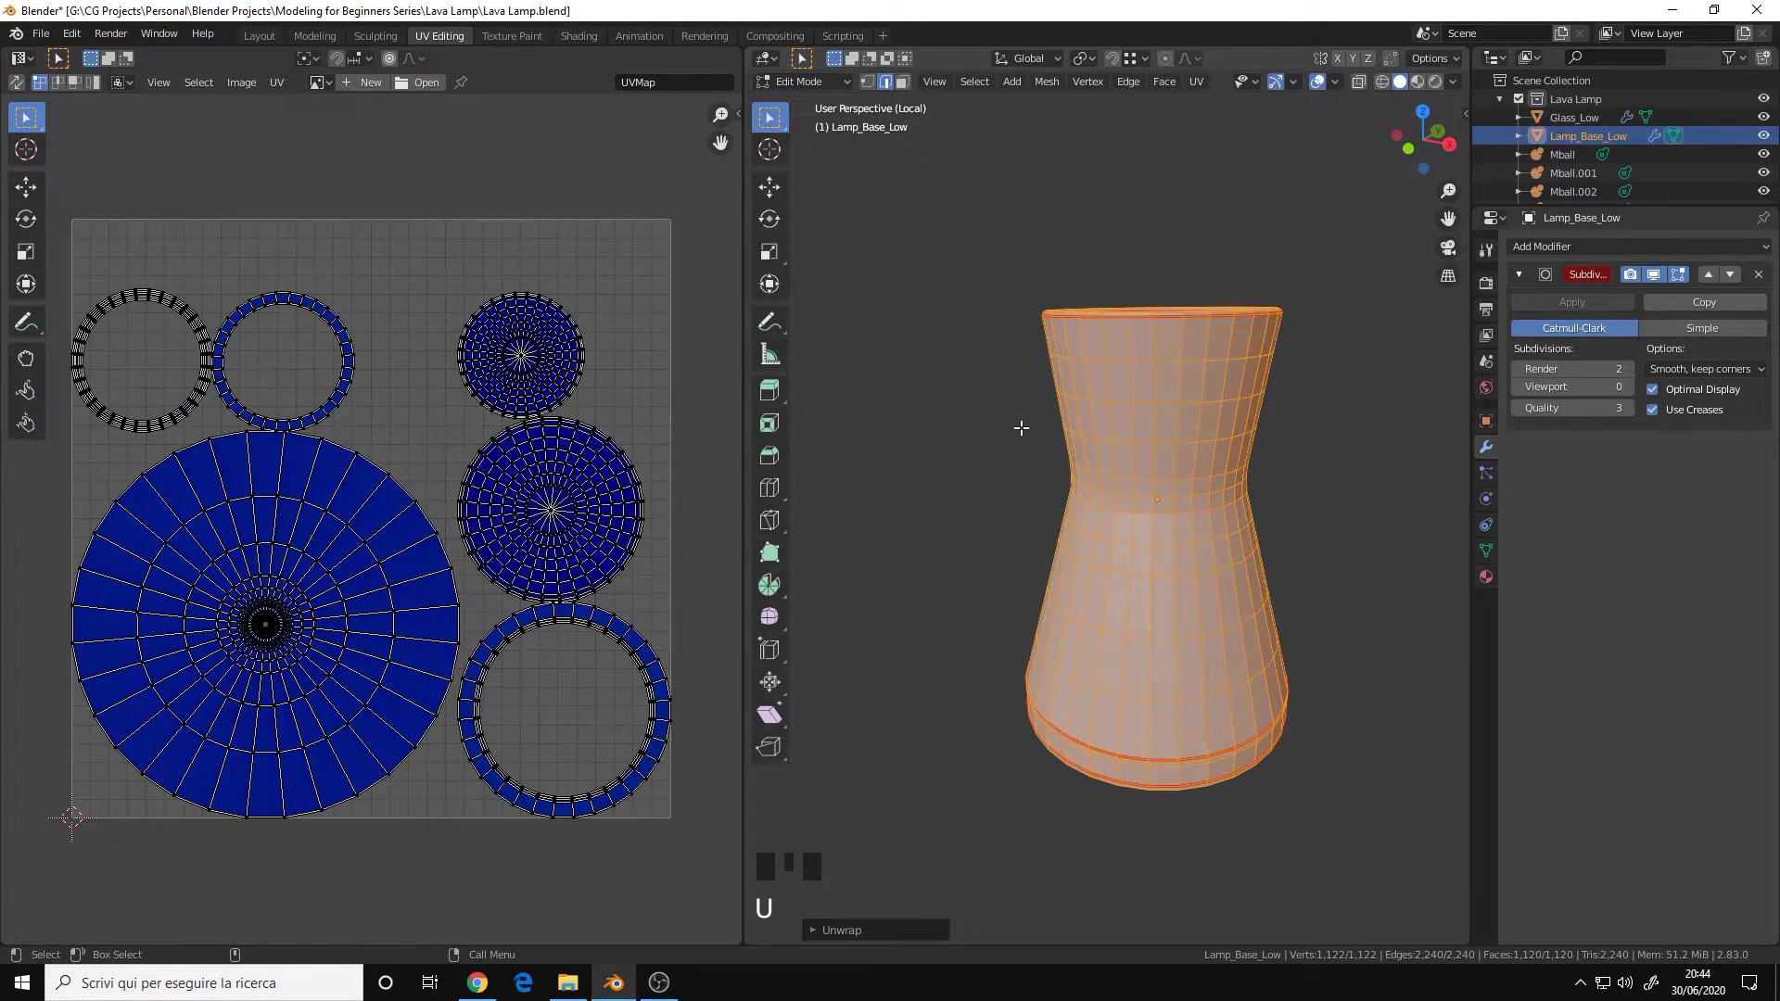
click(821, 930)
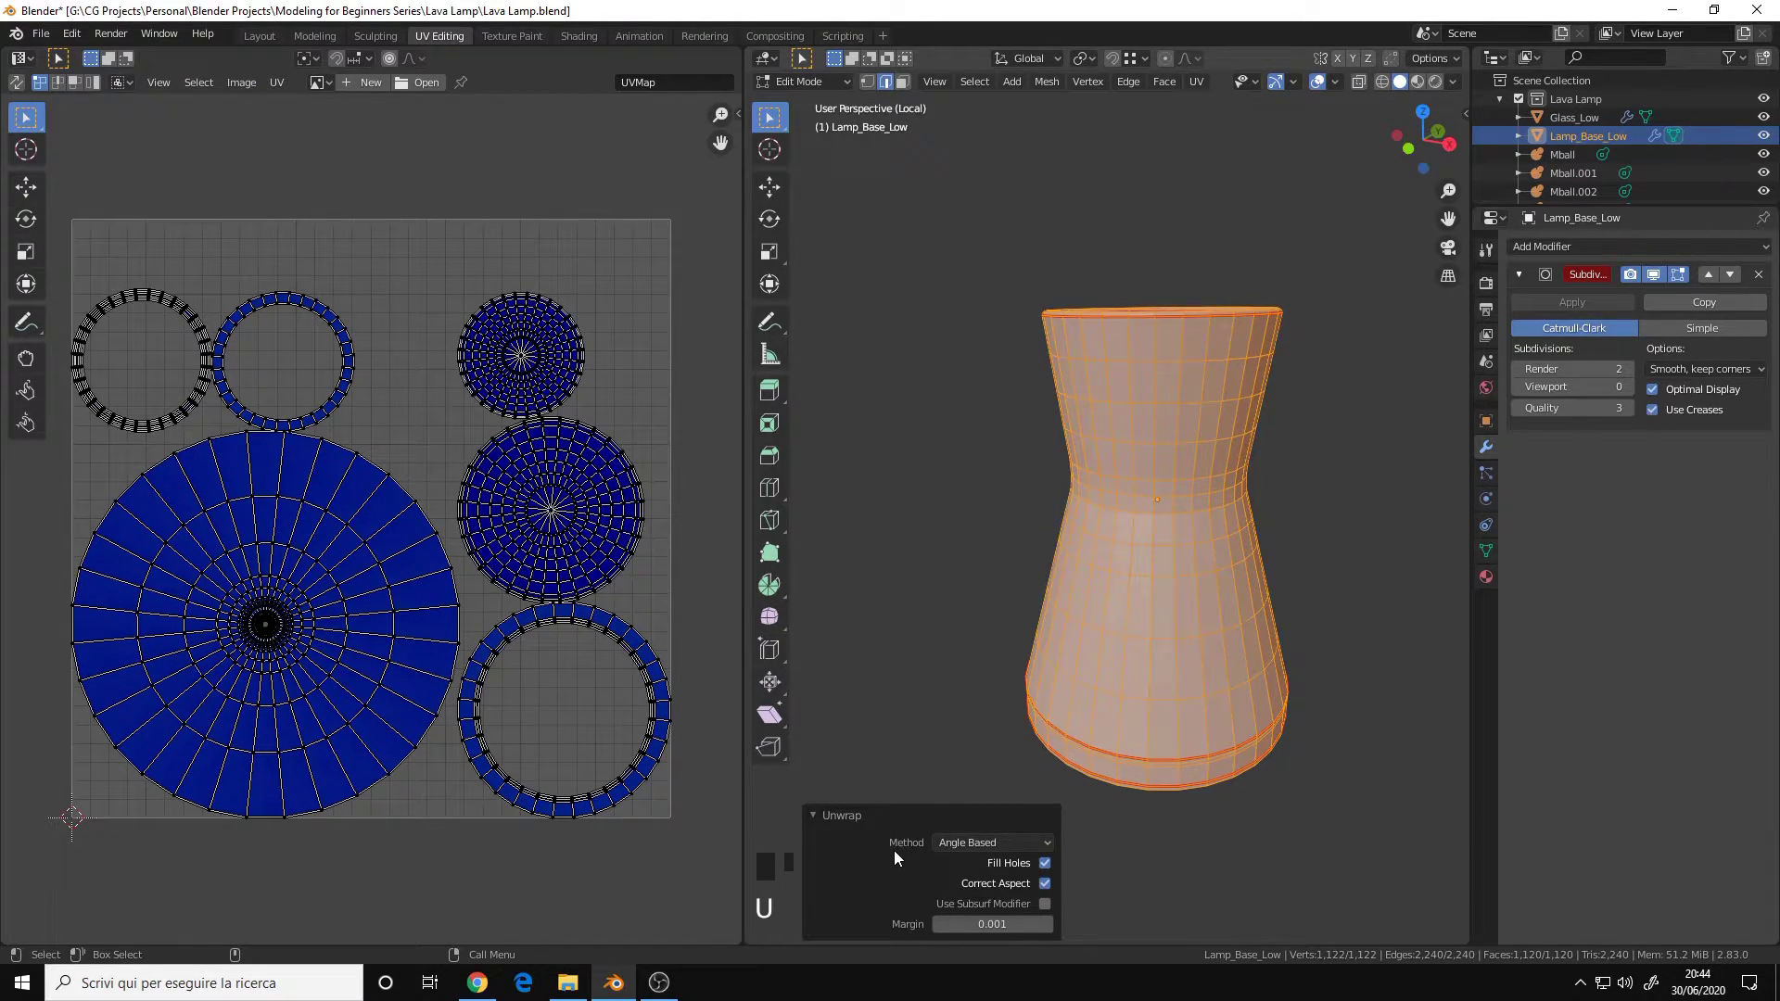
Step: Try the Conformal unwrap method and set it back to Angle Based
click(998, 844)
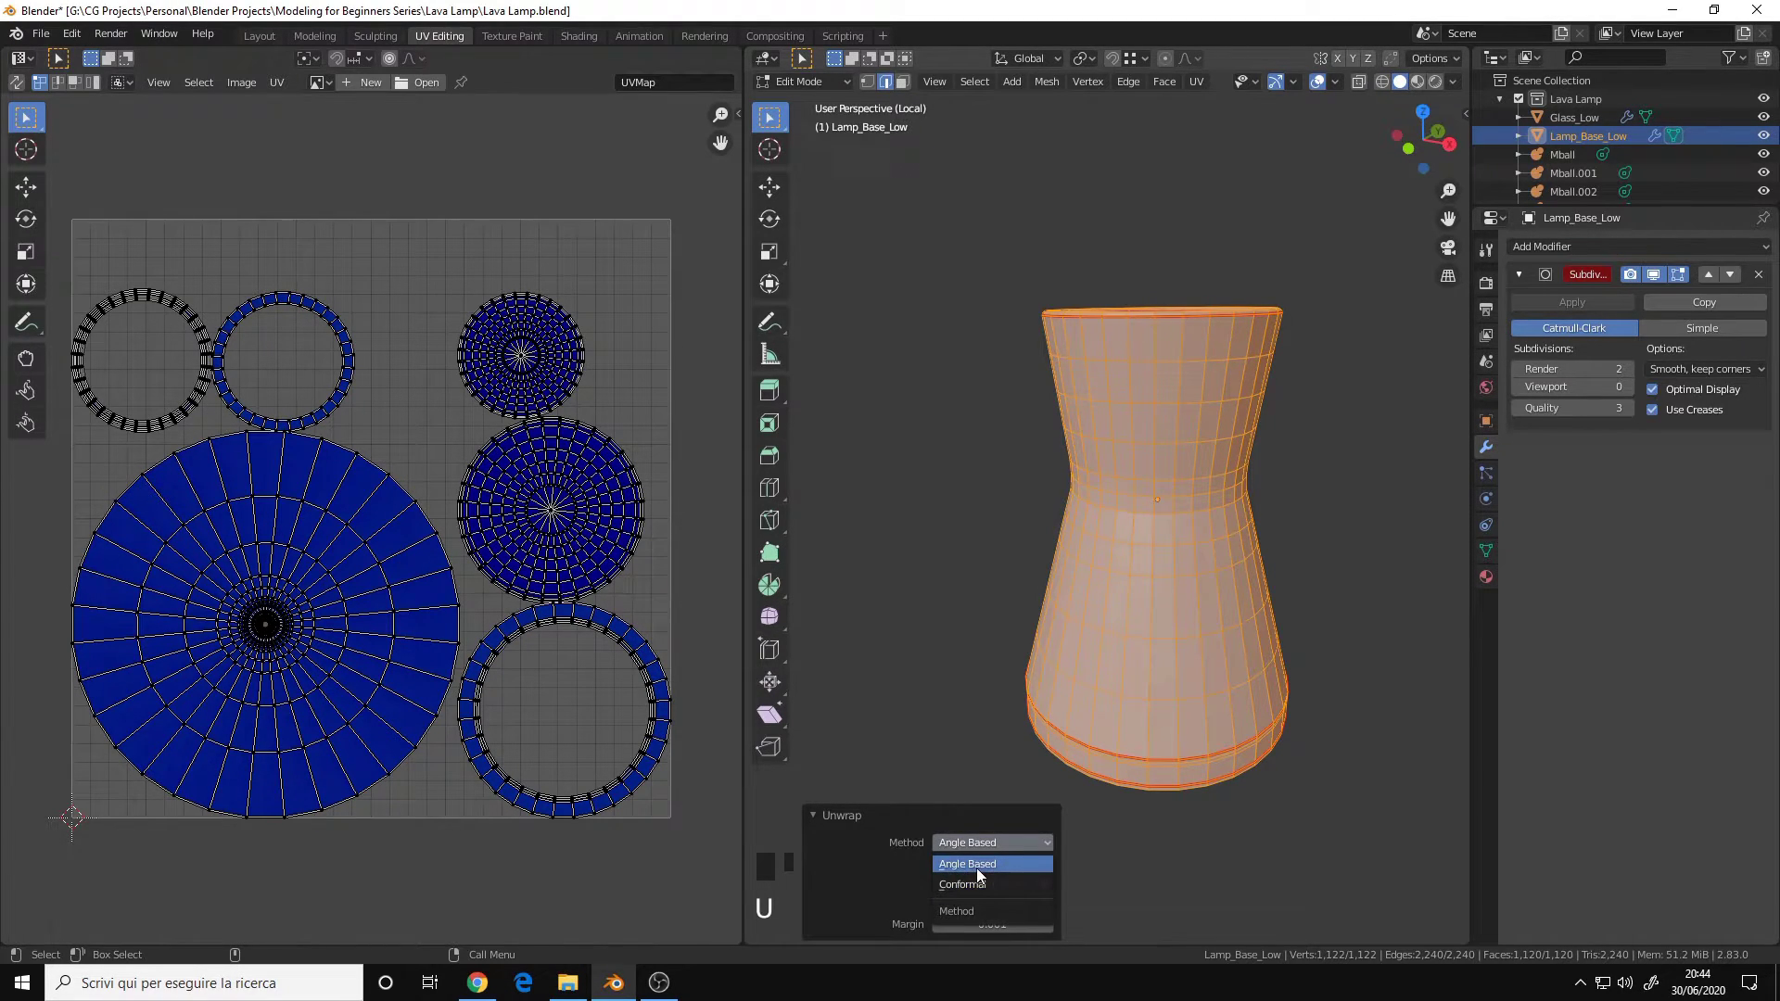
click(979, 866)
click(982, 843)
click(984, 884)
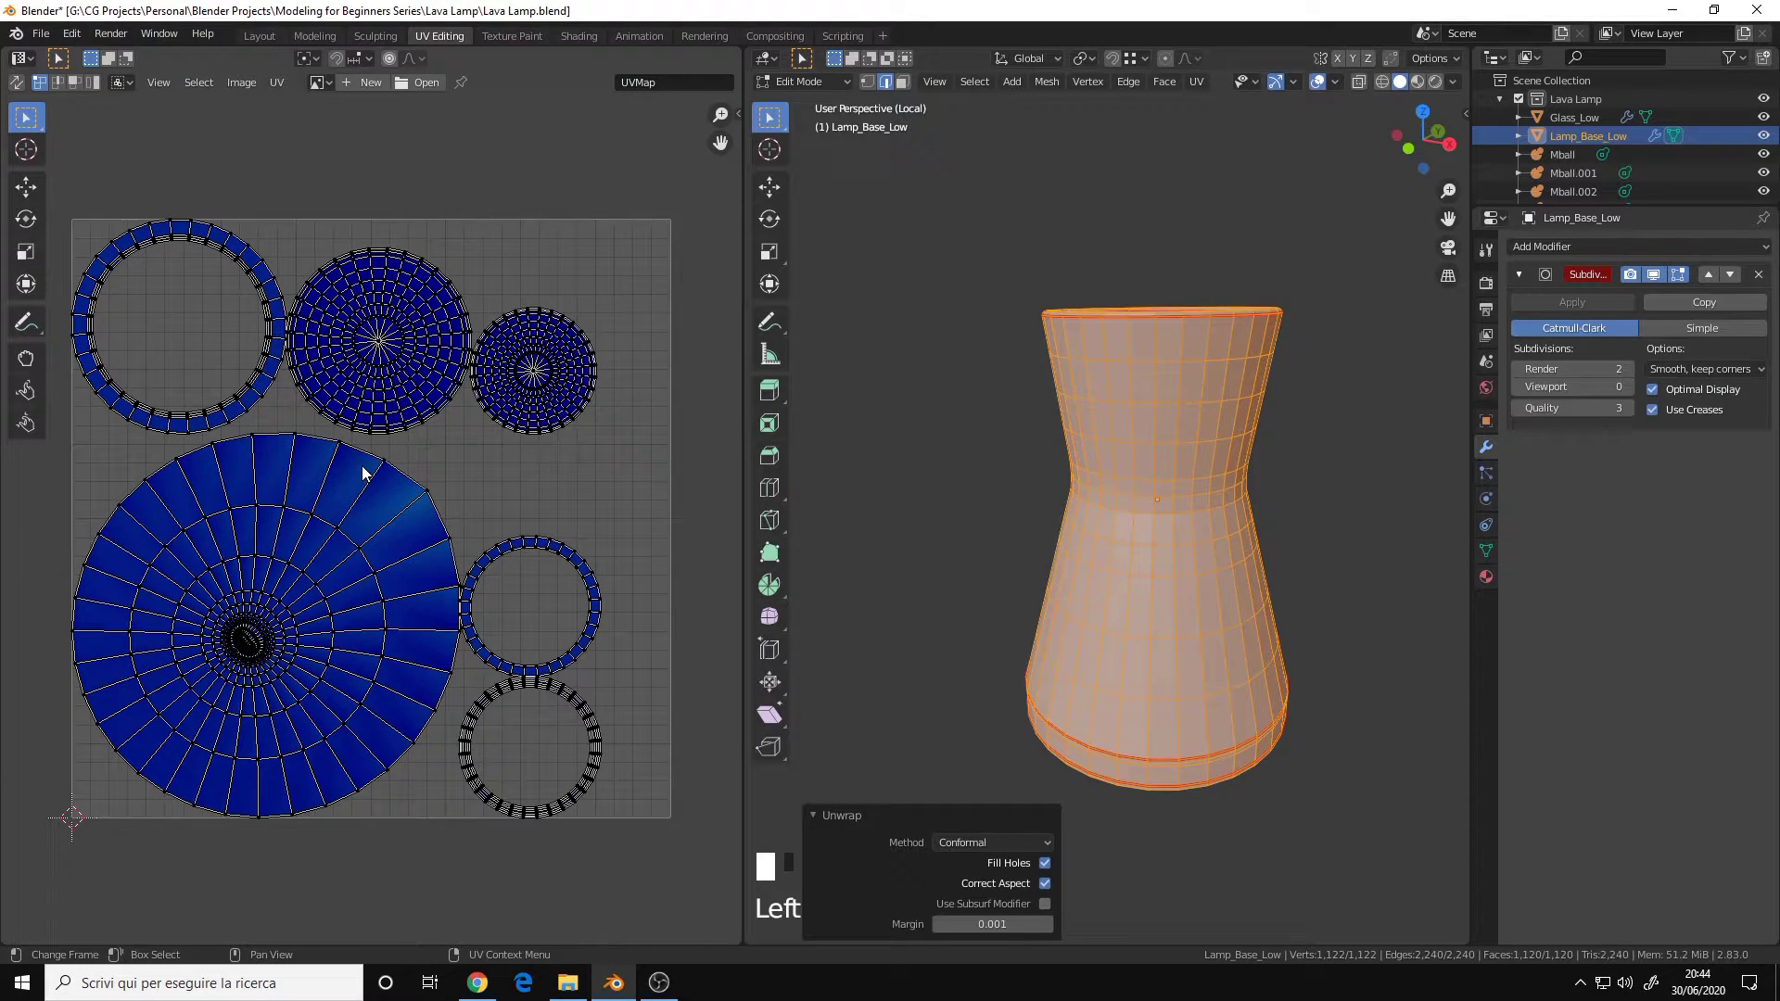
click(978, 841)
click(979, 864)
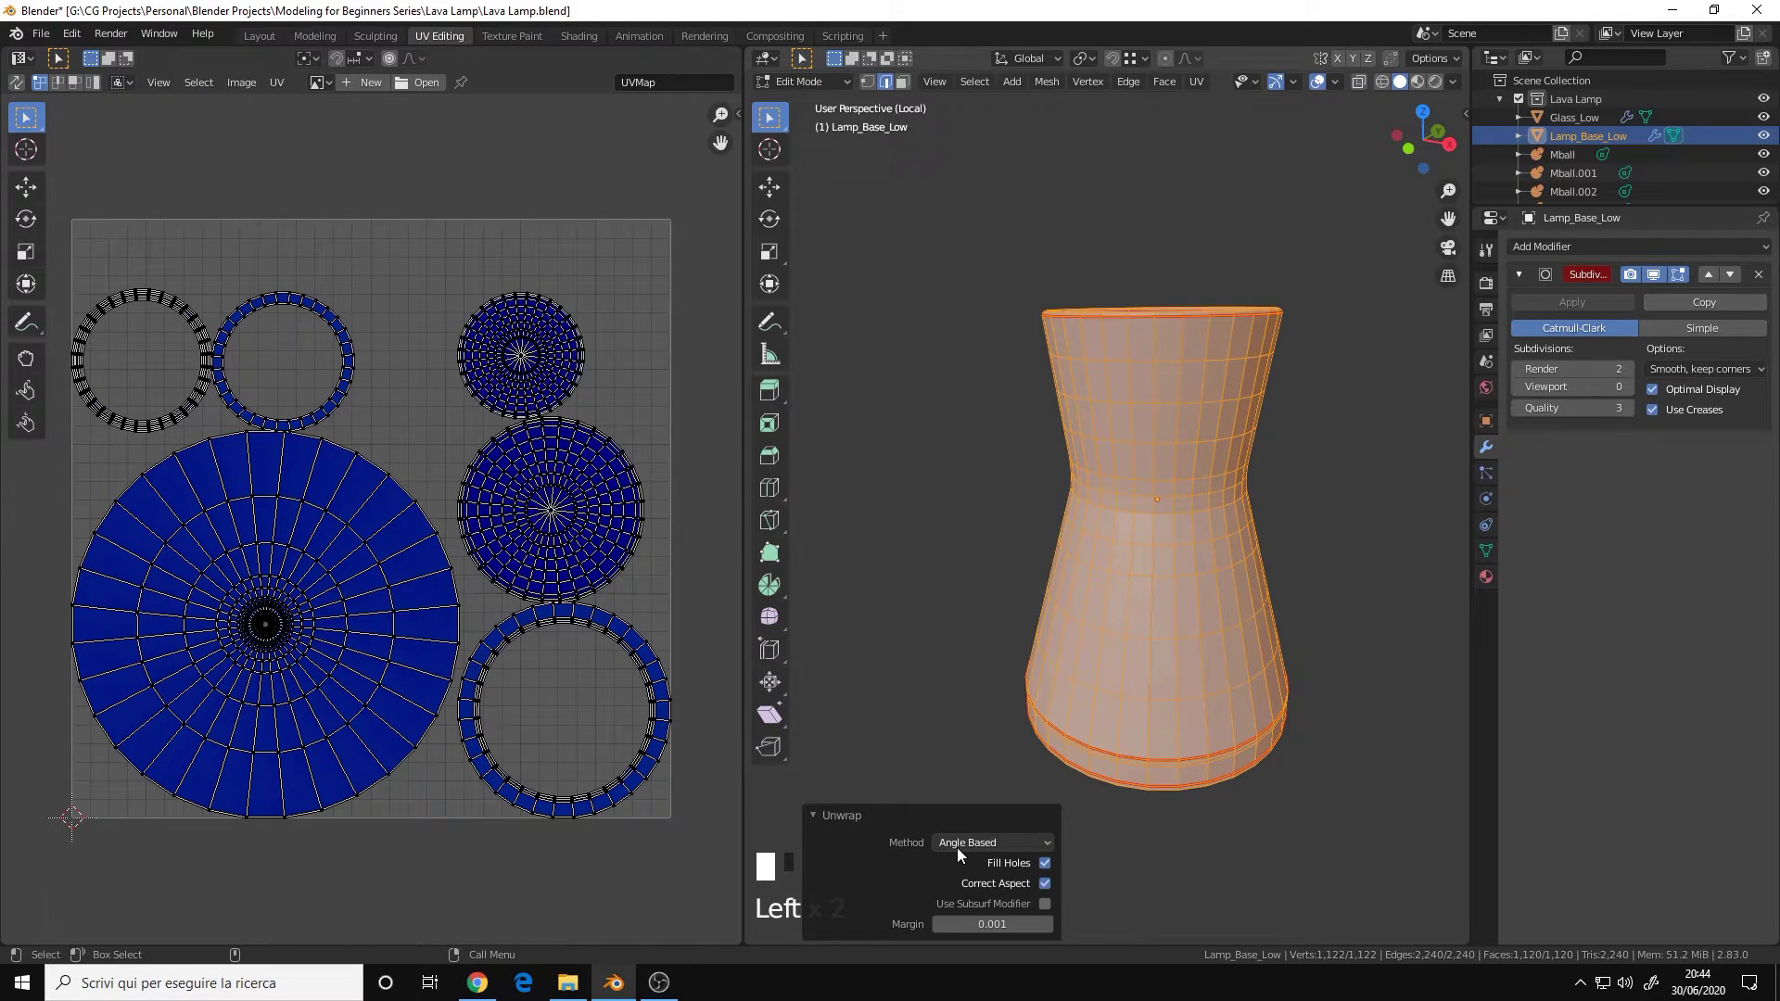
click(1010, 838)
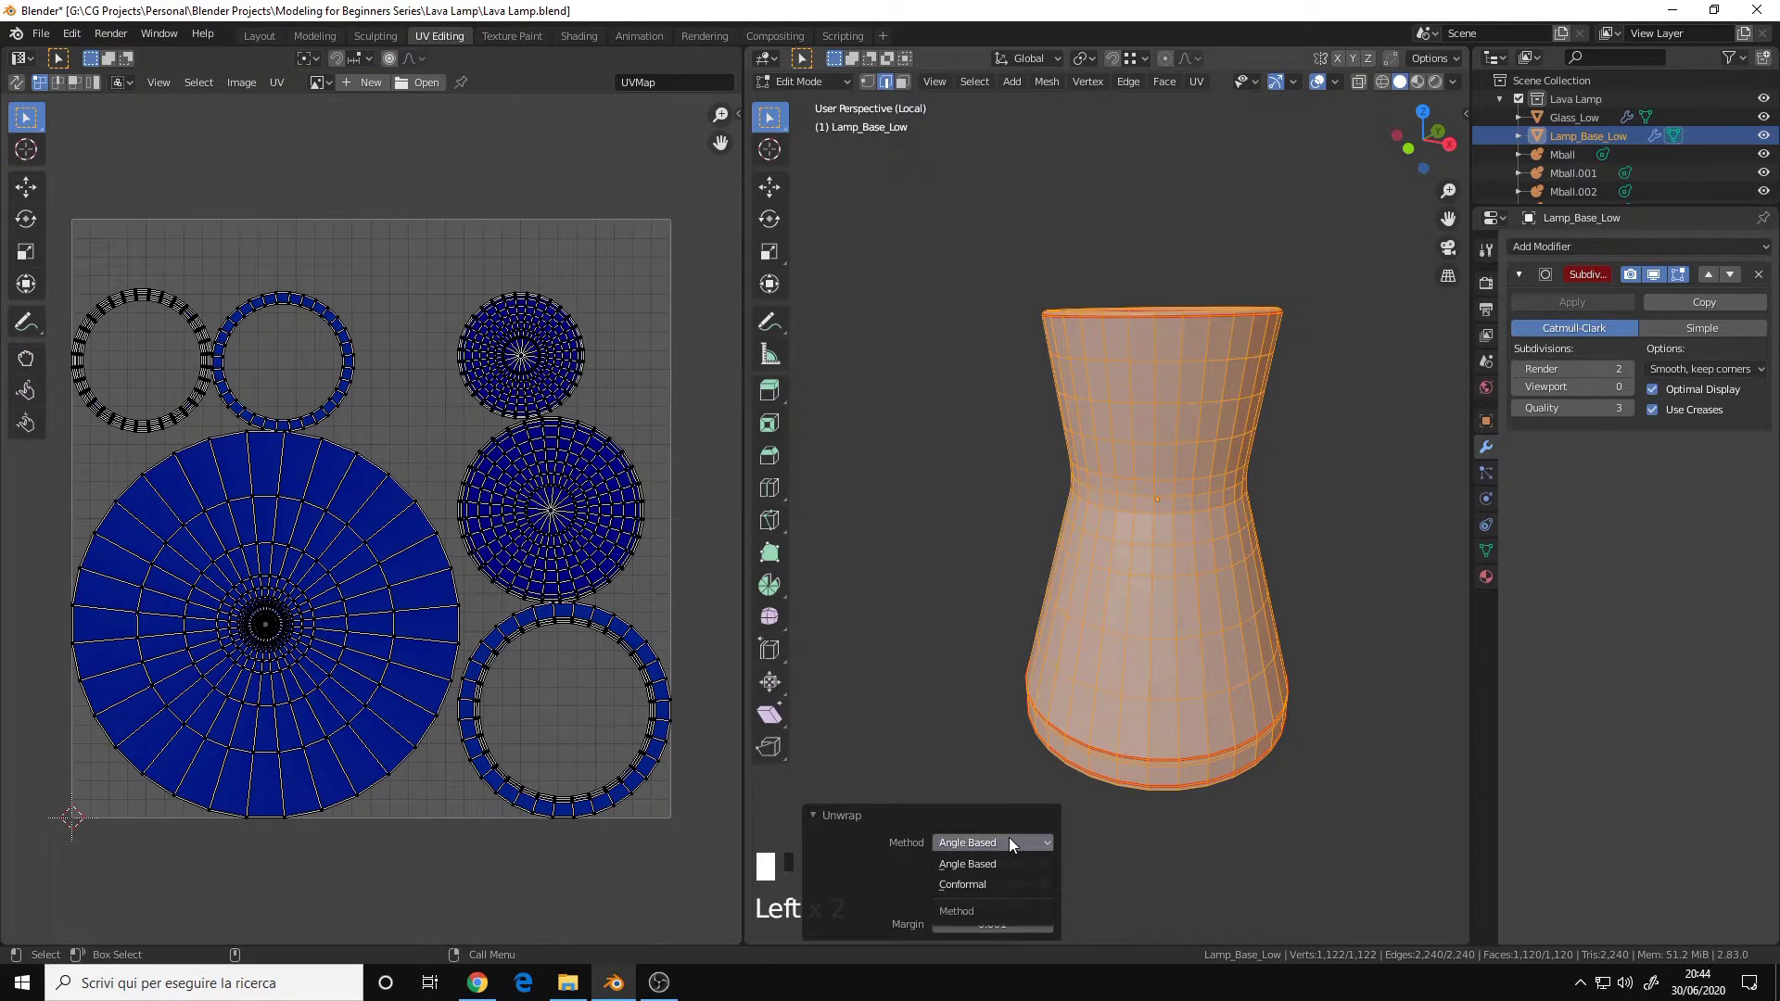
click(1008, 837)
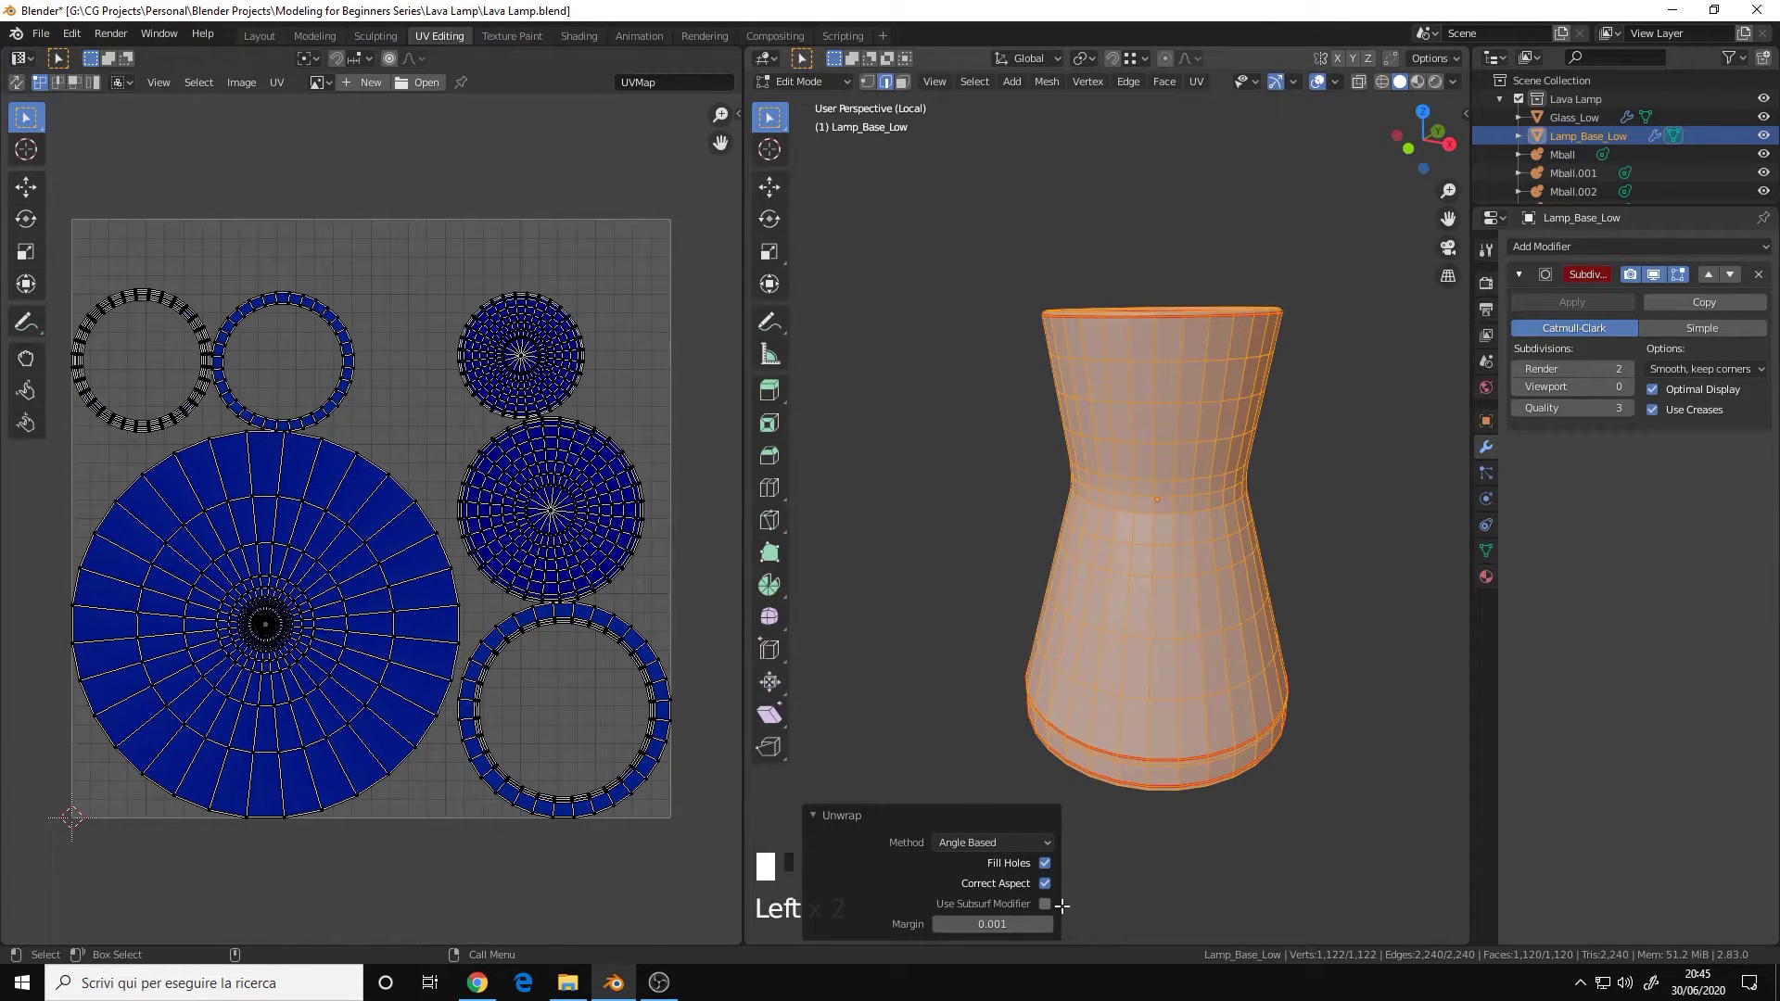
Step: Set the unwrap margin between the UV islands to 0.01
click(997, 924)
drag(998, 923, 951, 926)
click(951, 926)
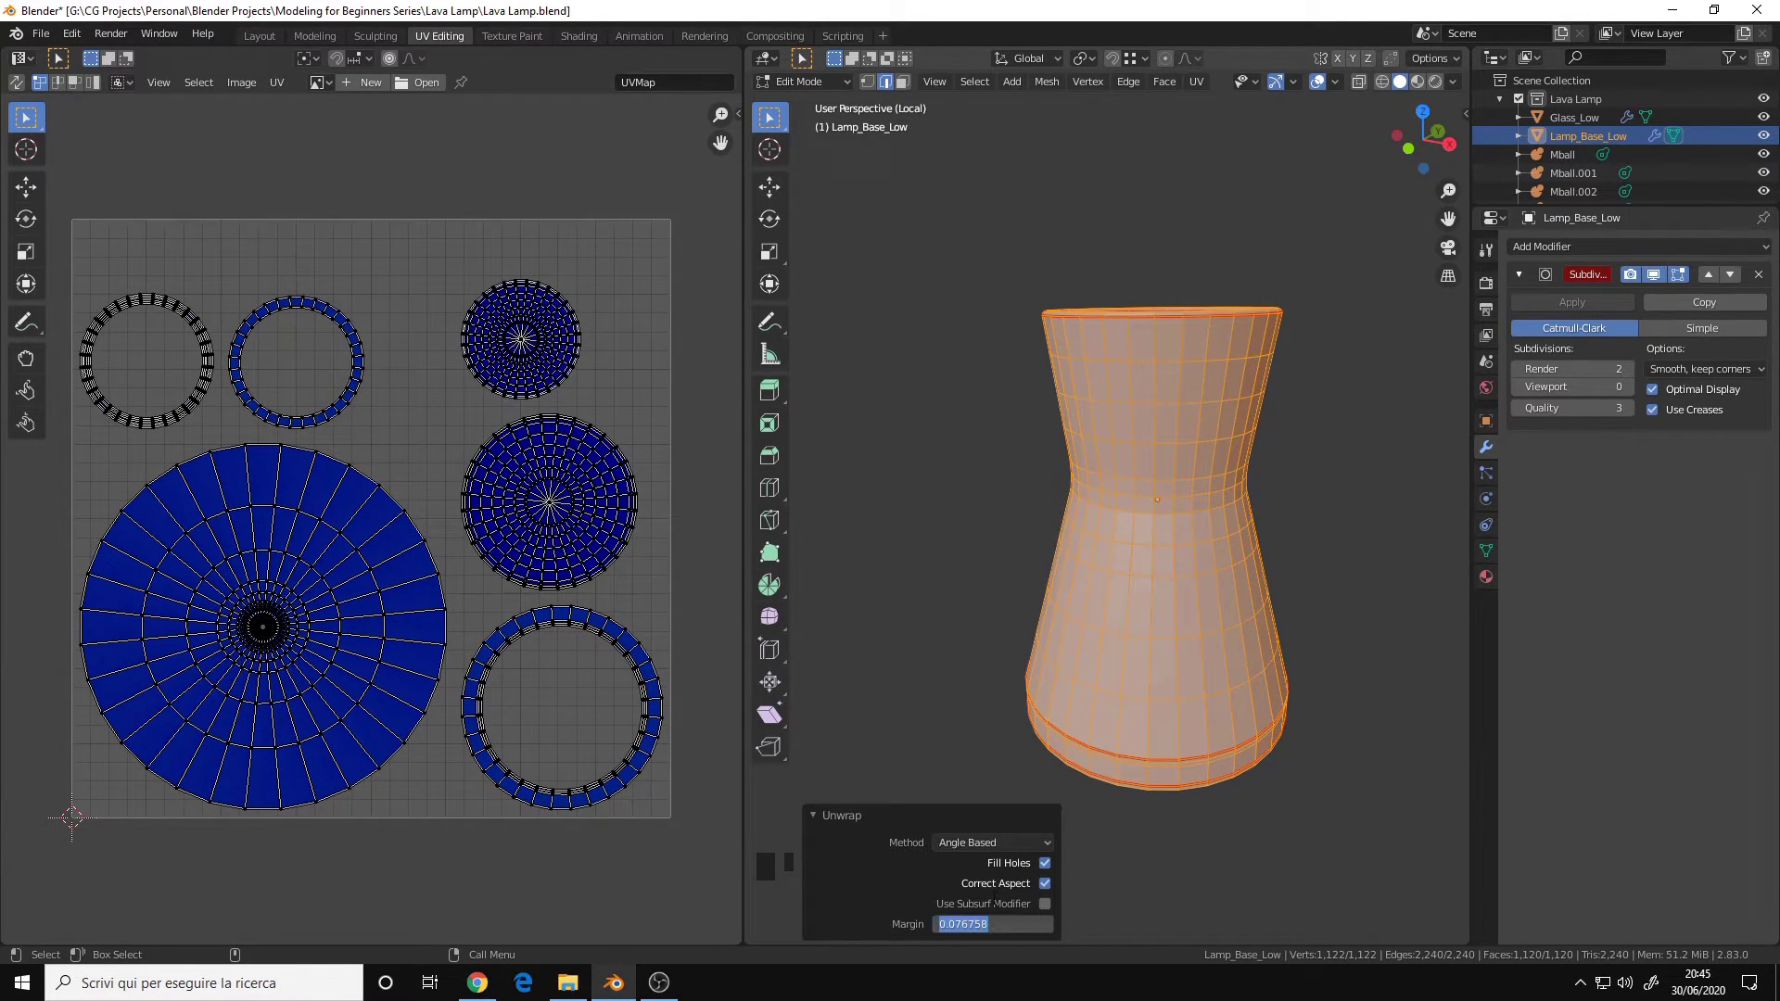
text(0.01)
key(Return)
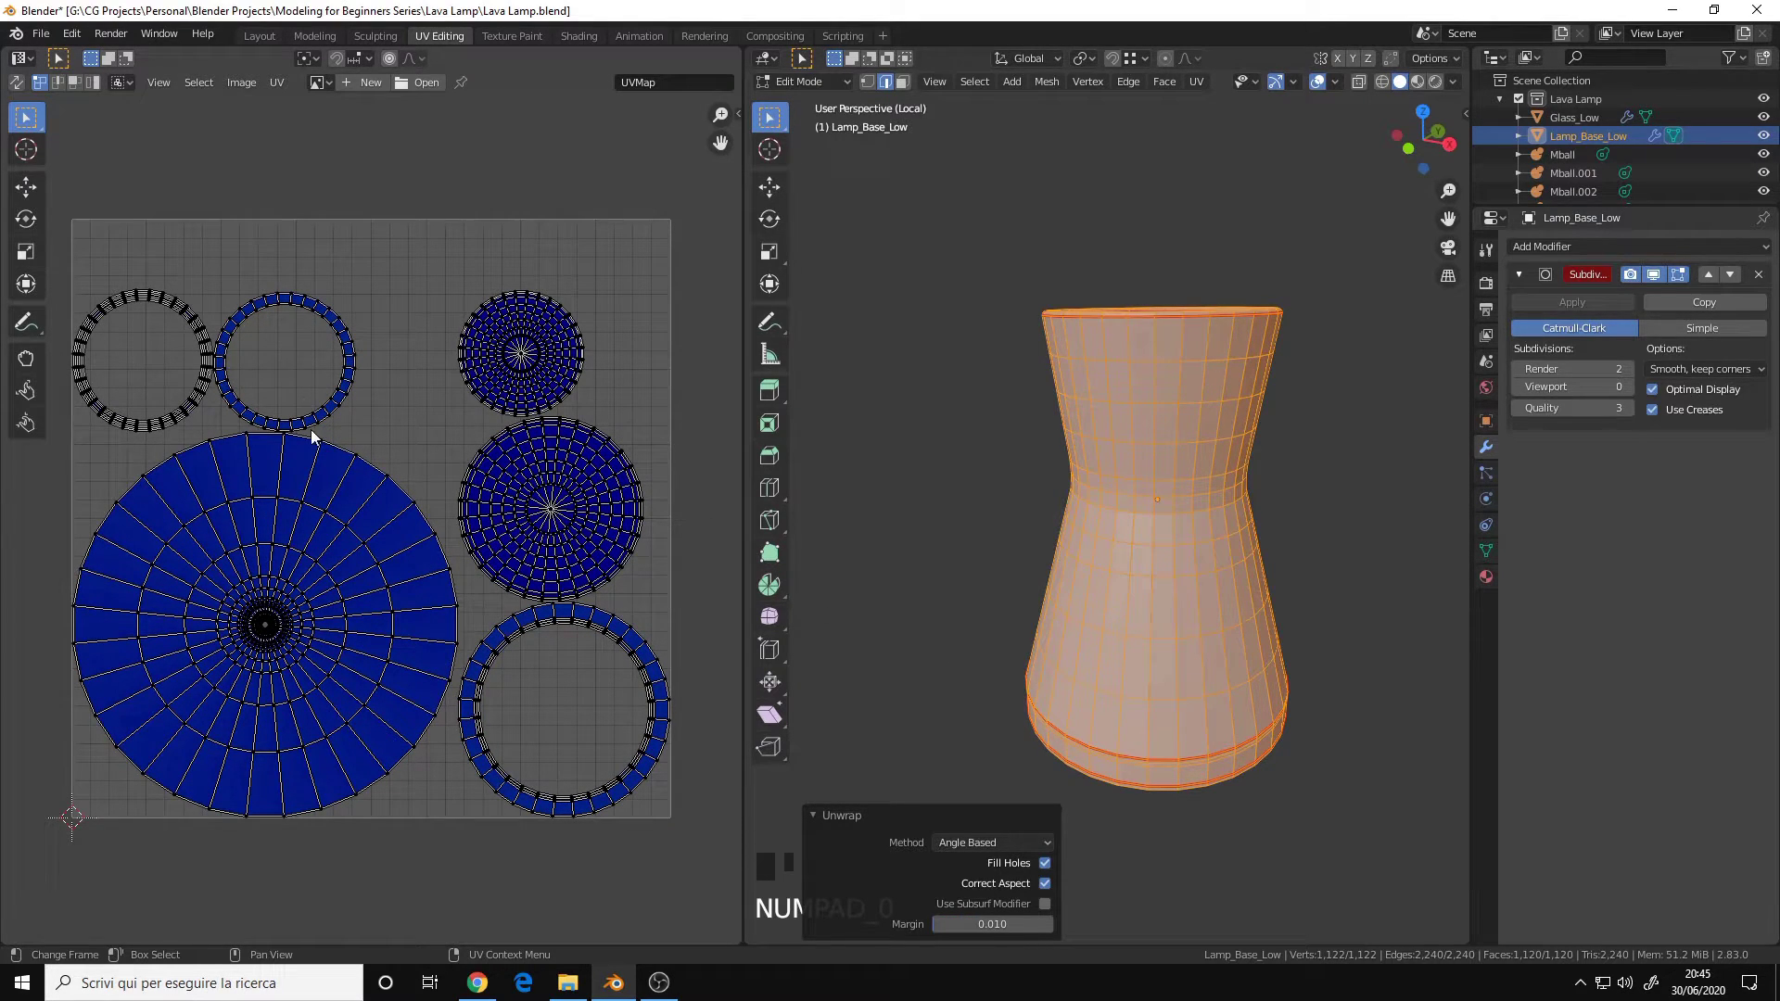
Step: Examine the spacing between the unwrapped UV islands up close
scroll(282, 445, up, 4)
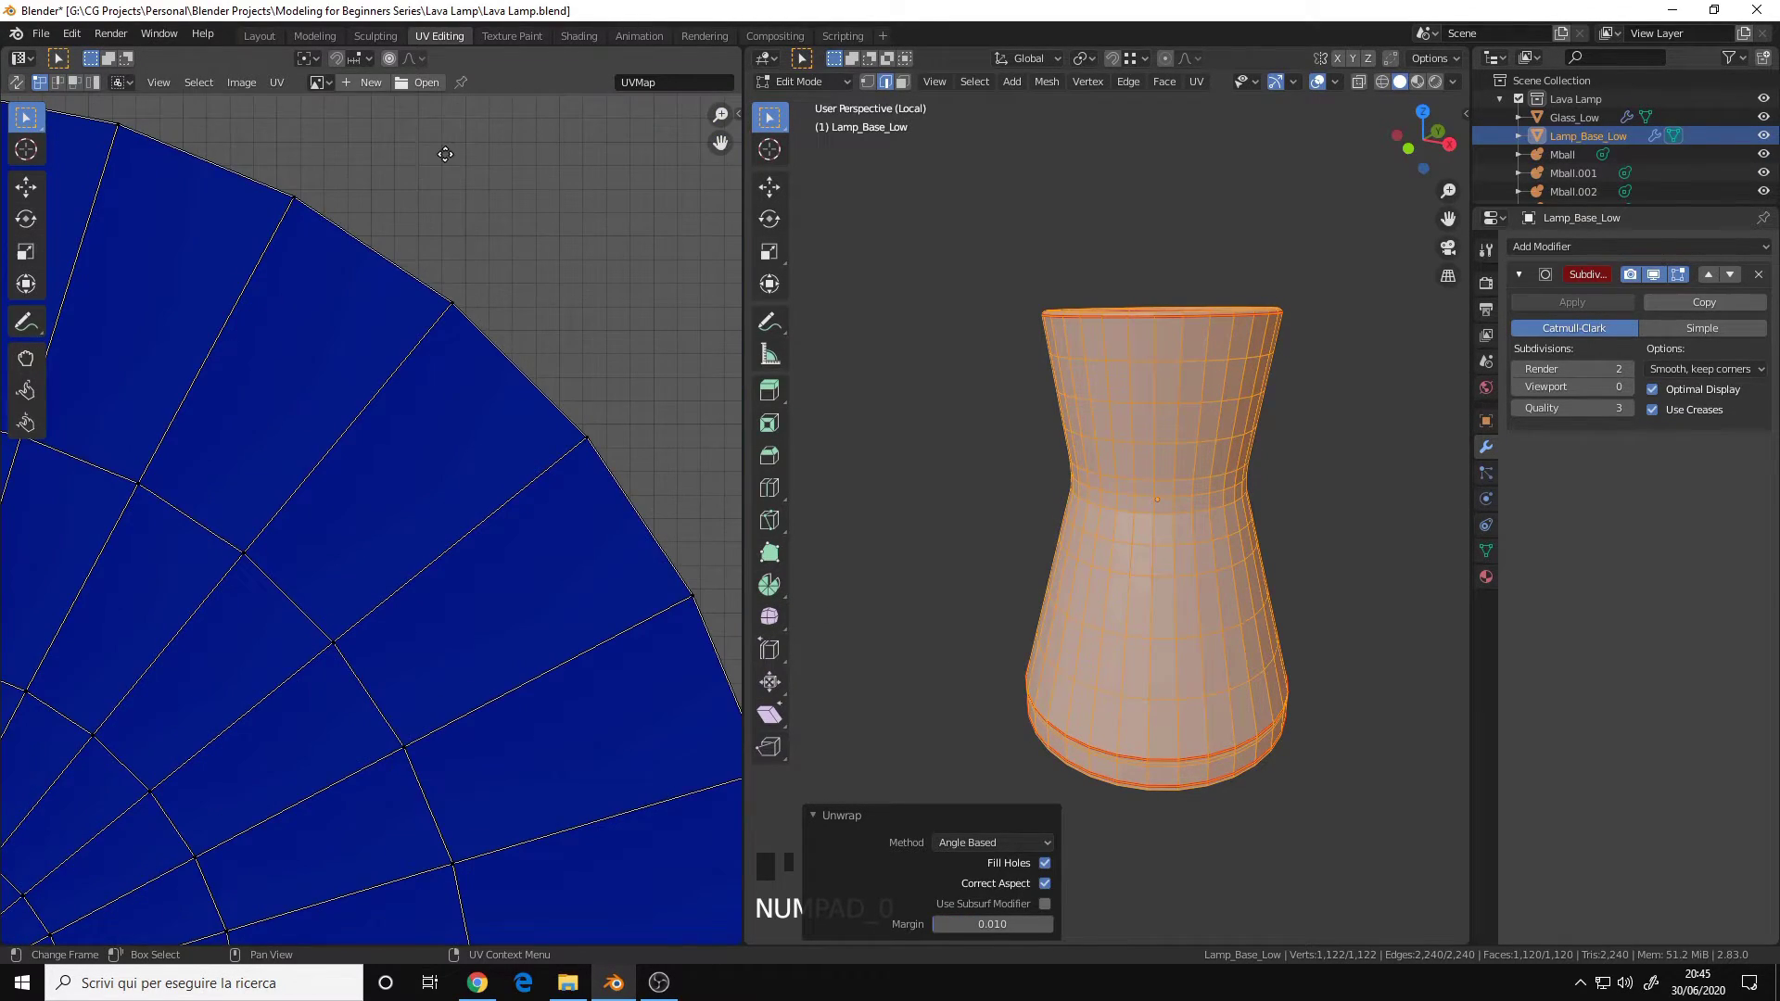
scroll(445, 153, down, 3)
scroll(424, 492, up, 4)
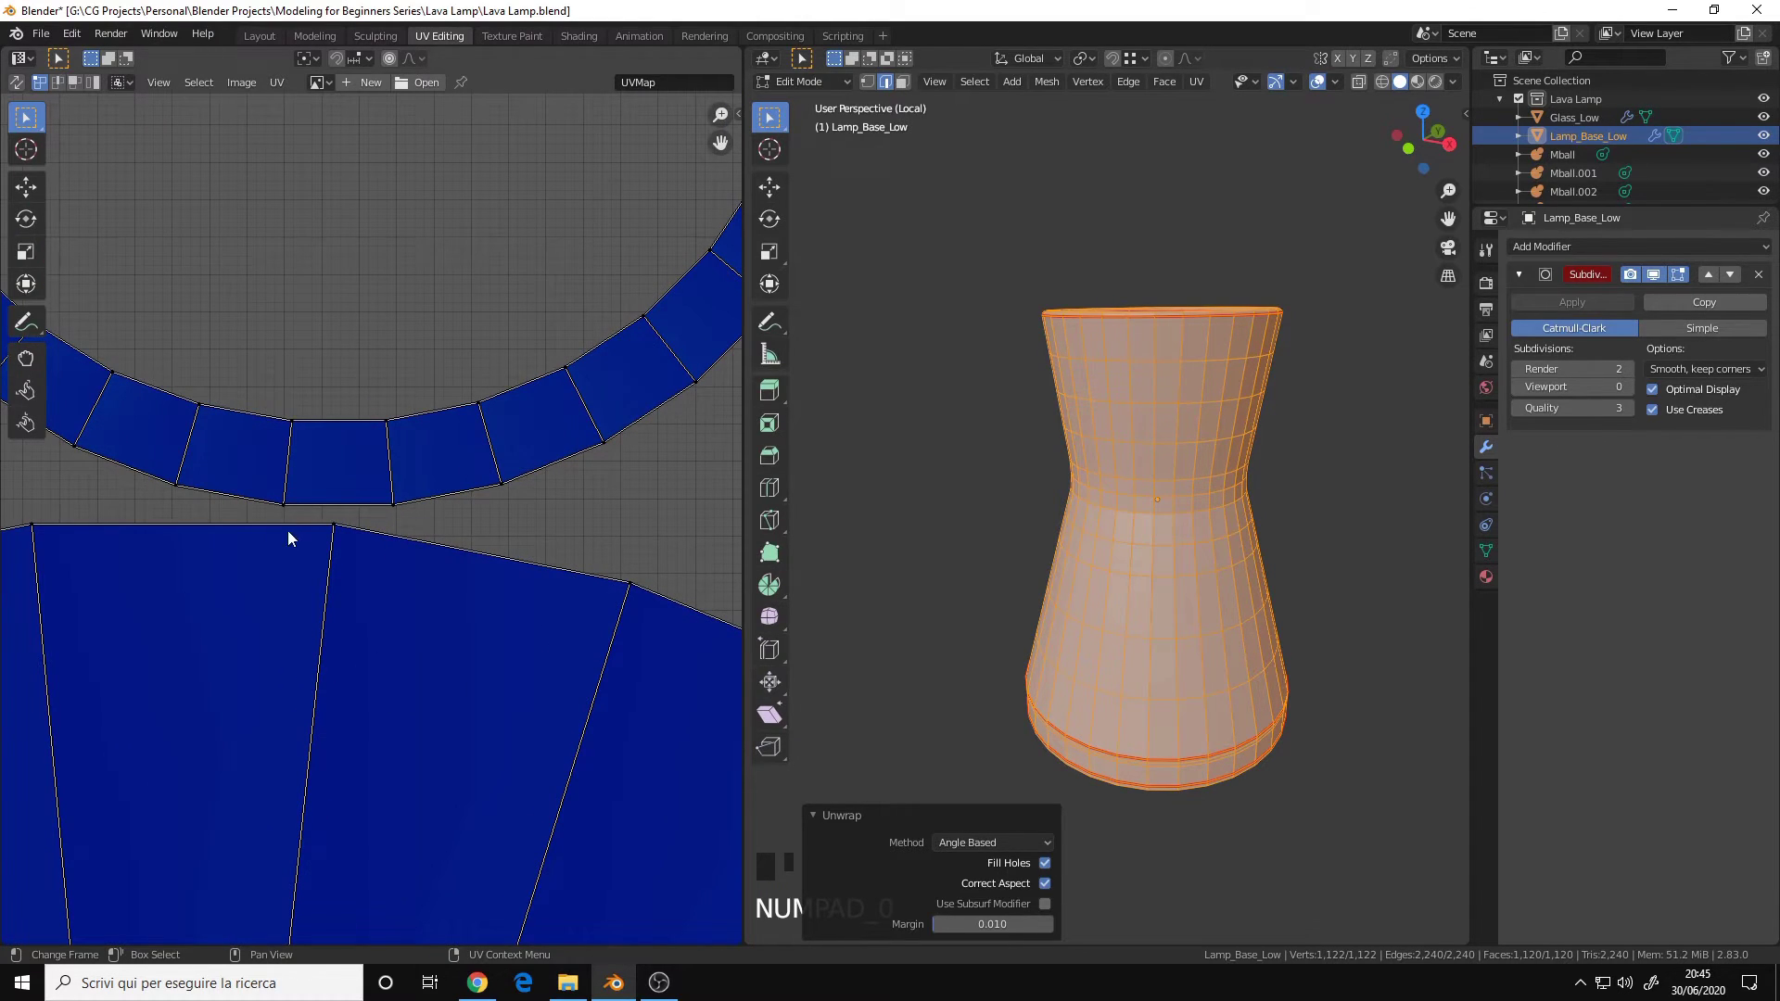
scroll(406, 509, down, 6)
middle_drag(497, 560, 422, 474)
scroll(423, 475, up, 1)
scroll(425, 480, down, 1)
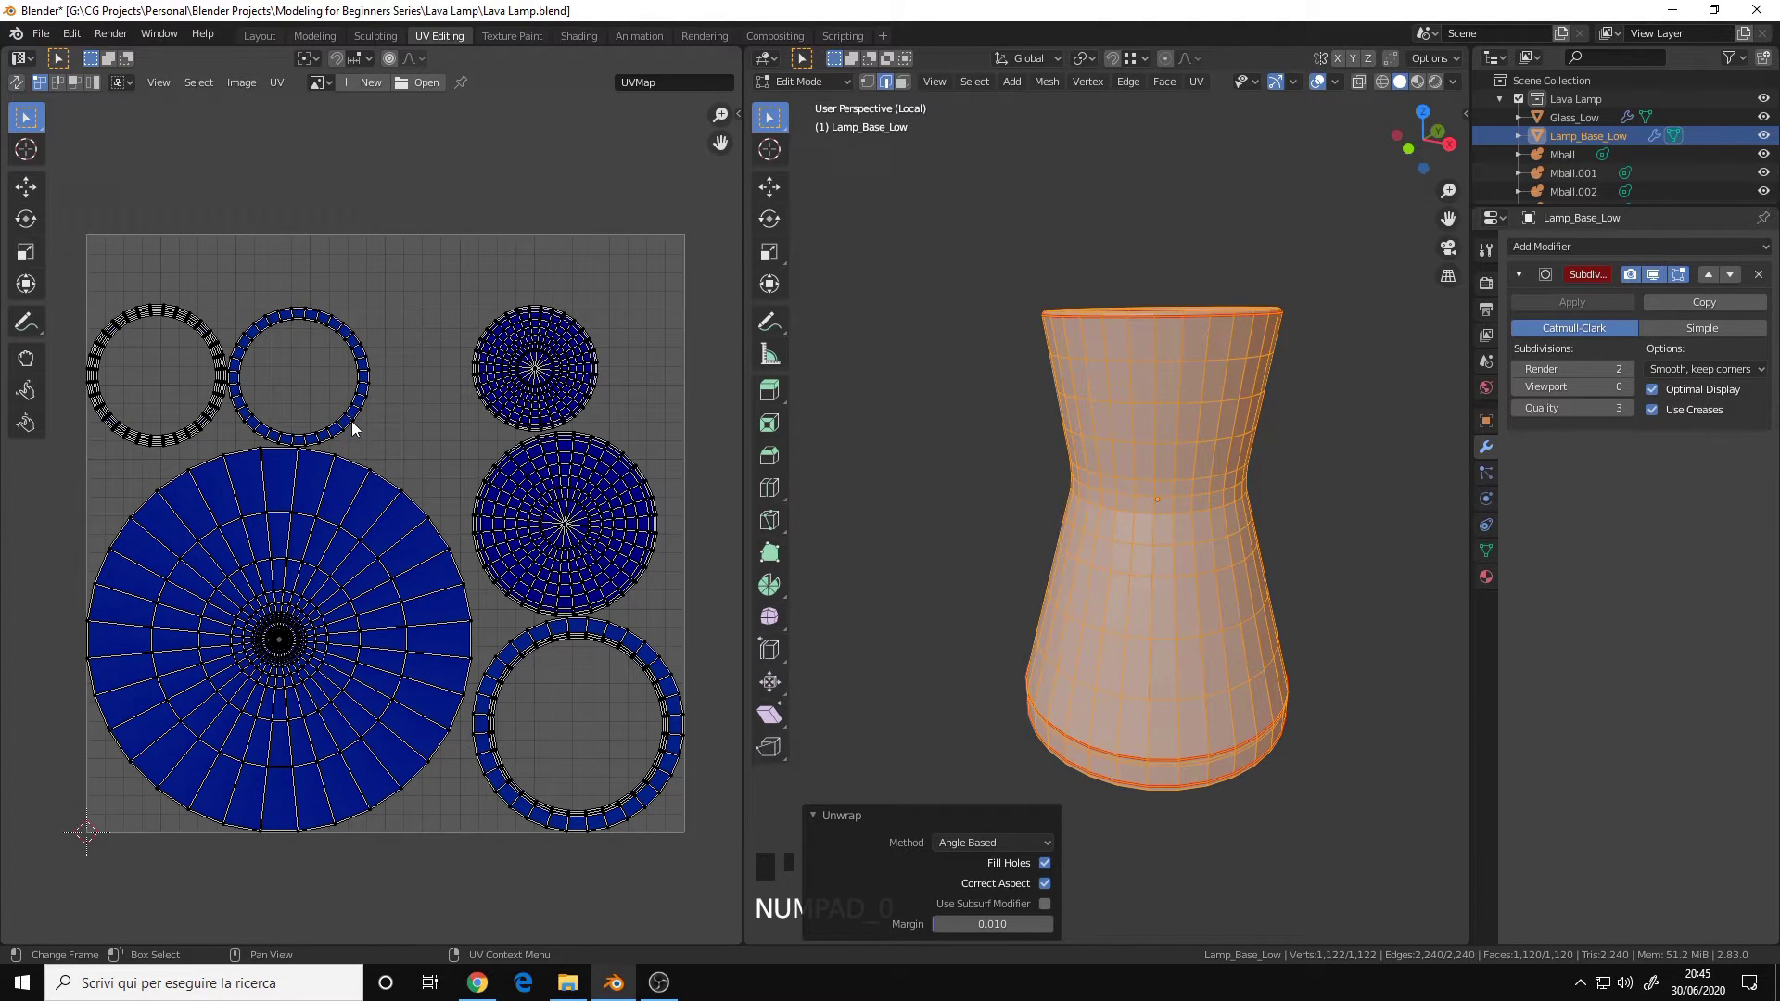
alt+middle_click(1093, 509)
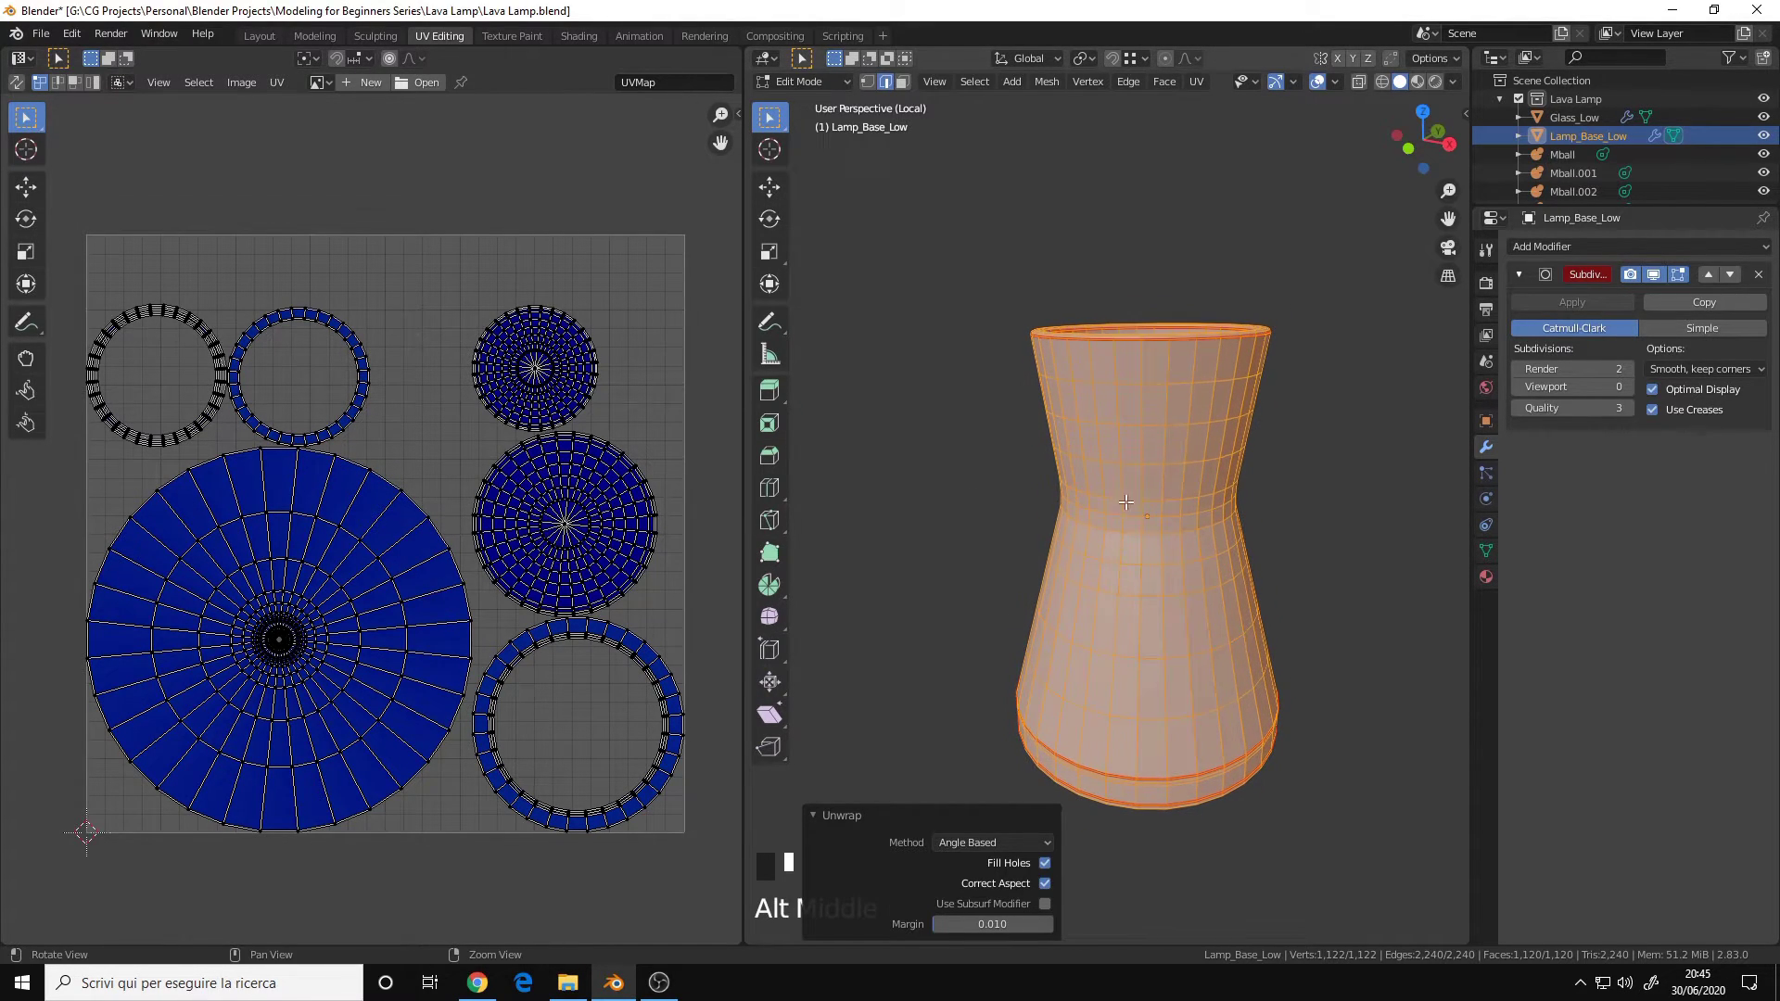
alt+drag(1178, 495, 1160, 447)
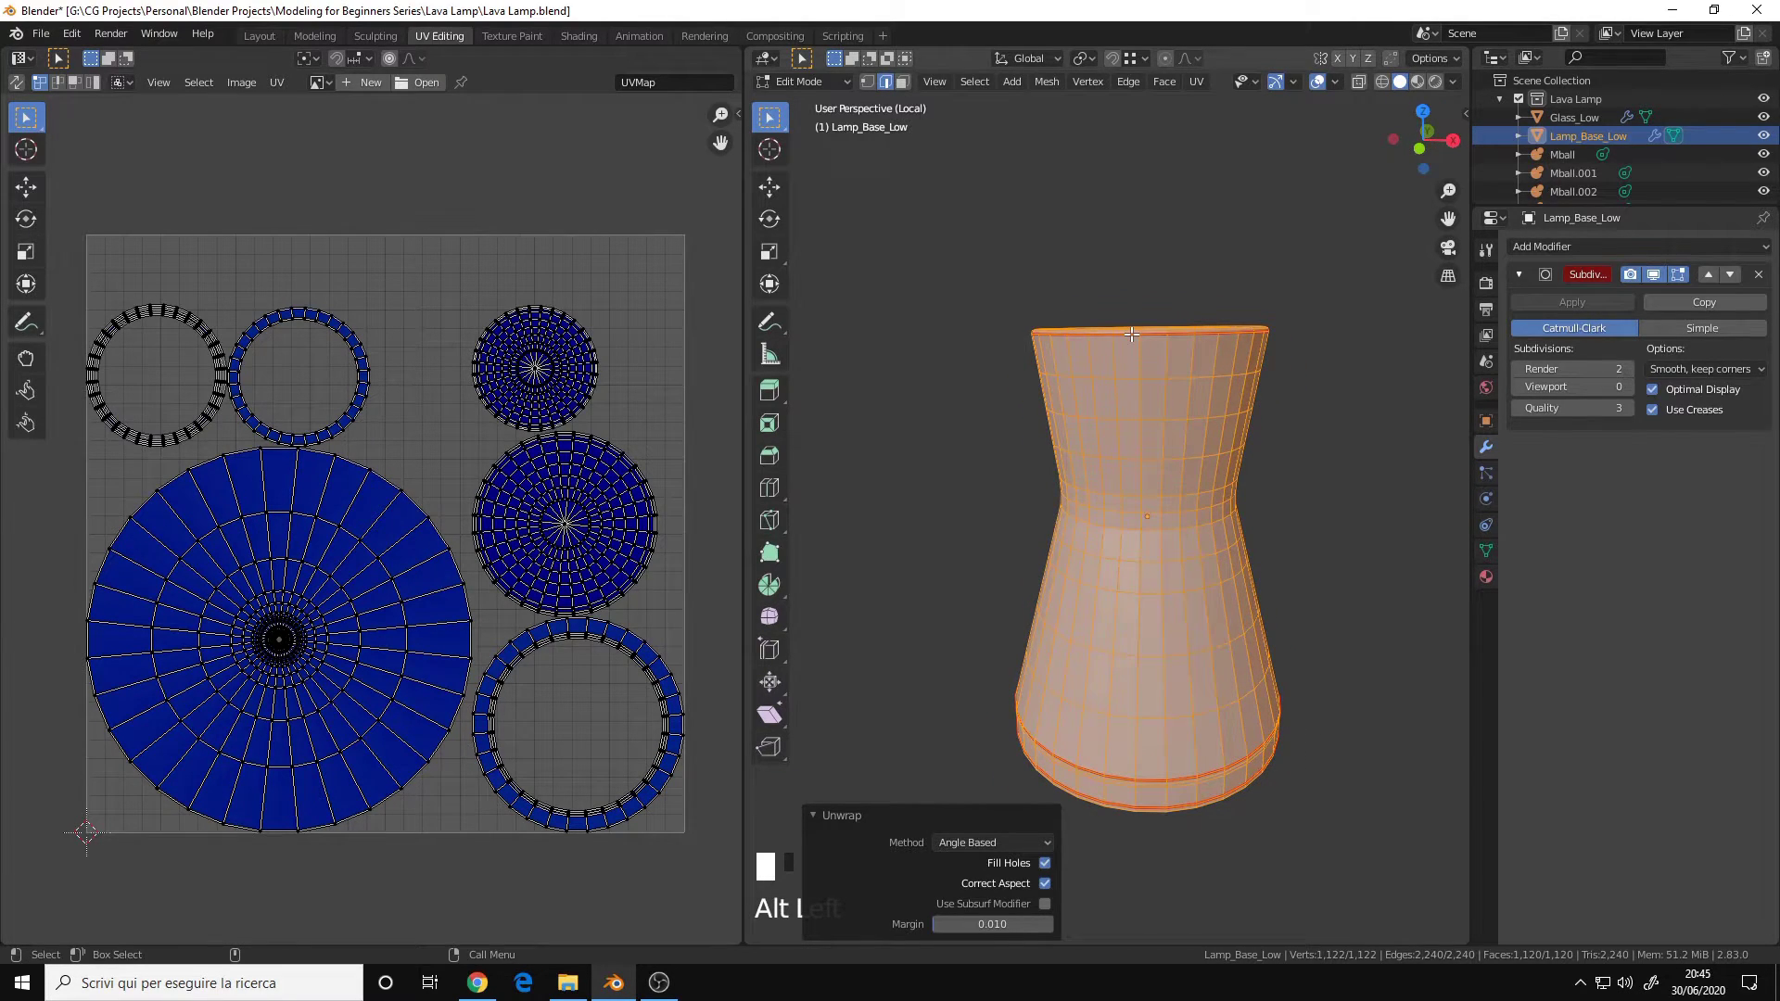
click(1108, 363)
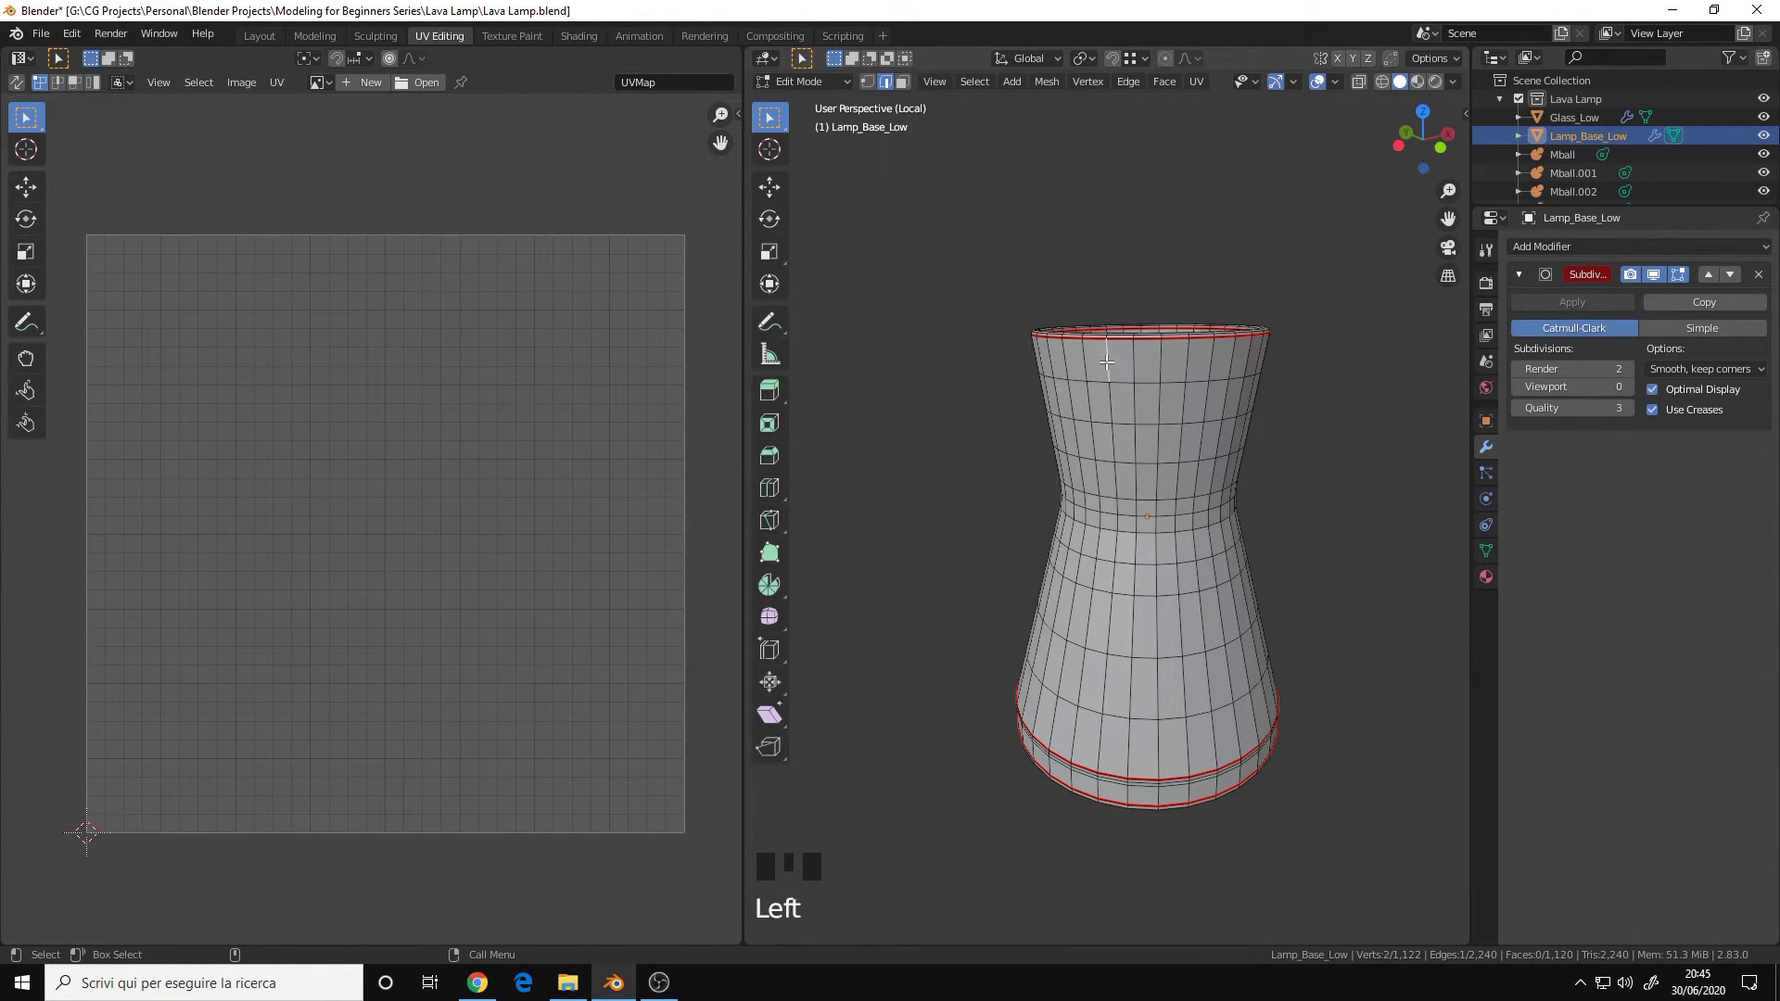
ctrl+click(1097, 739)
alt+drag(1098, 738, 944, 656)
alt+middle_drag(995, 617, 984, 511)
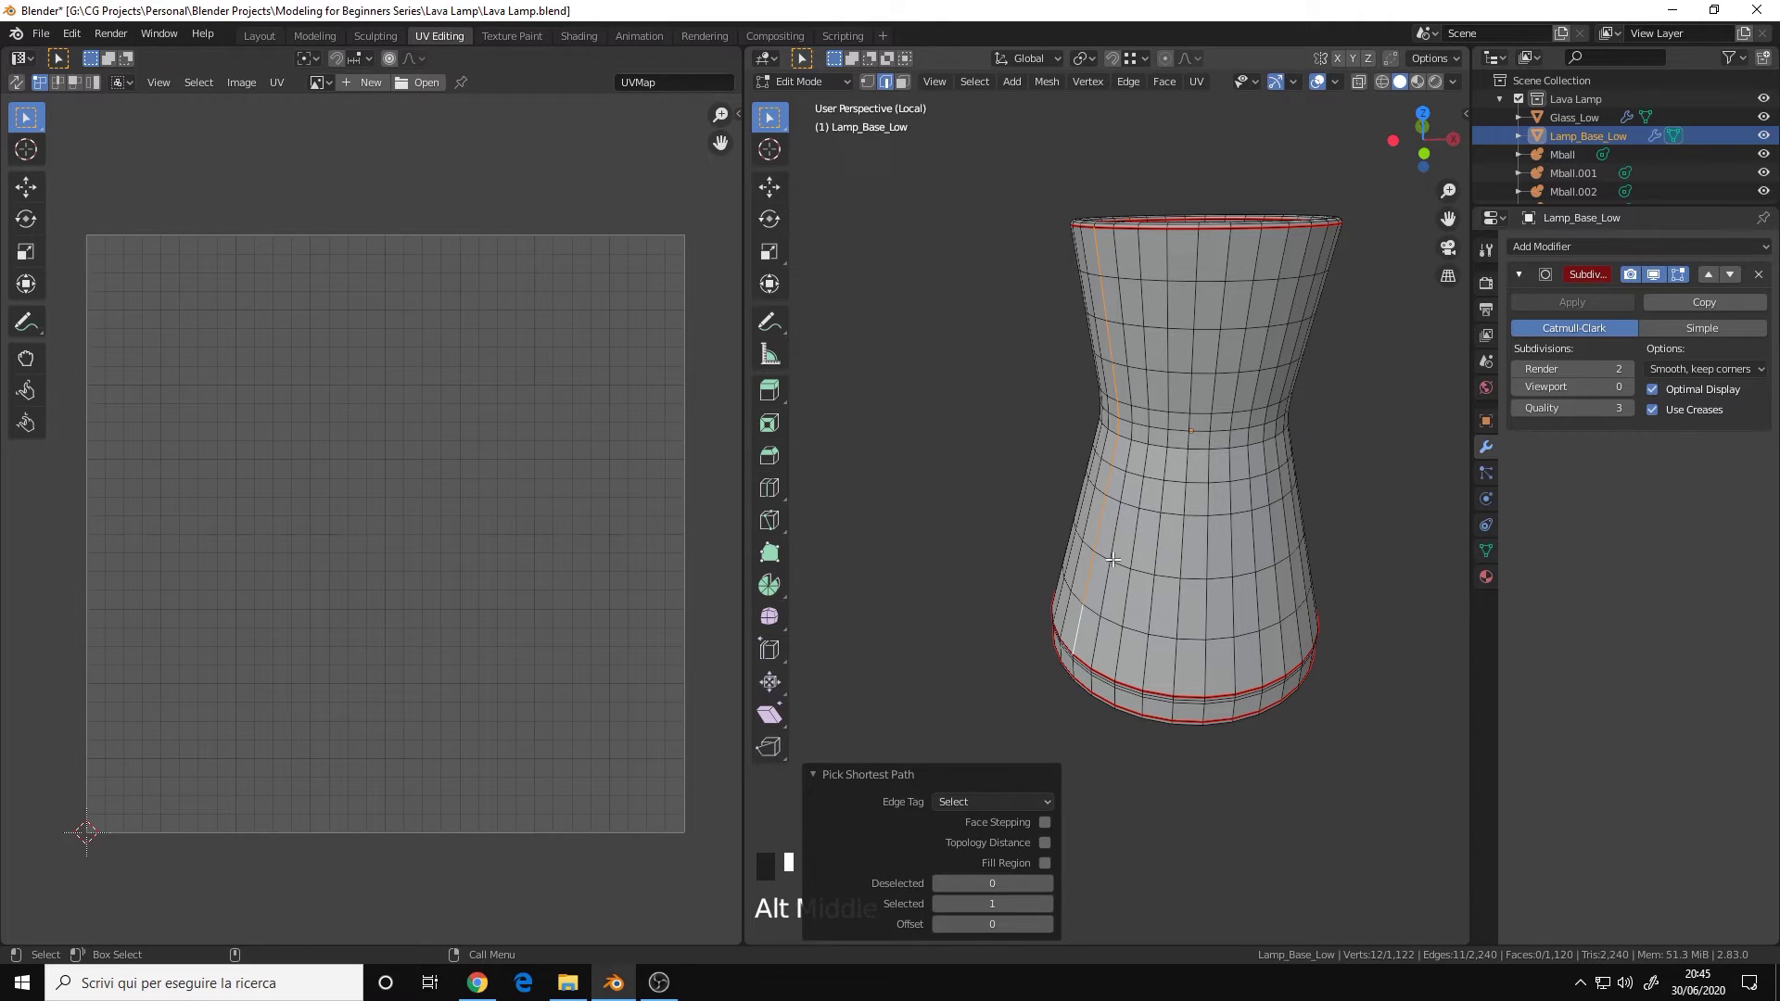
key(alt+a)
Step: Select a vertical edge path down one side of the lamp base, from the seam below the rim to the lower band's seam
alt+drag(1118, 547, 1134, 427)
alt+middle_drag(1134, 426, 1042, 461)
alt+drag(1042, 461, 1160, 457)
click(904, 371)
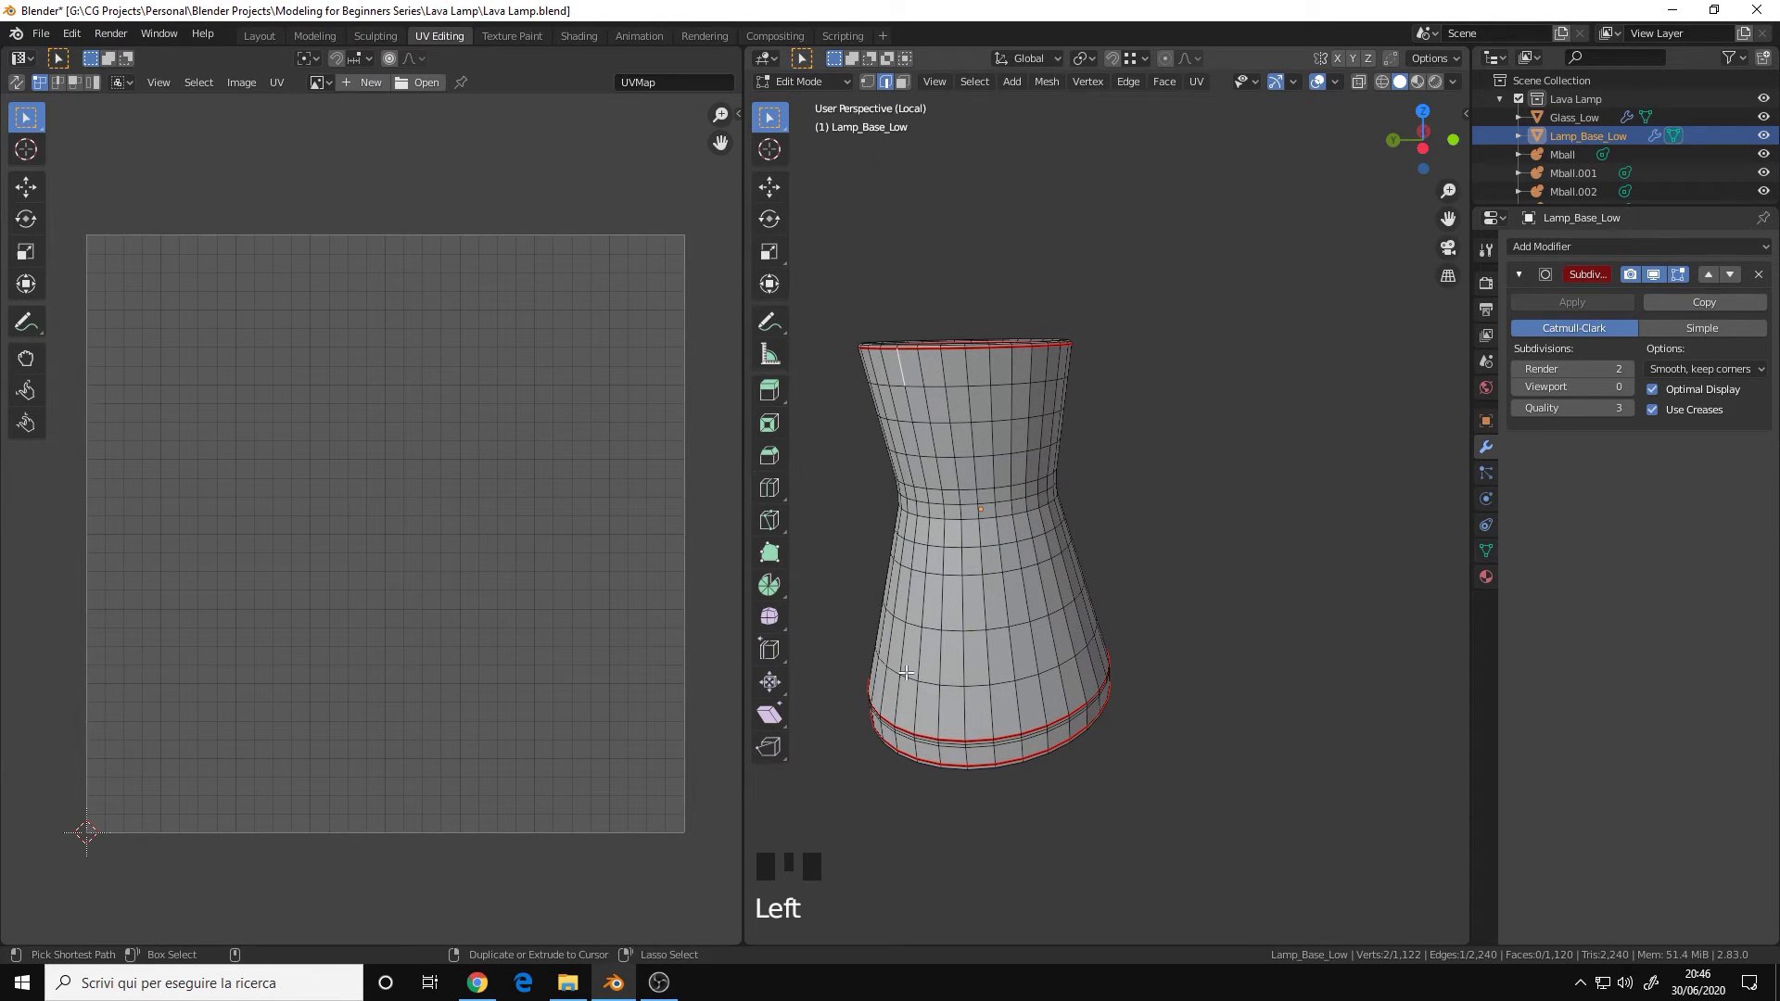
ctrl+click(911, 709)
alt+drag(911, 709, 897, 561)
alt+middle_drag(897, 561, 1056, 484)
alt+right_drag(1055, 484, 1033, 477)
alt+middle_drag(1047, 464, 1005, 468)
alt+drag(1006, 469, 929, 491)
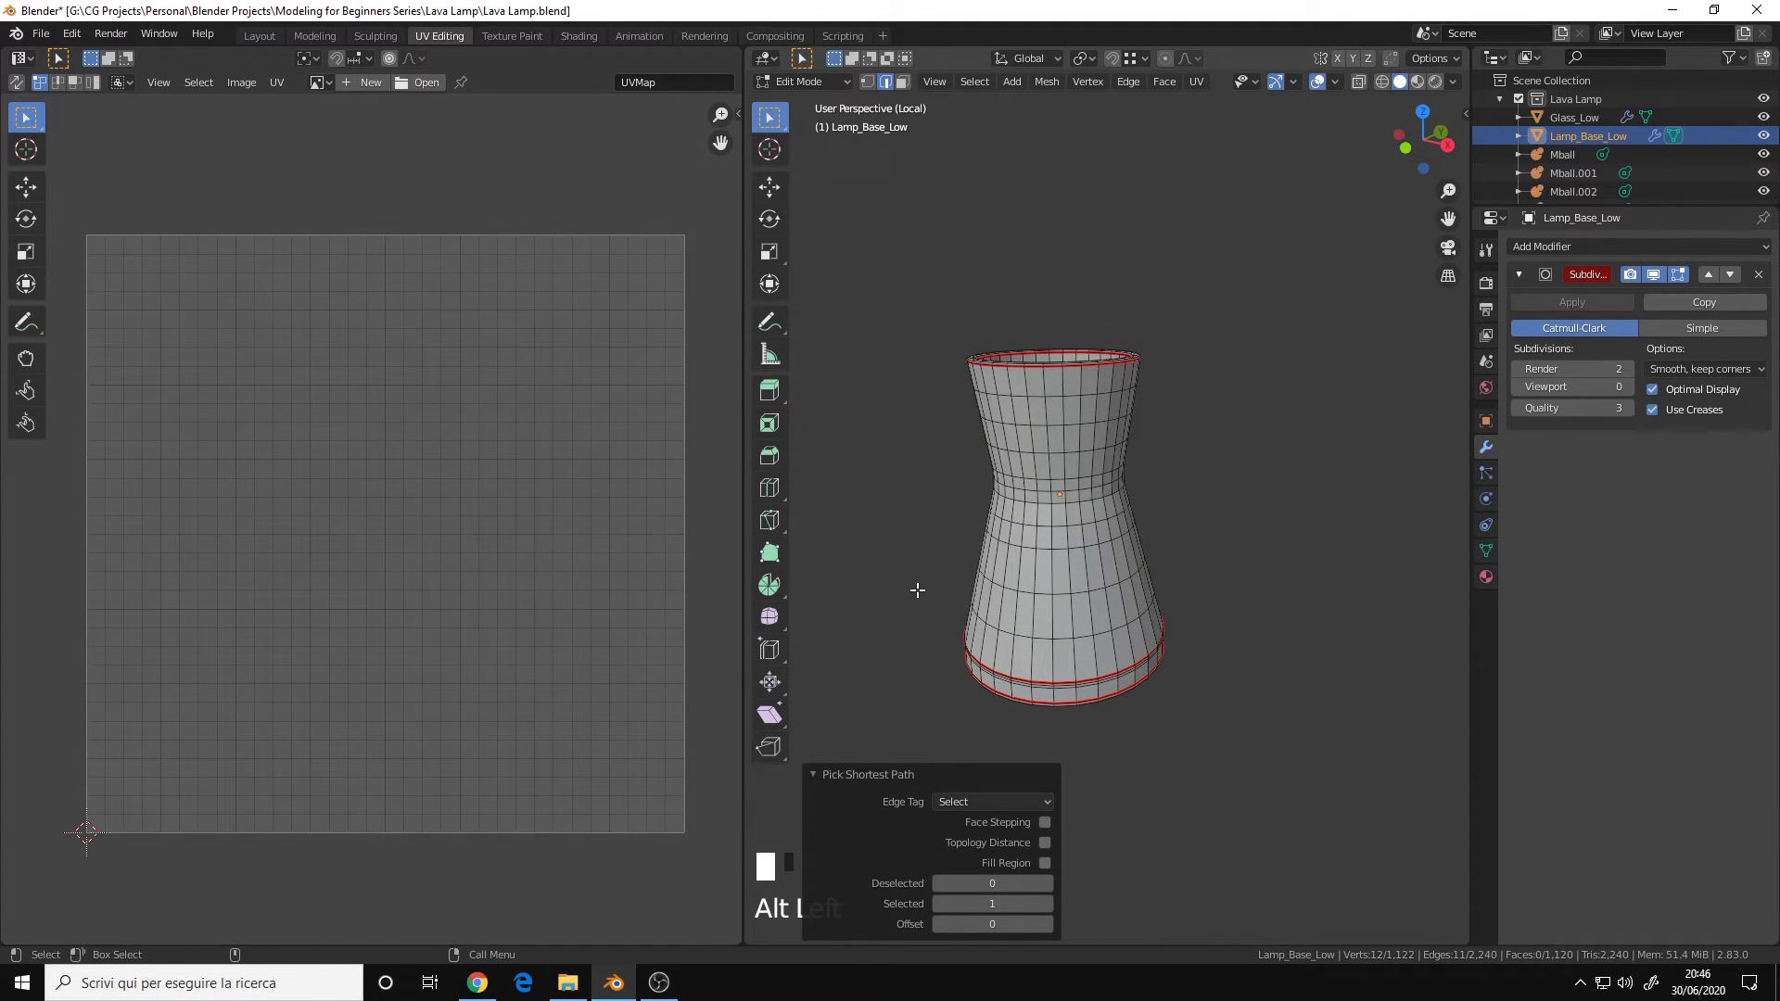
Step: Finish editing the lamp base and open Glass_Low in Edit Mode, isolated in Local view
key(Tab)
key(KP_Divide)
alt+right_drag(1103, 463, 1138, 507)
click(1158, 452)
mouse_move(1138, 506)
alt+mouse_down()
mouse_move(1154, 454)
mouse_move(1129, 491)
alt+mouse_up()
key(KP_Divide)
key(Tab)
alt+middle_click(1129, 498)
Step: Select the edge loops around the outer edges of the glass's top and bottom caps
alt+right_drag(1129, 491, 1094, 469)
alt+drag(1093, 469, 1111, 484)
alt+right_drag(1111, 484, 1050, 461)
double_click(1117, 500)
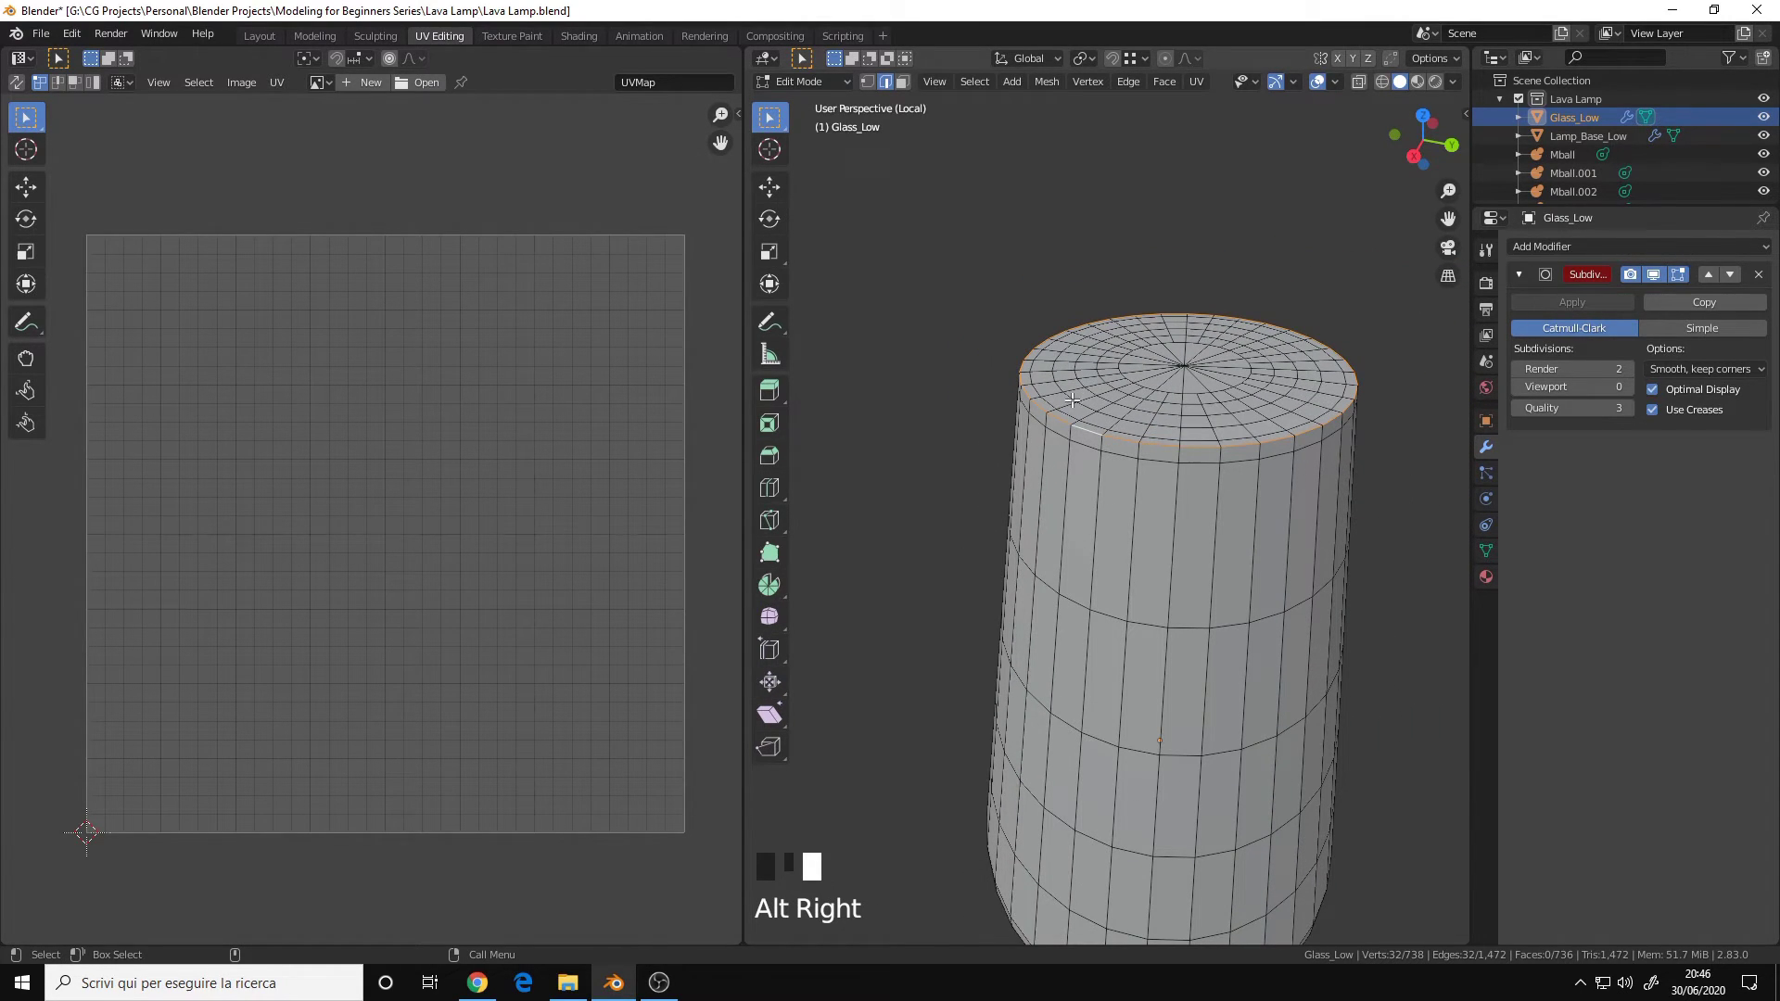
alt+middle_drag(1113, 590, 1122, 612)
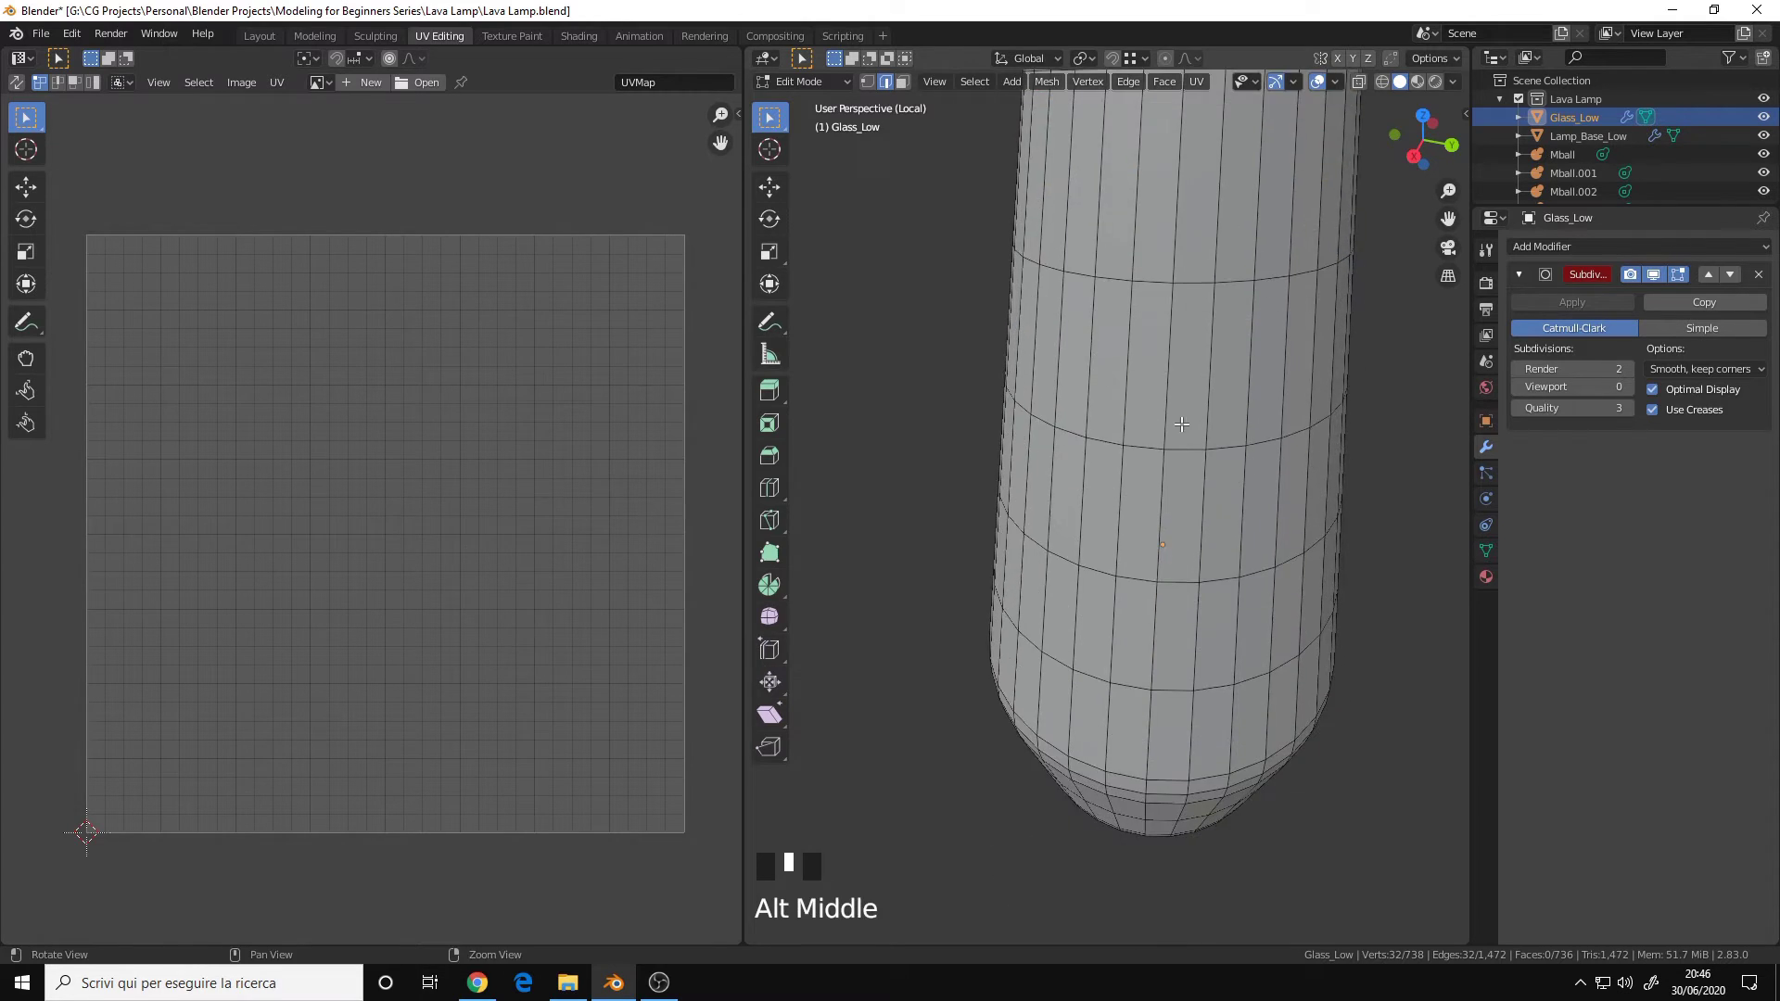
alt+drag(1122, 612, 1131, 630)
alt+right_drag(1131, 630, 1137, 644)
alt+middle_drag(1136, 645, 1138, 593)
alt+drag(1138, 593, 1144, 436)
alt+shift+click(1145, 405)
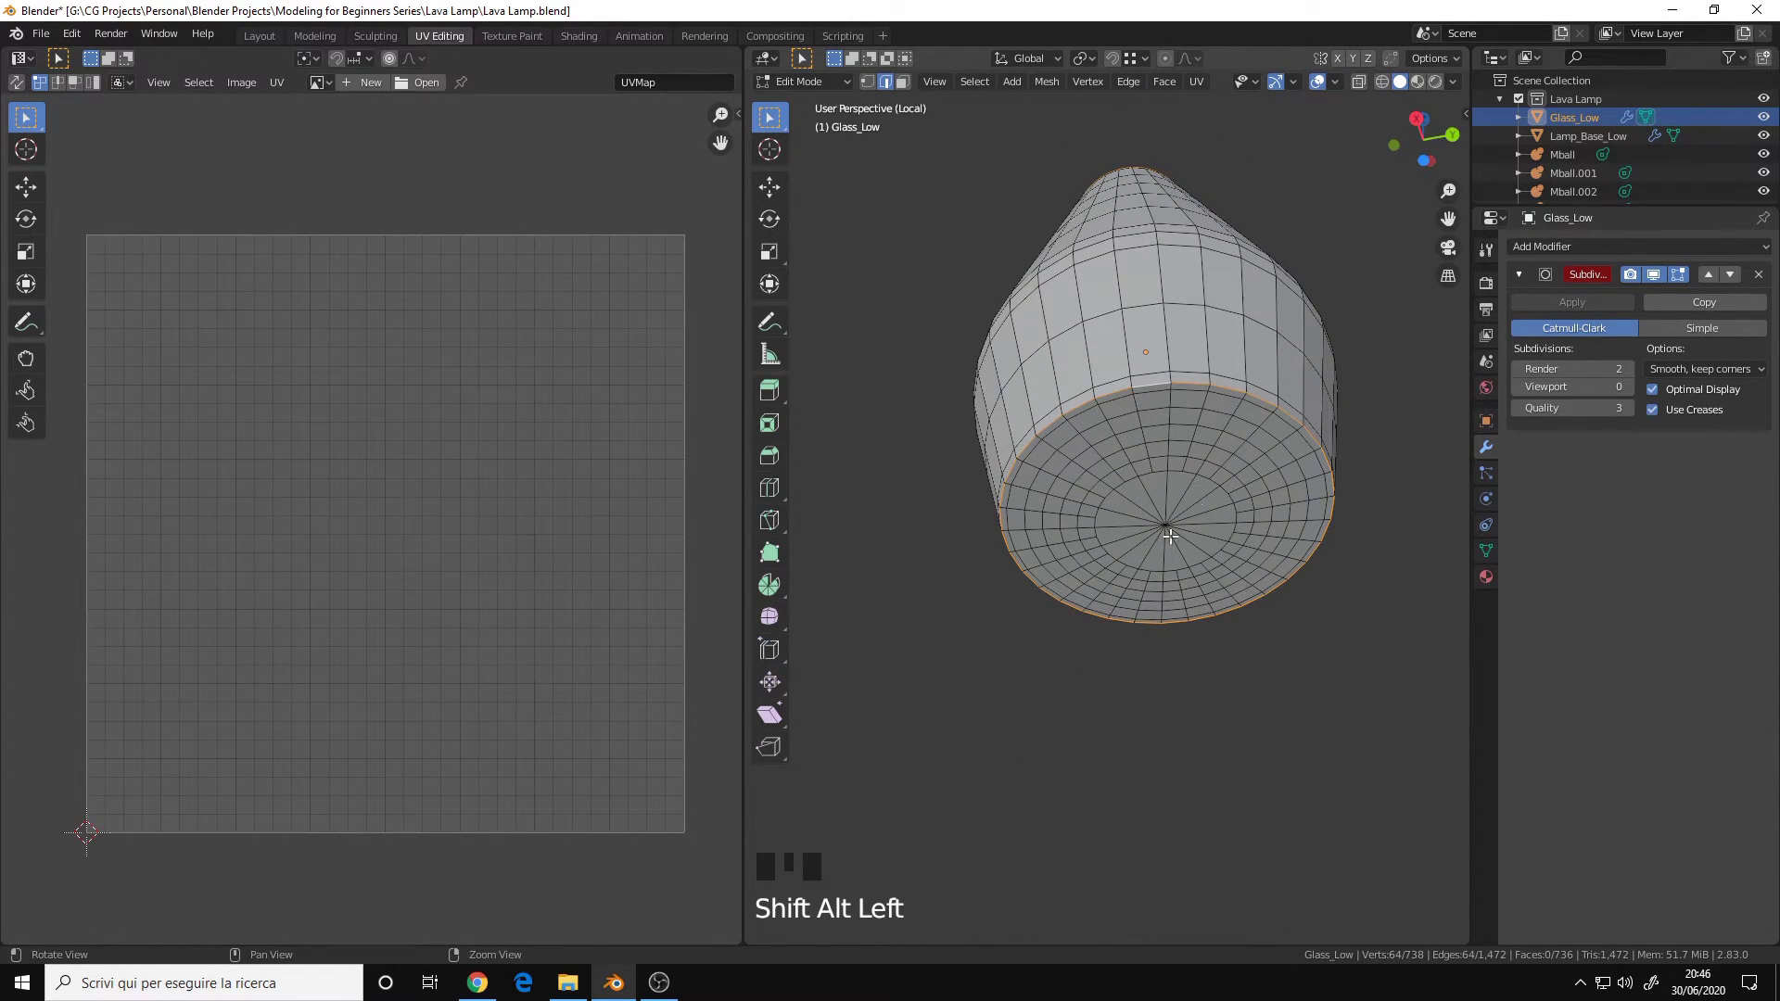
Step: Mark both selected glass loops as seams and select the whole mesh to check its UV islands
alt+drag(1066, 664, 1123, 500)
alt+middle_drag(1122, 500, 1124, 647)
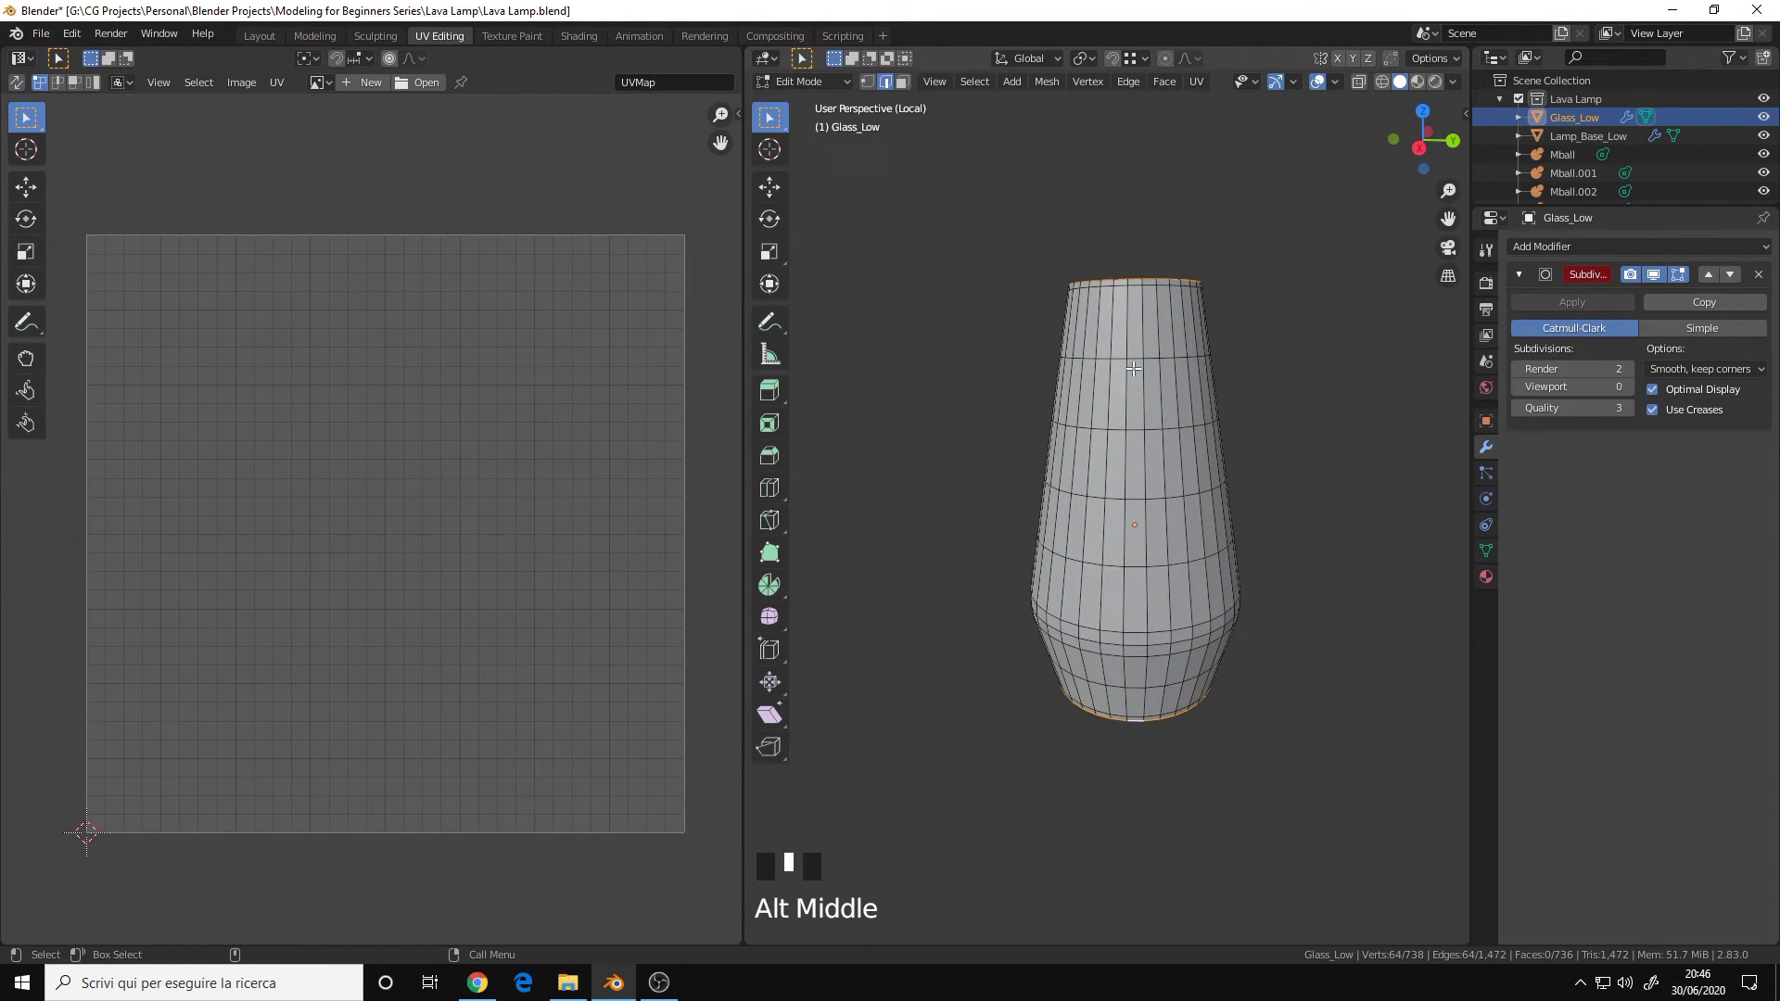
key(u)
click(1057, 588)
key(a)
key(a)
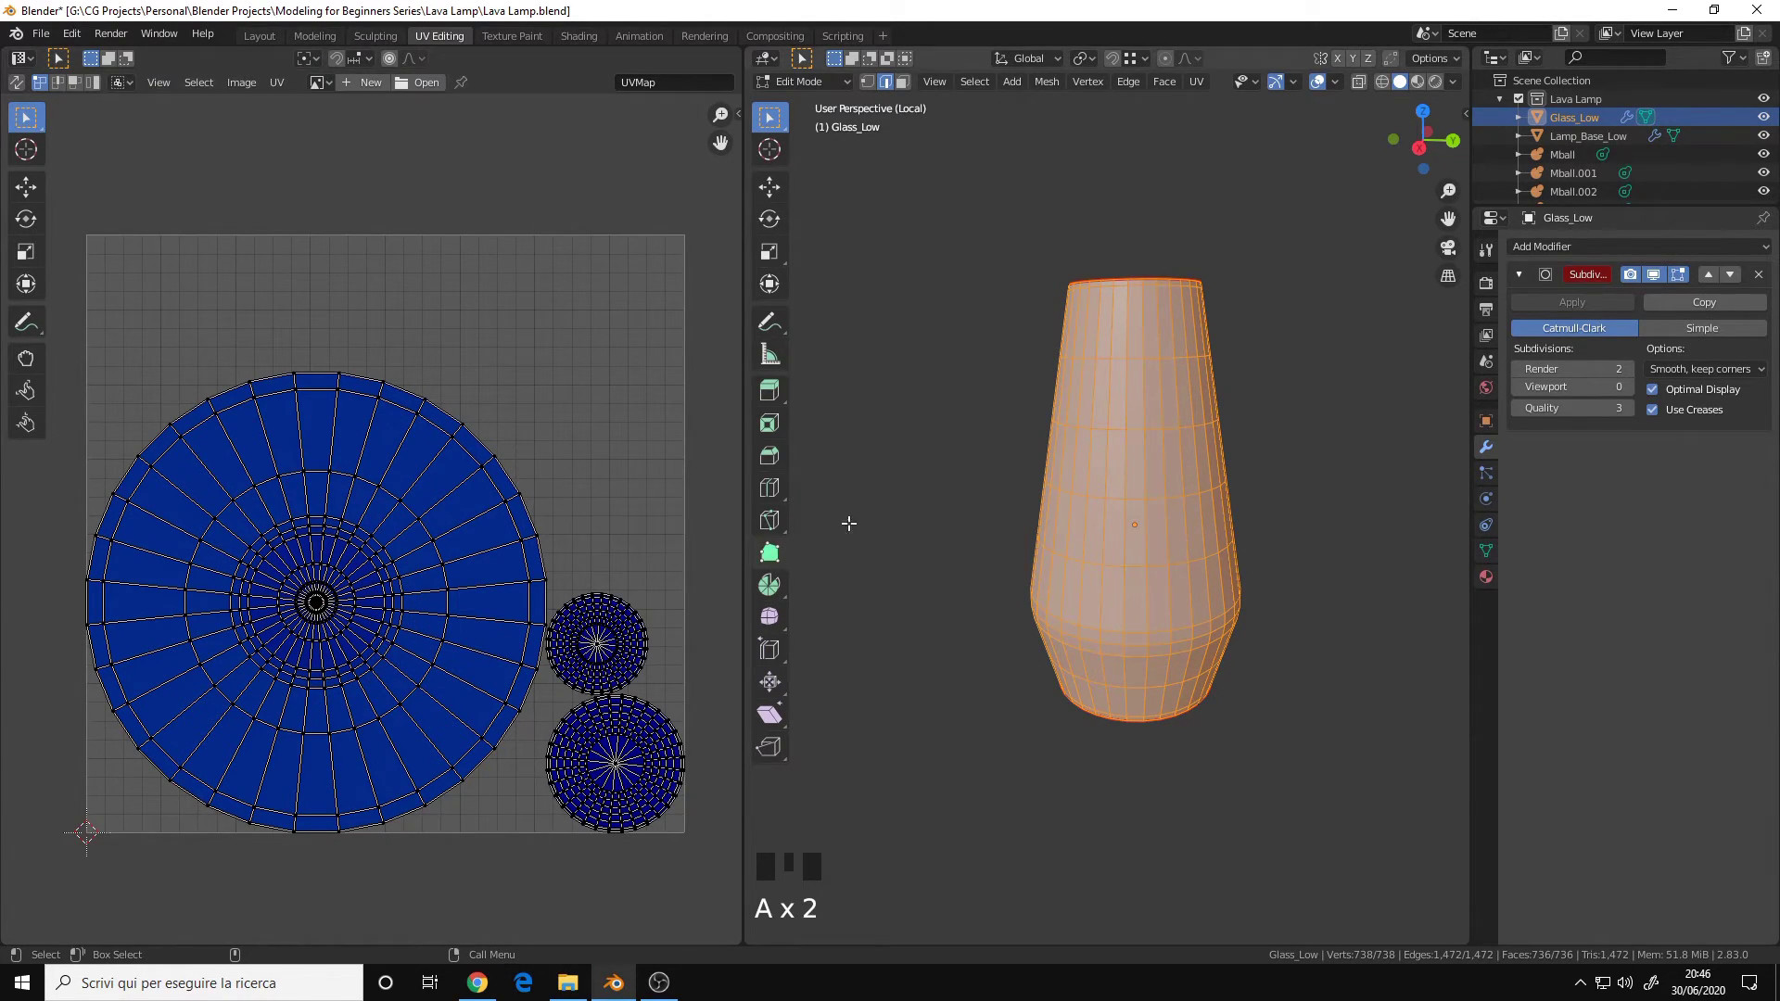
key(a)
alt+middle_drag(1105, 408, 1124, 480)
alt+drag(1108, 469, 1161, 497)
key(a)
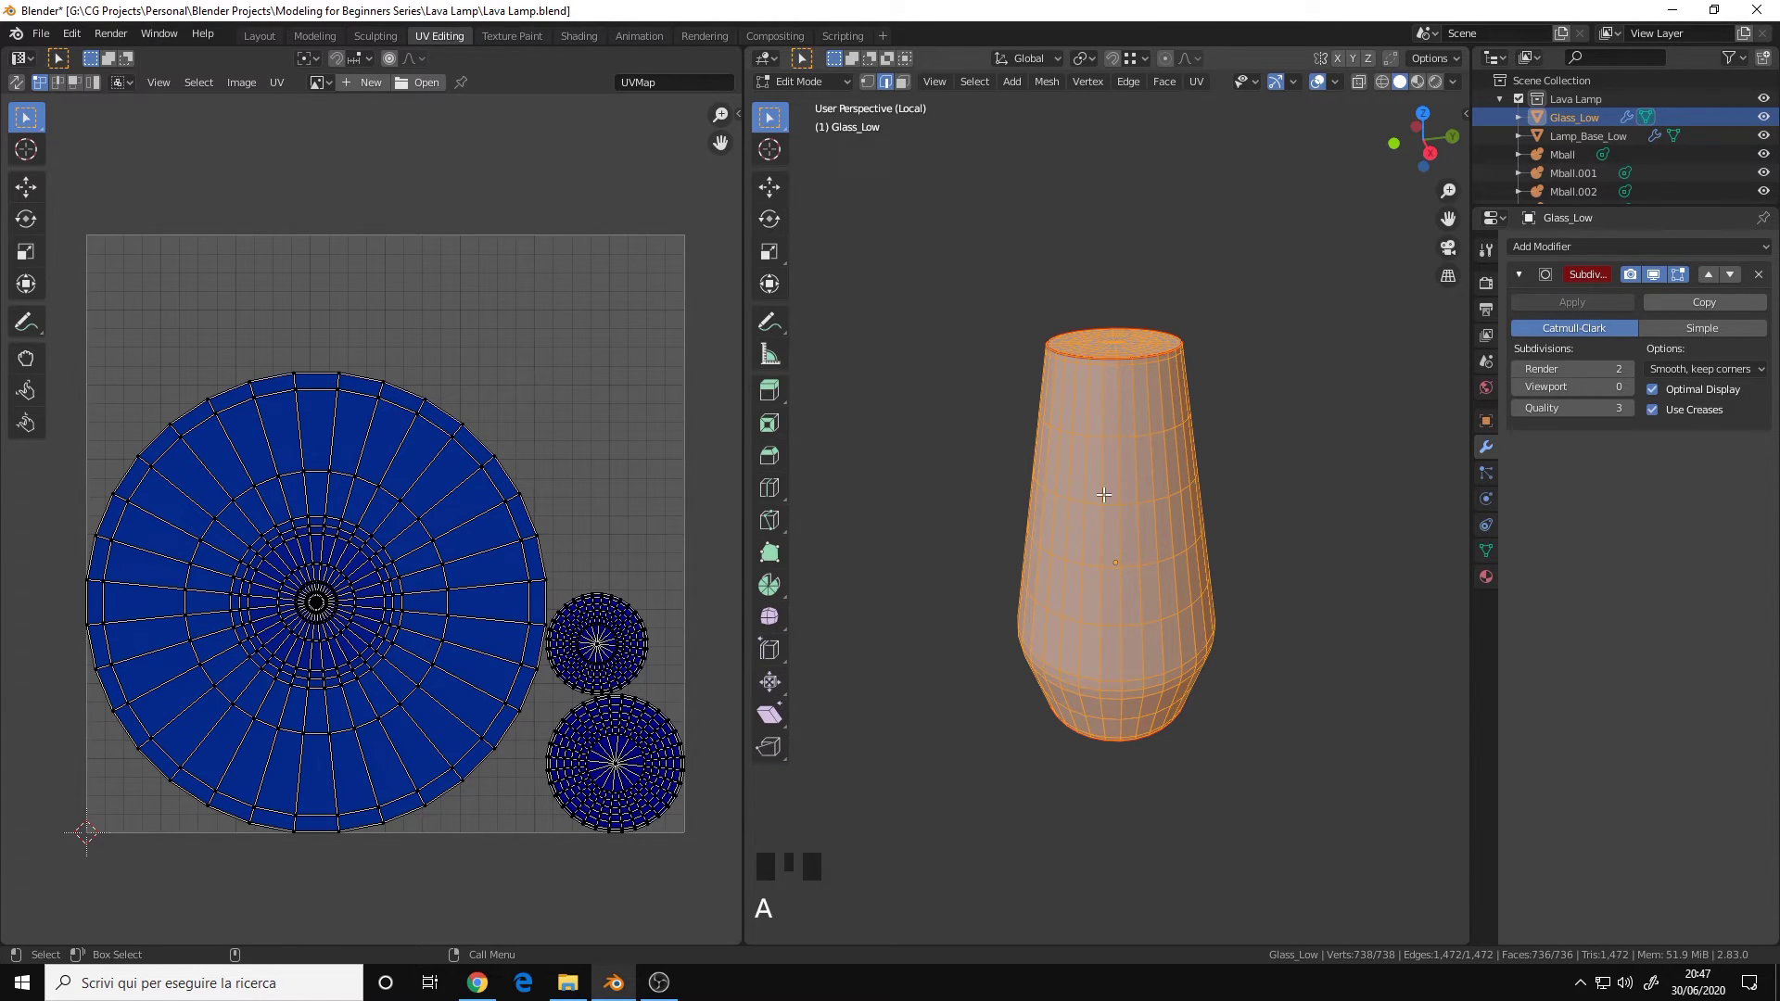
Step: Try a vertical edge path down the glass's side from the top seam to the bottom seam, and clear the selection
key(alt+a)
alt+drag(1157, 481, 1087, 478)
alt+middle_drag(1103, 477, 1155, 525)
alt+right_drag(1156, 526, 1161, 345)
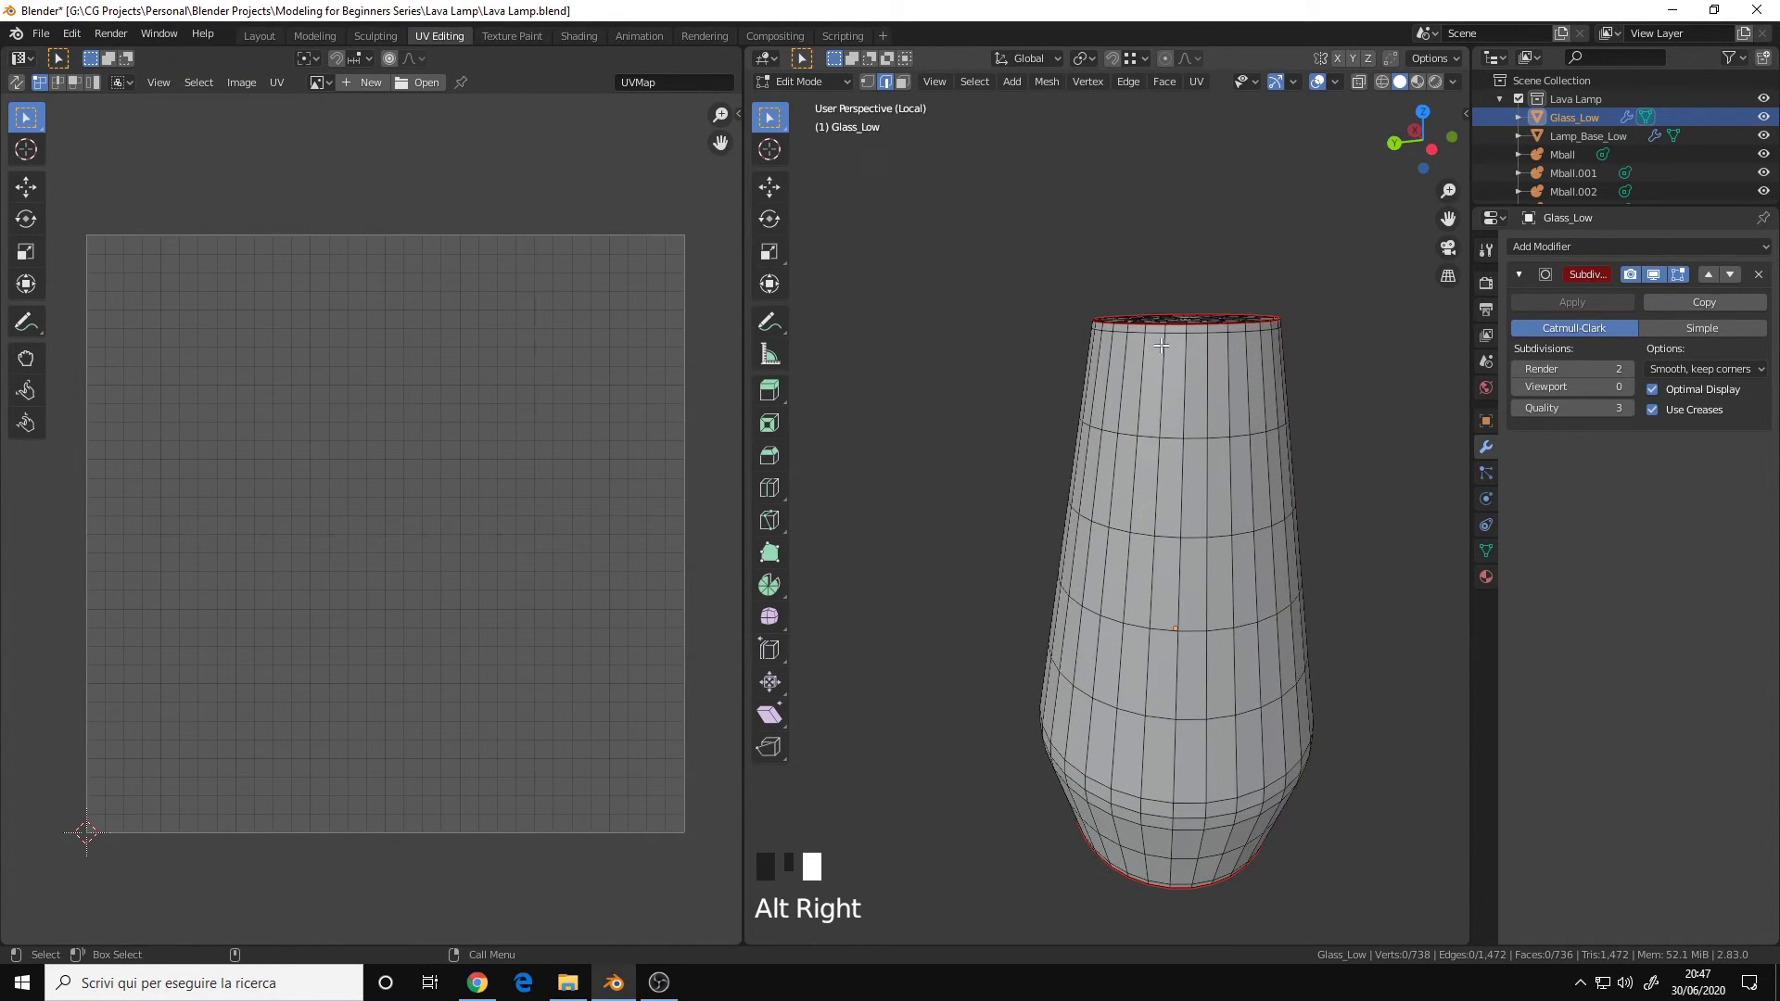
click(1165, 329)
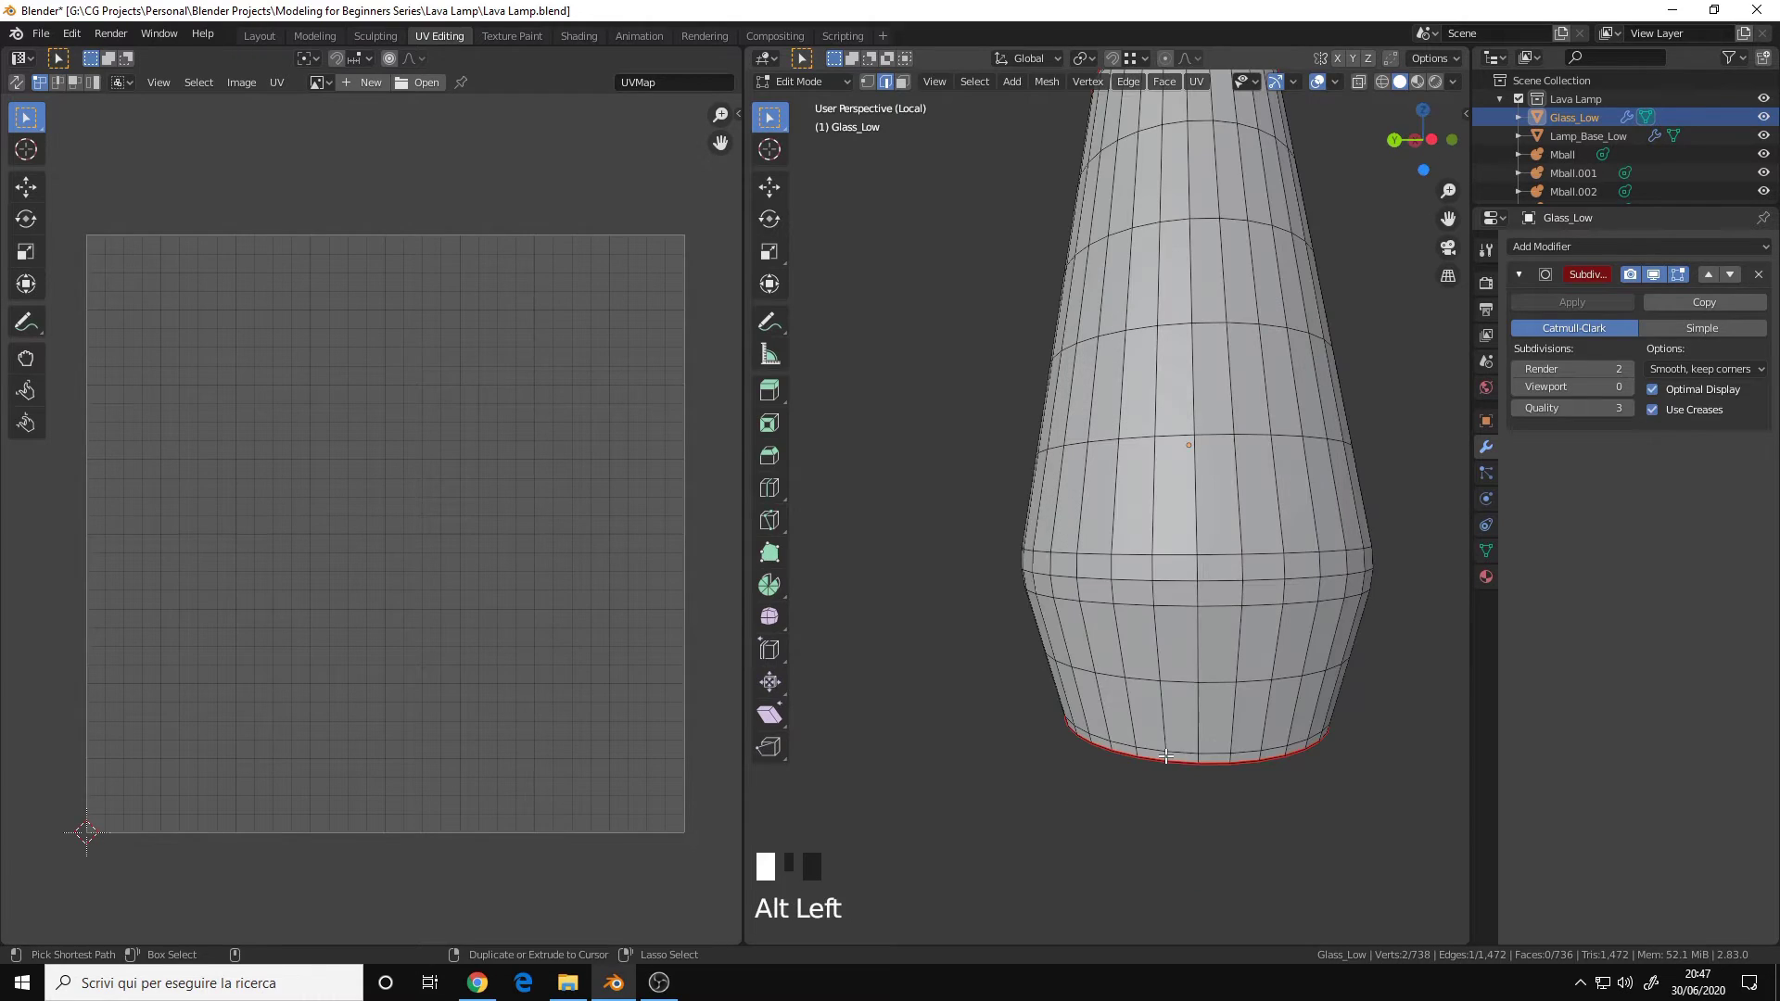
ctrl+click(1170, 751)
alt+right_drag(1171, 754, 1142, 468)
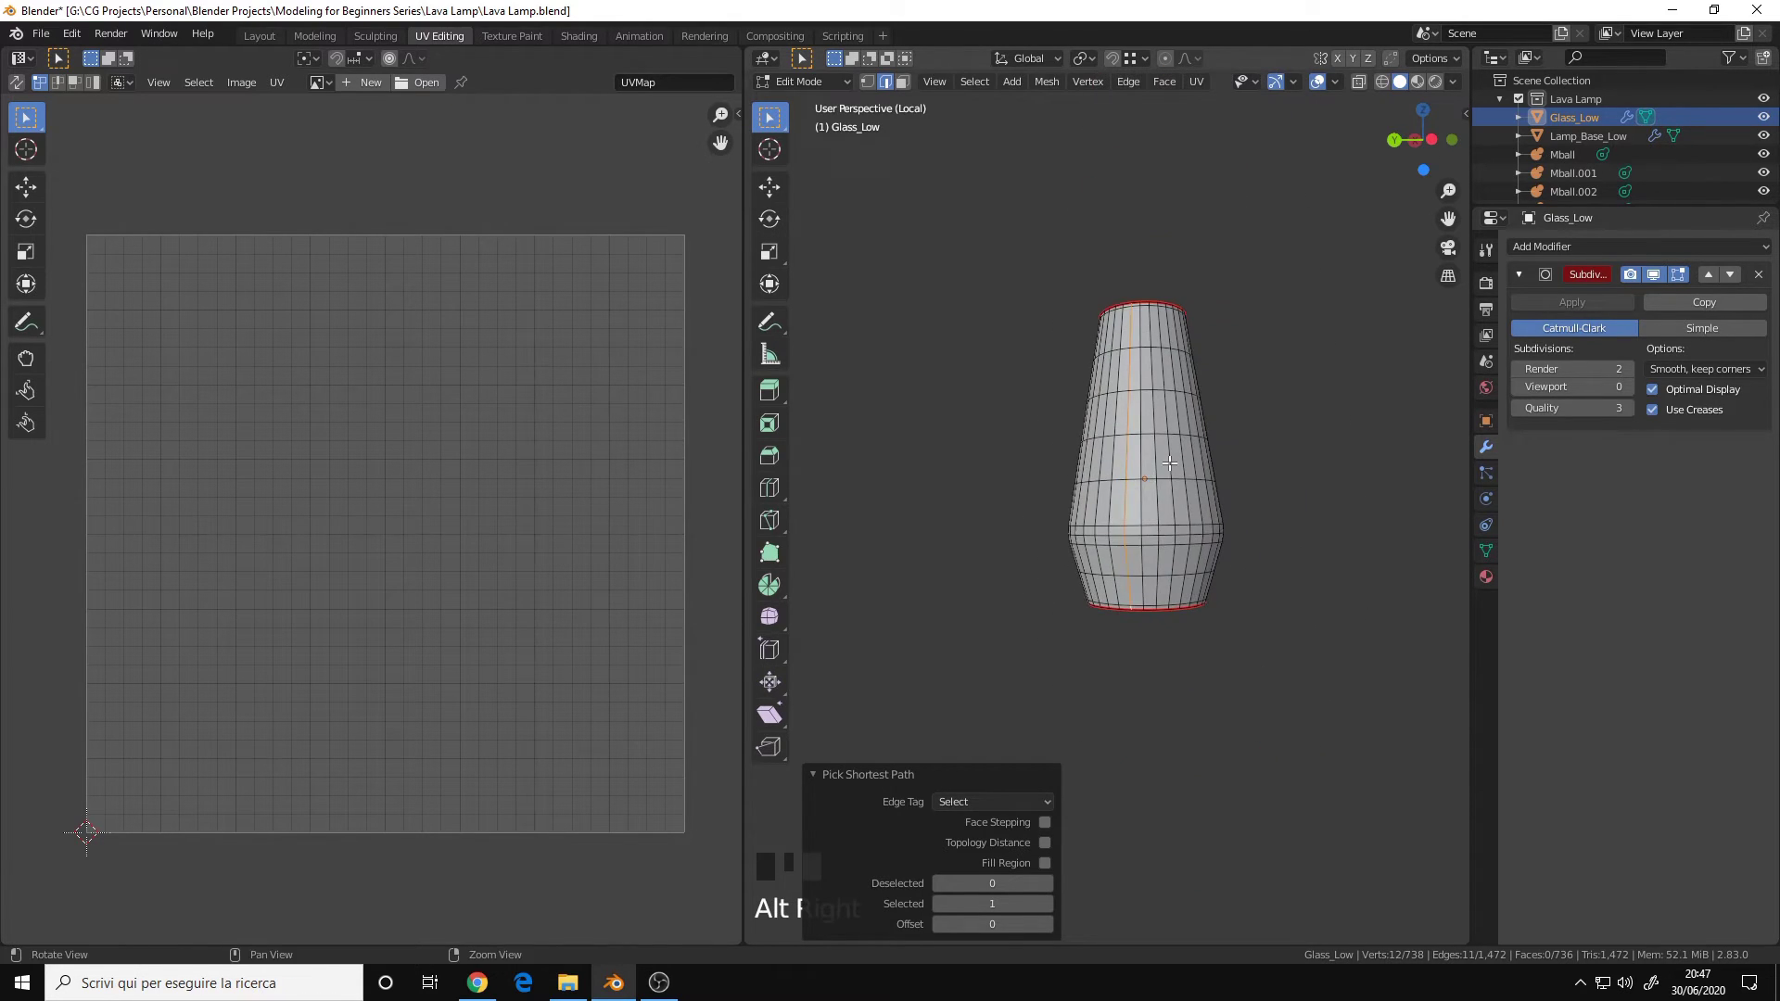
alt+drag(1132, 468, 1147, 473)
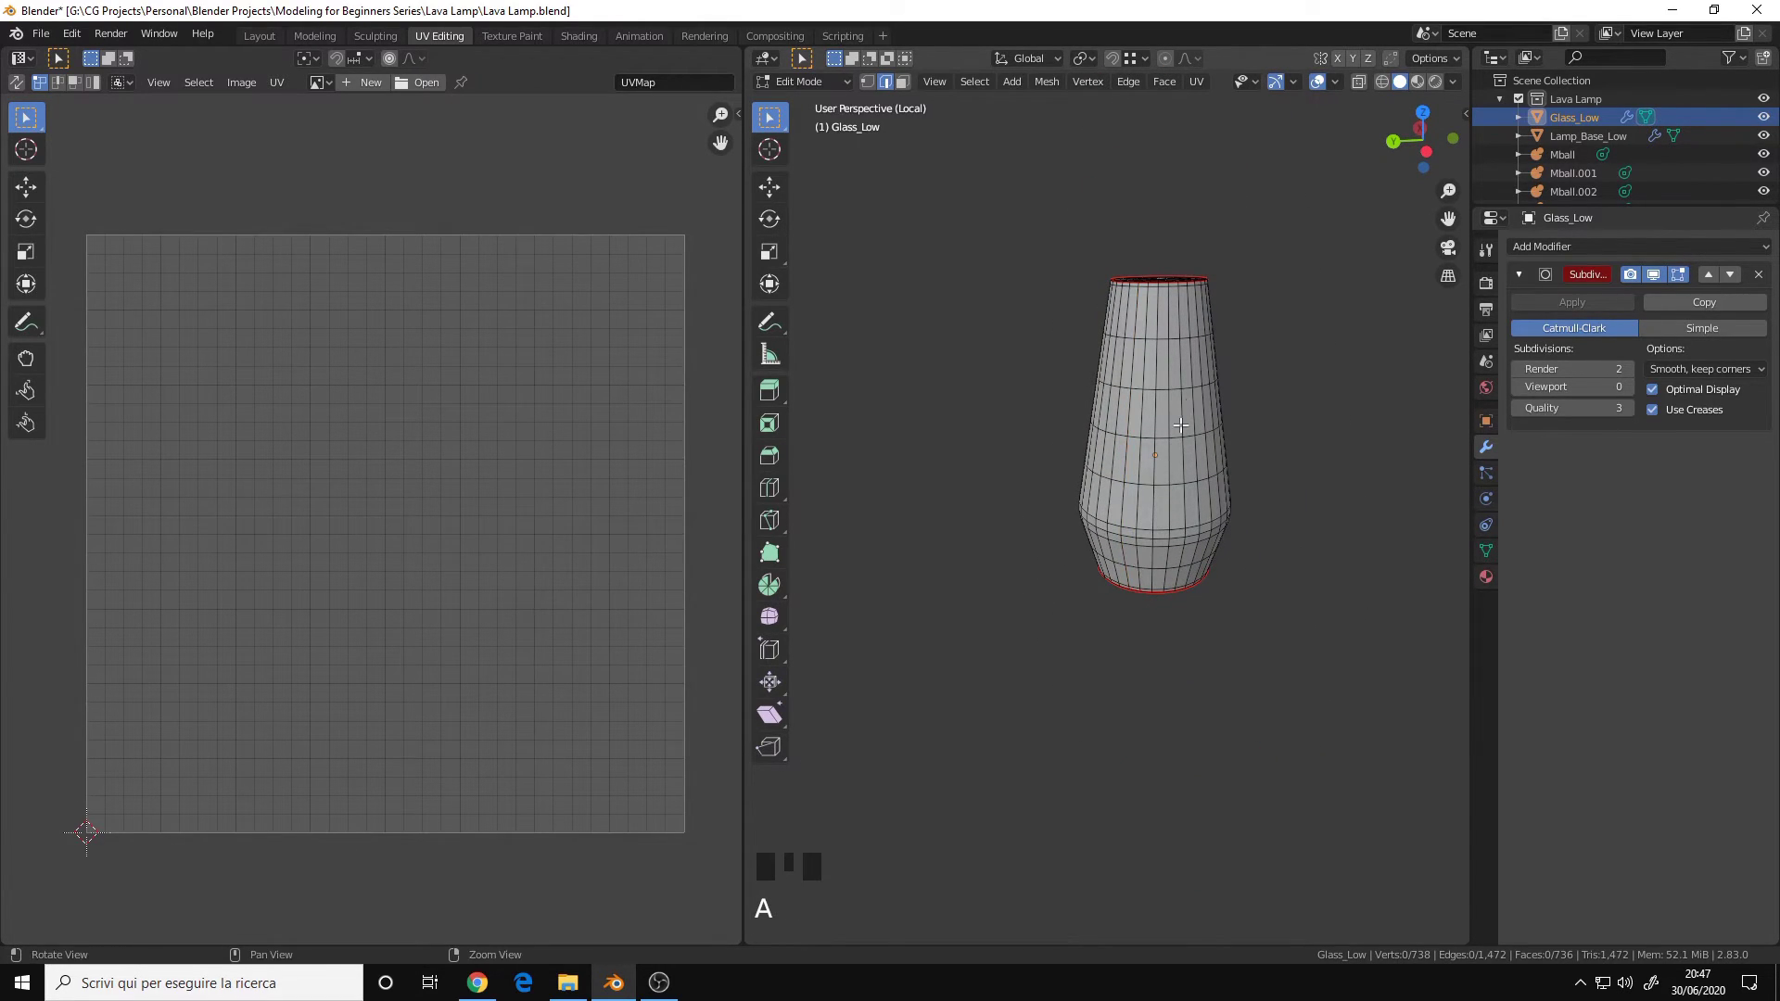
alt+middle_drag(1157, 517, 1080, 490)
Step: Open Top_Cap_Low isolated in Edit Mode and select the edge loop around its inner ceiling
key(Tab)
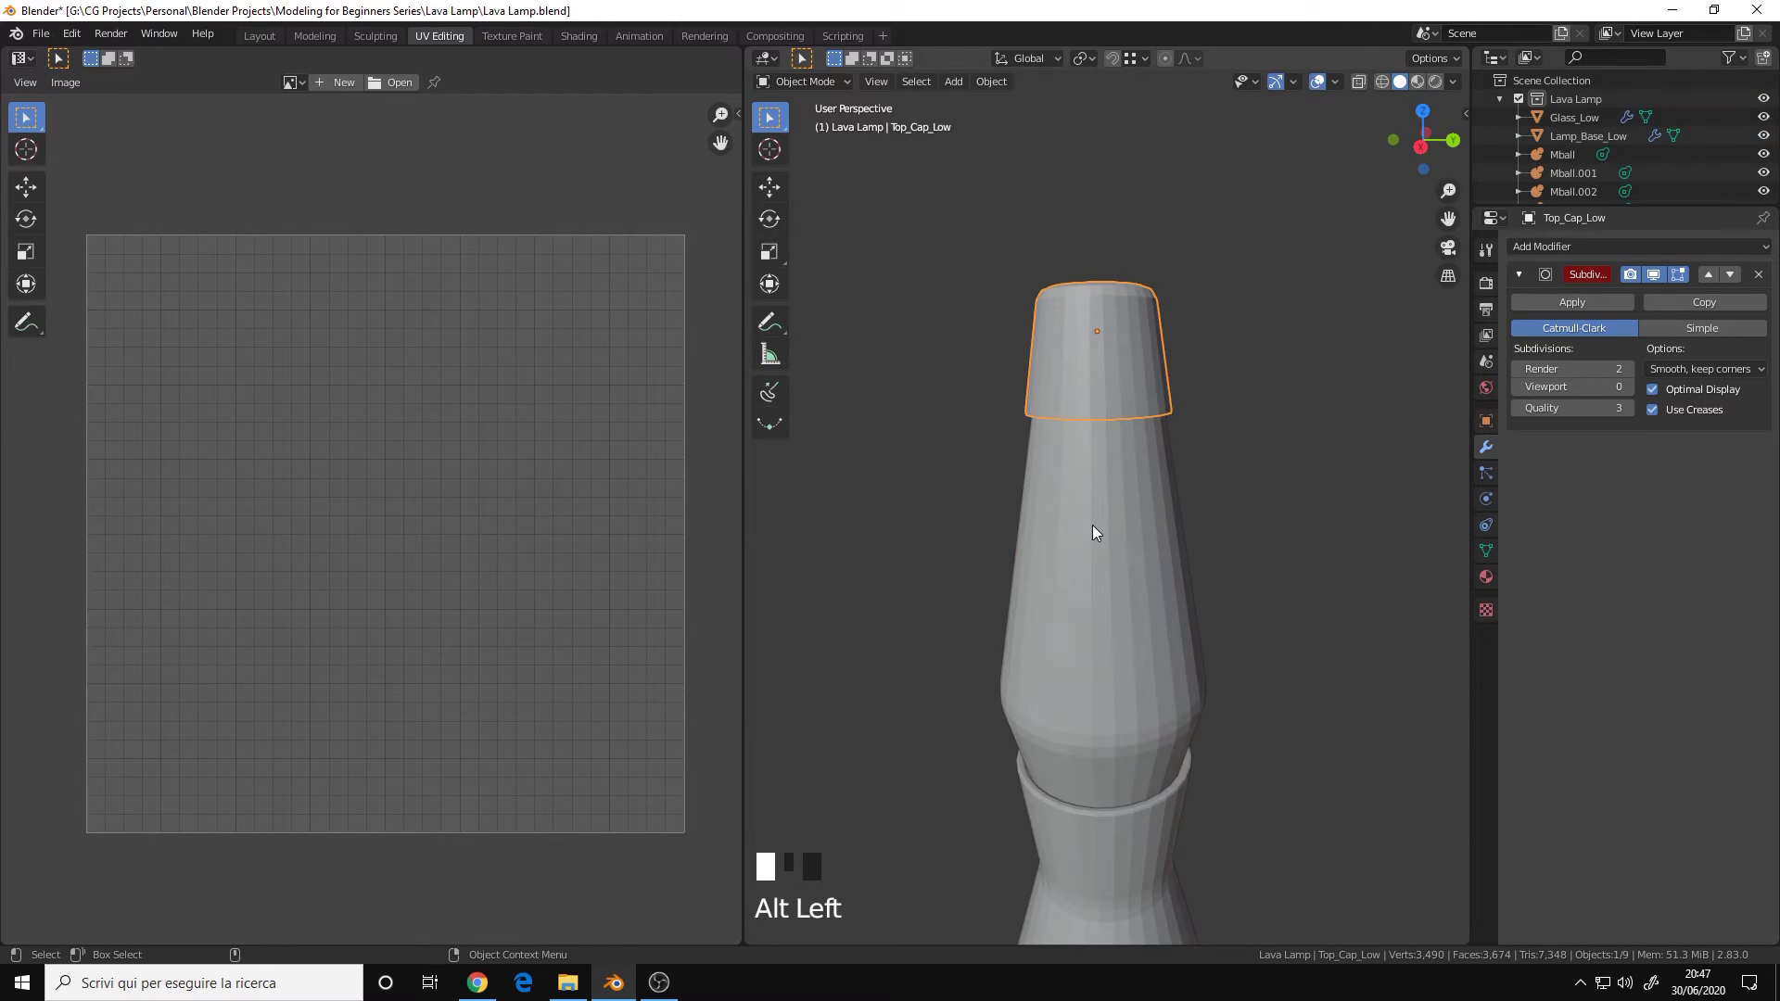
key(KP_Divide)
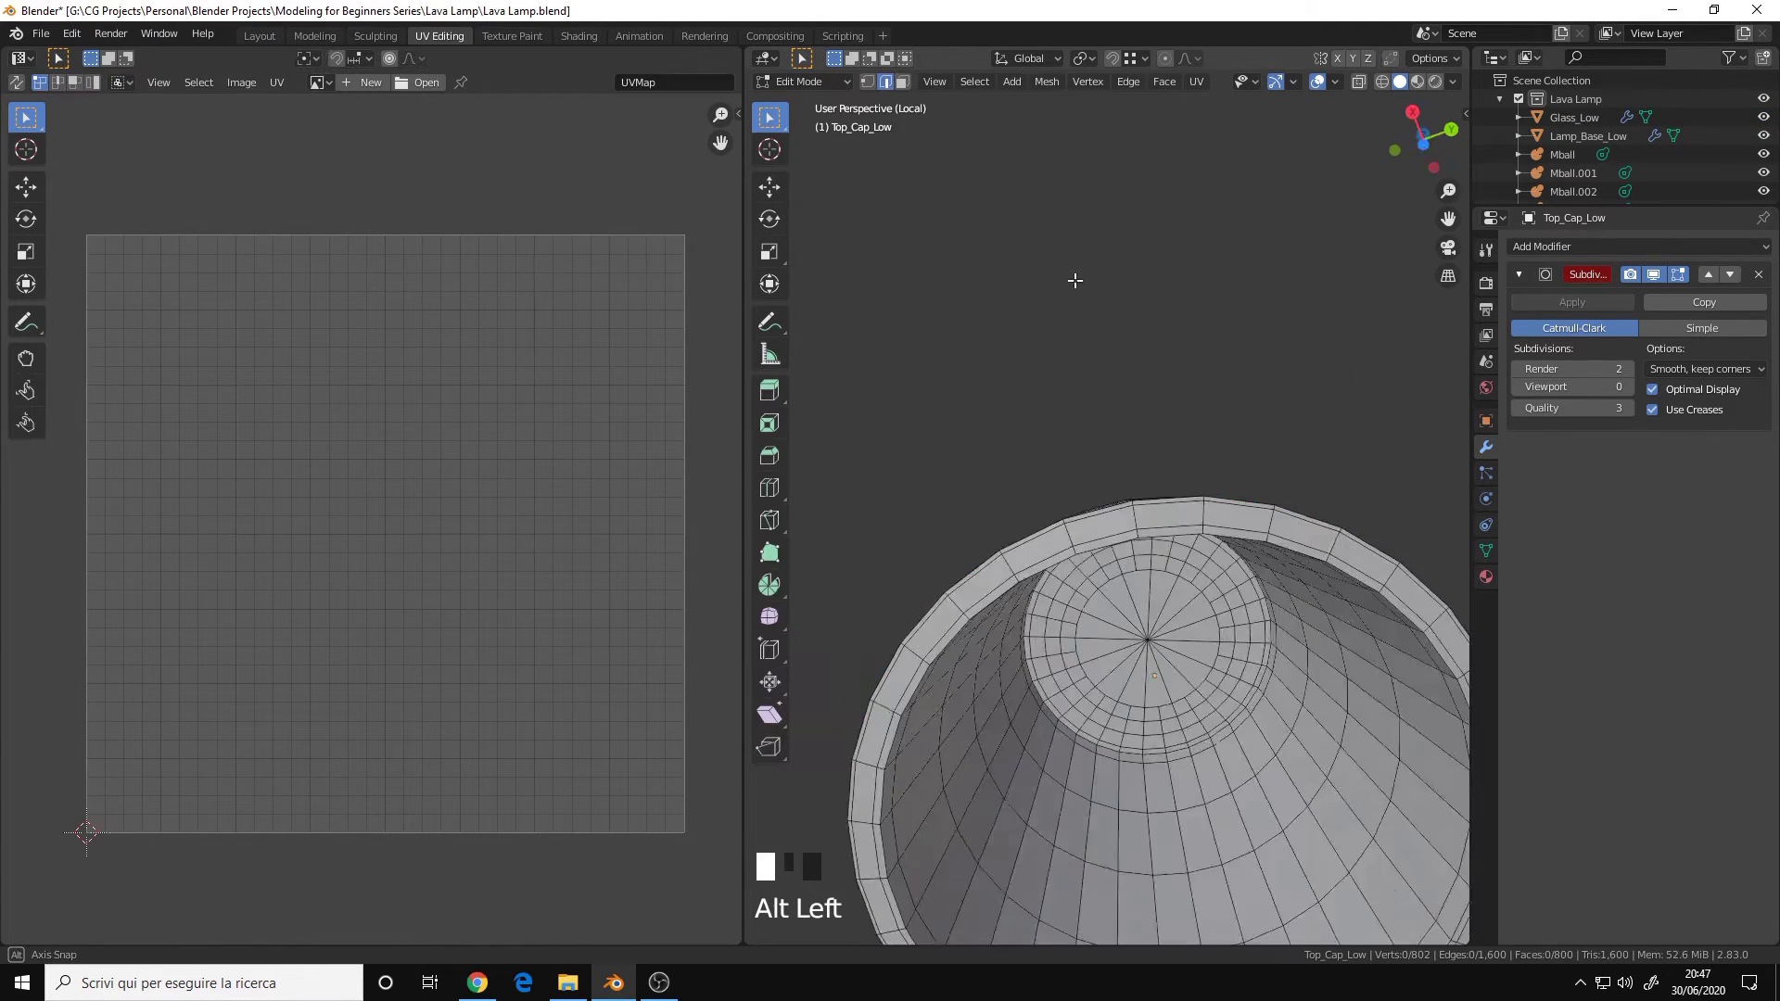
alt+drag(1072, 279, 1038, 277)
alt+middle_drag(1039, 277, 977, 153)
alt+right_drag(977, 153, 885, 423)
alt+click(885, 433)
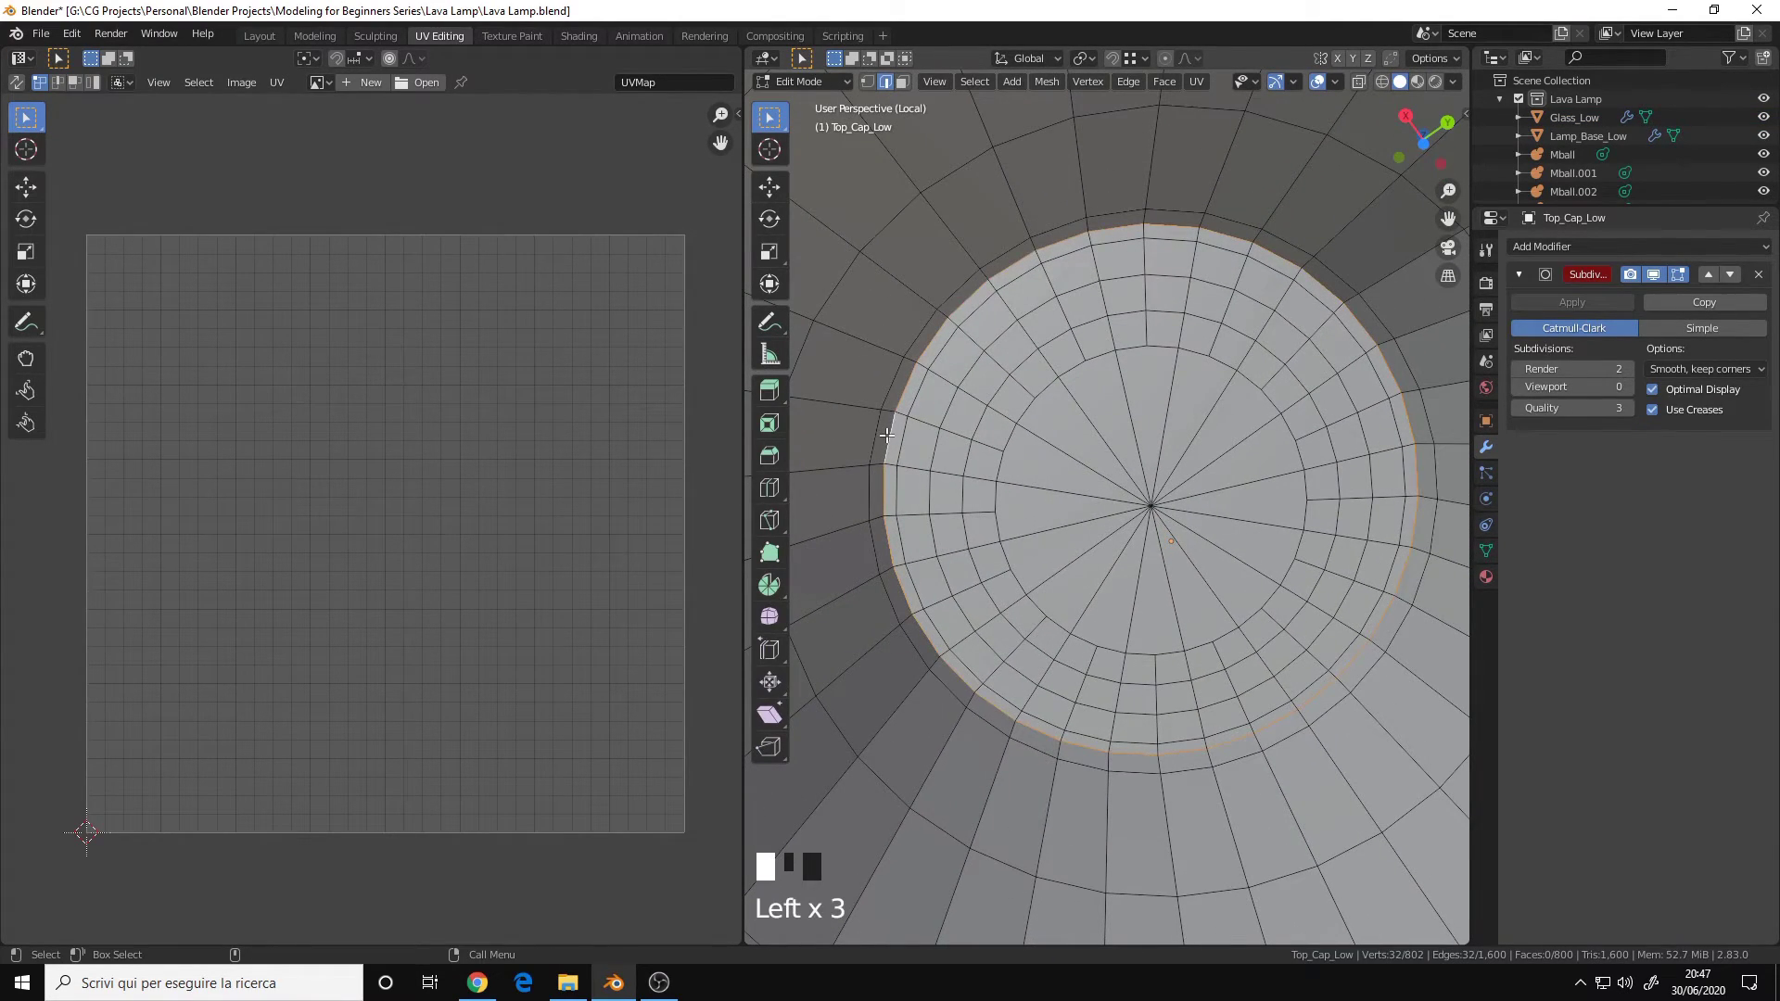
Step: Add the inner and outer edge loops of the top cap's open bottom rim to the selection
alt+right_drag(937, 699, 885, 595)
alt+middle_drag(974, 526, 1013, 457)
alt+drag(999, 458, 1037, 501)
alt+shift+click(879, 490)
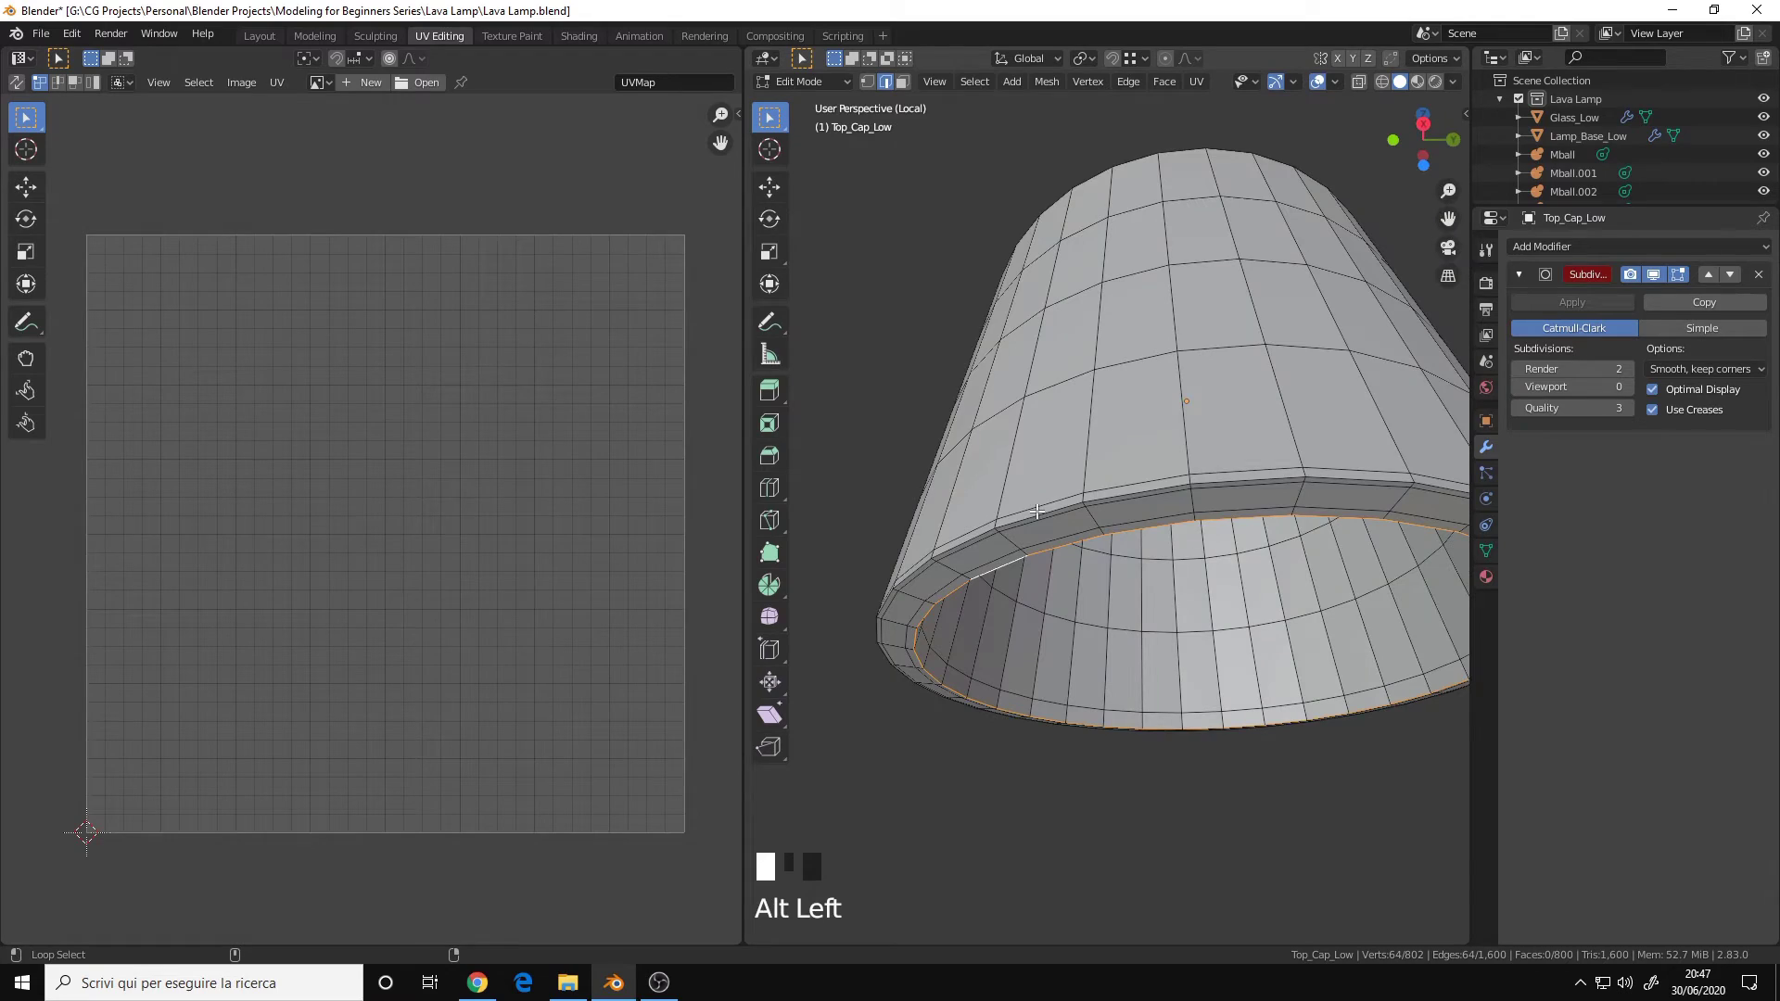
alt+shift+click(1037, 511)
Step: Add the edge loops around the top cap's flat top and below its rounded shoulder to the selection
alt+middle_click(1030, 505)
mouse_move(1031, 506)
alt+right_down()
mouse_move(1019, 471)
mouse_move(1060, 488)
alt+right_up()
alt+drag(1060, 489, 1057, 535)
alt+shift+click(1179, 523)
alt+shift+click(1055, 537)
alt+right_drag(1055, 537, 1106, 470)
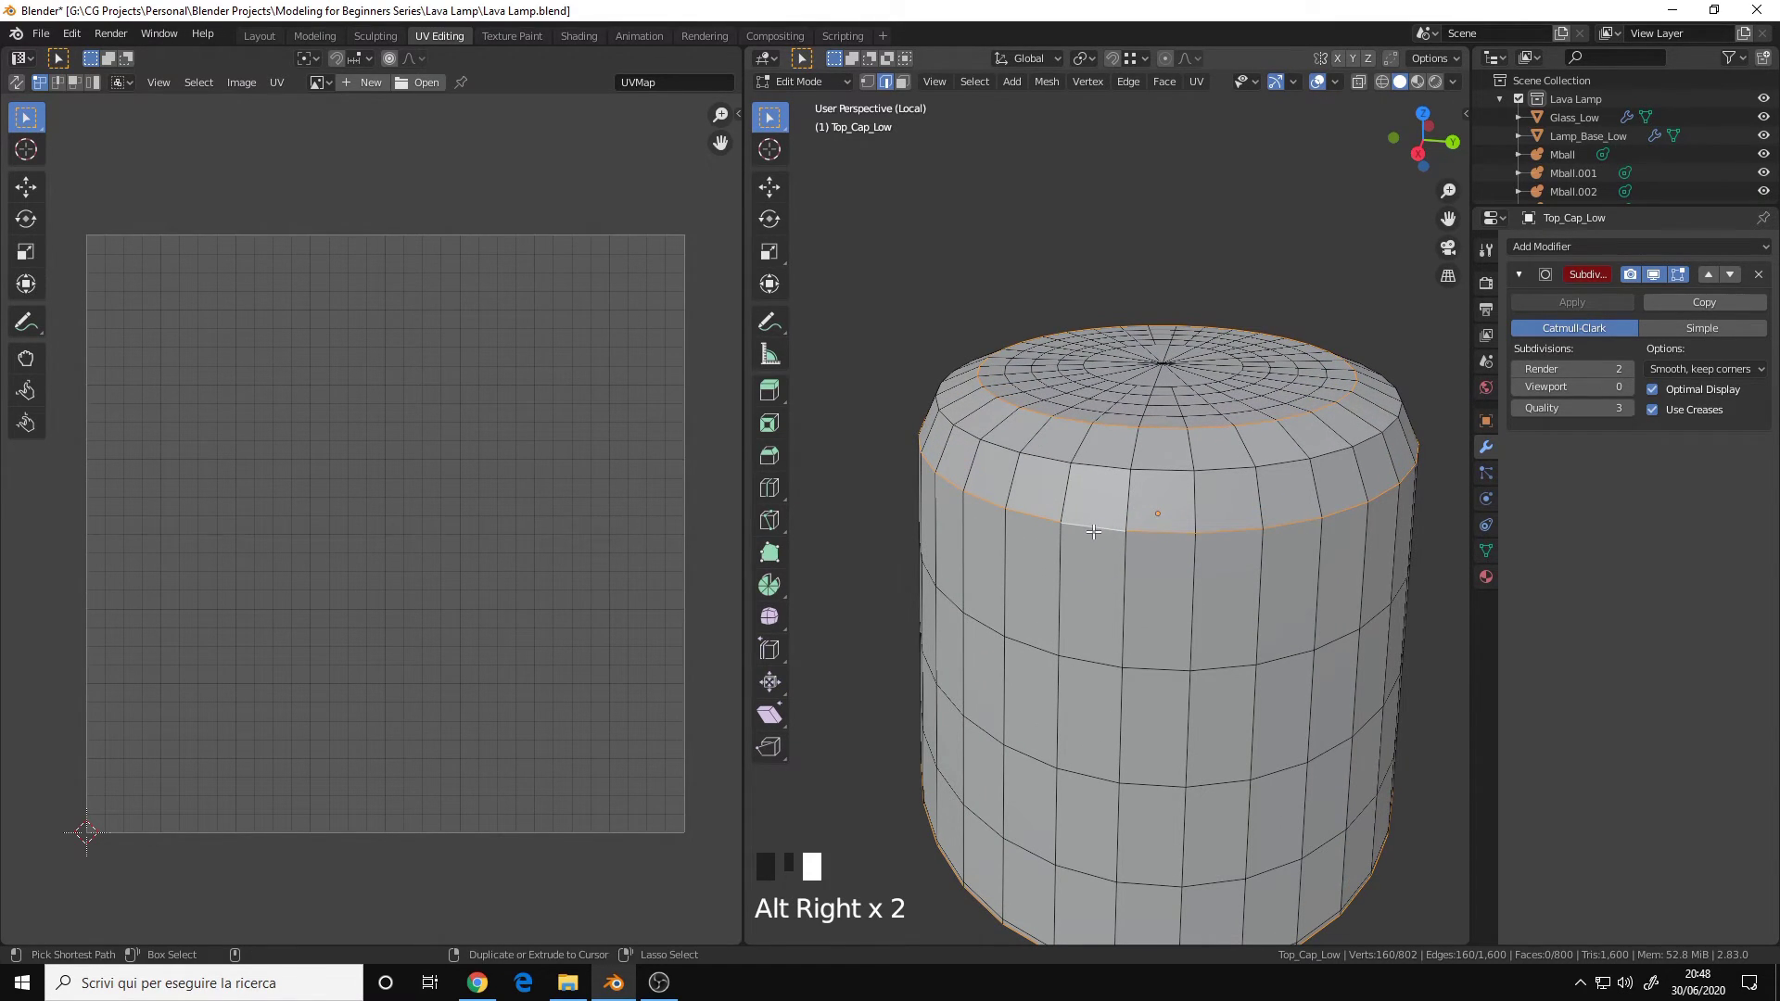
Step: Mark the selected top cap loops as seams and select the whole mesh to check its UV islands
key(u)
click(1132, 455)
alt+right_drag(1132, 456, 1089, 521)
key(a)
key(a)
alt+drag(1088, 521, 1086, 492)
scroll(337, 486, up, 5)
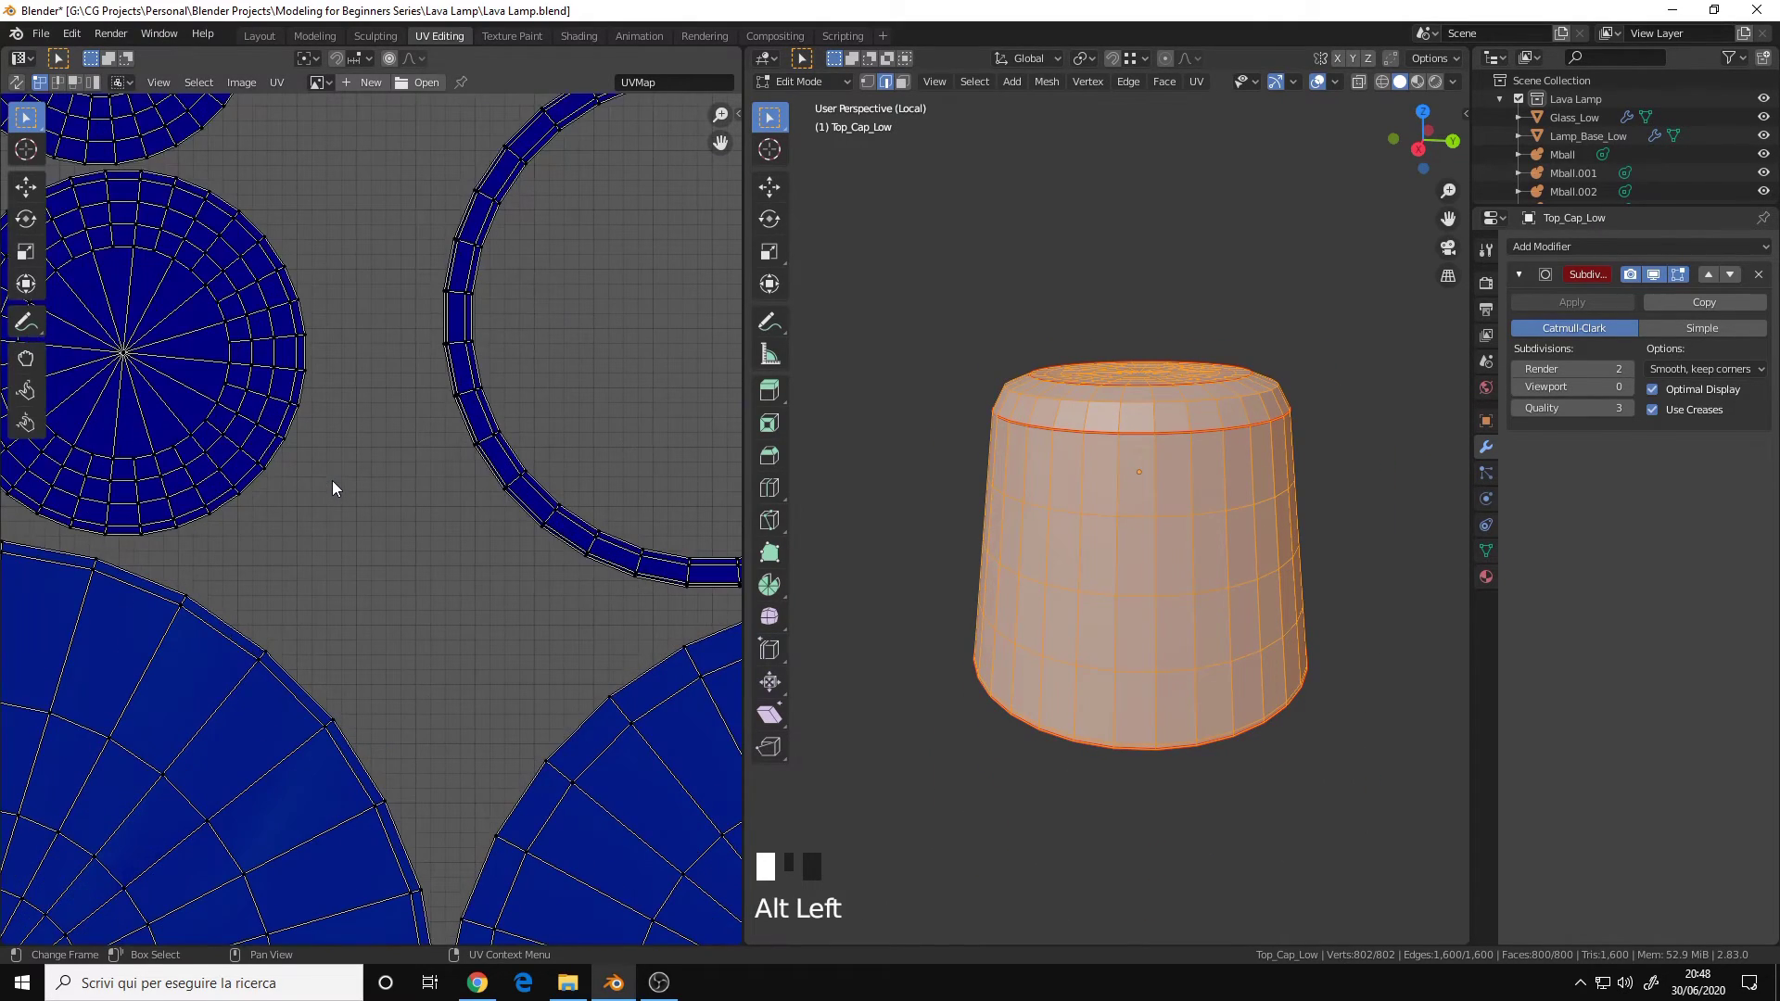
scroll(336, 488, down, 2)
Step: Examine the shoulder strip between the two upper seams of the top cap, leaving nothing selected
alt+right_drag(1170, 500, 1215, 514)
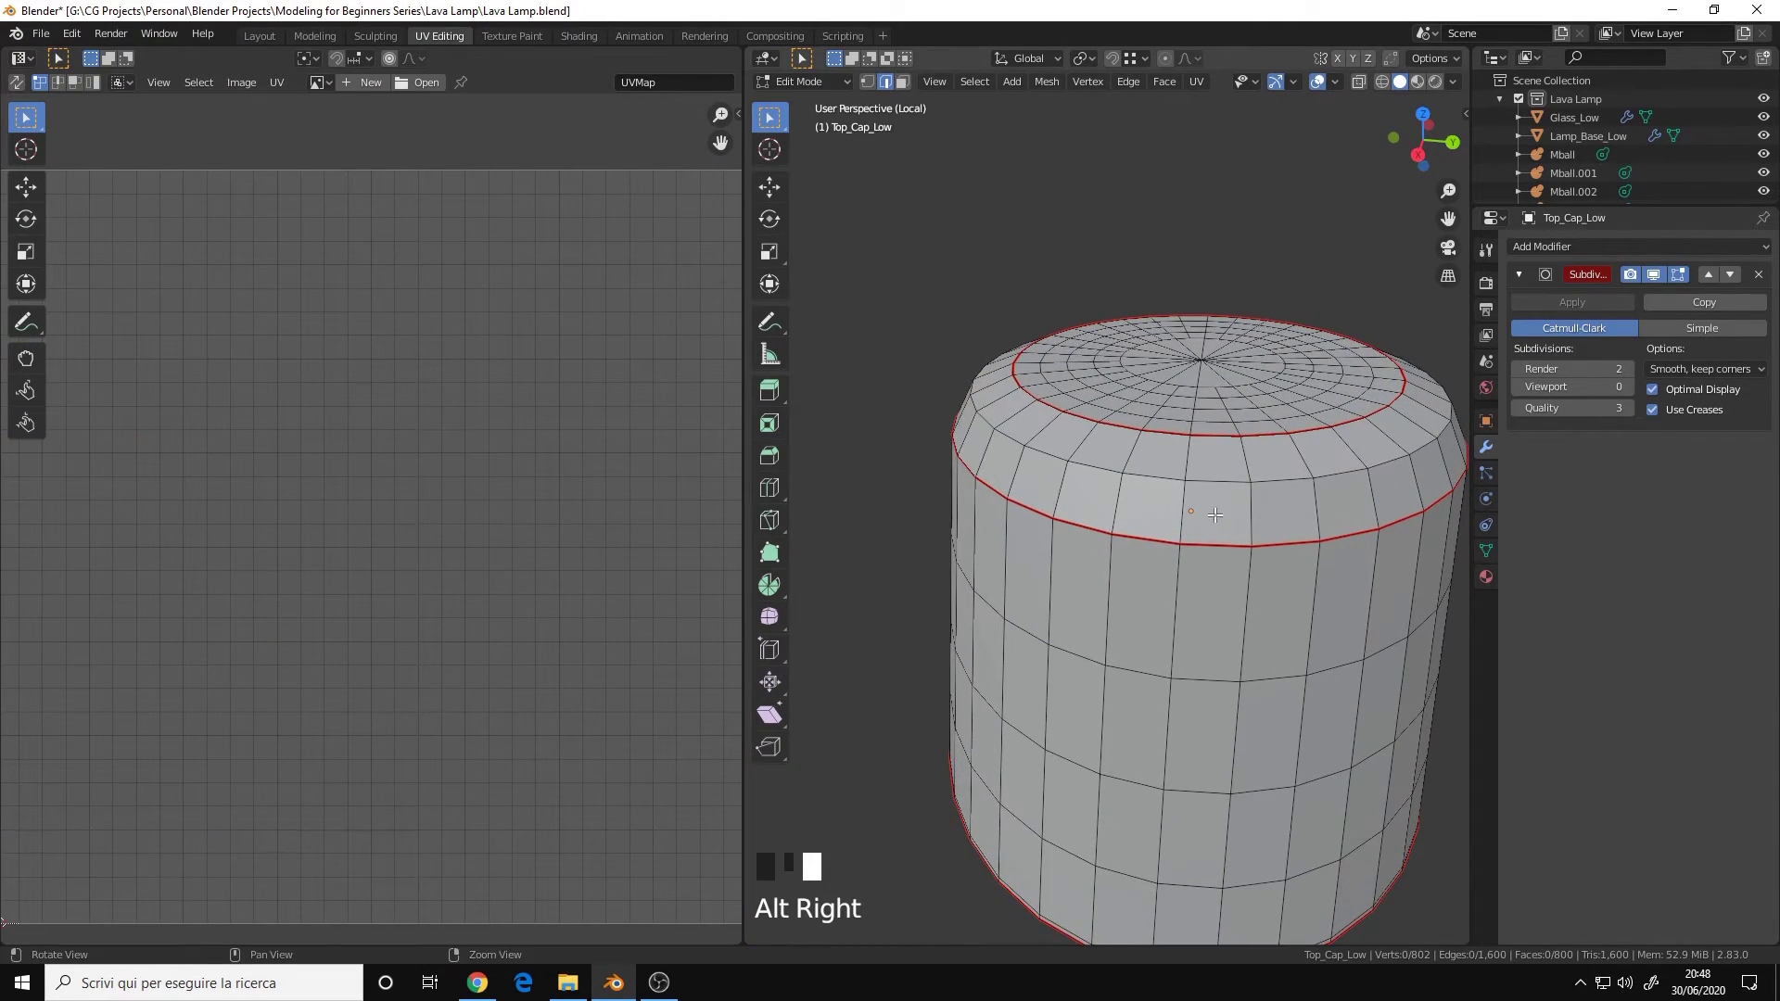
alt+drag(1214, 514, 1146, 466)
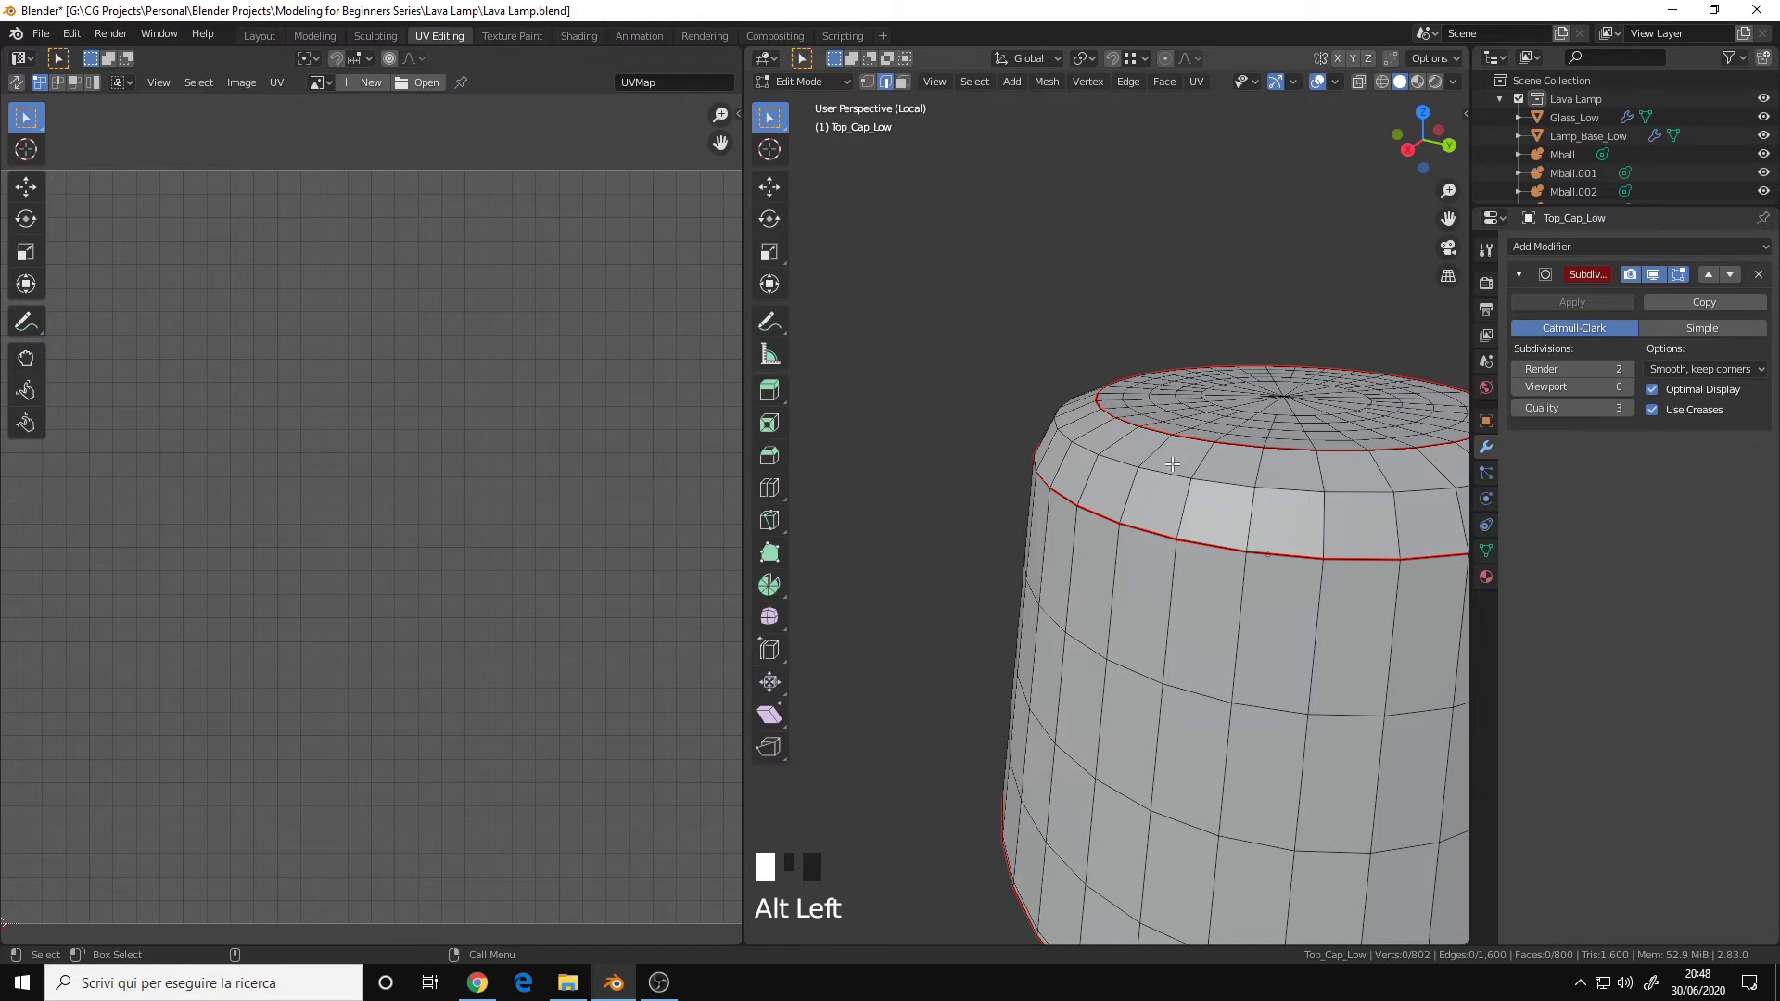
alt+right_drag(1233, 496, 1154, 506)
alt+drag(1154, 505, 1161, 545)
double_click(1140, 483)
alt+drag(1075, 604, 1166, 570)
key(alt+a)
alt+middle_drag(1166, 570, 1177, 565)
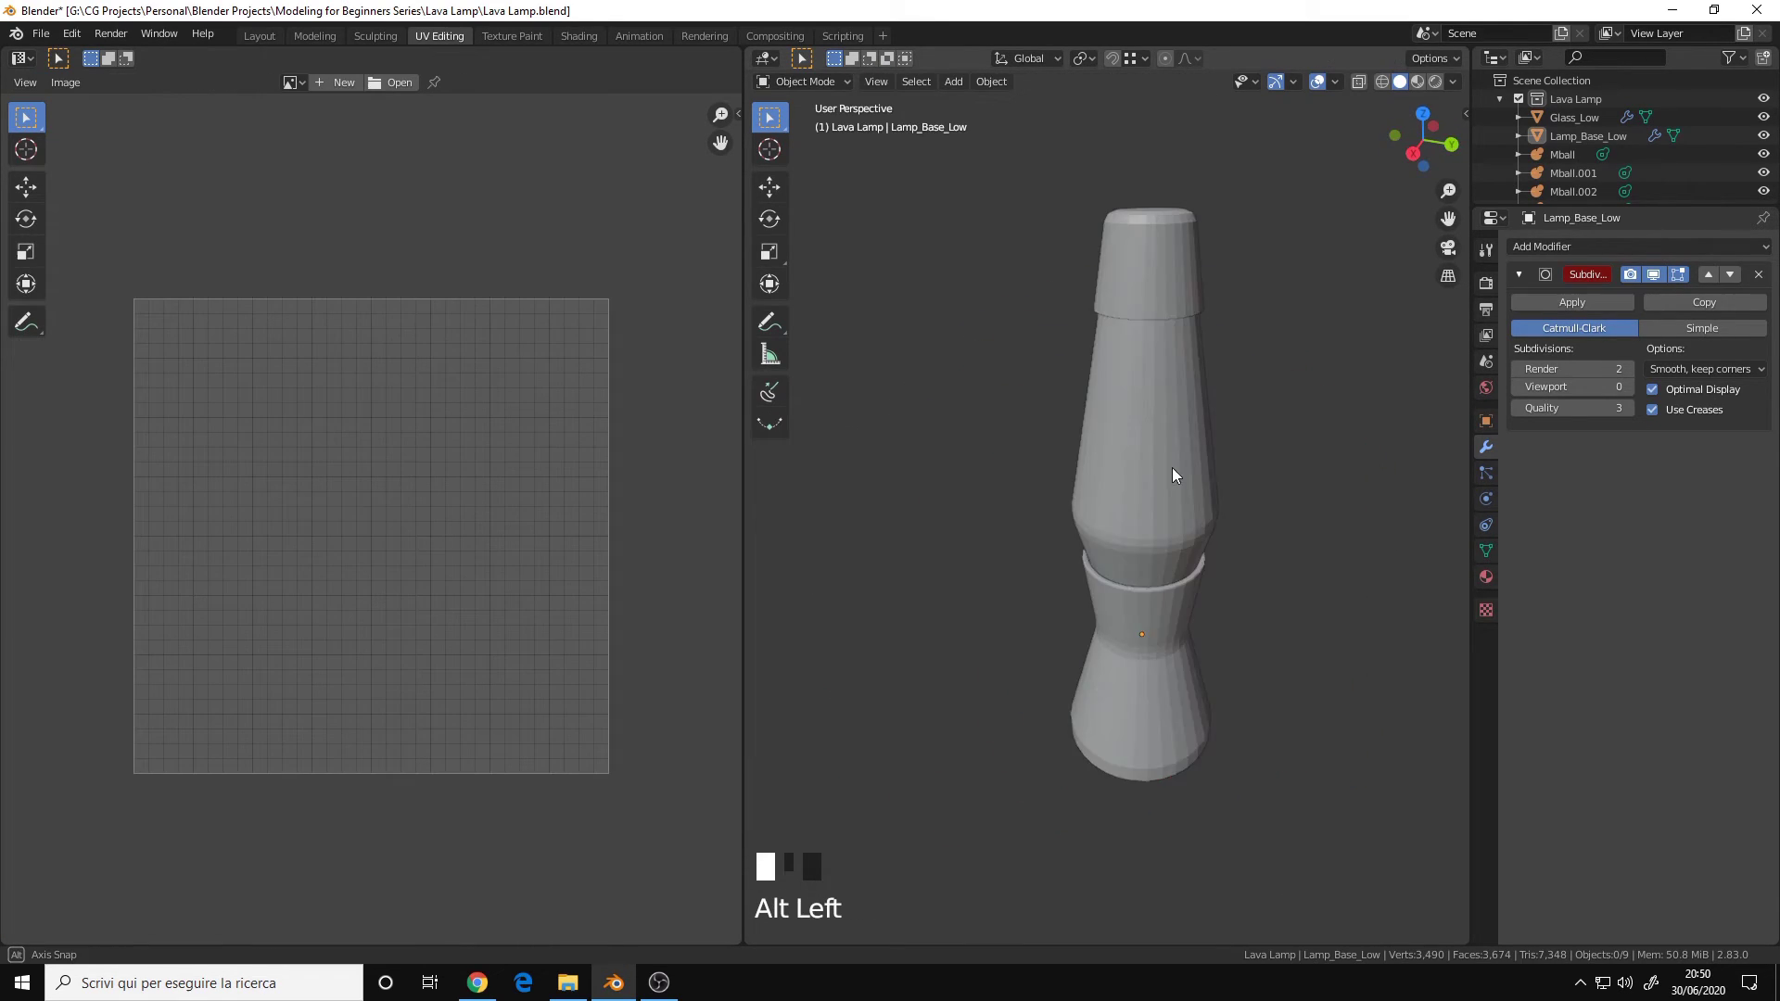
Step: Select the Mball metaball and examine the lava blobs inside the lamp in wireframe shading
alt+drag(1171, 467, 1165, 433)
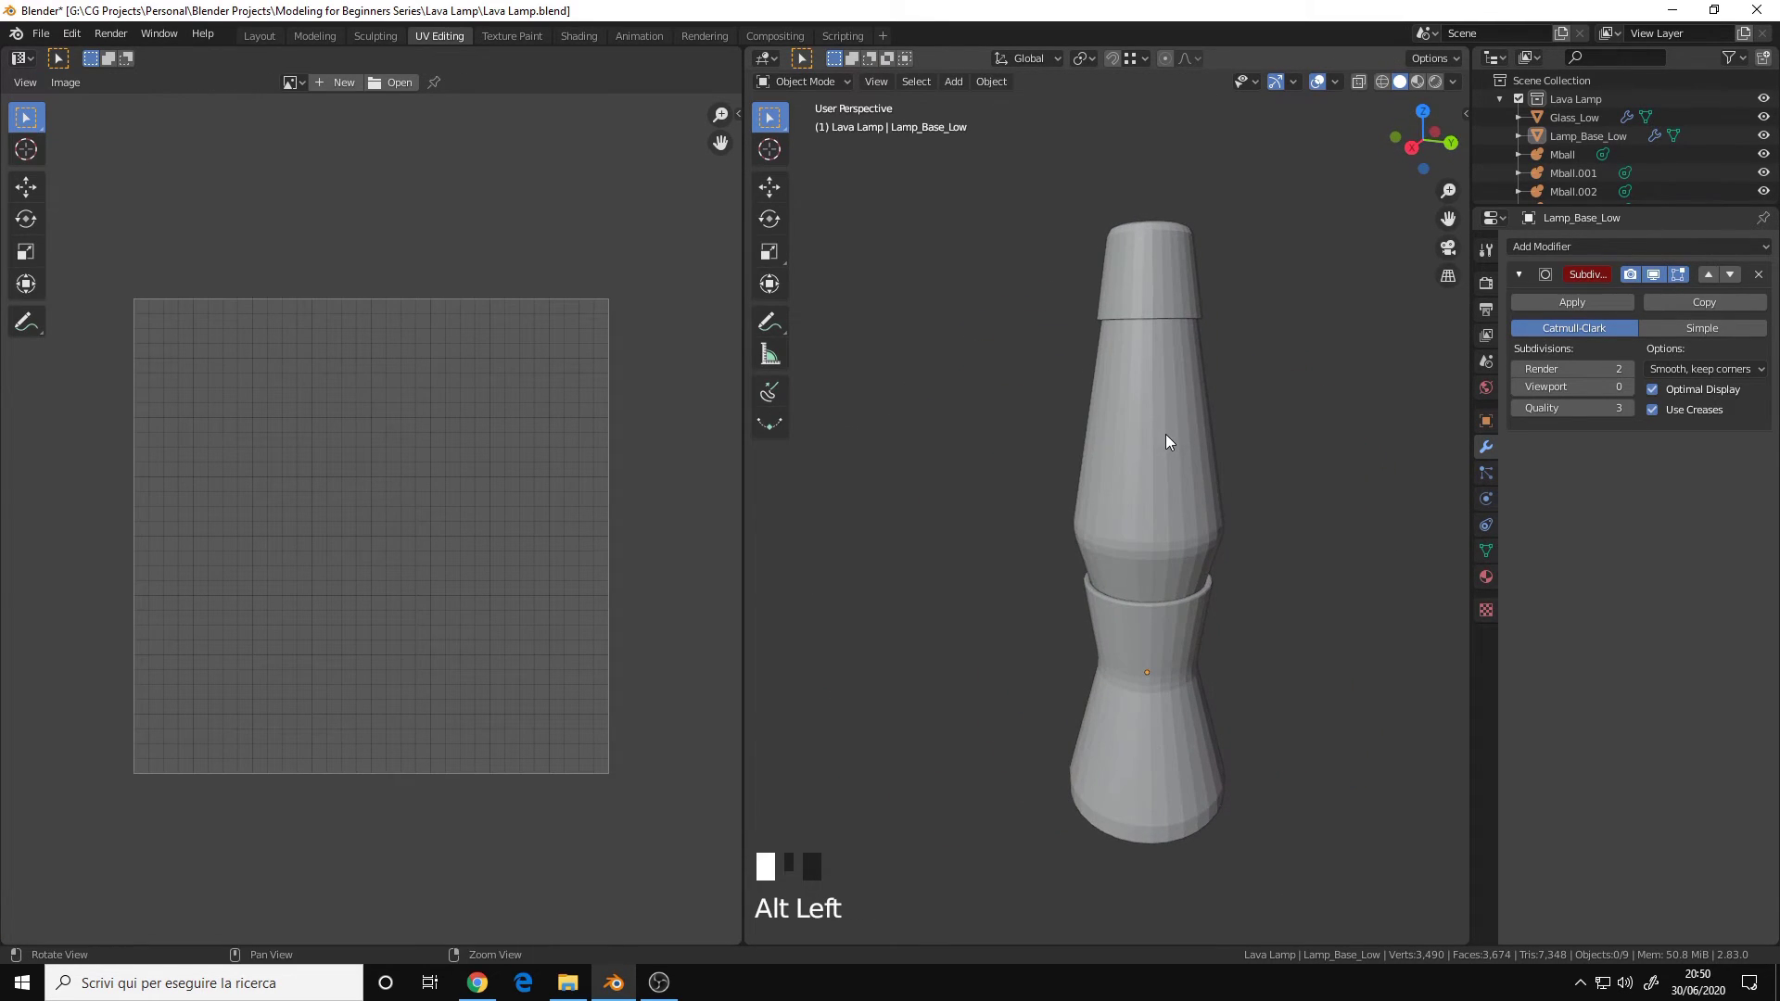
click(1566, 158)
key(z)
click(1180, 346)
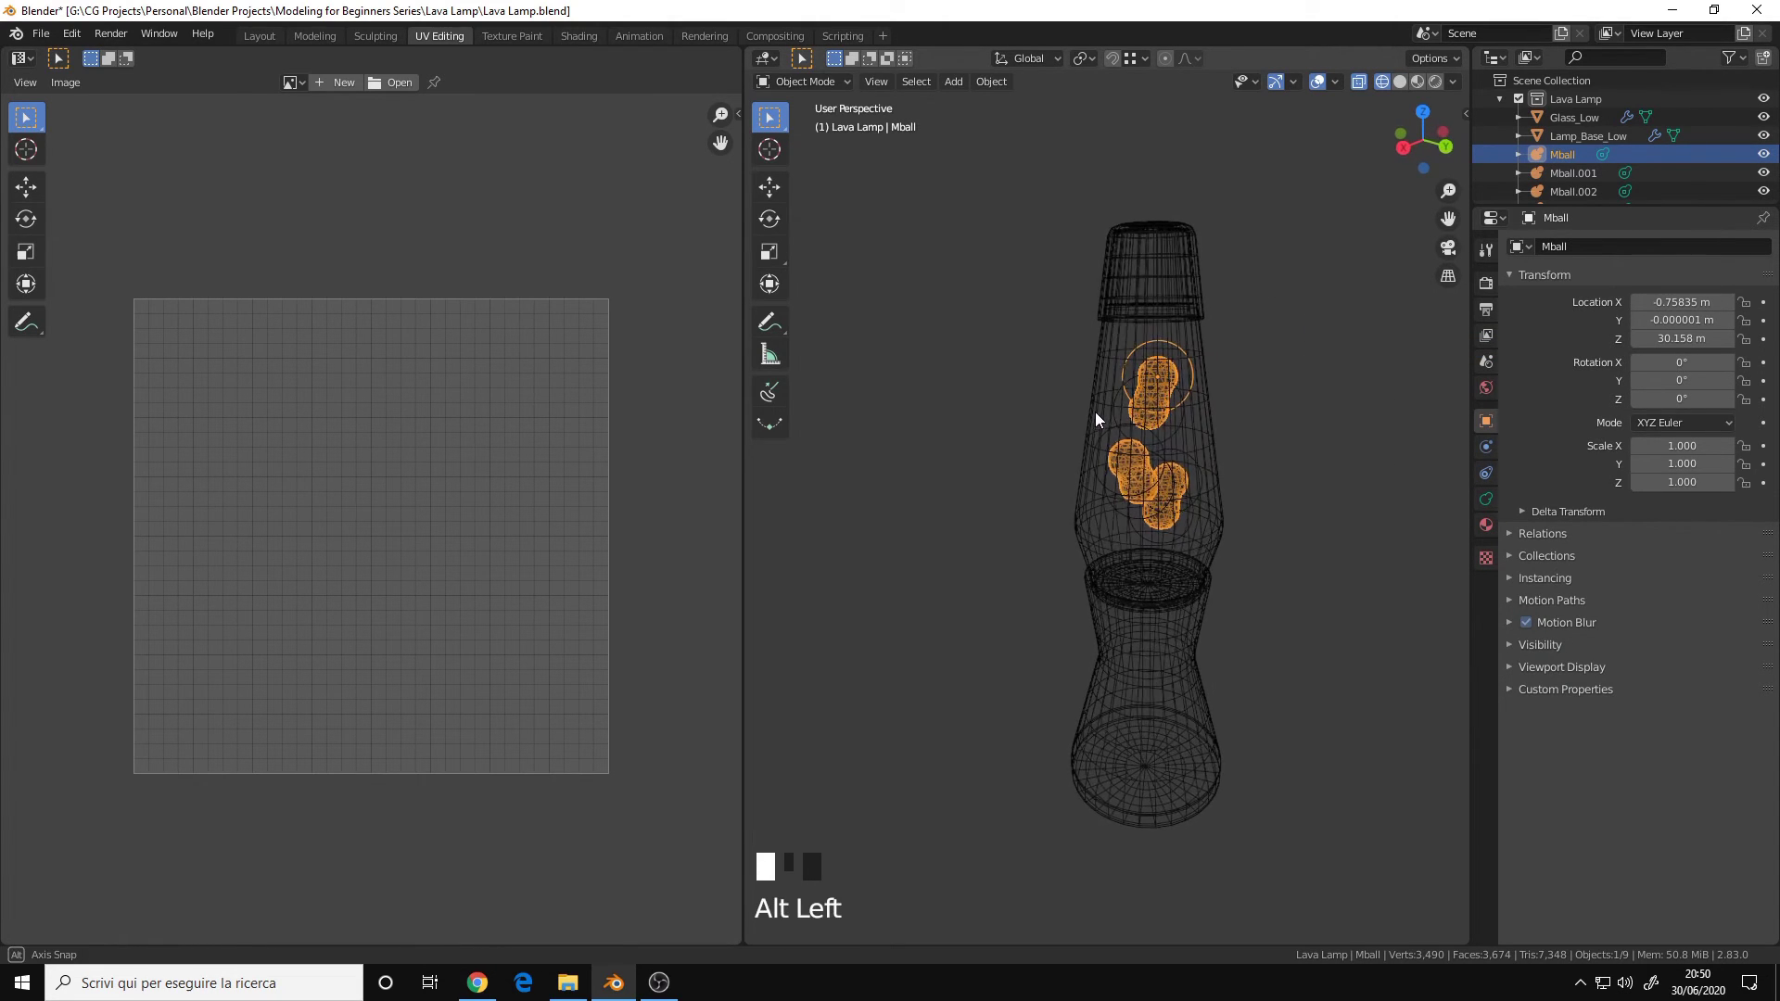
alt+drag(1093, 411, 1087, 413)
alt+right_drag(1100, 411, 1164, 389)
alt+drag(1164, 390, 990, 367)
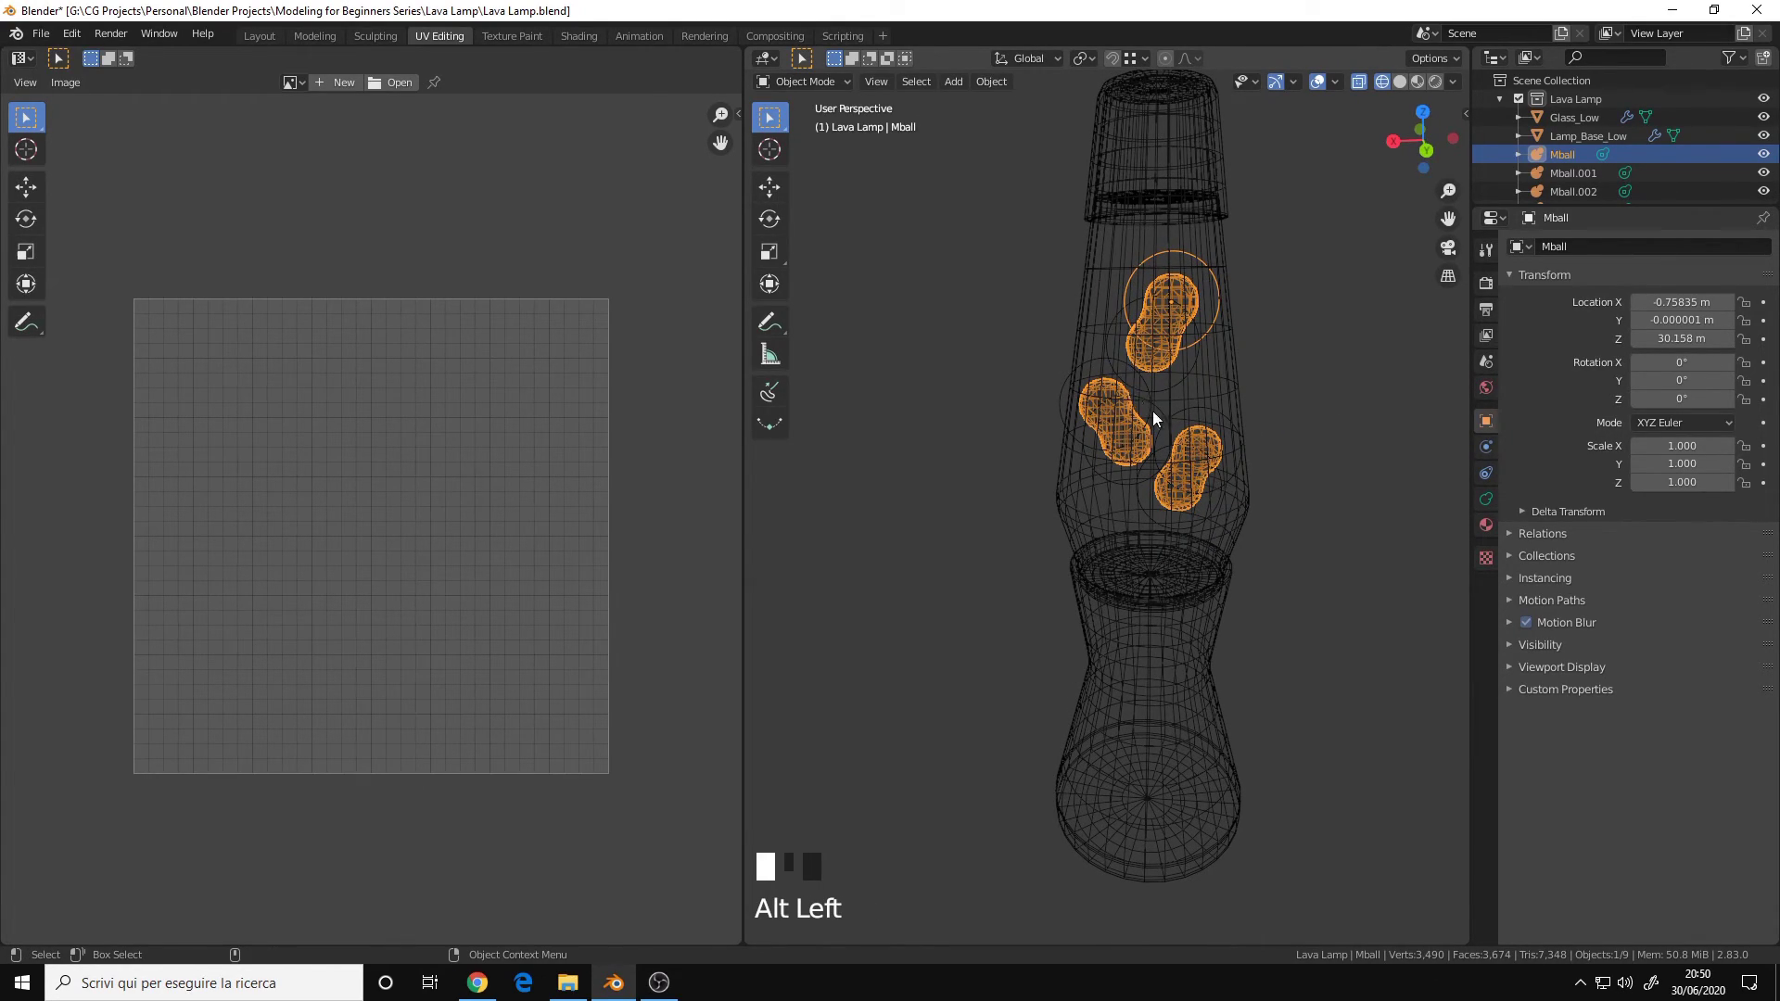
Step: Return the viewport to solid shading and deselect the metaball
key(z)
click(1260, 362)
mouse_move(1316, 397)
alt+mouse_down()
mouse_move(1376, 399)
mouse_move(1203, 430)
alt+mouse_up()
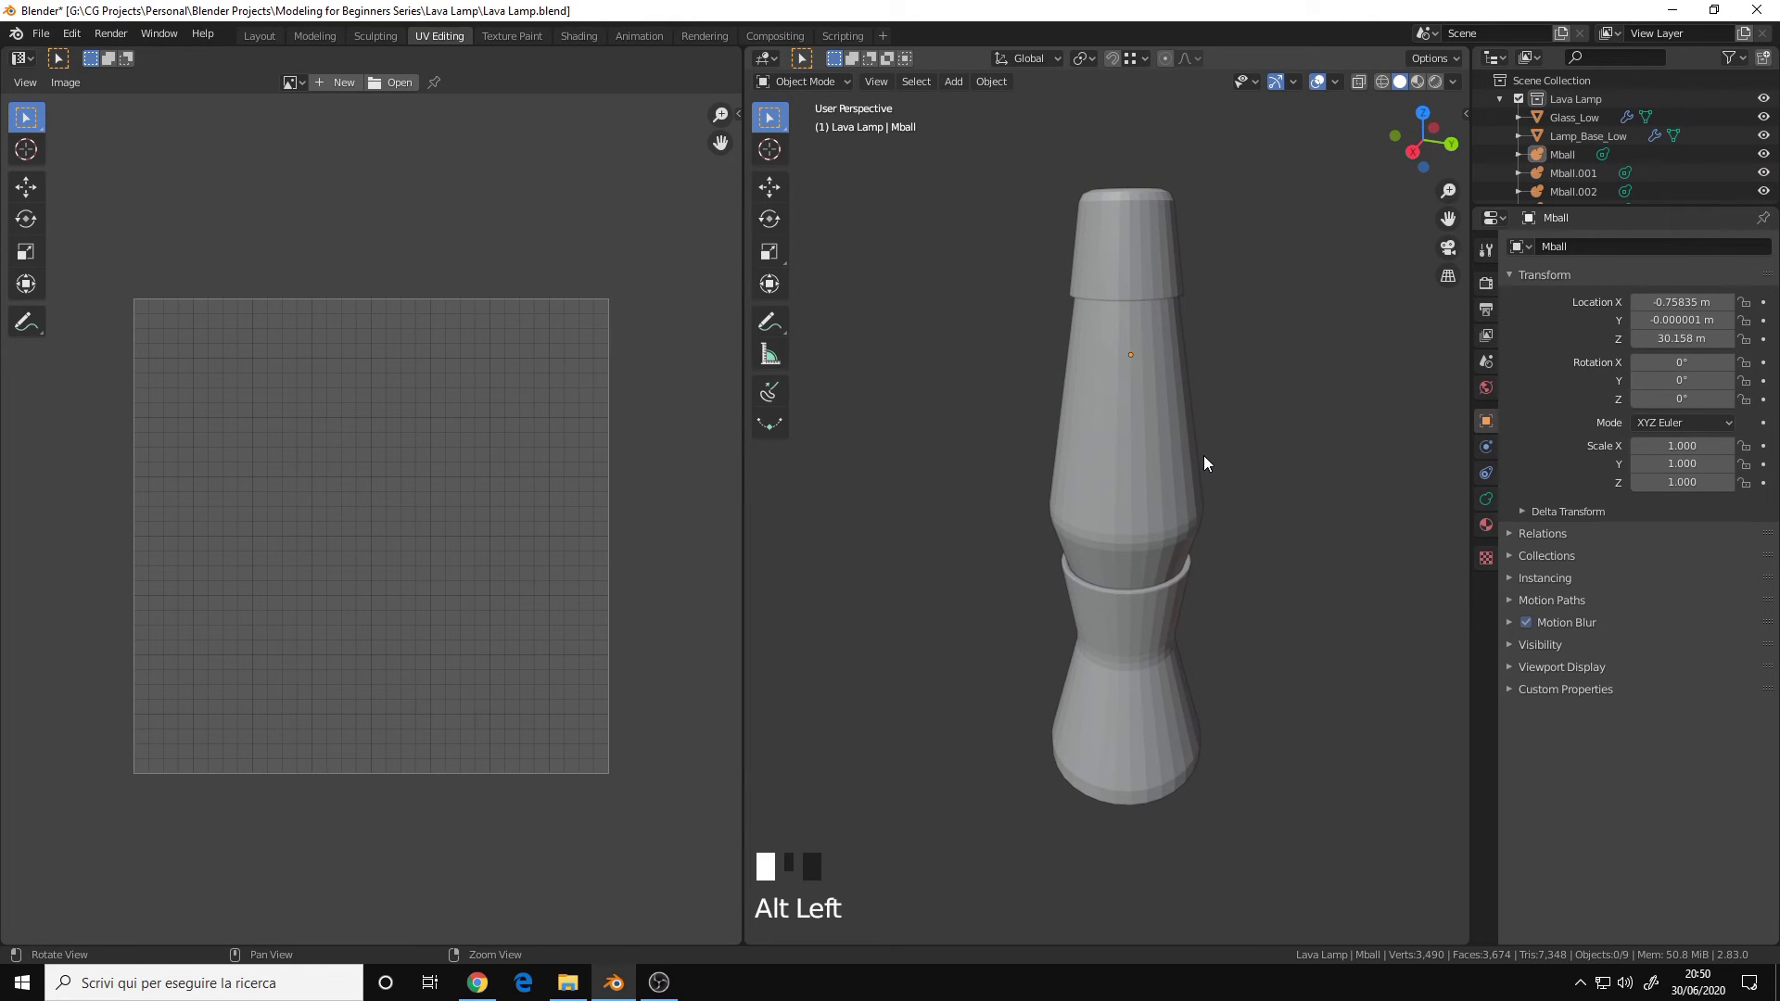
alt+middle_drag(1266, 454, 1237, 427)
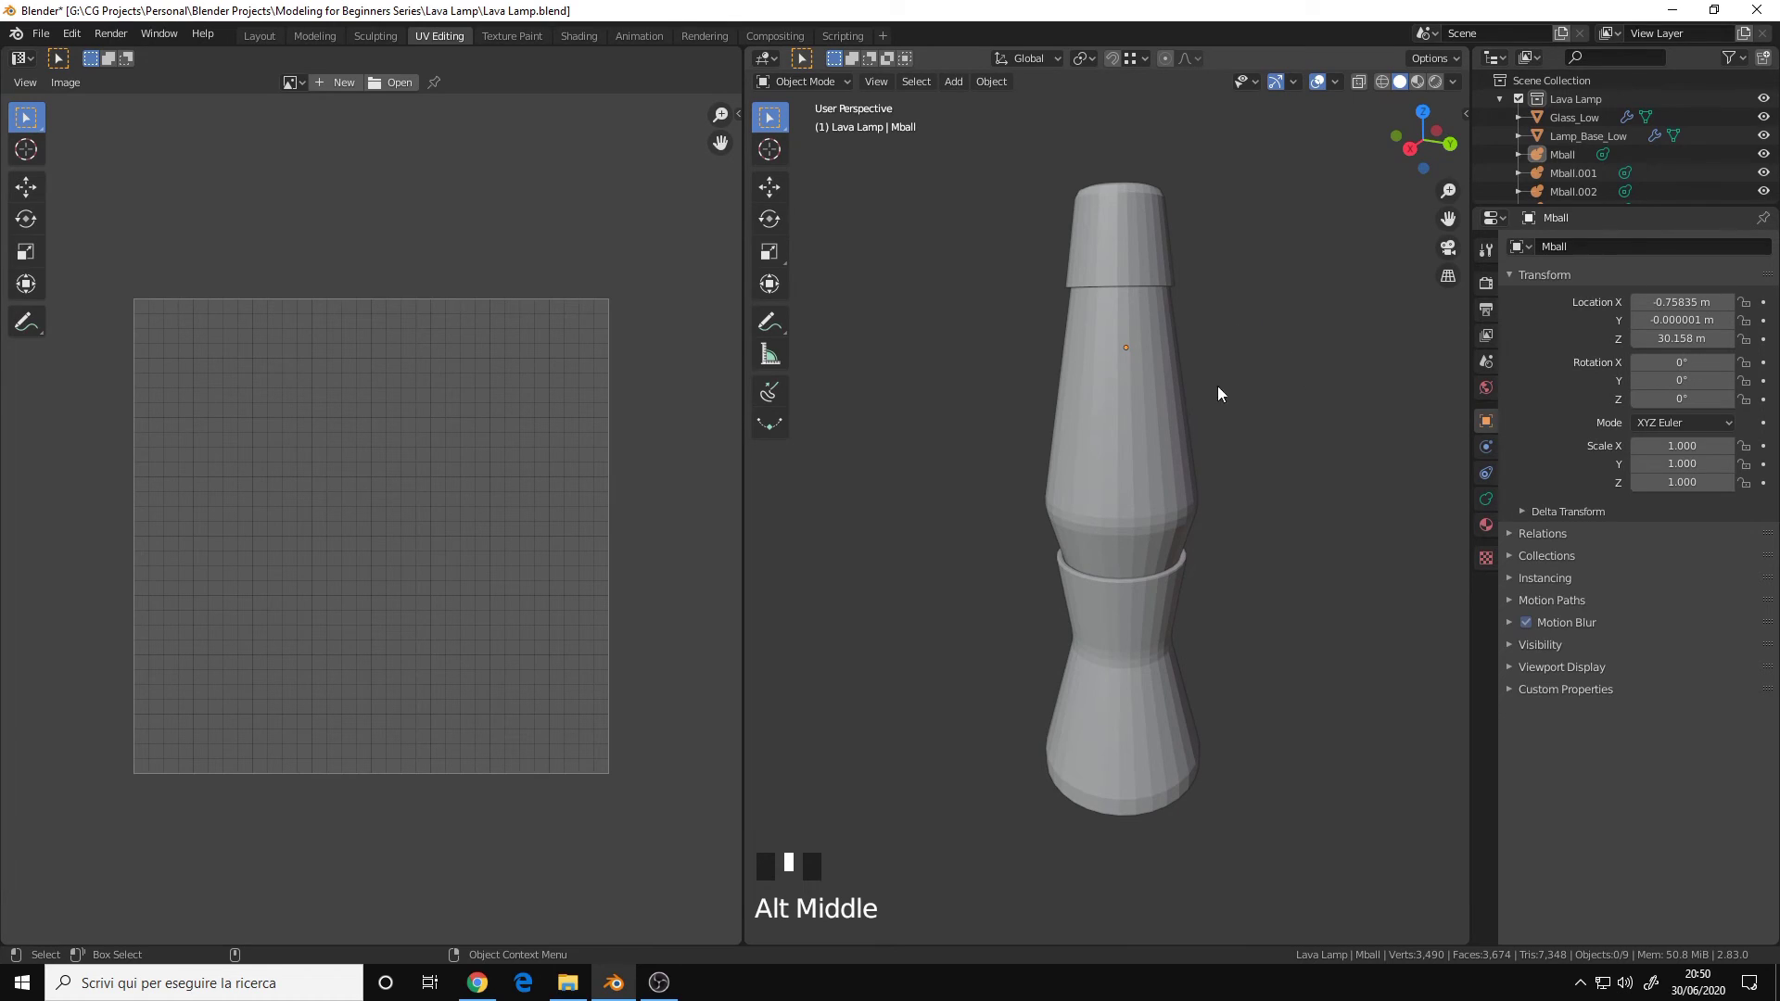